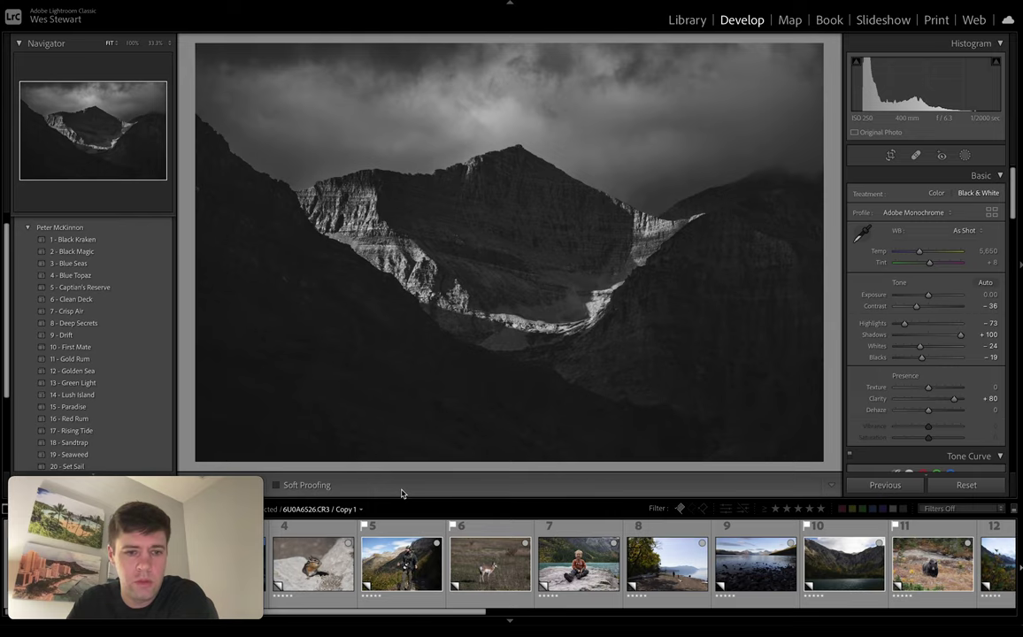
# - Apply the 2 - Black Magic preset to the misty mountain photo and set Shadows to +94, Highlights to −100 and Clarity to +51
pyautogui.press('Right')
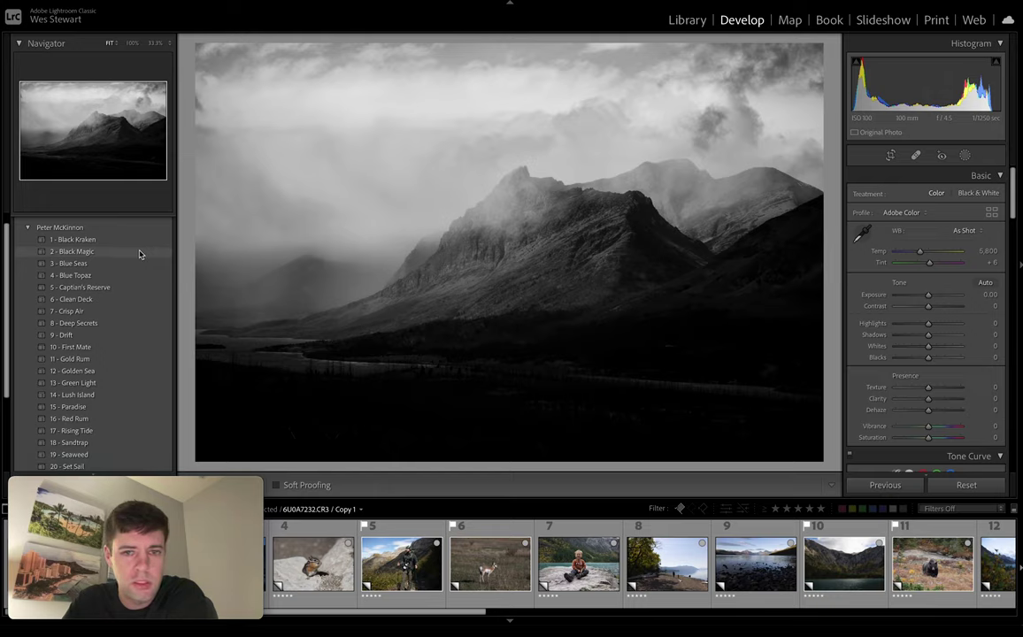
pyautogui.click(139, 253)
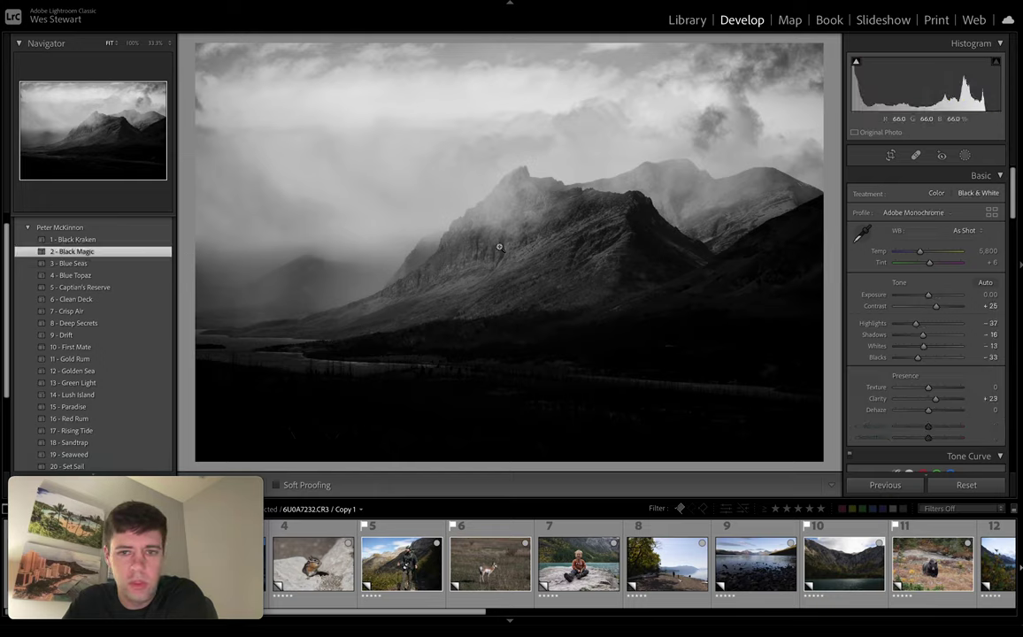
pyautogui.scroll(-1, 885, 304)
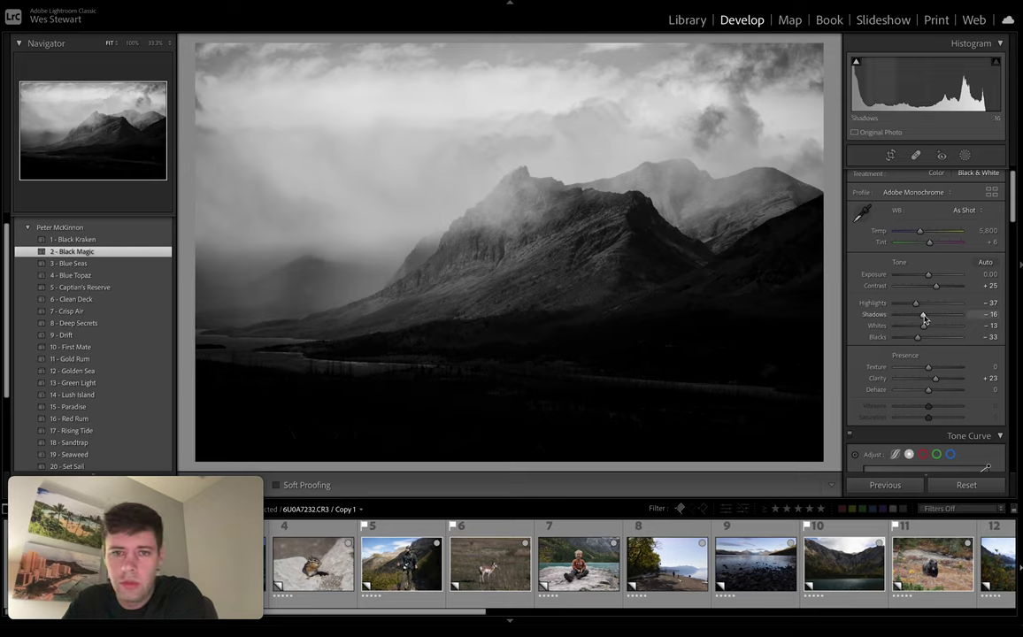
pyautogui.moveTo(923, 316); pyautogui.dragTo(959, 316)
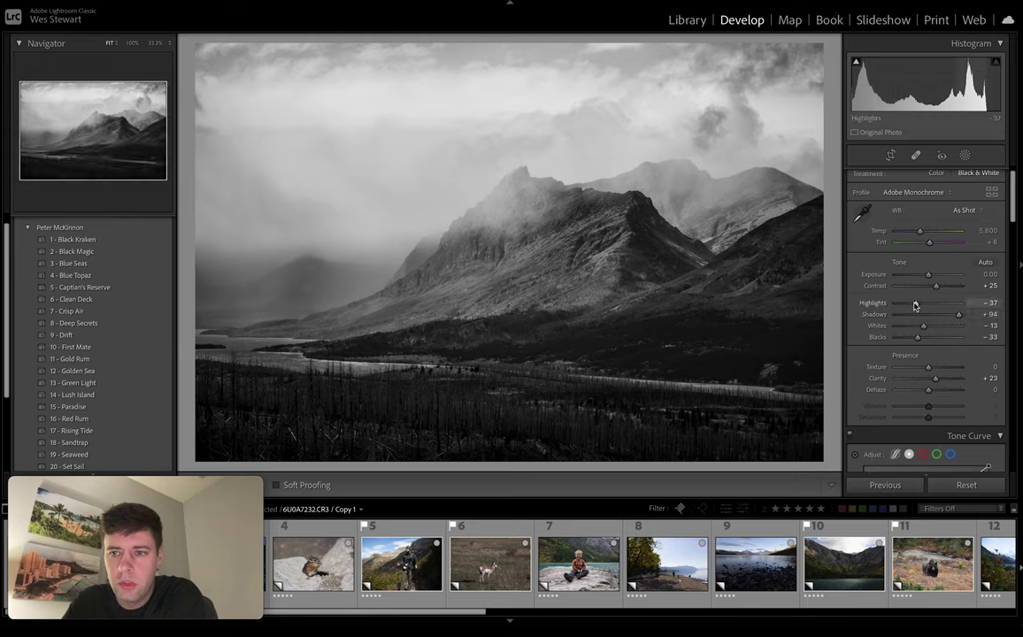
pyautogui.moveTo(916, 305); pyautogui.dragTo(893, 305)
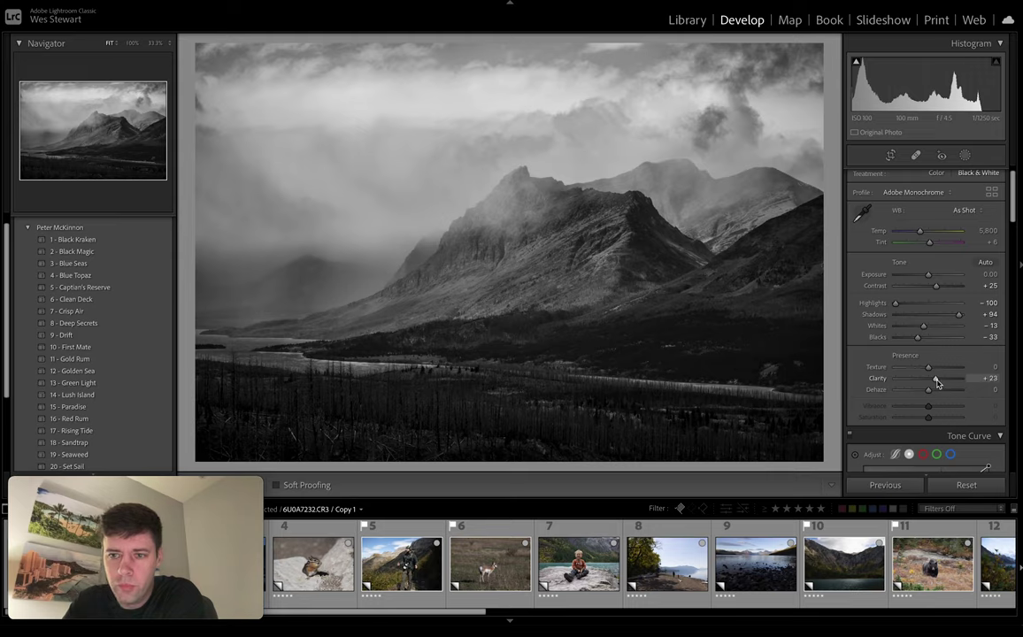
pyautogui.moveTo(937, 383); pyautogui.dragTo(947, 383)
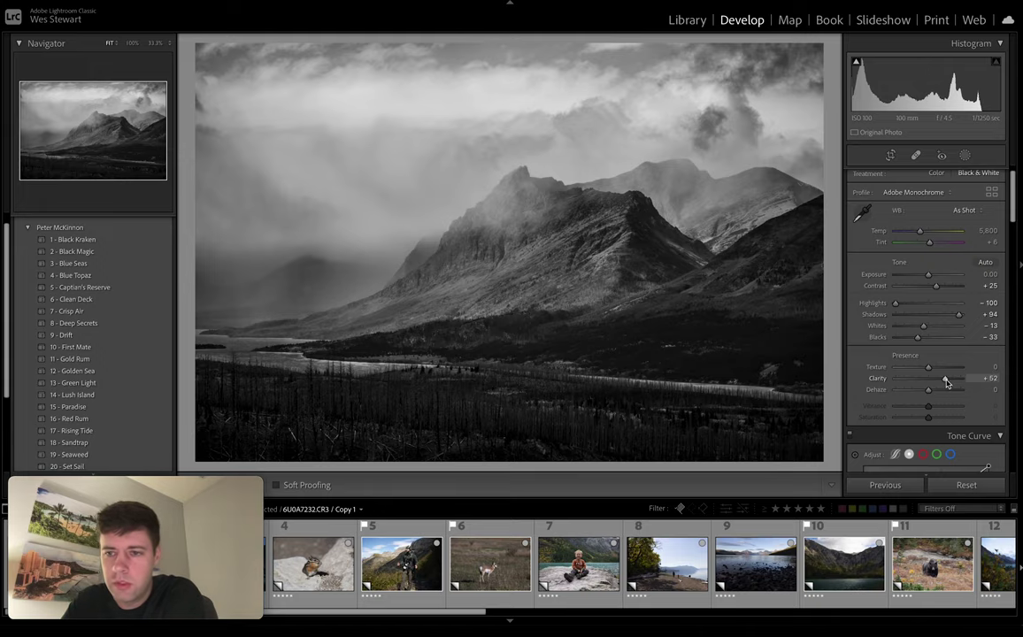
pyautogui.moveTo(945, 382); pyautogui.dragTo(944, 382)
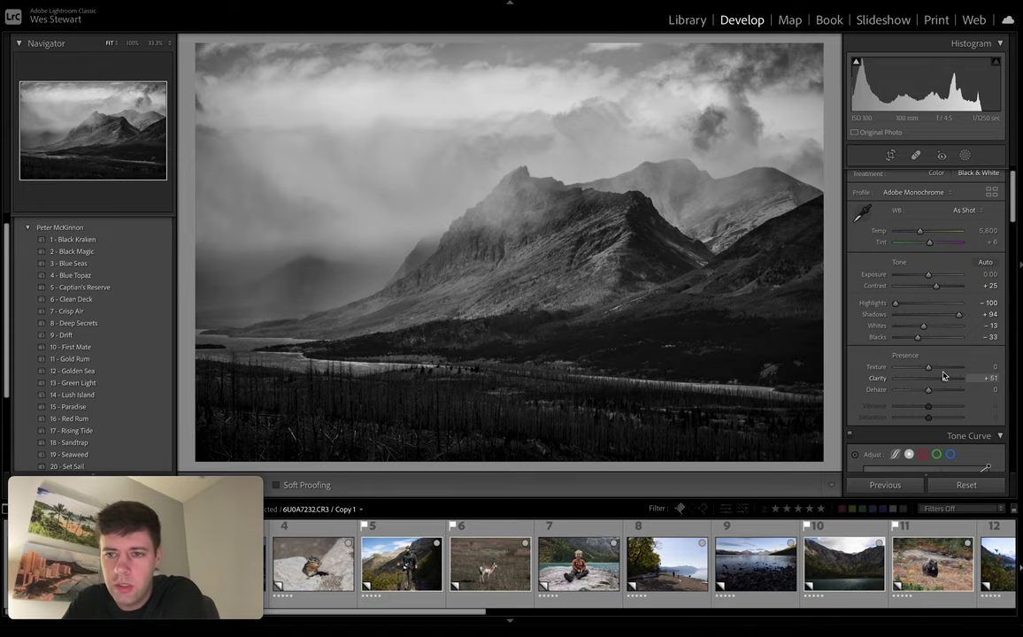
# - Crop the mountain photo to 16 x 10, tightening the frame slightly from its upper-left corner, and compare the edit with the original
pyautogui.click(890, 157)
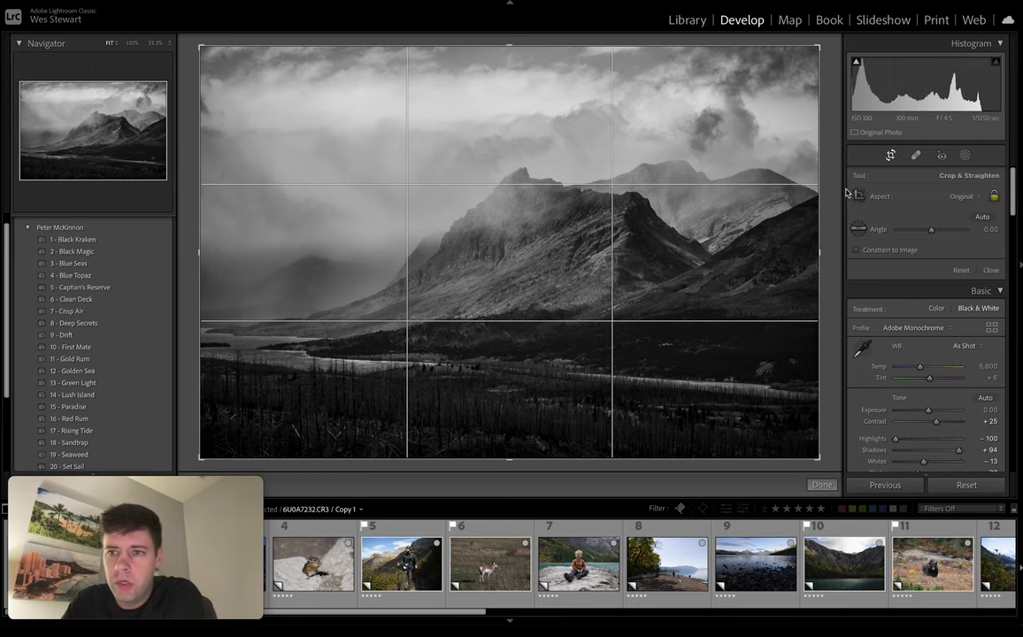
pyautogui.click(959, 197)
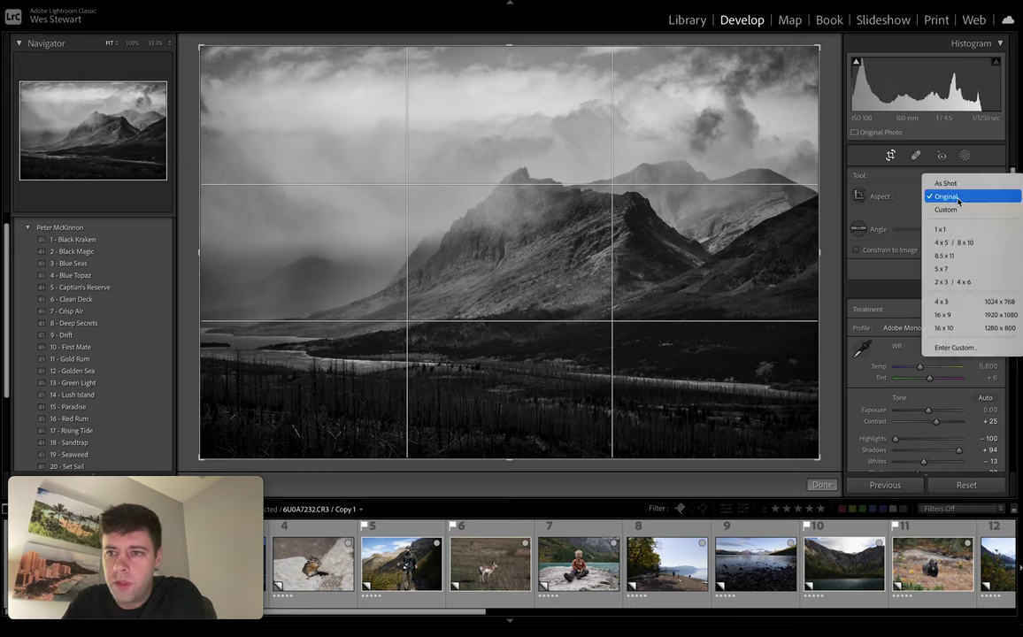
pyautogui.click(944, 328)
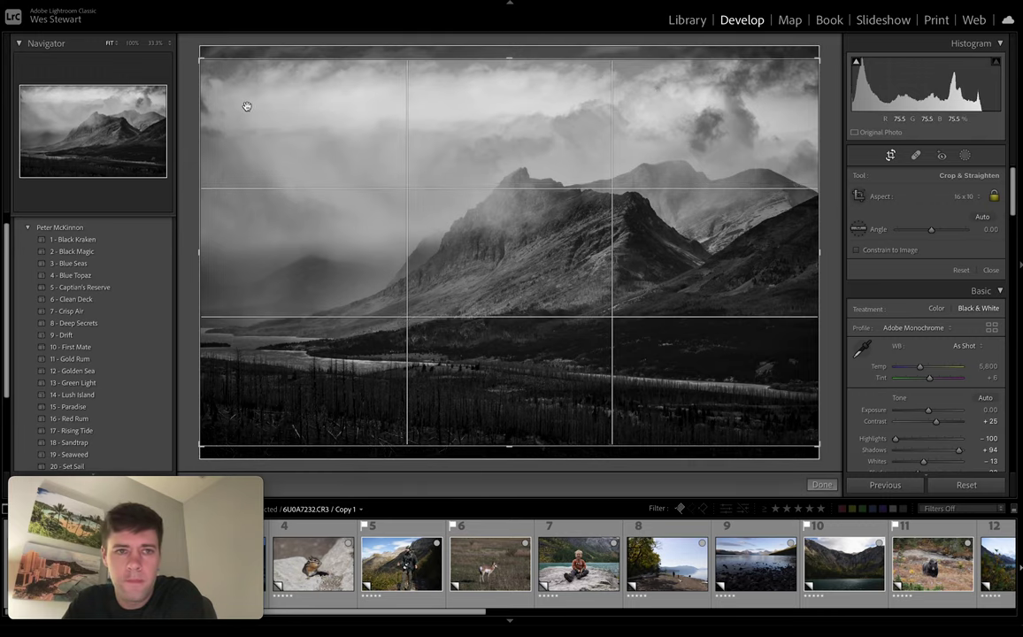
pyautogui.moveTo(200, 59); pyautogui.dragTo(214, 63)
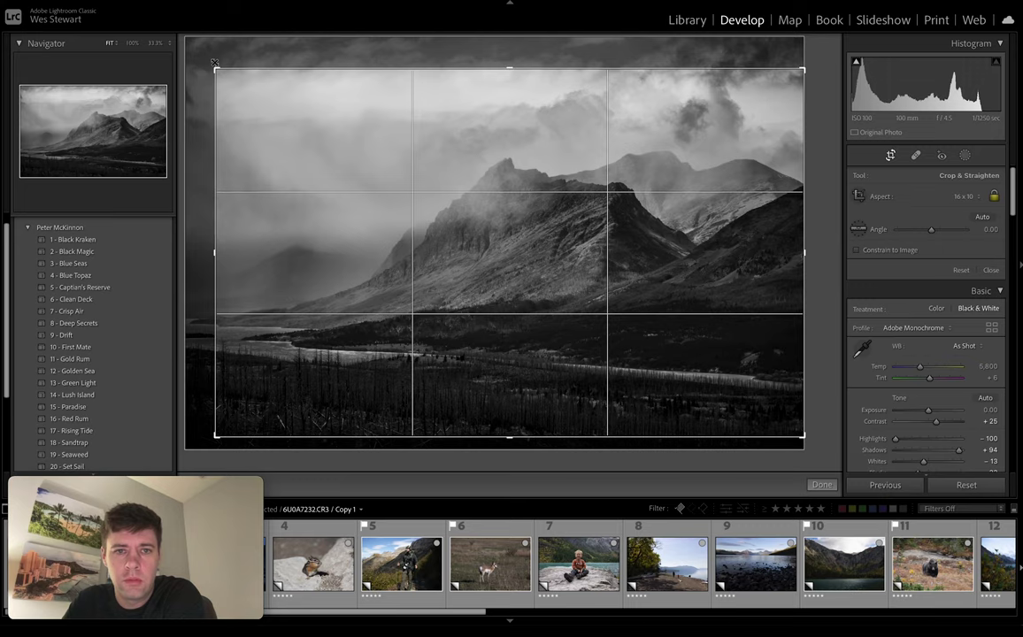
pyautogui.click(891, 156)
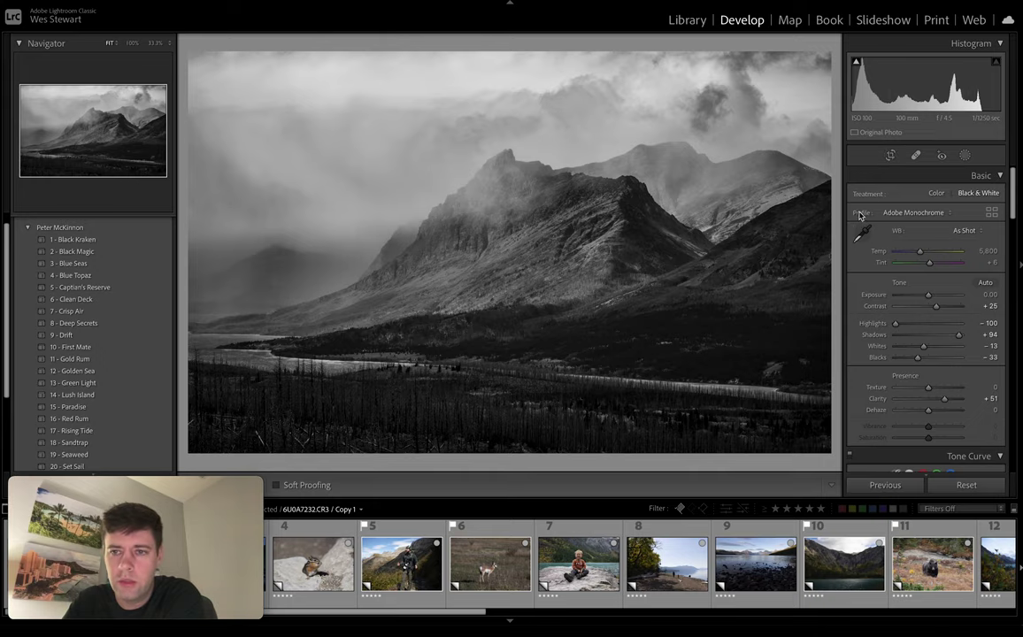
pyautogui.press('\\')
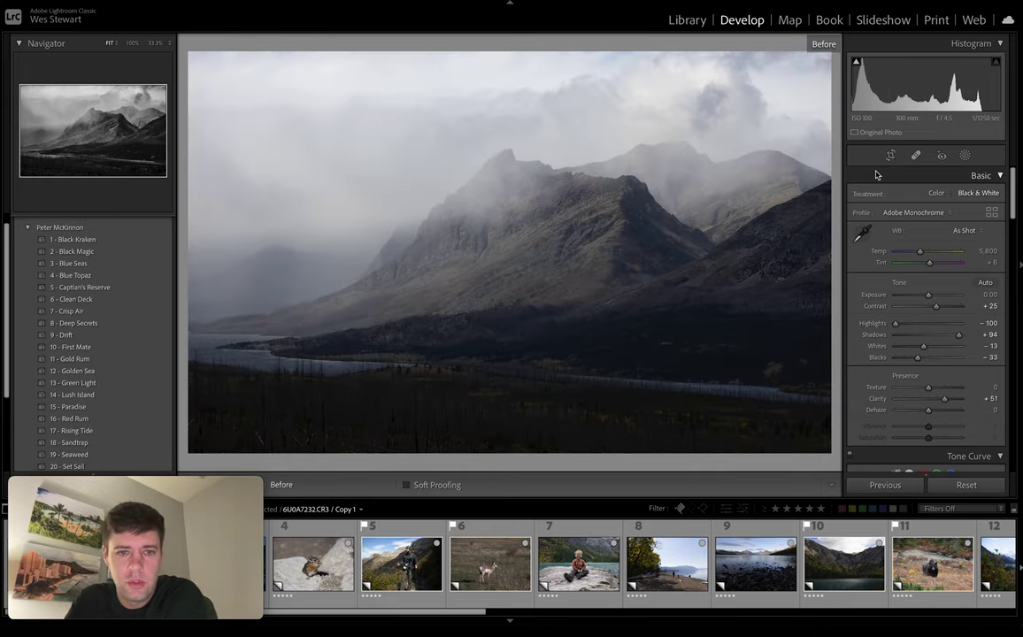
pyautogui.press('\\')
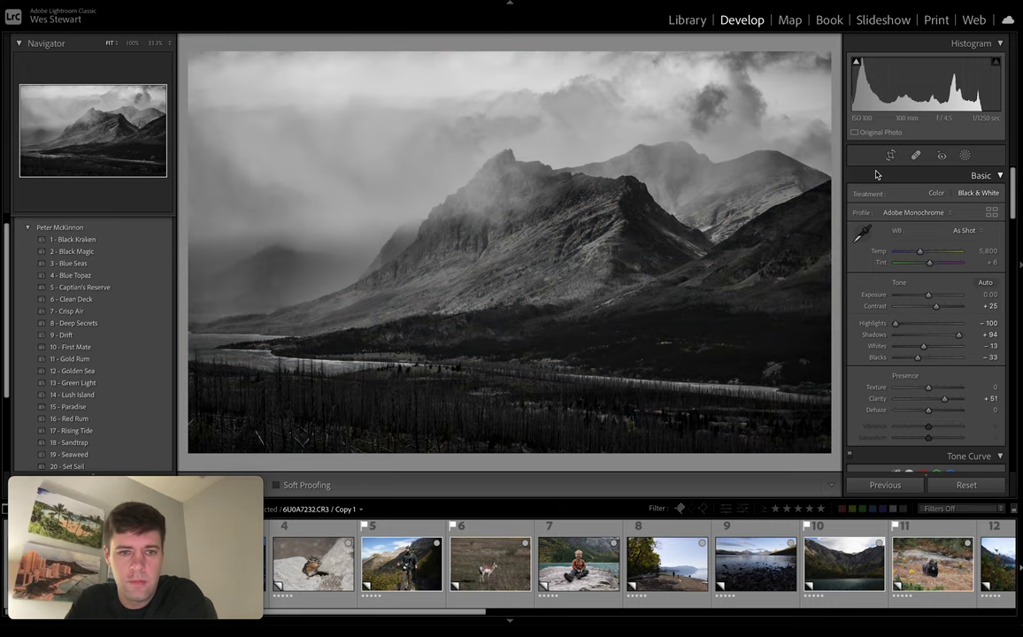
# - Apply the 3 - Blue Seas preset to the lake photo with the driftwood and set Highlights to −79
pyautogui.press('Left')
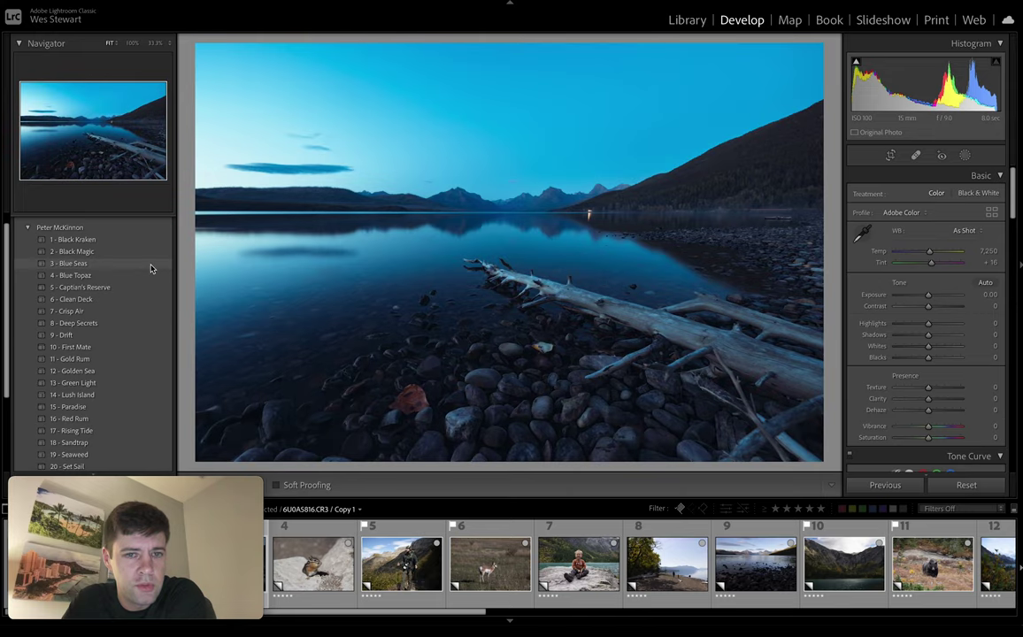
pyautogui.click(151, 265)
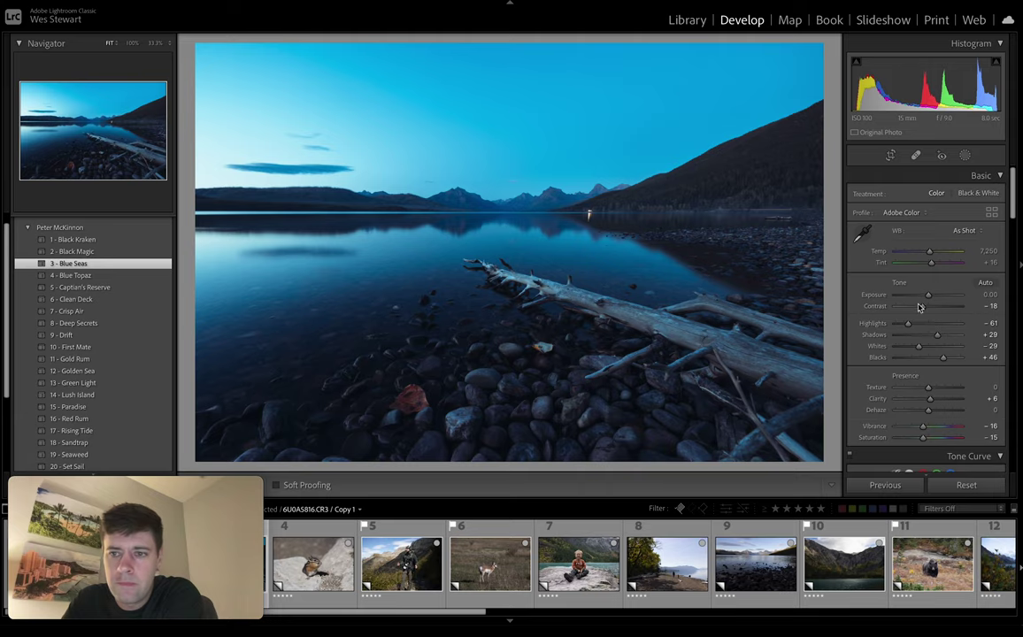
pyautogui.moveTo(908, 324); pyautogui.dragTo(902, 328)
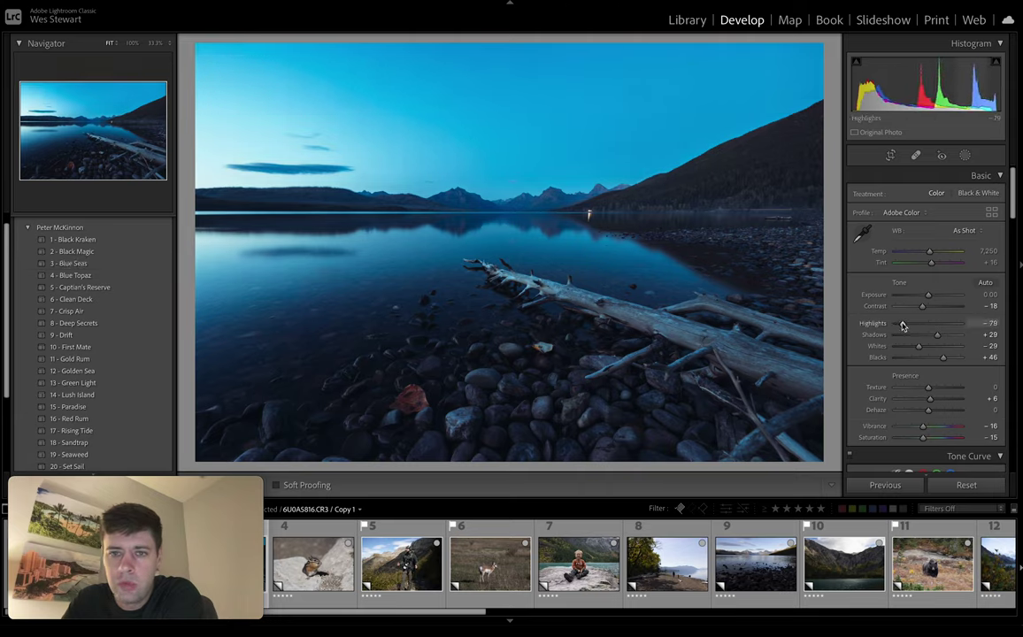
# - Add a linear gradient mask from the lower-right rocks up to the far shoreline, with Clarity 64 and Highlights 26
pyautogui.click(965, 155)
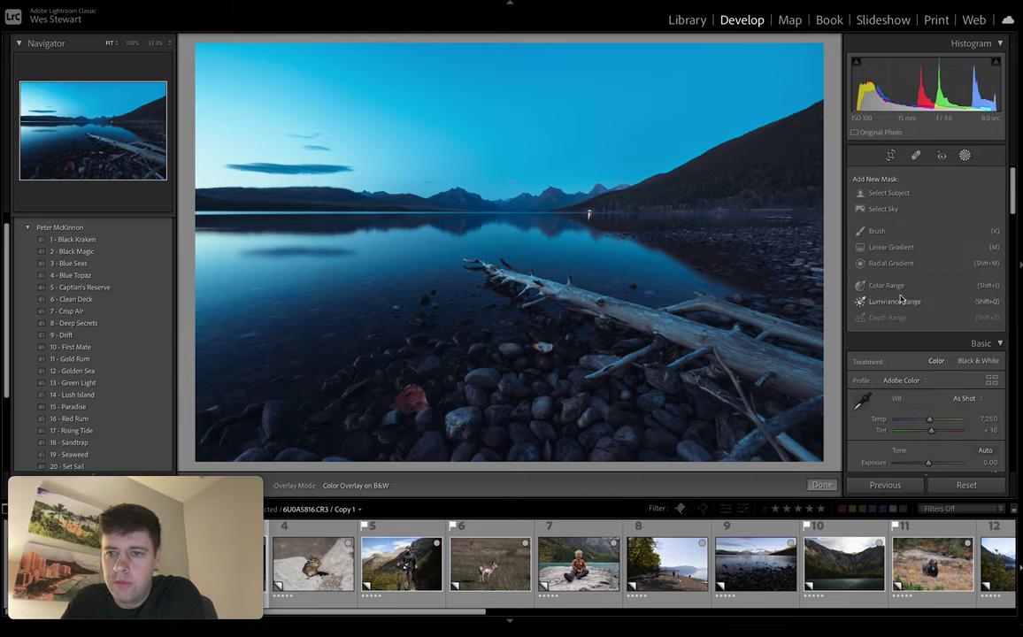
pyautogui.click(889, 248)
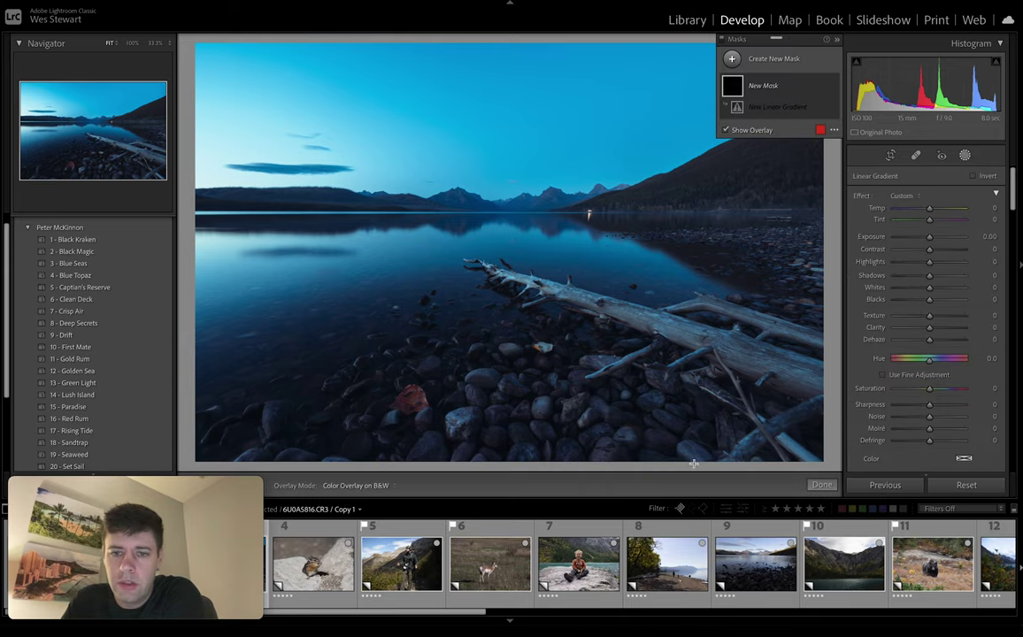
pyautogui.moveTo(763, 451); pyautogui.dragTo(678, 196)
pyautogui.moveTo(931, 331); pyautogui.dragTo(951, 329)
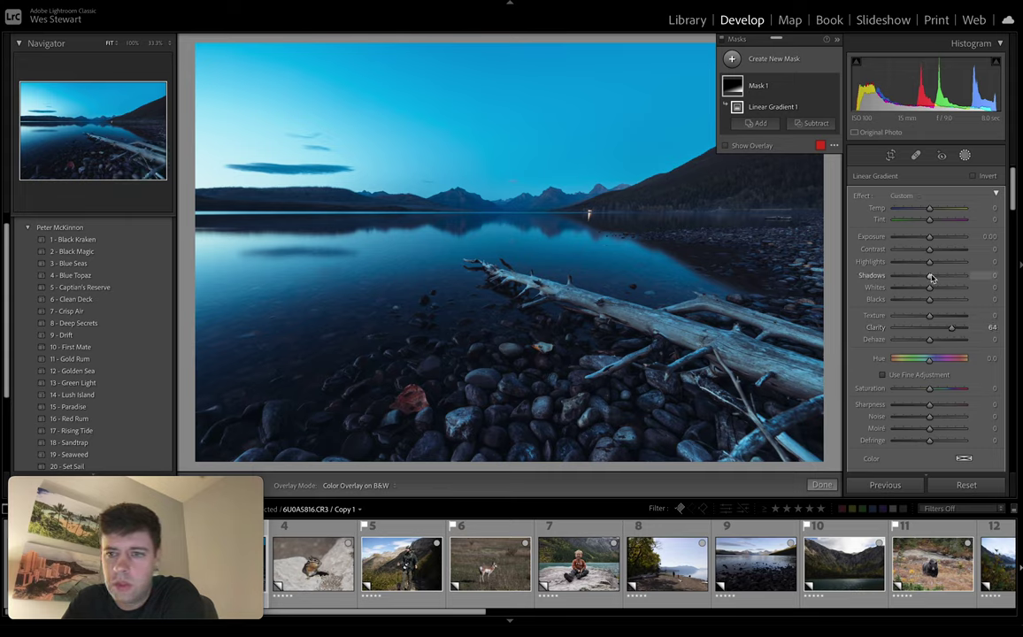
pyautogui.moveTo(931, 264); pyautogui.dragTo(938, 265)
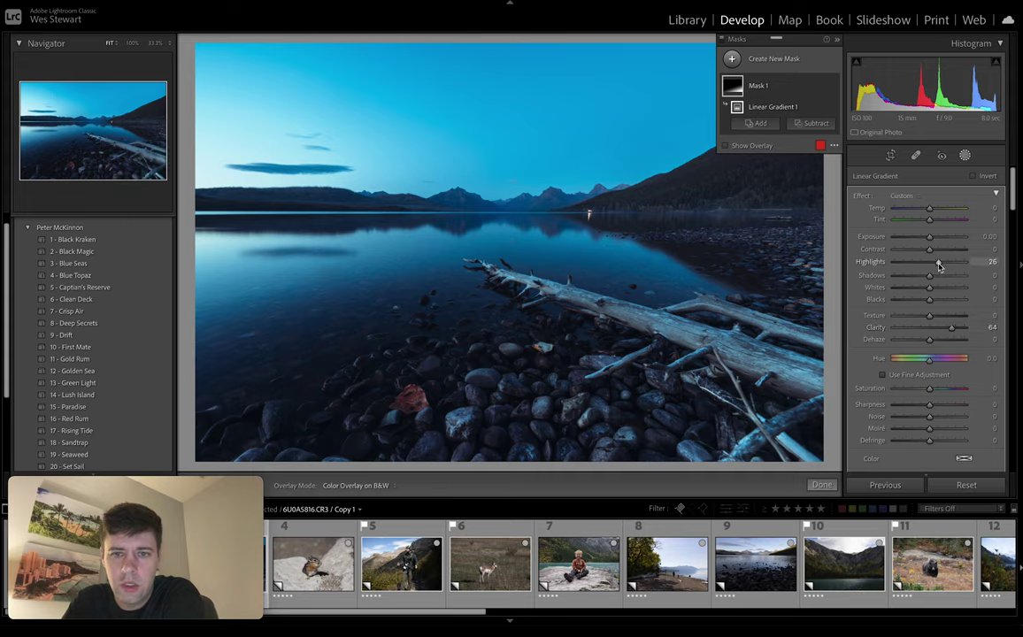
pyautogui.click(965, 156)
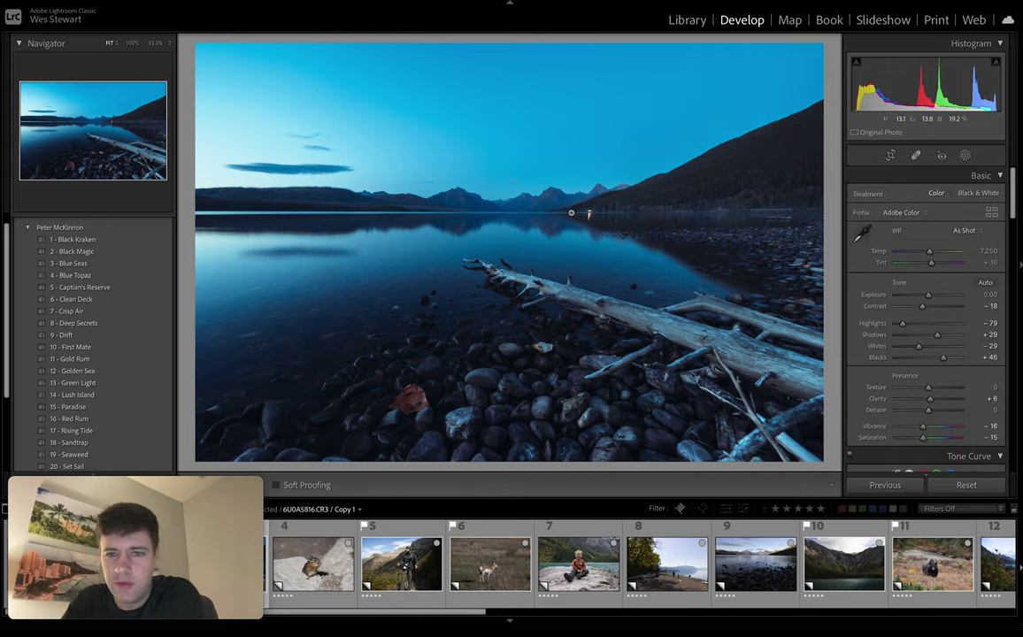
# - Crop the lake photo to 16 x 10, shifting the image up to trim only sky, and compare the edit with the original
pyautogui.click(586, 213)
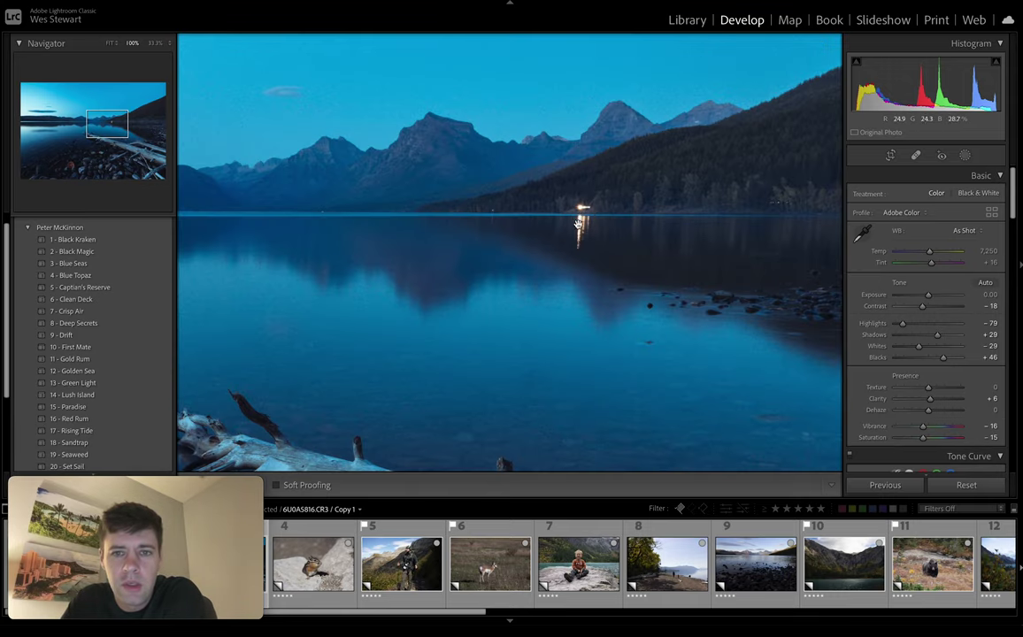
pyautogui.click(587, 218)
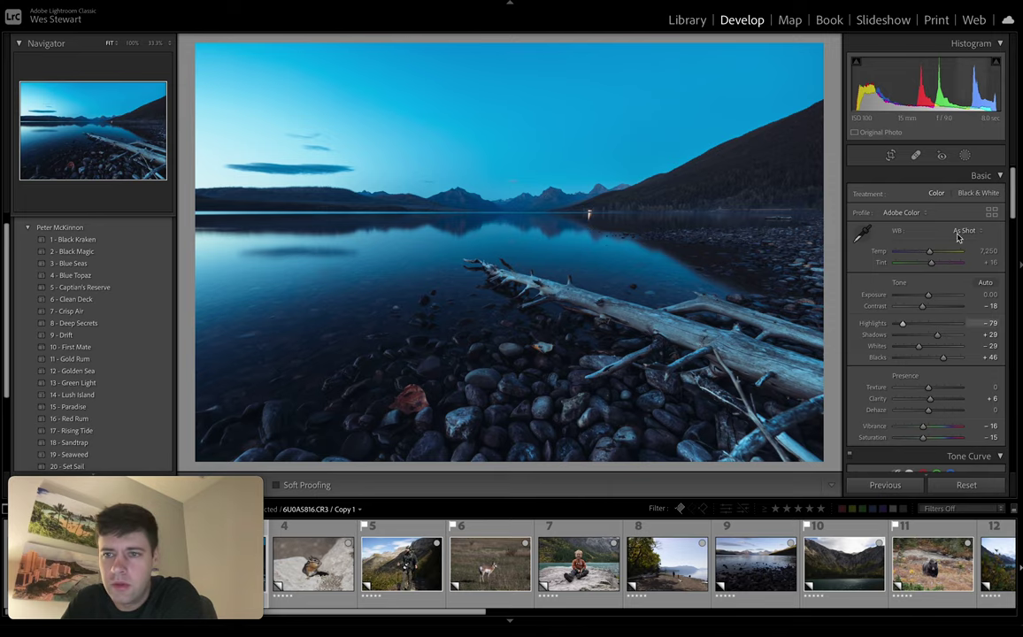
pyautogui.click(890, 155)
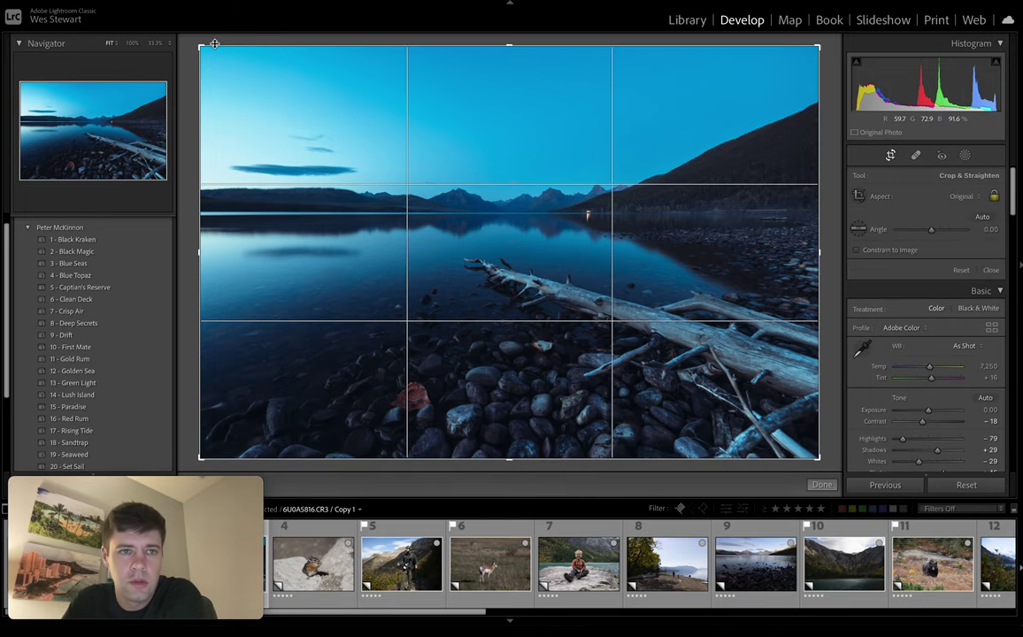
pyautogui.click(958, 201)
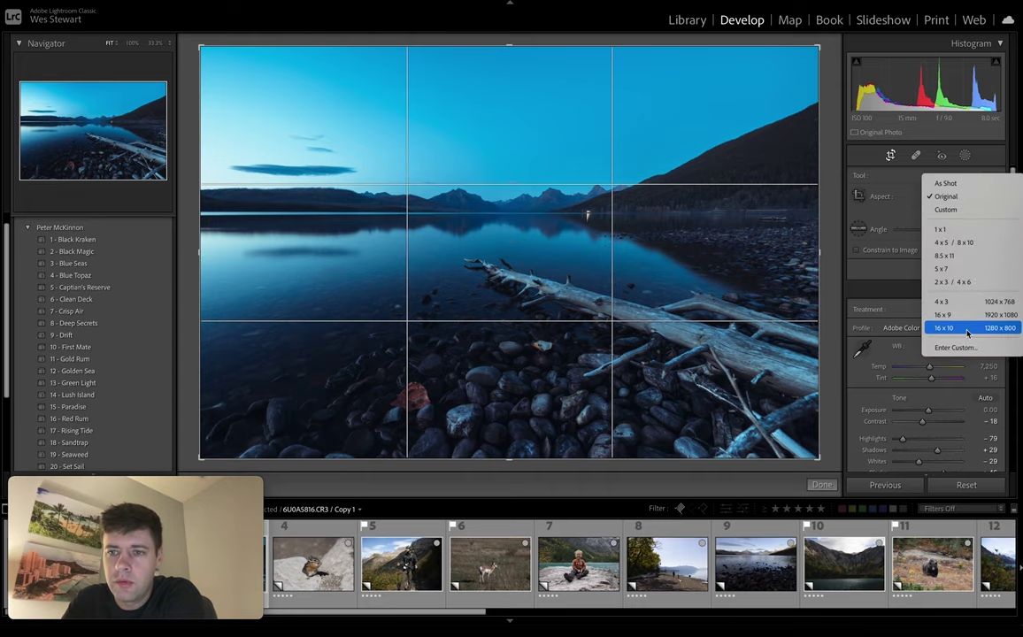
pyautogui.click(938, 298)
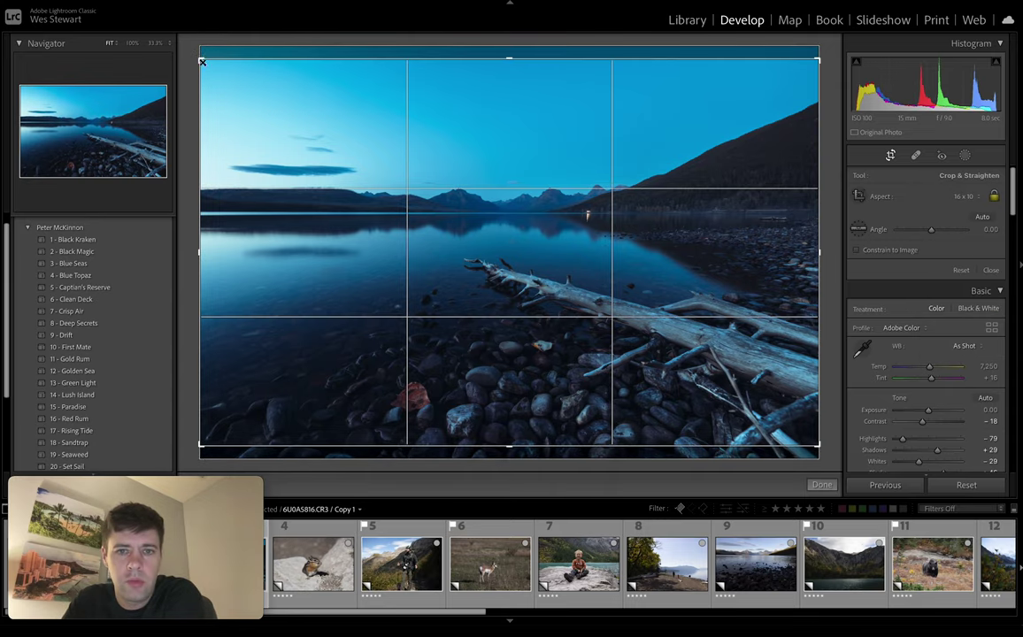
pyautogui.moveTo(254, 198)
pyautogui.mouseDown()
pyautogui.moveTo(254, 208)
pyautogui.moveTo(254, 187)
pyautogui.mouseUp()
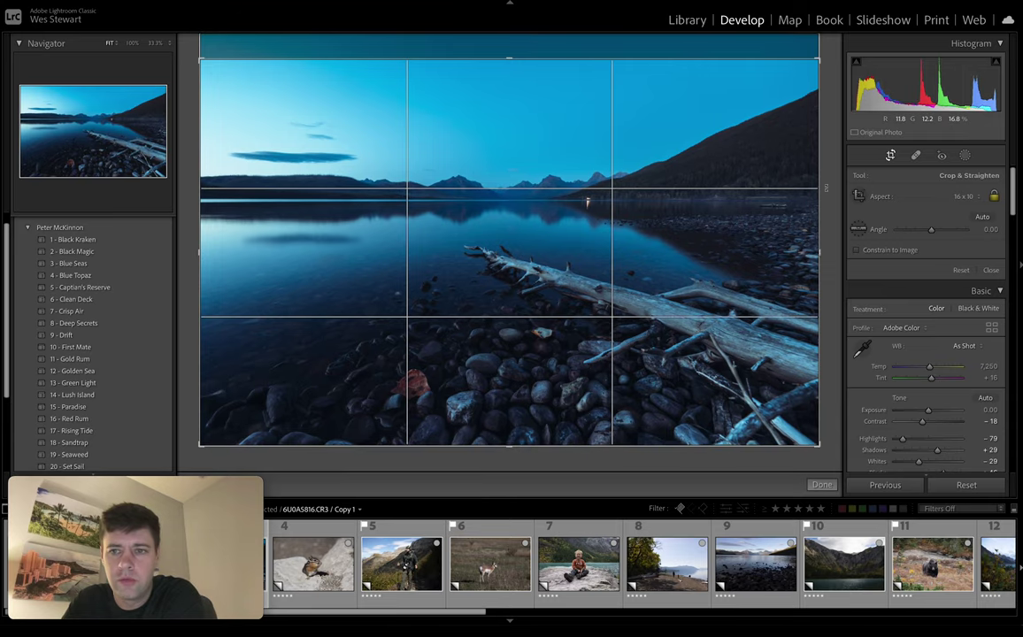
pyautogui.click(891, 158)
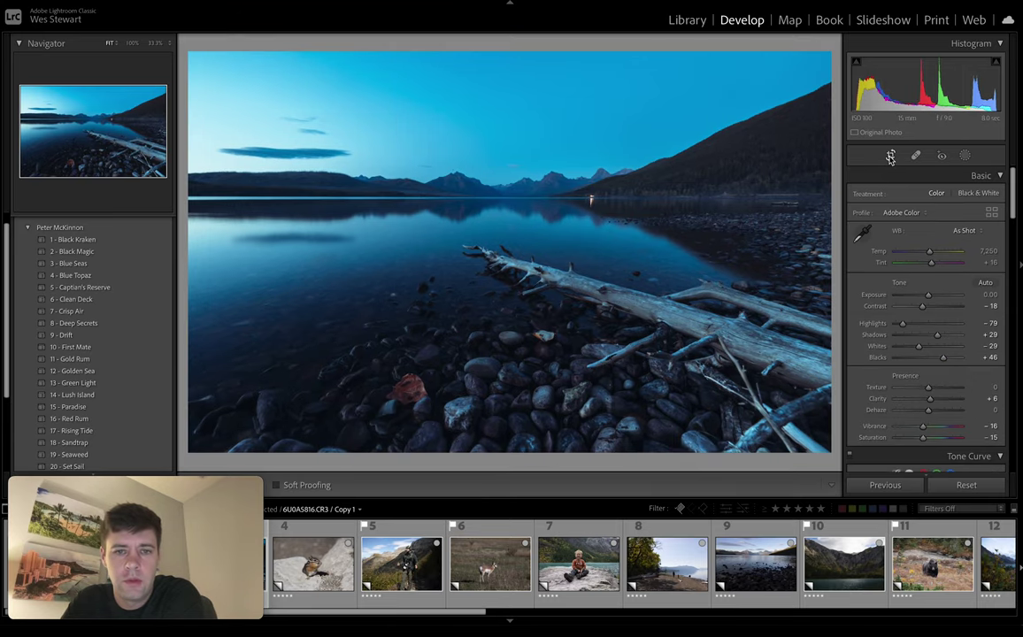
pyautogui.press('\\')
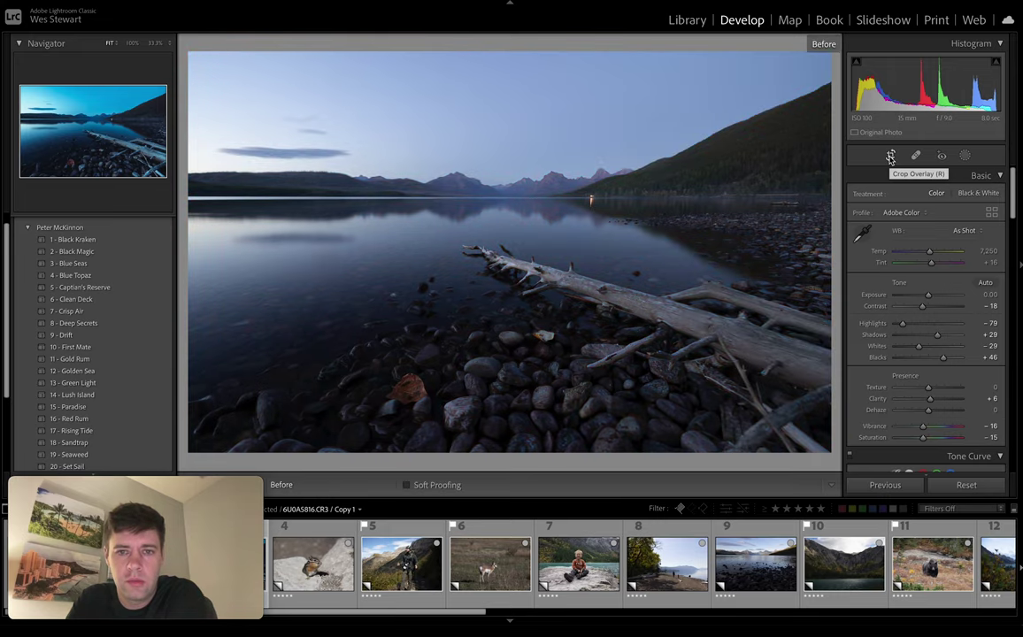
pyautogui.press('\\')
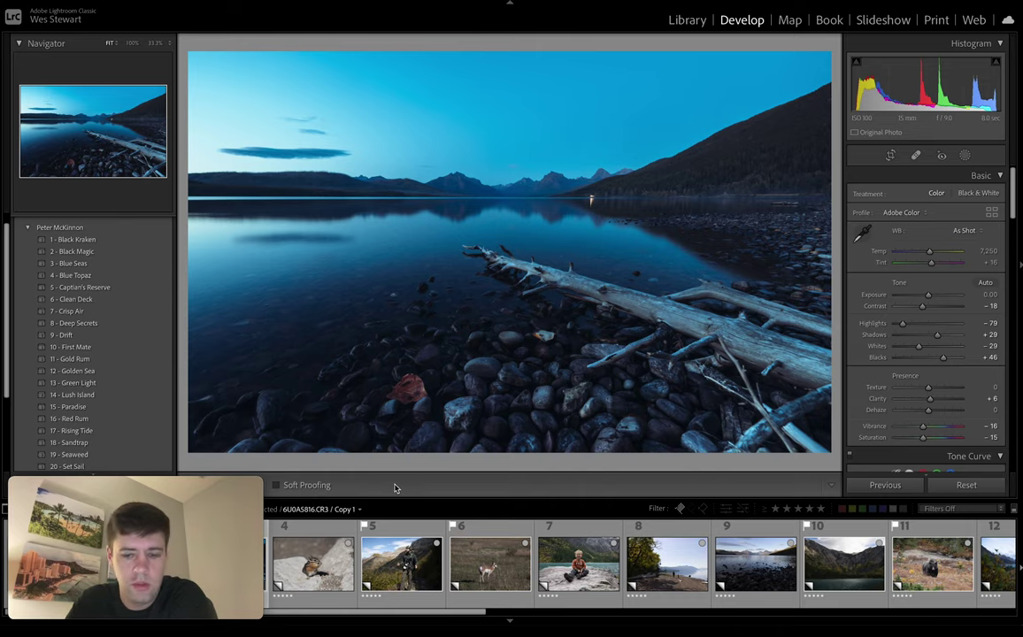
# - Apply the 4 - Blue Topaz preset to the chipmunk photo, set Temp to 4,775, and compare the edit with the original
pyautogui.press('Right')
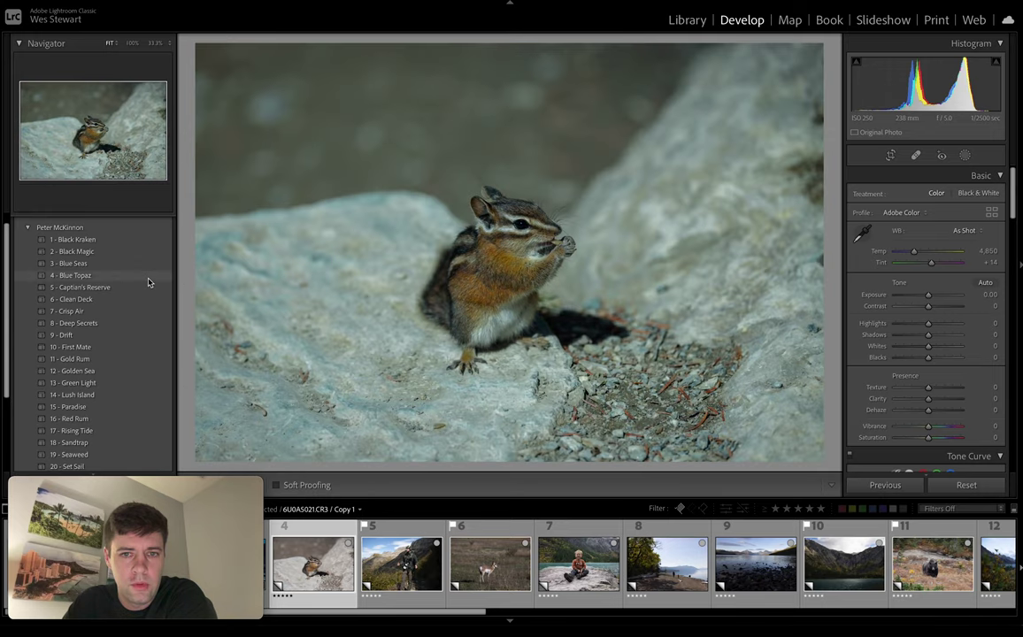
pyautogui.click(154, 275)
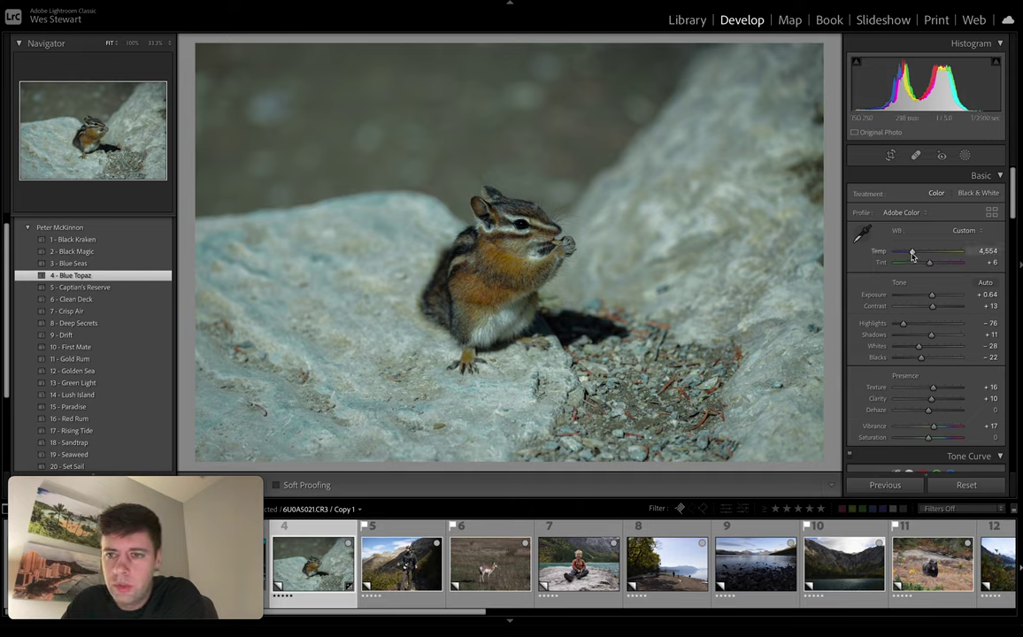
pyautogui.moveTo(912, 256); pyautogui.dragTo(915, 257)
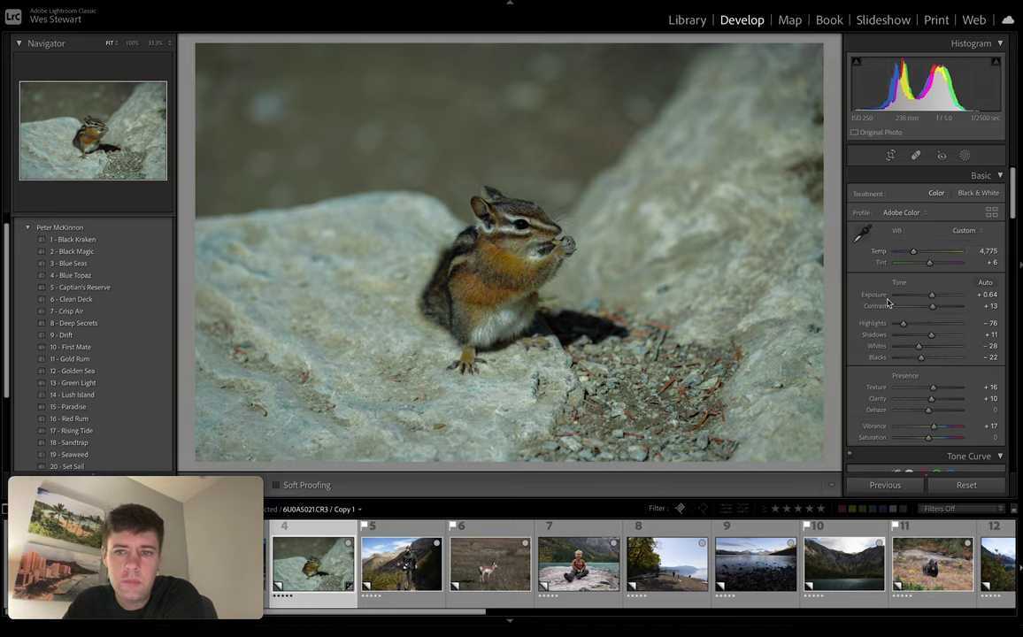
pyautogui.press('\\')
pyautogui.press('\\')
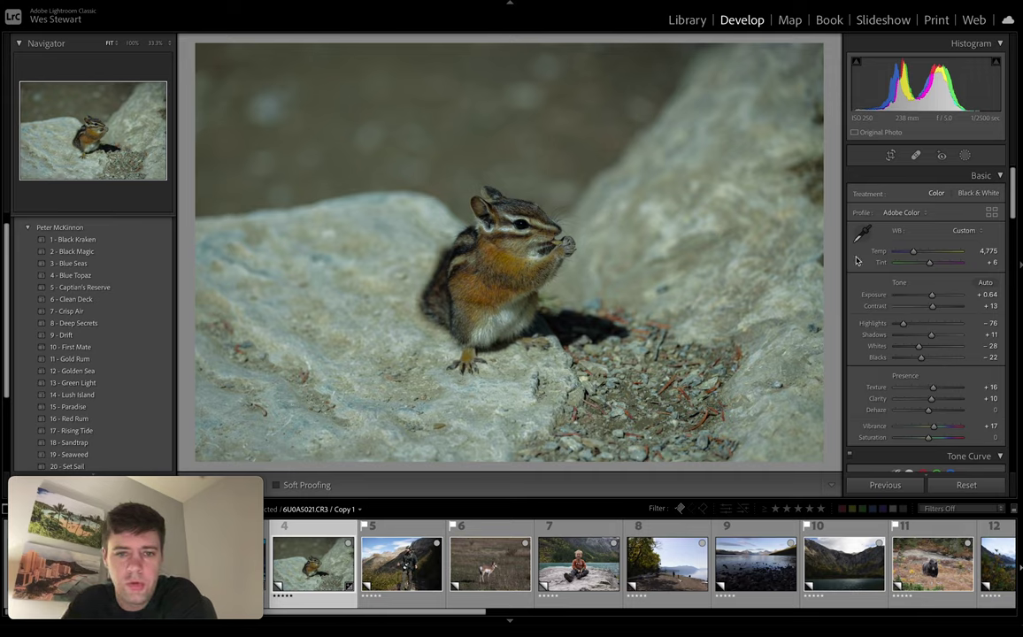
# - Add a subject mask for the chipmunk, invert it to the background, and set its Exposure to −0.63 and Shadows to −22
pyautogui.click(966, 156)
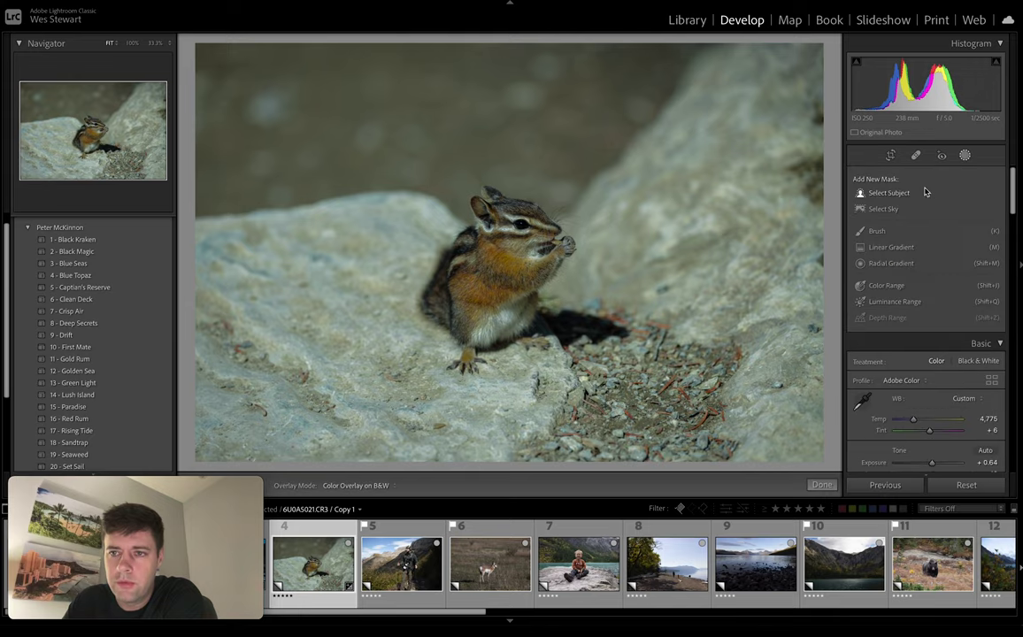
pyautogui.click(887, 195)
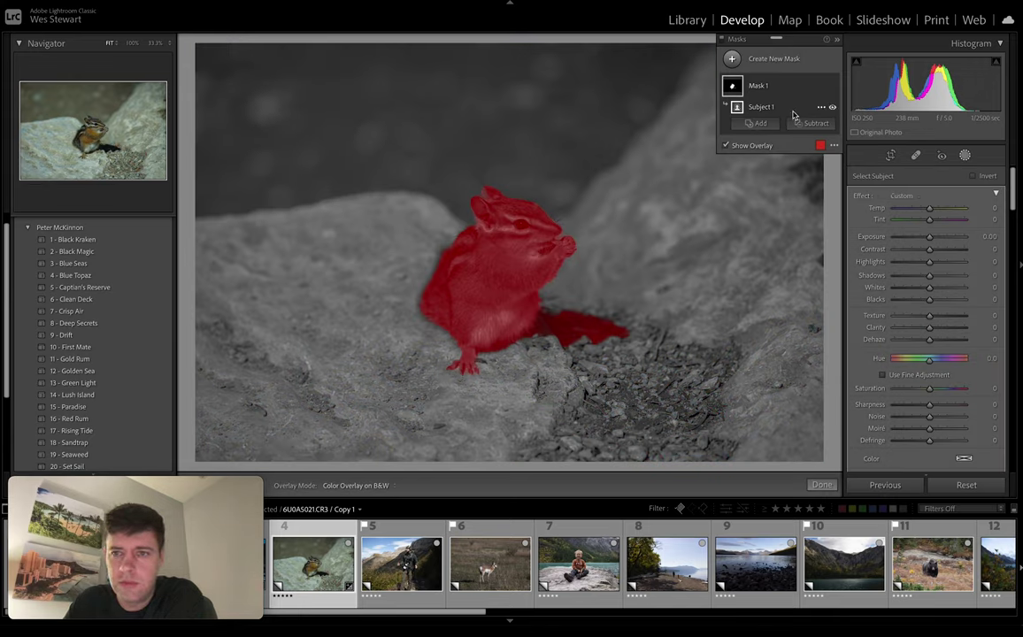
pyautogui.click(821, 107)
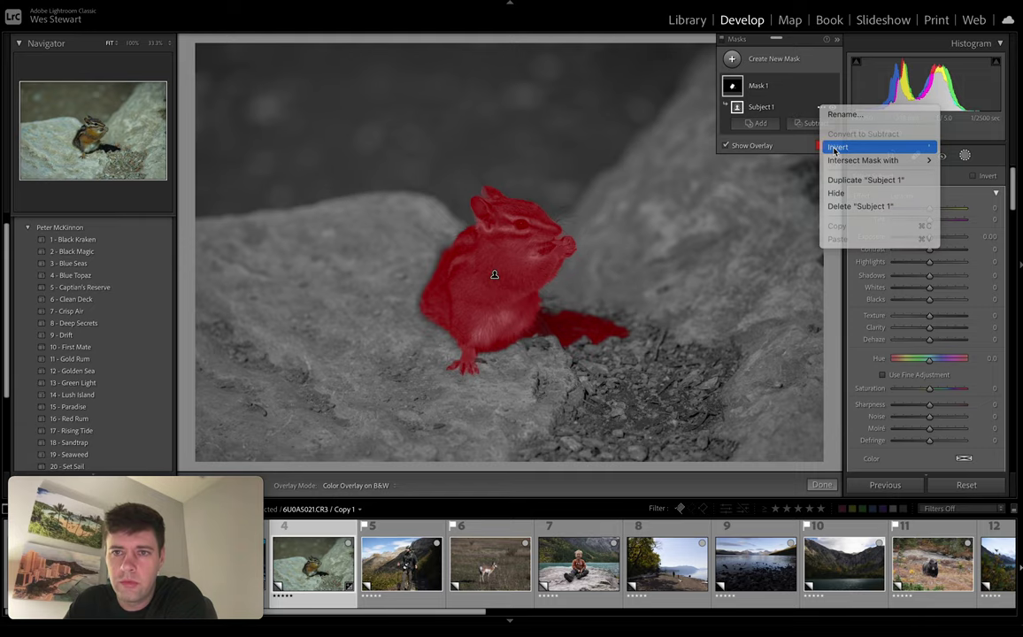
pyautogui.click(836, 147)
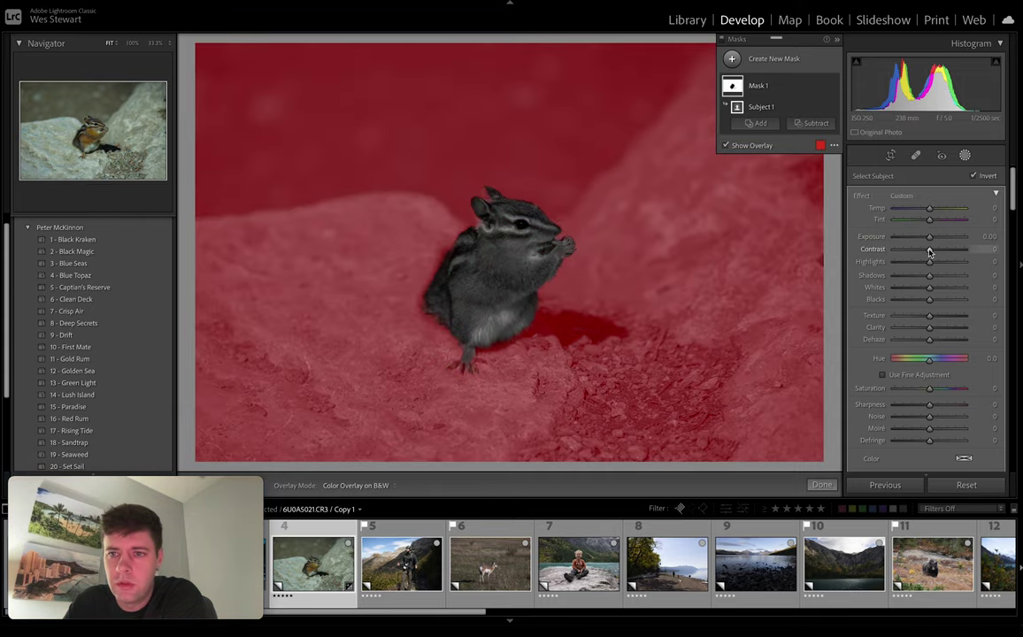
pyautogui.moveTo(929, 237); pyautogui.dragTo(928, 241)
pyautogui.moveTo(926, 240); pyautogui.dragTo(923, 239)
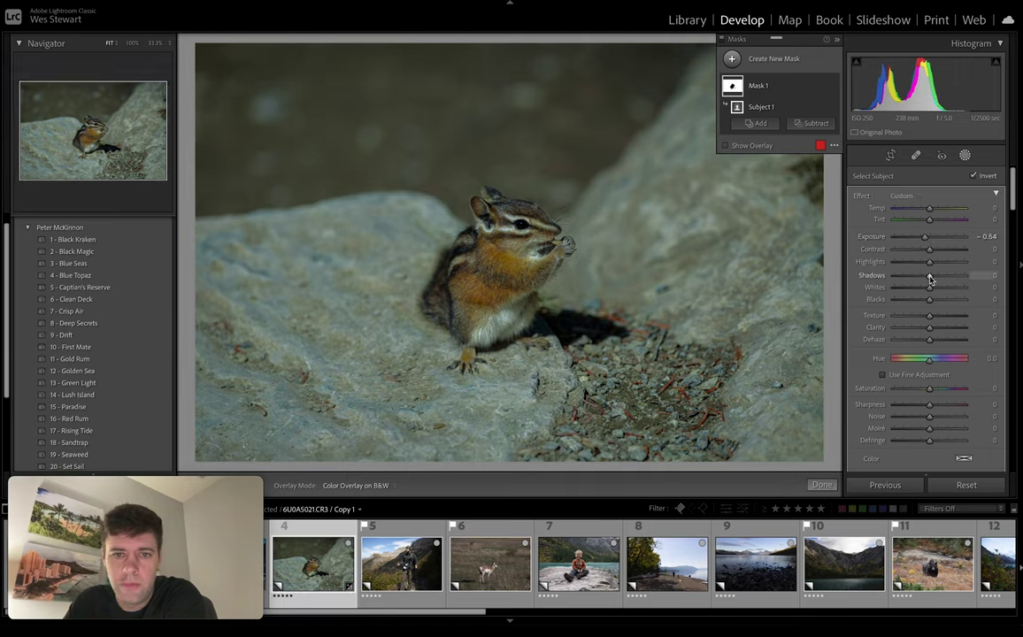
pyautogui.moveTo(929, 278); pyautogui.dragTo(921, 279)
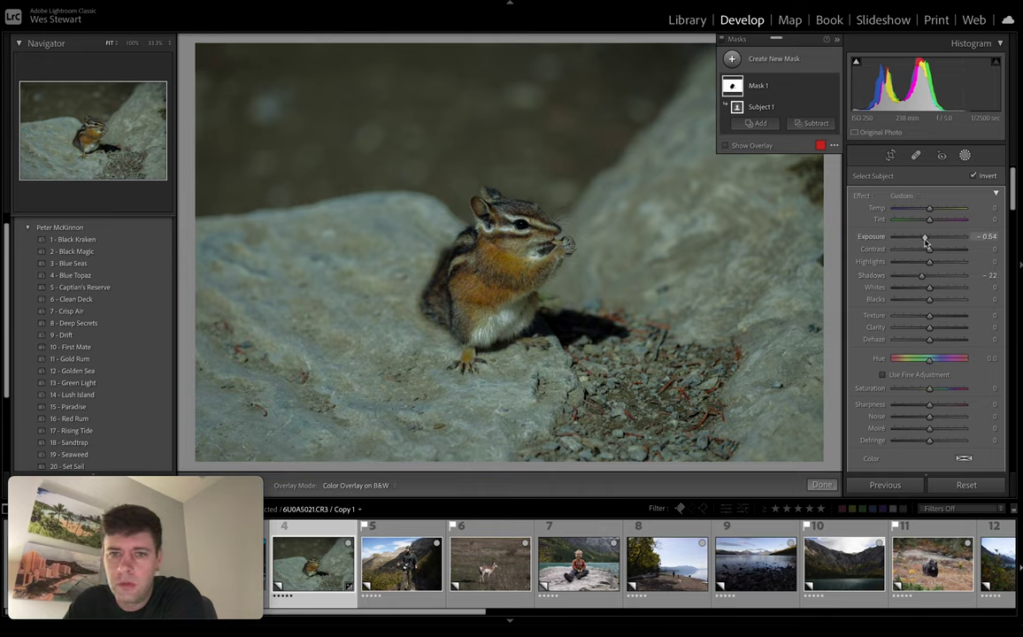
pyautogui.moveTo(925, 241); pyautogui.dragTo(924, 240)
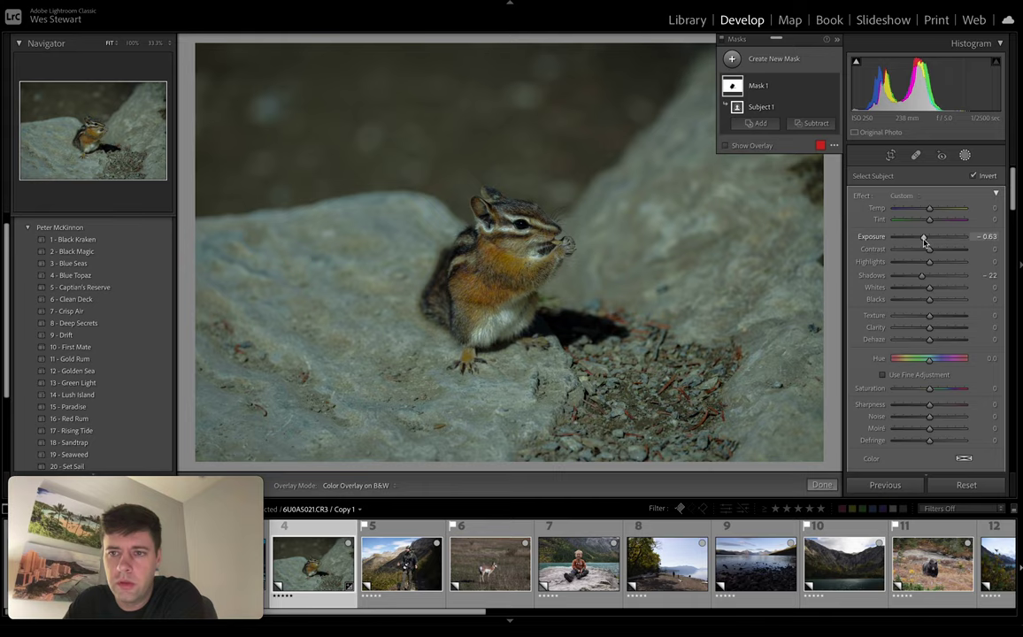
pyautogui.click(964, 156)
# - Crop the chipmunk photo tighter at its original aspect ratio, placing the chipmunk slightly left of centre
pyautogui.press('r')
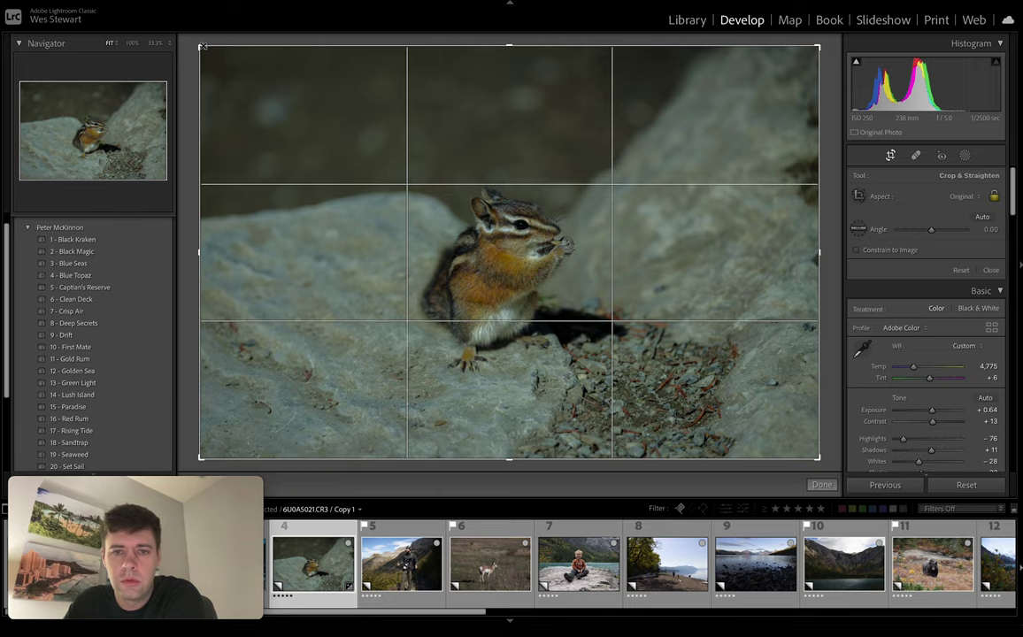
pyautogui.moveTo(201, 46); pyautogui.dragTo(263, 87)
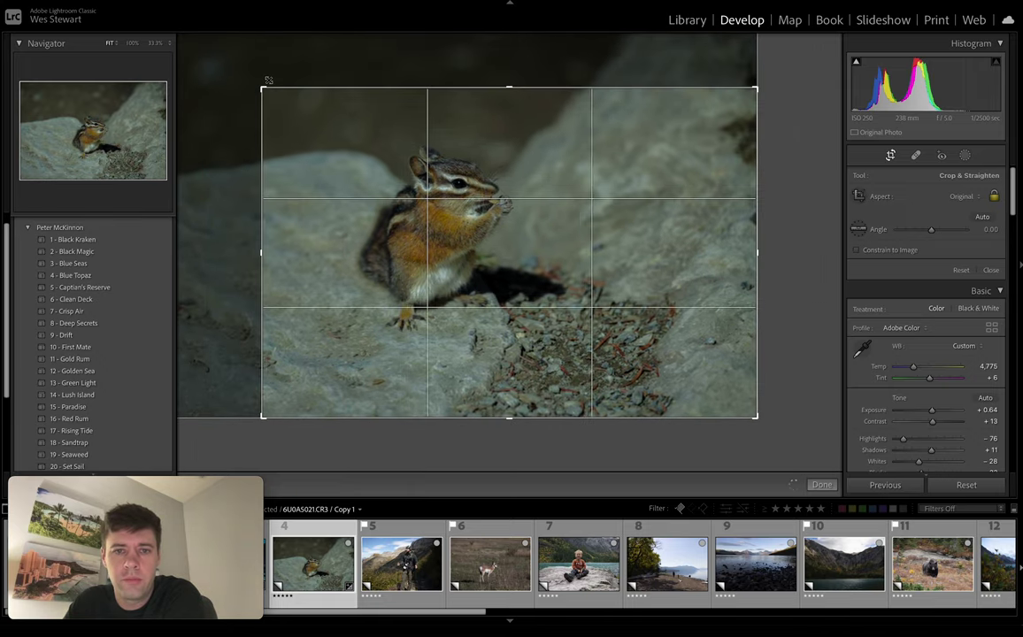
pyautogui.moveTo(515, 265); pyautogui.dragTo(477, 291)
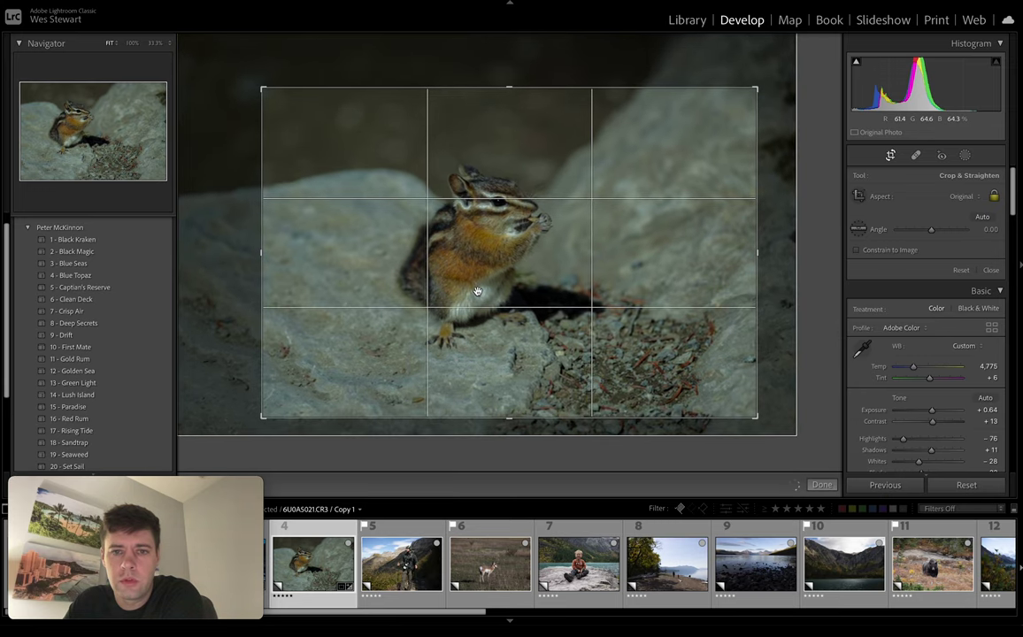
pyautogui.click(891, 156)
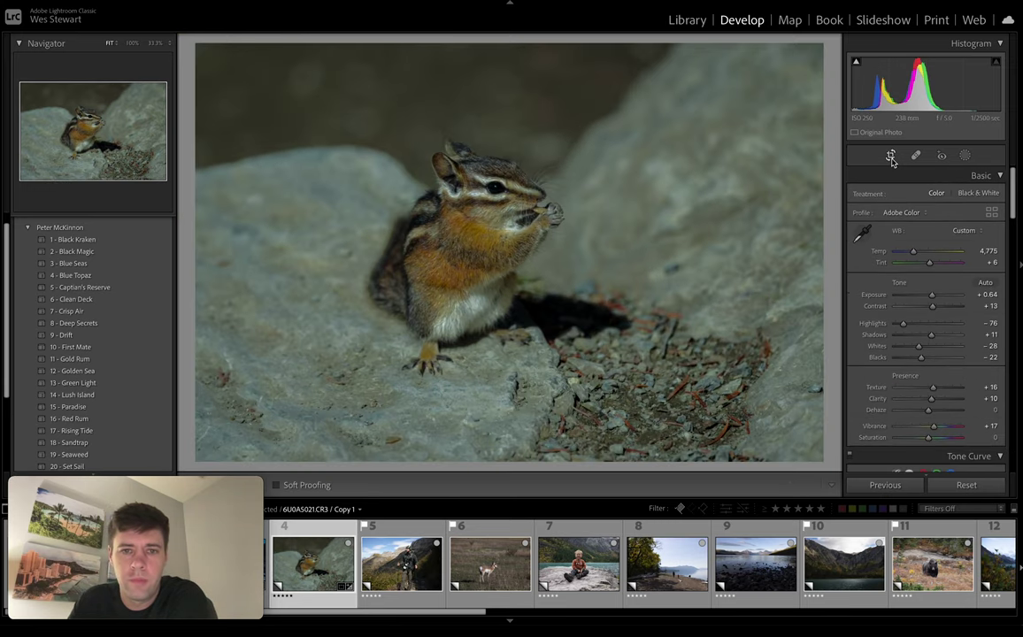
# - Compare the chipmunk edit with its original several times and inspect the chipmunk's face at 100%
pyautogui.press('\\')
pyautogui.press('\\')
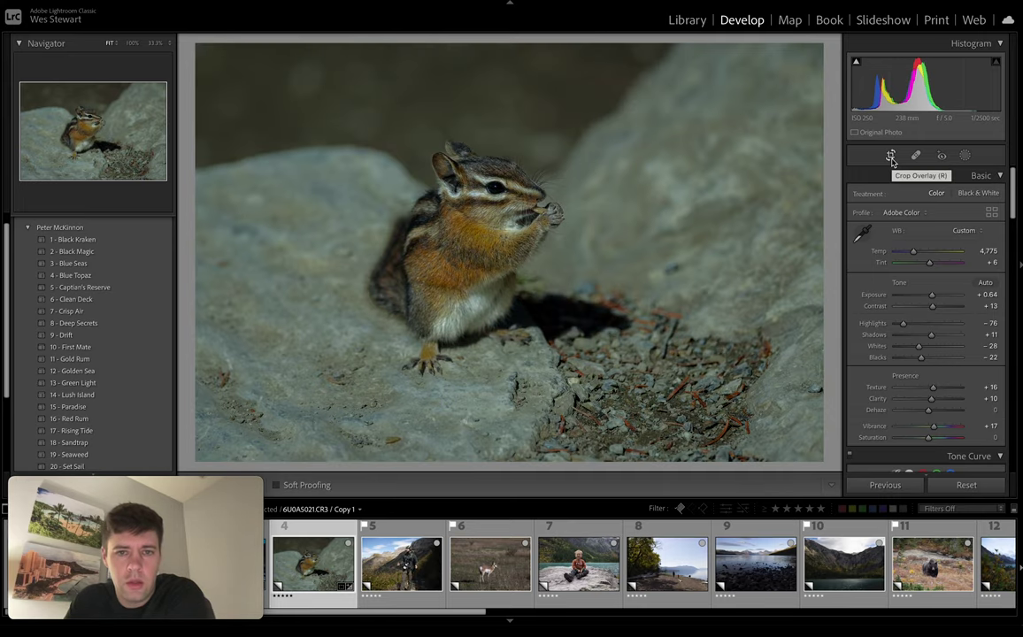
pyautogui.press('\\')
pyautogui.press('\\')
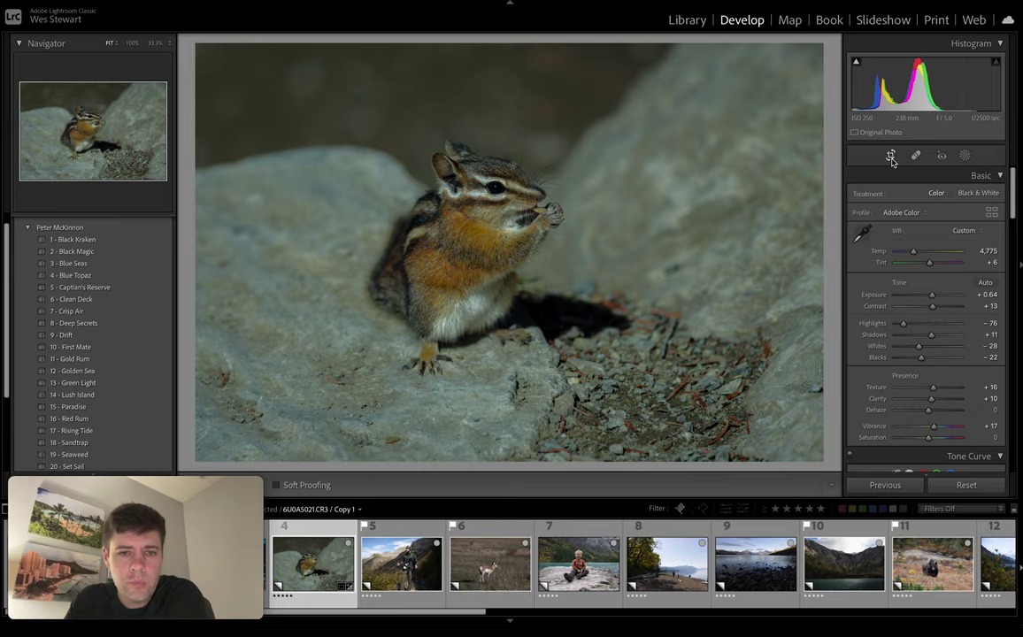
pyautogui.press('\\')
pyautogui.press('\\')
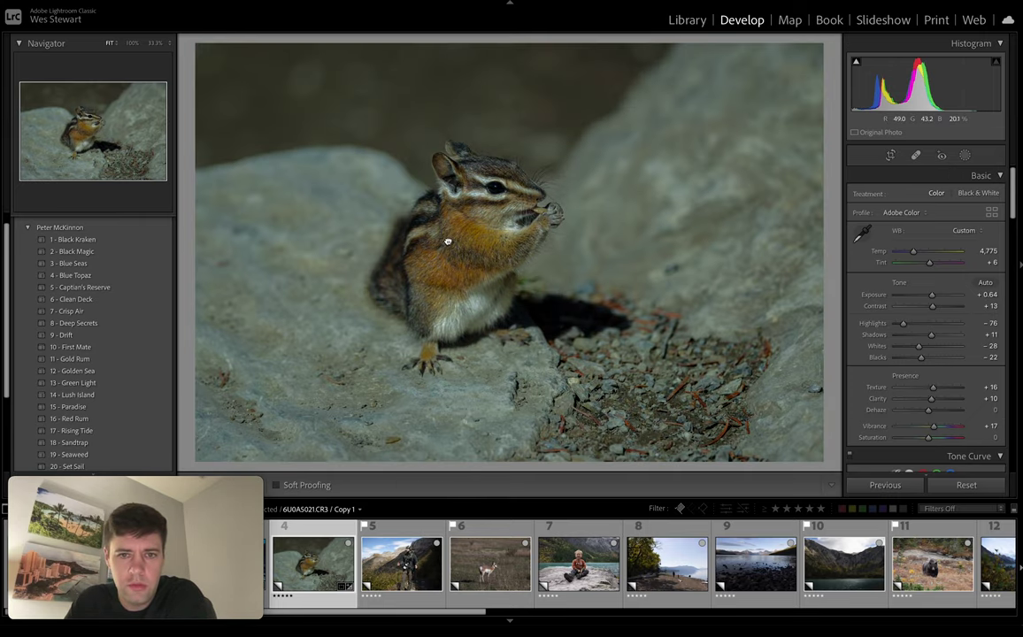
pyautogui.click(446, 168)
pyautogui.moveTo(575, 159); pyautogui.dragTo(538, 287)
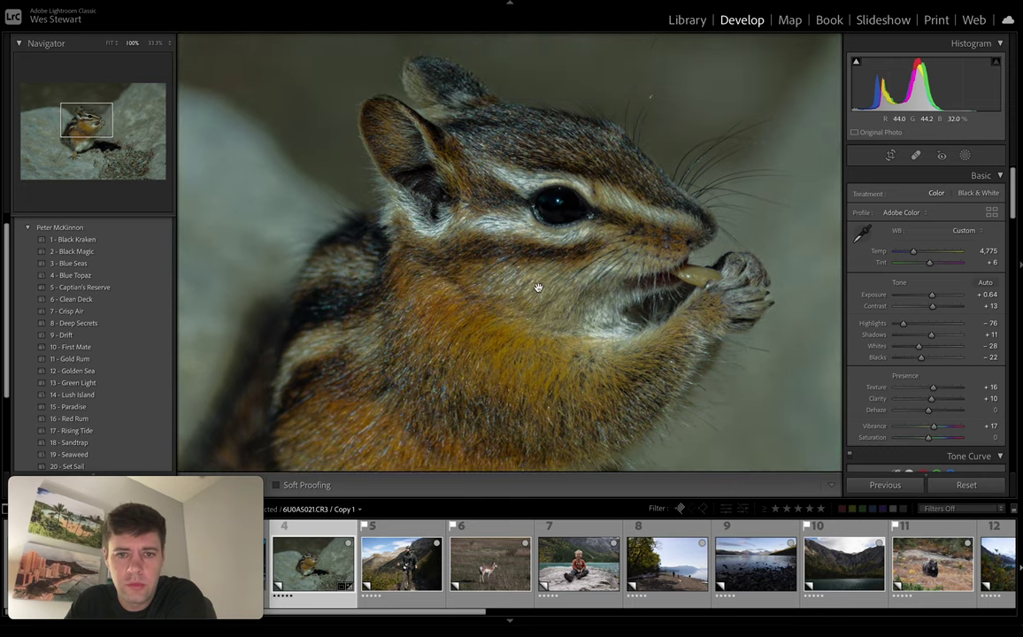
pyautogui.click(539, 256)
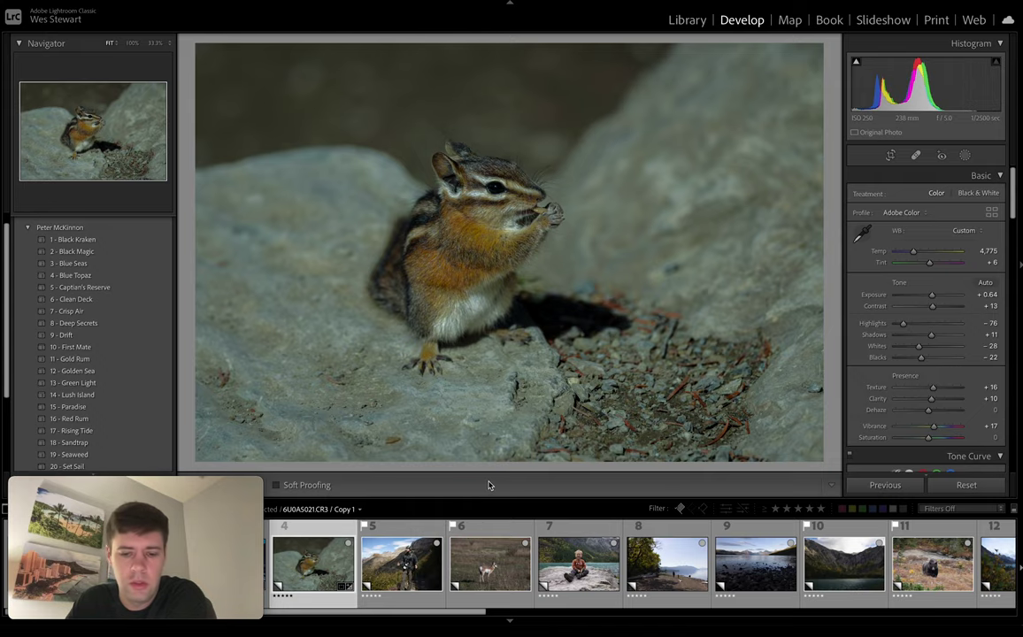
# - Apply the 5 - Captian's Reserve preset to the hiker photo and set Highlights to −100
pyautogui.click(392, 535)
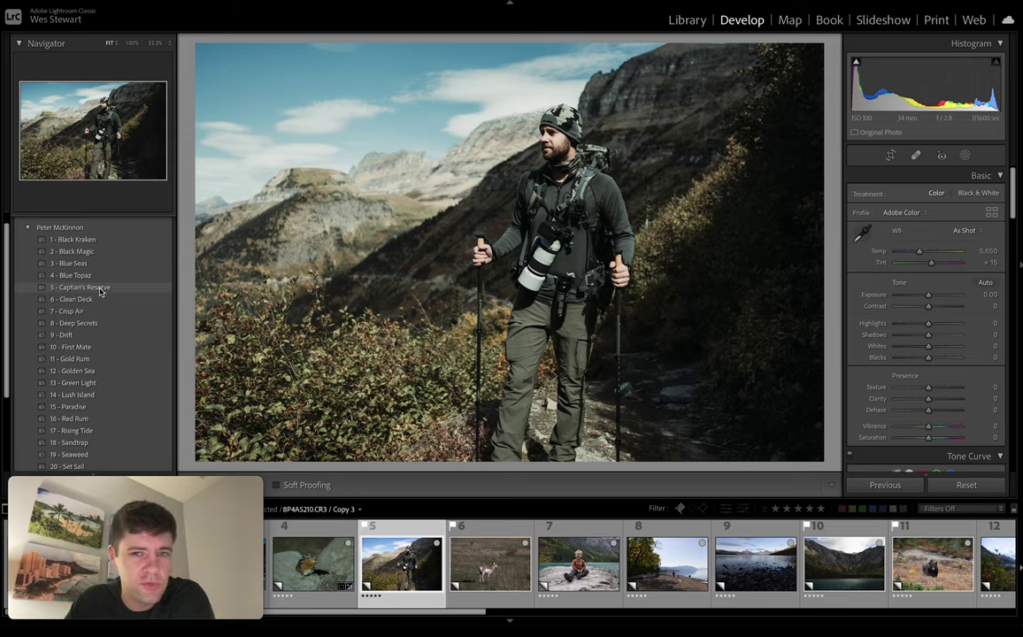
pyautogui.click(88, 289)
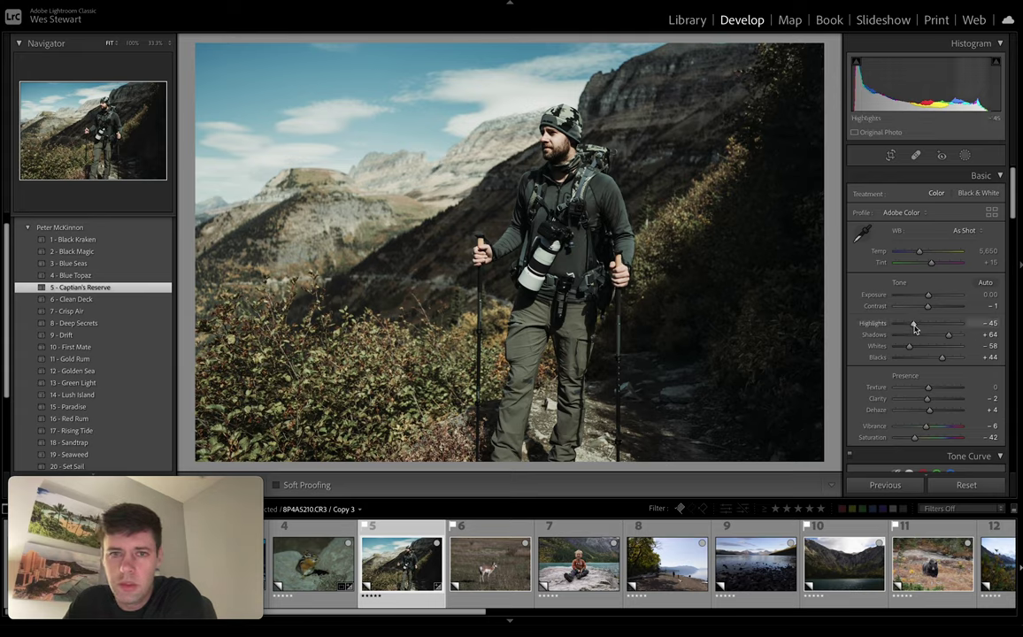
pyautogui.moveTo(915, 328); pyautogui.dragTo(883, 329)
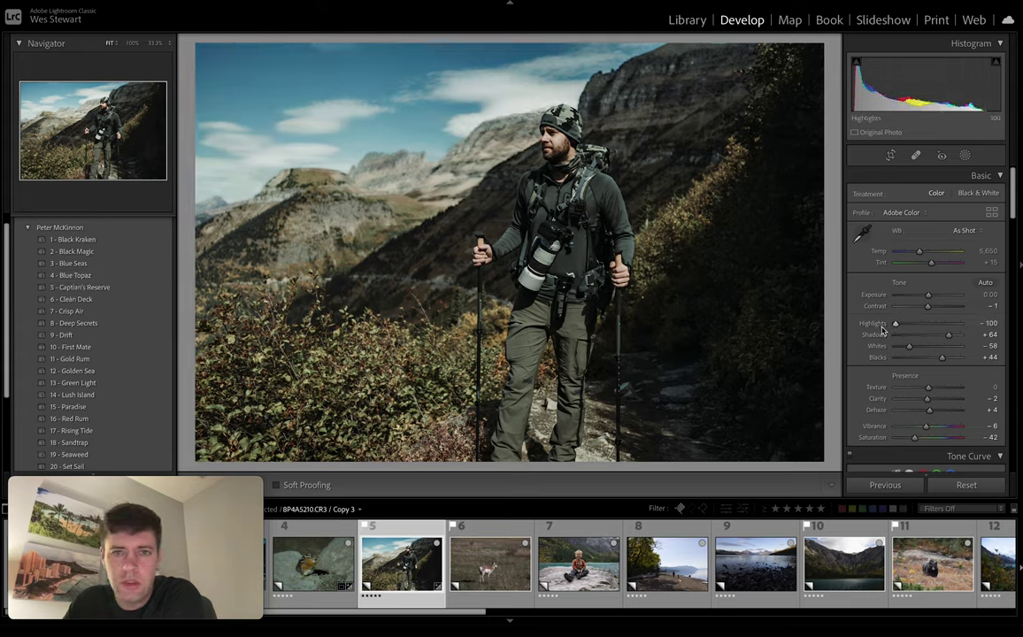
# - Set Shadows to +100 on the hiker photo and compare the edit with the original
pyautogui.scroll(-10, 935, 343)
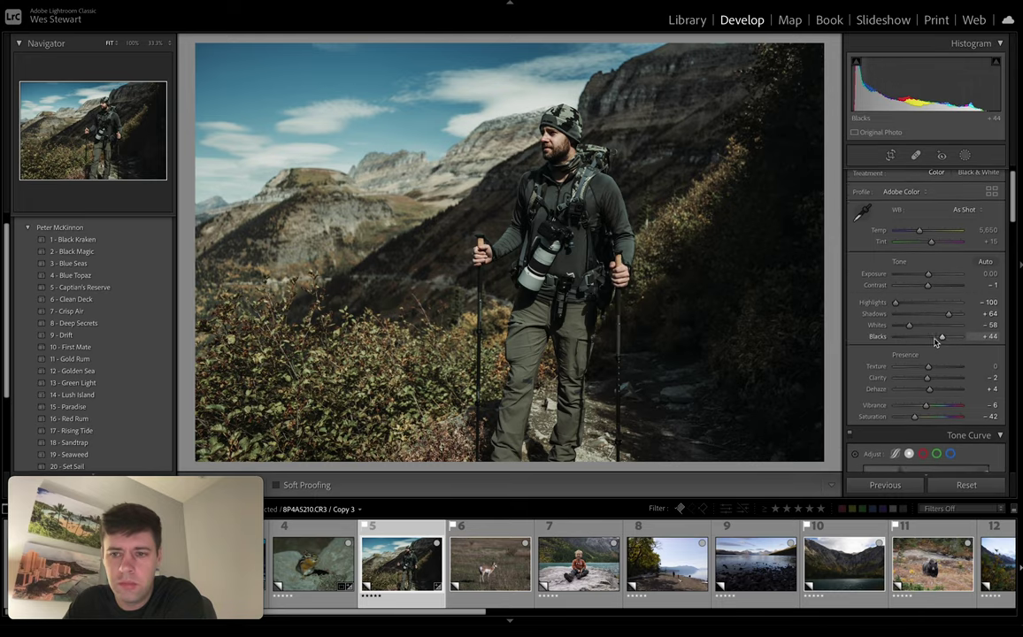
pyautogui.scroll(-3, 935, 342)
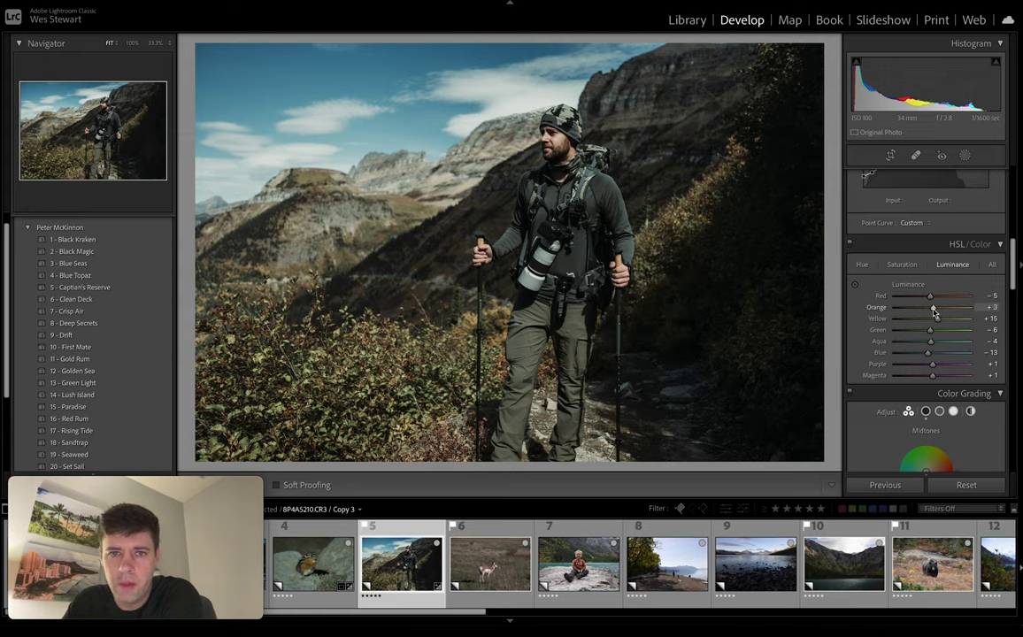
pyautogui.scroll(10, 934, 311)
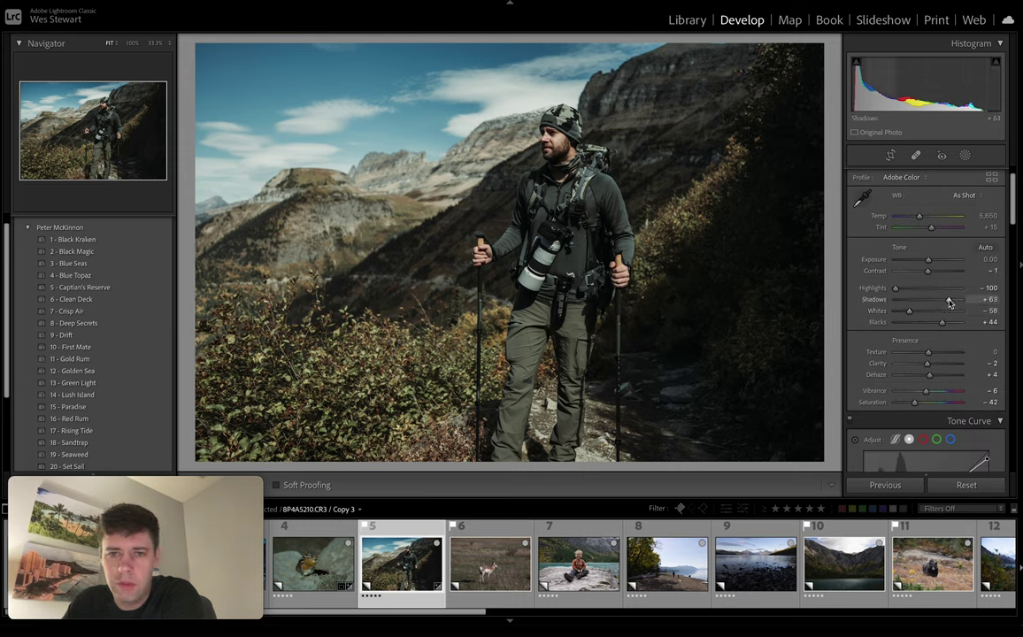
pyautogui.moveTo(950, 303); pyautogui.dragTo(986, 299)
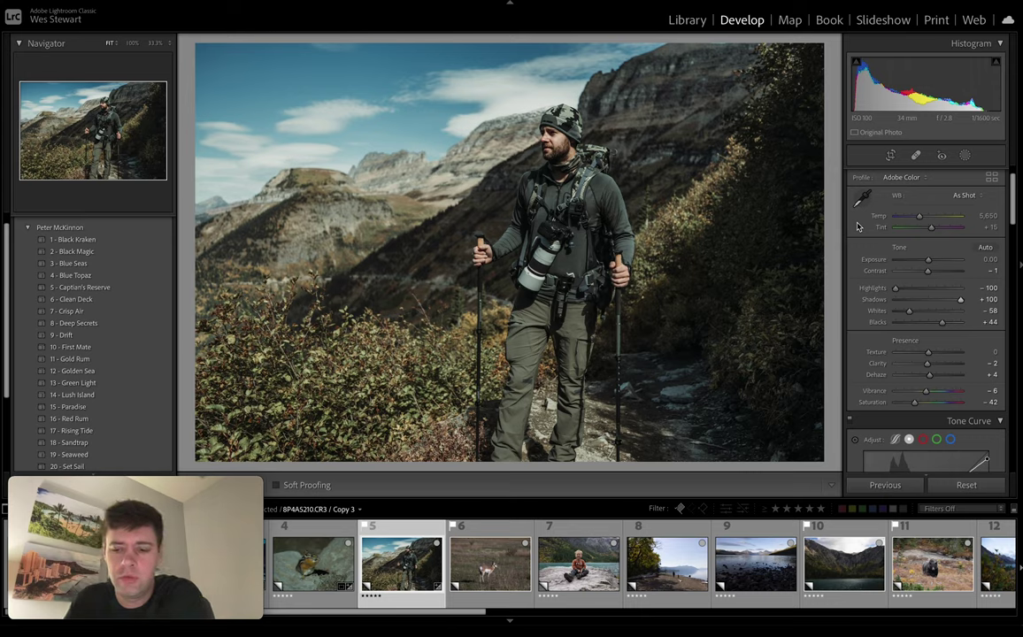
pyautogui.press('\\')
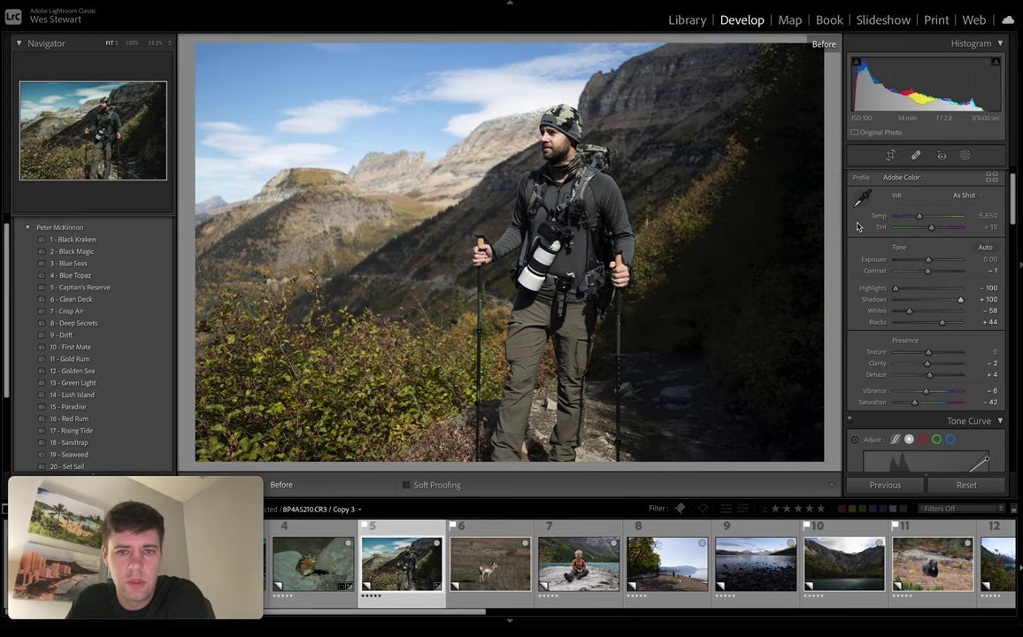
pyautogui.press('\\')
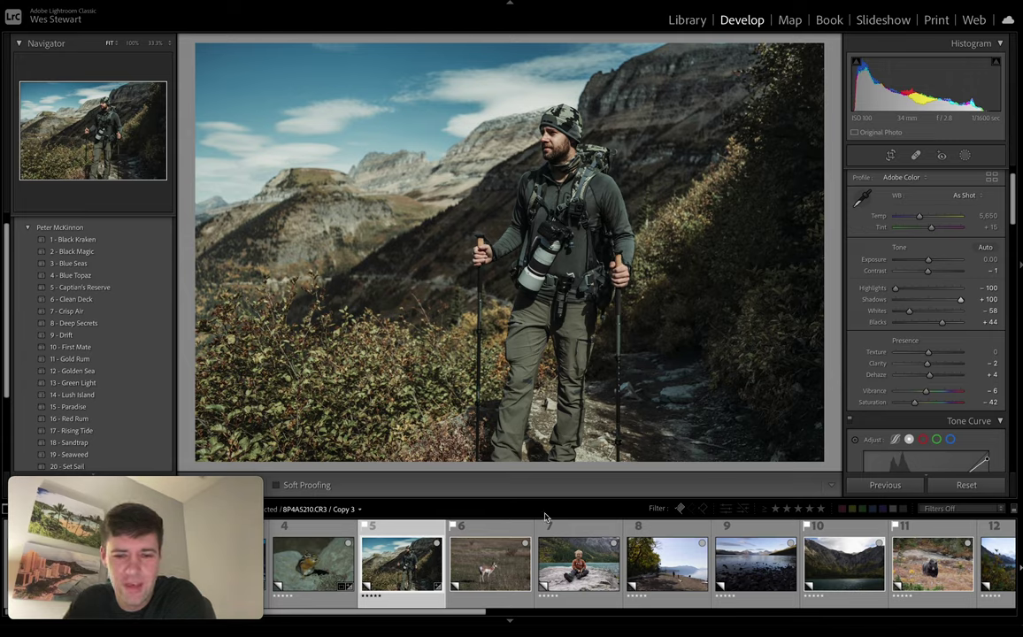
# - Apply the 6 - Clean Deck preset to the pronghorn photo and set Exposure to +0.35
pyautogui.click(460, 531)
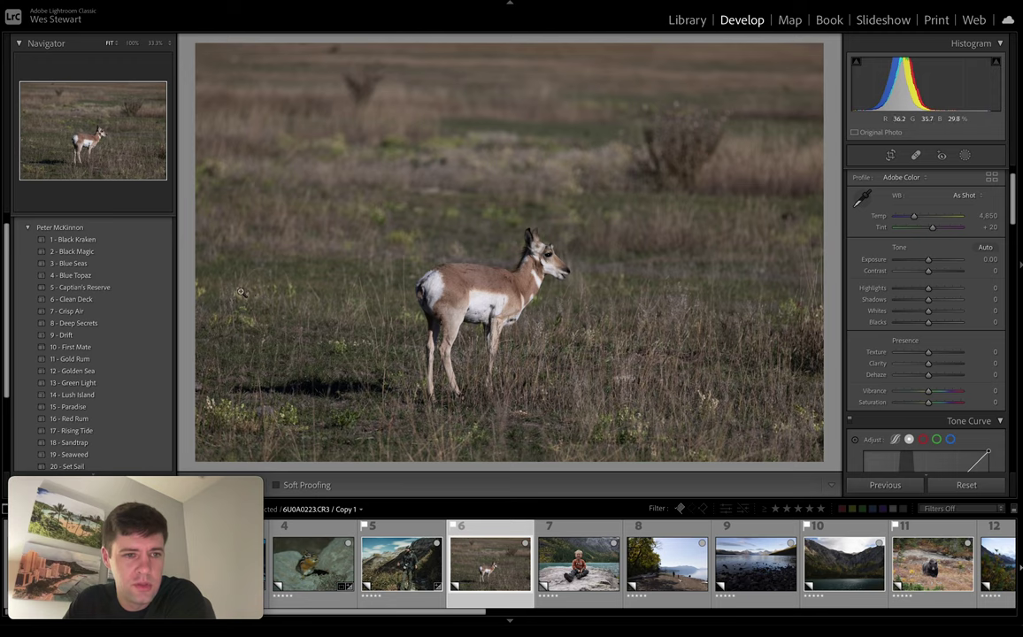
pyautogui.click(129, 300)
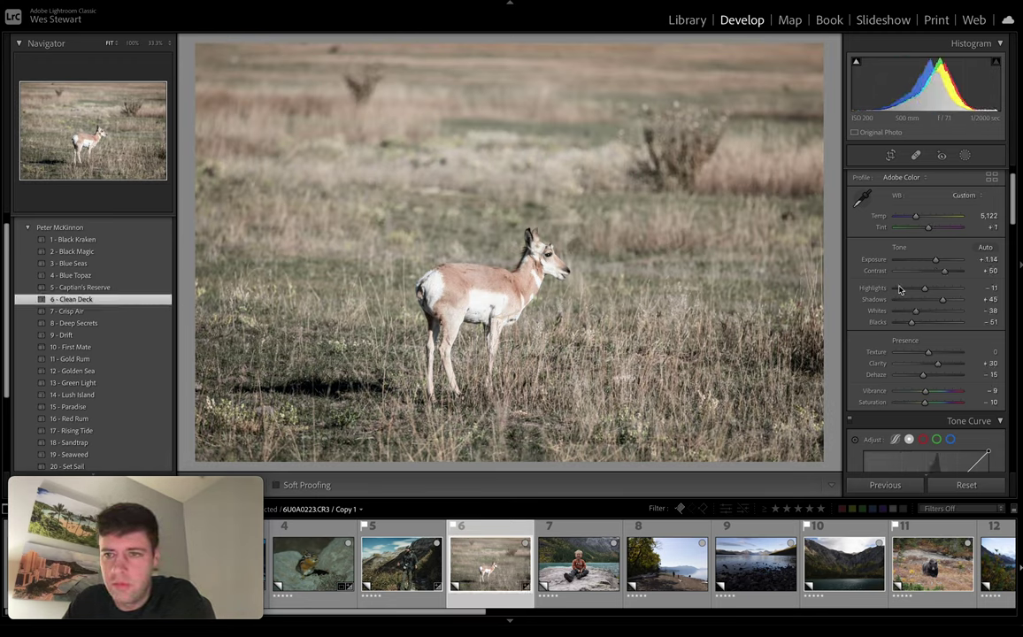
pyautogui.moveTo(936, 264); pyautogui.dragTo(930, 263)
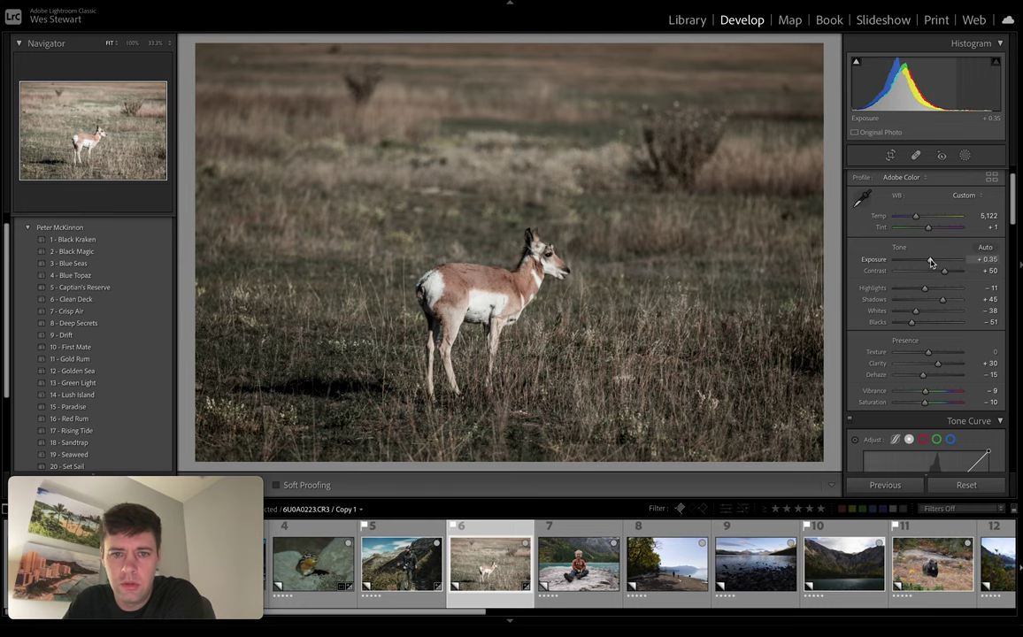
# - Crop the pronghorn photo tighter at its original aspect ratio with the animal left of centre, and compare the edit with the original
pyautogui.click(890, 155)
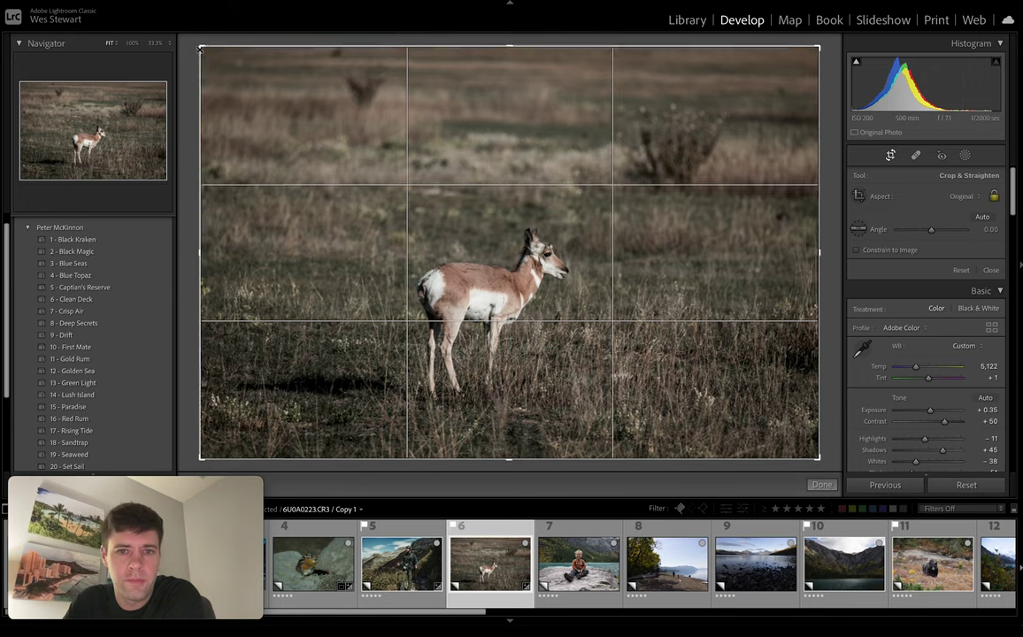
pyautogui.moveTo(199, 44); pyautogui.dragTo(250, 97)
pyautogui.moveTo(564, 198); pyautogui.dragTo(620, 206)
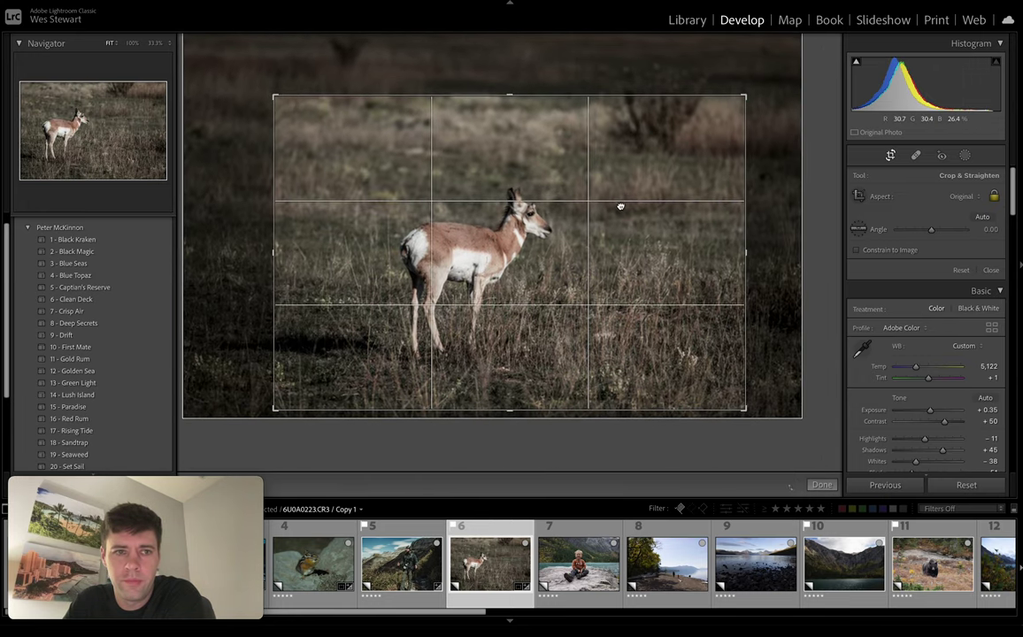
pyautogui.click(892, 155)
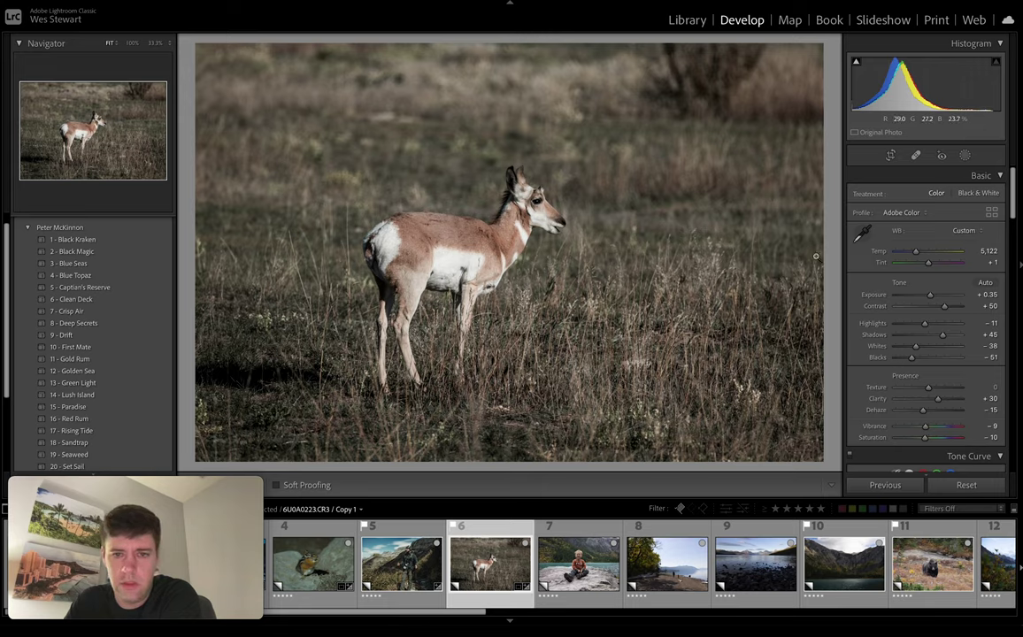
pyautogui.press('\\')
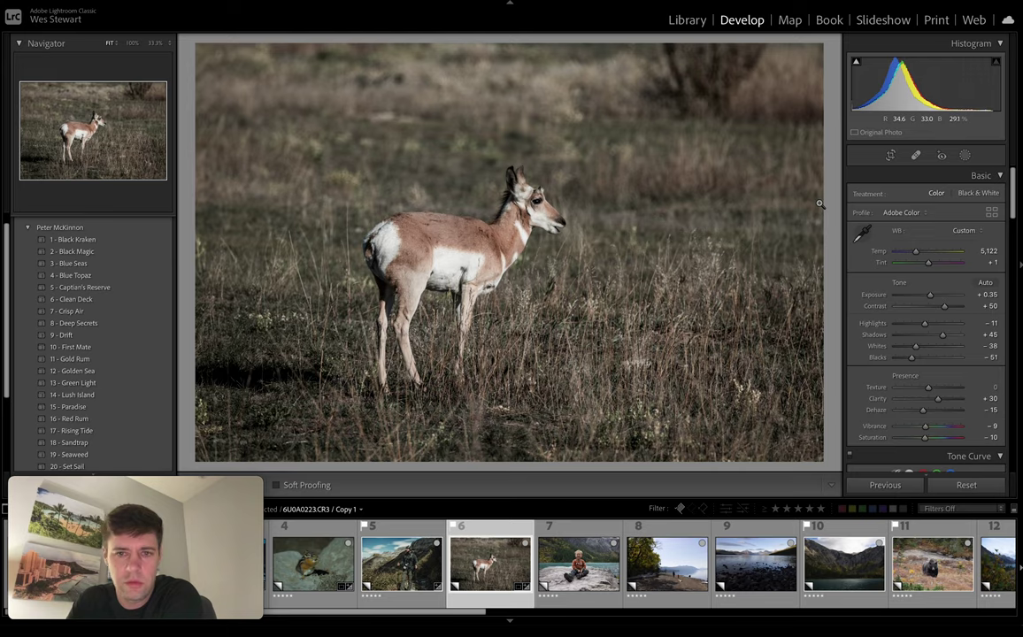
pyautogui.press('\\')
pyautogui.press('\\')
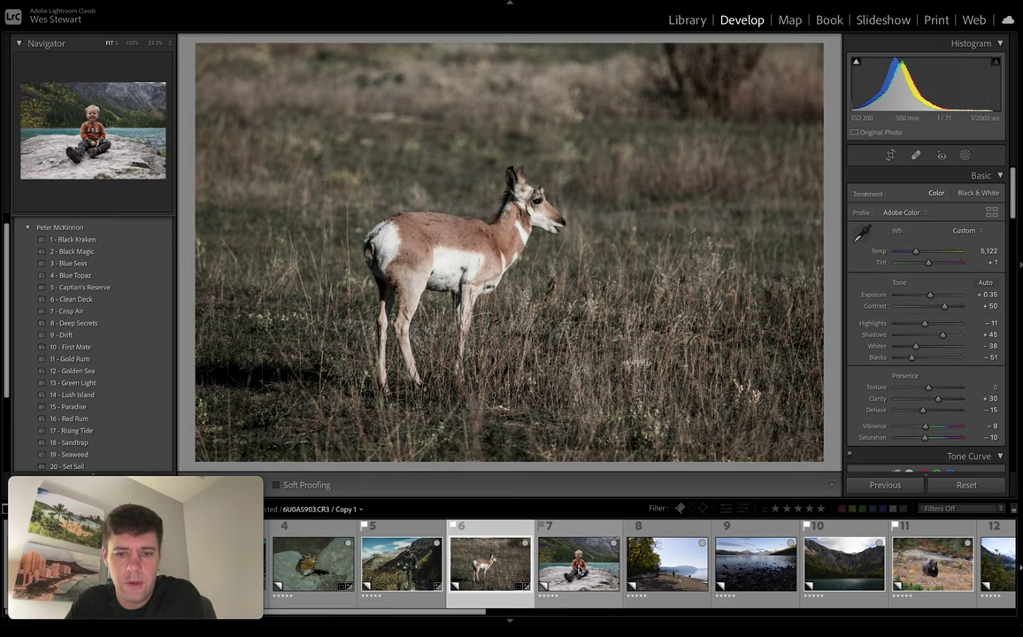
# - Apply the 7 - Crisp Air preset to the photo of the child sitting on the lakeside rock
pyautogui.click(557, 548)
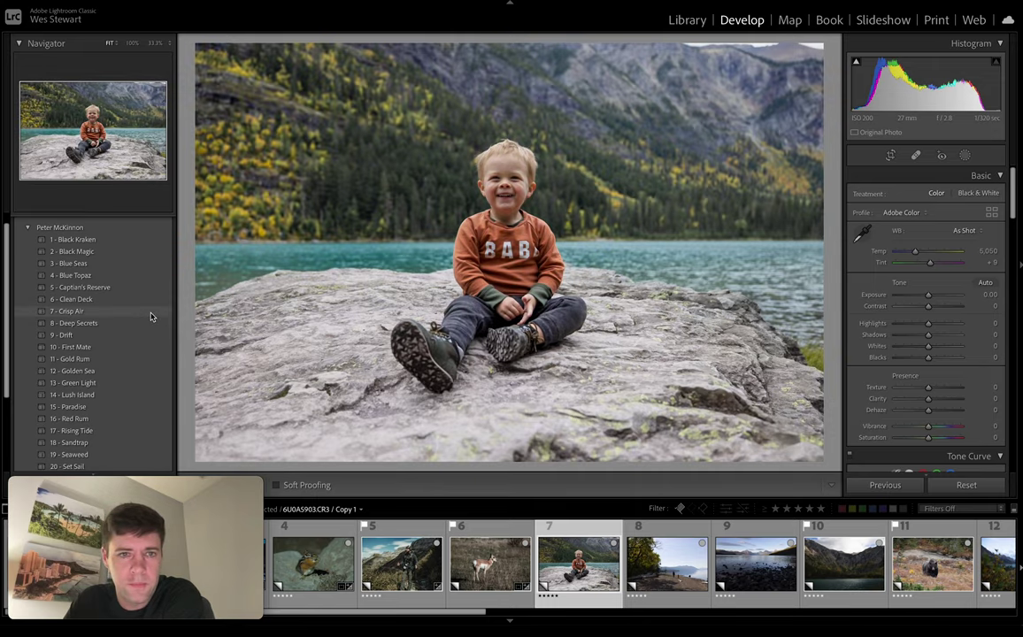
pyautogui.click(150, 314)
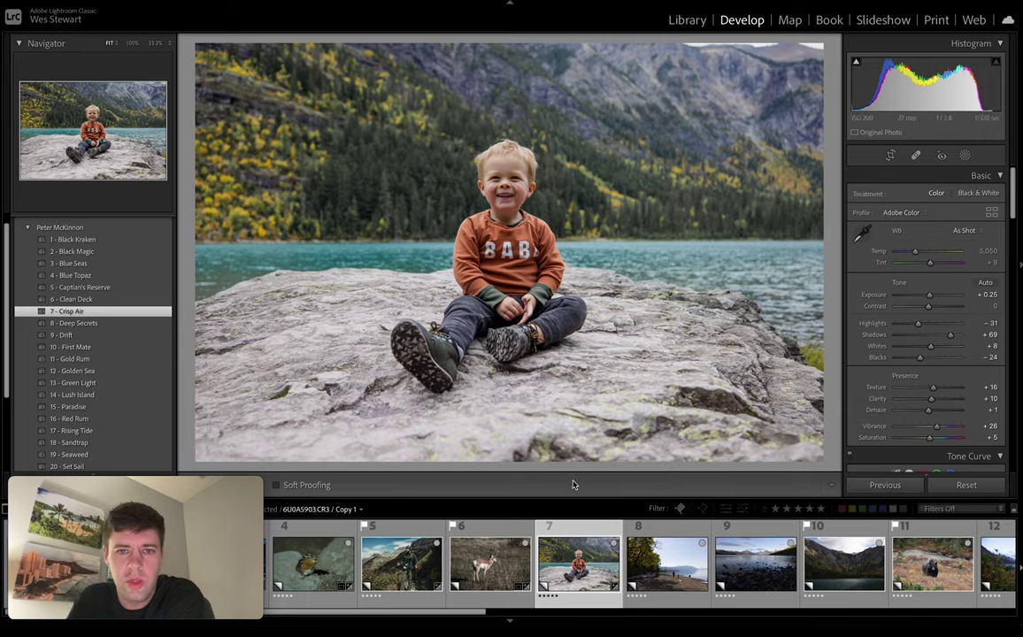
# - Compare the preset edit of the child photo with its original
pyautogui.press('\\')
pyautogui.press('\\')
pyautogui.press('\\')
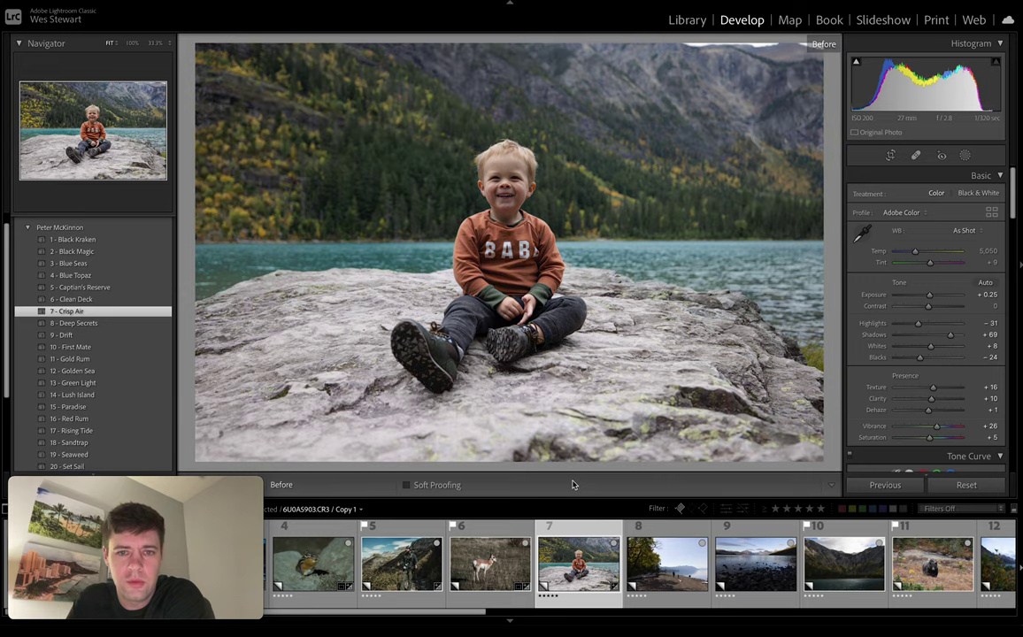
pyautogui.press('\\')
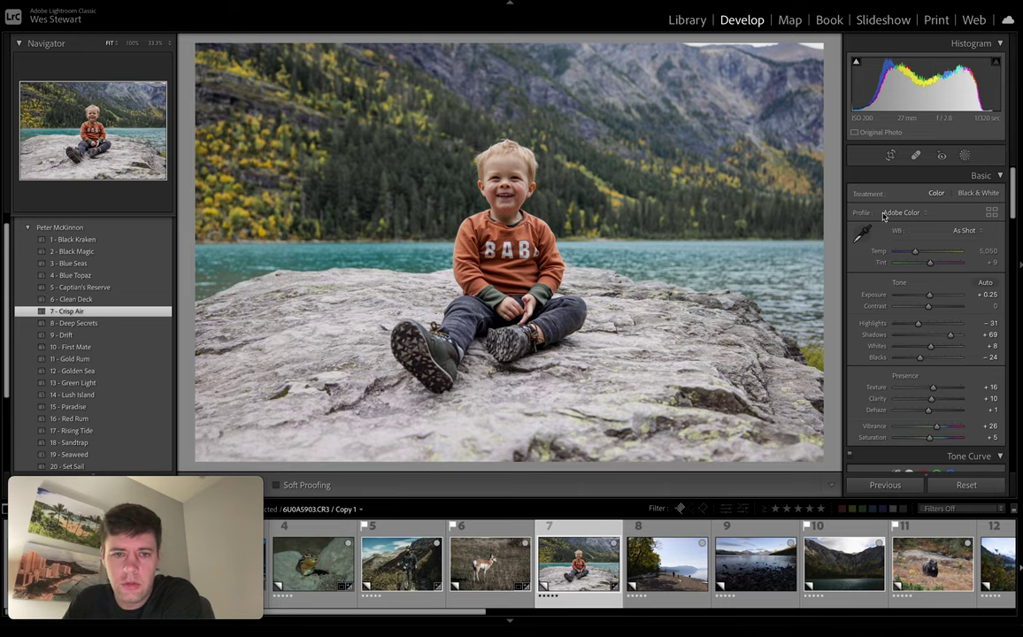
# - Mask the rock foreground with a linear gradient from the photo's lower edge up to the far shoreline, subtracting the child as the subject
pyautogui.click(964, 156)
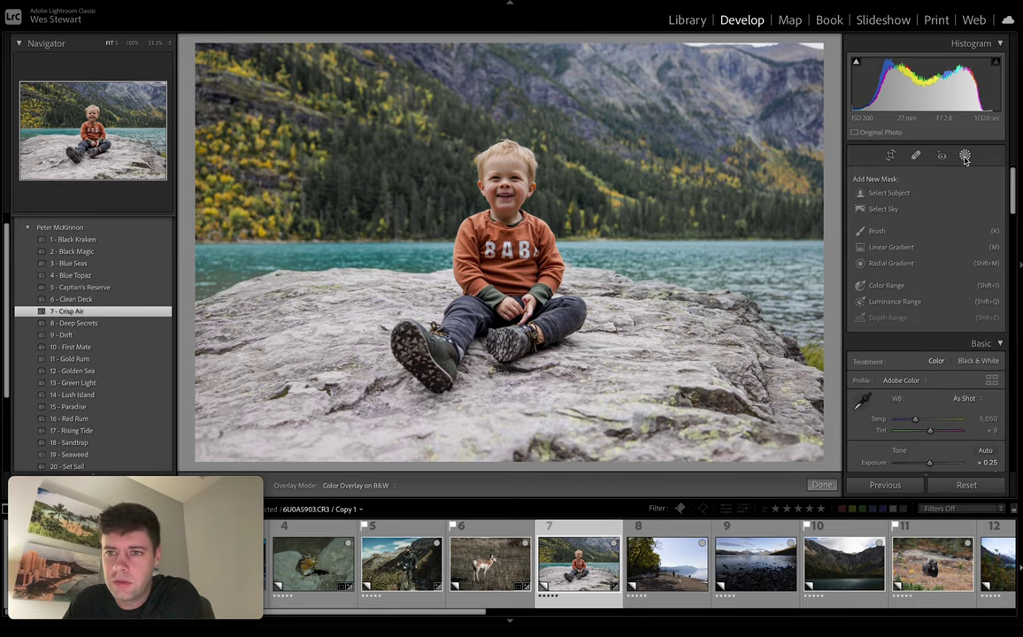
pyautogui.click(890, 247)
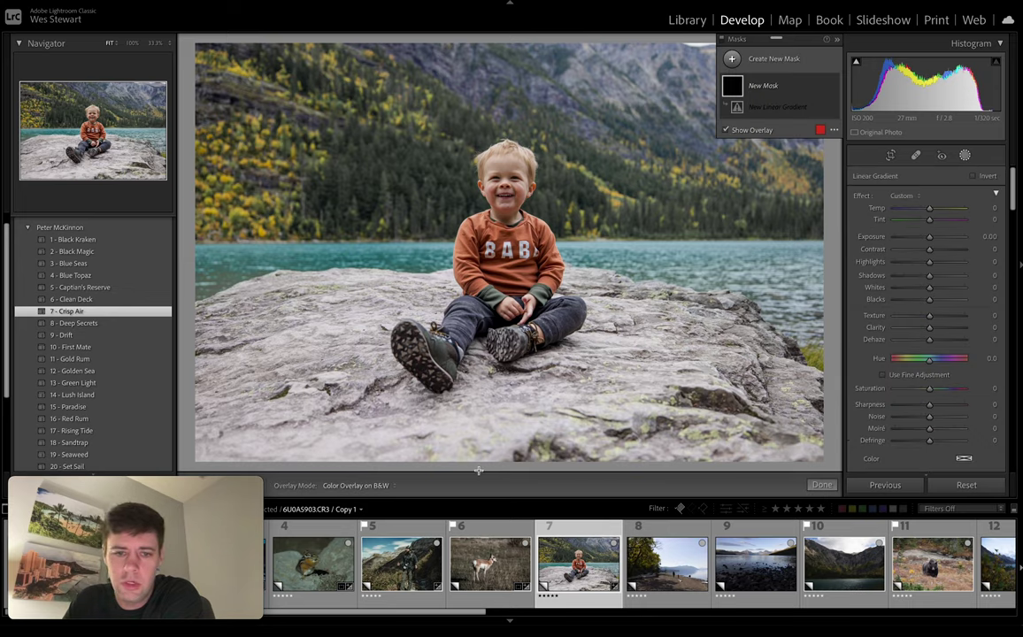
pyautogui.moveTo(478, 459); pyautogui.dragTo(482, 249)
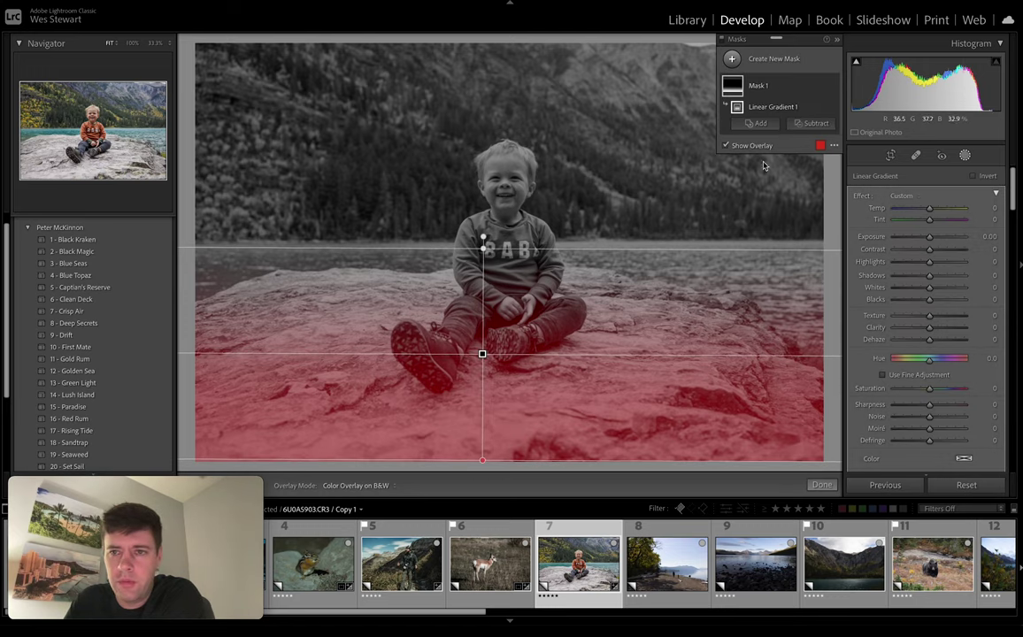
pyautogui.click(813, 125)
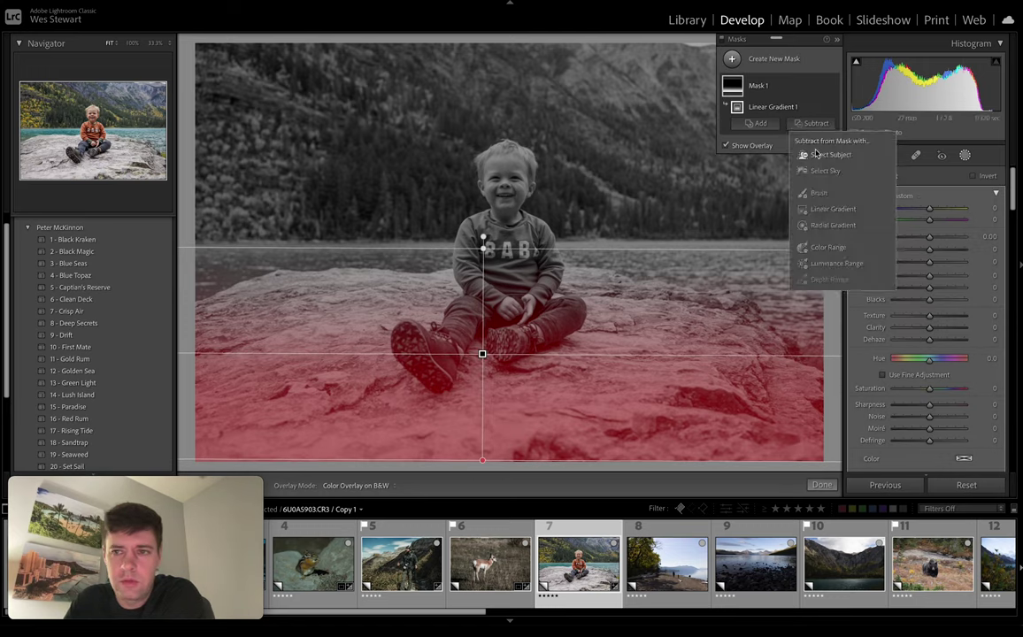
pyautogui.click(815, 154)
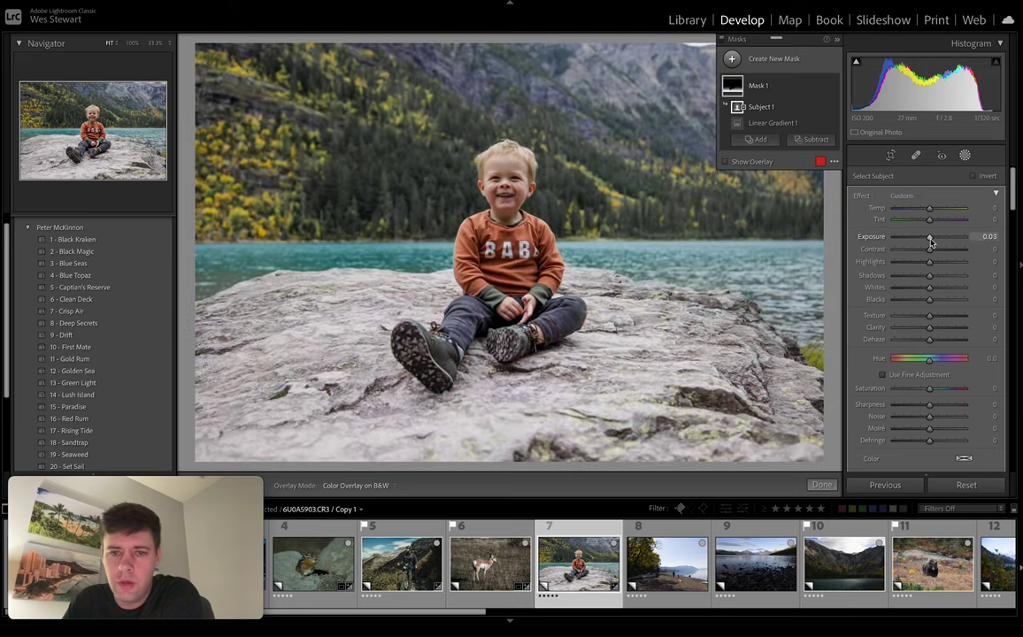
# - Set the rock mask's Exposure to -1.00 and Shadows to -41, and compare the finished edit with the original
pyautogui.press('o')
pyautogui.moveTo(929, 237); pyautogui.dragTo(922, 240)
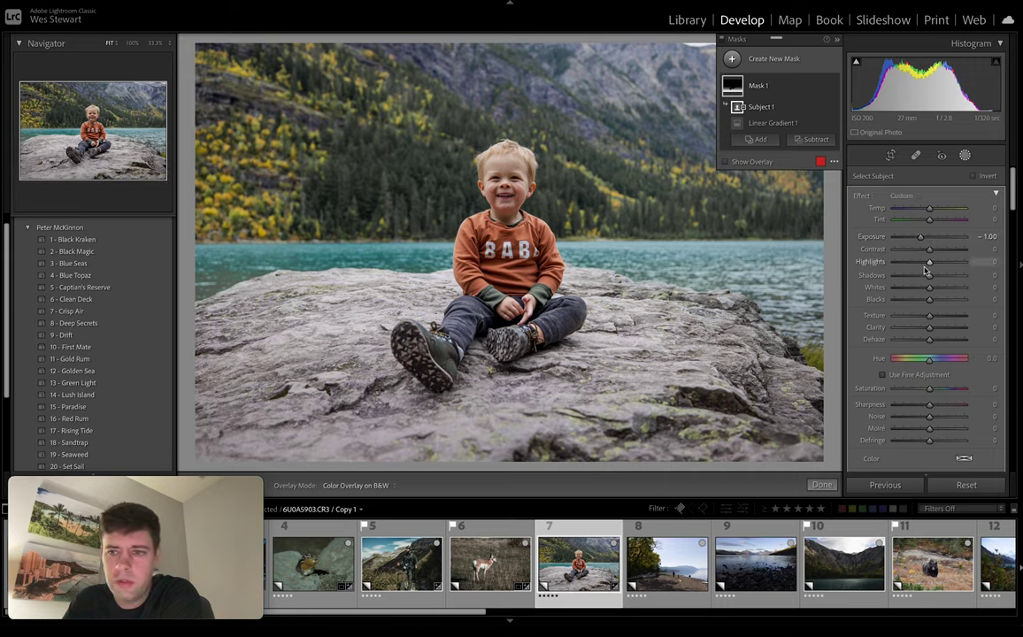
pyautogui.moveTo(928, 279); pyautogui.dragTo(916, 280)
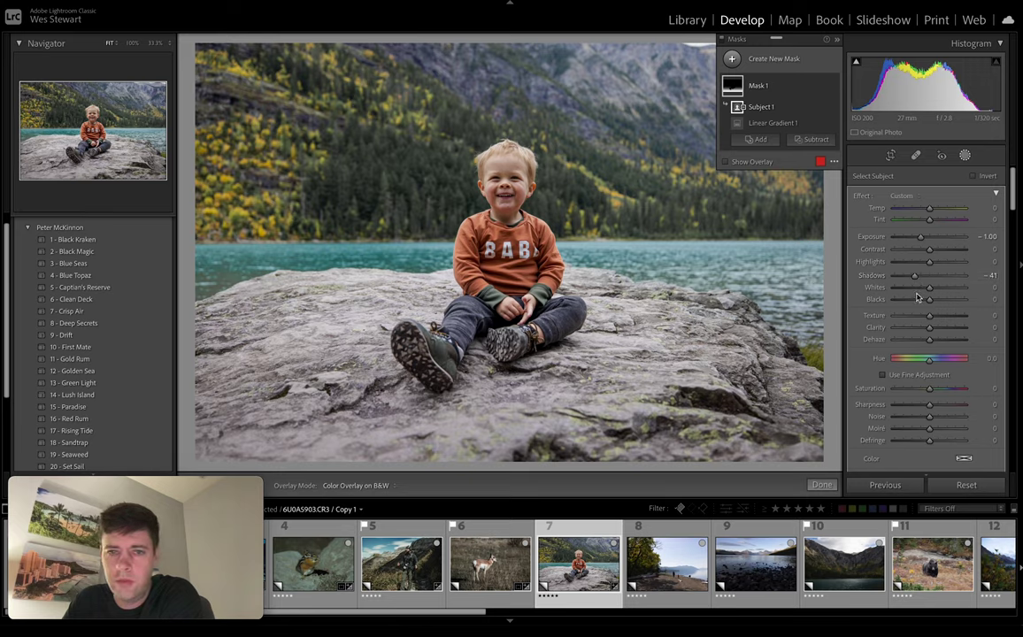
pyautogui.click(964, 157)
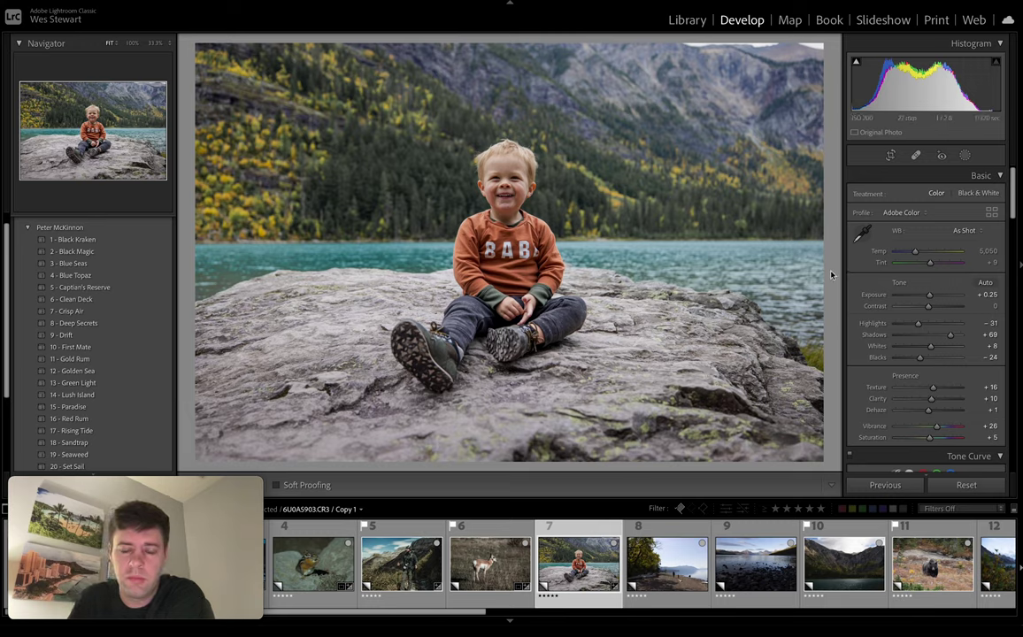
pyautogui.press('\\')
pyautogui.press('\\')
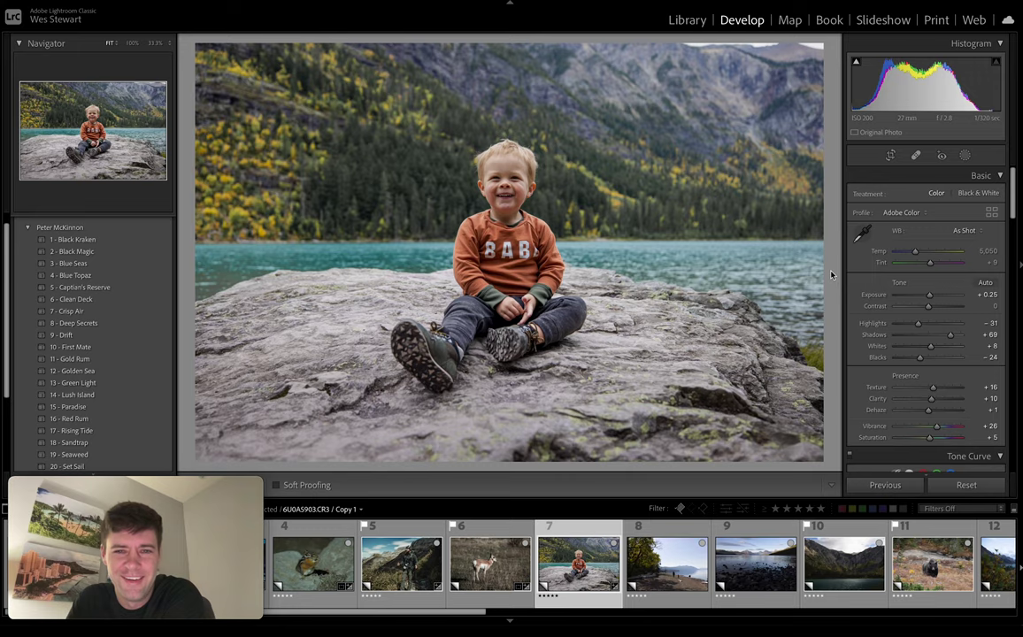
pyautogui.press('\\')
pyautogui.press('\\')
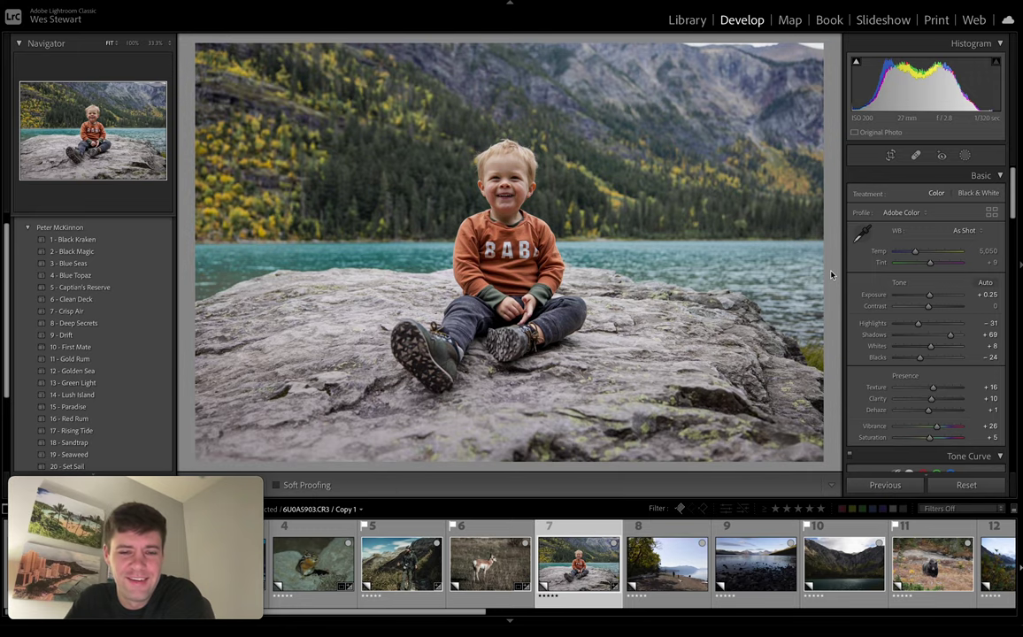
# - Apply the 8 - Deep Secrets preset to the photo of two people walking along the lakeshore and review its HSL luminance and saturation settings
pyautogui.click(671, 571)
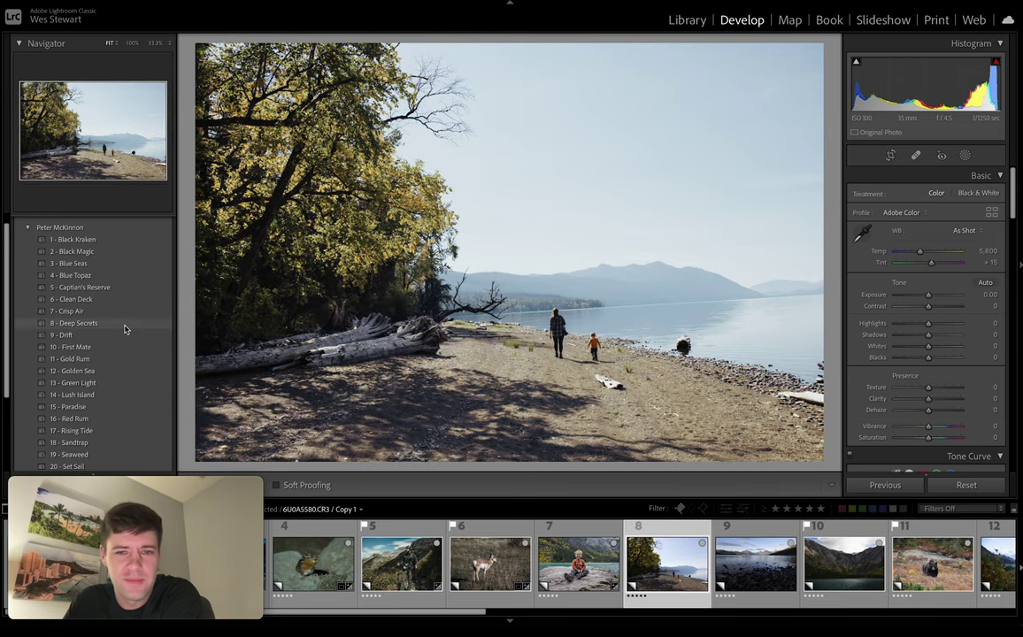
pyautogui.click(125, 324)
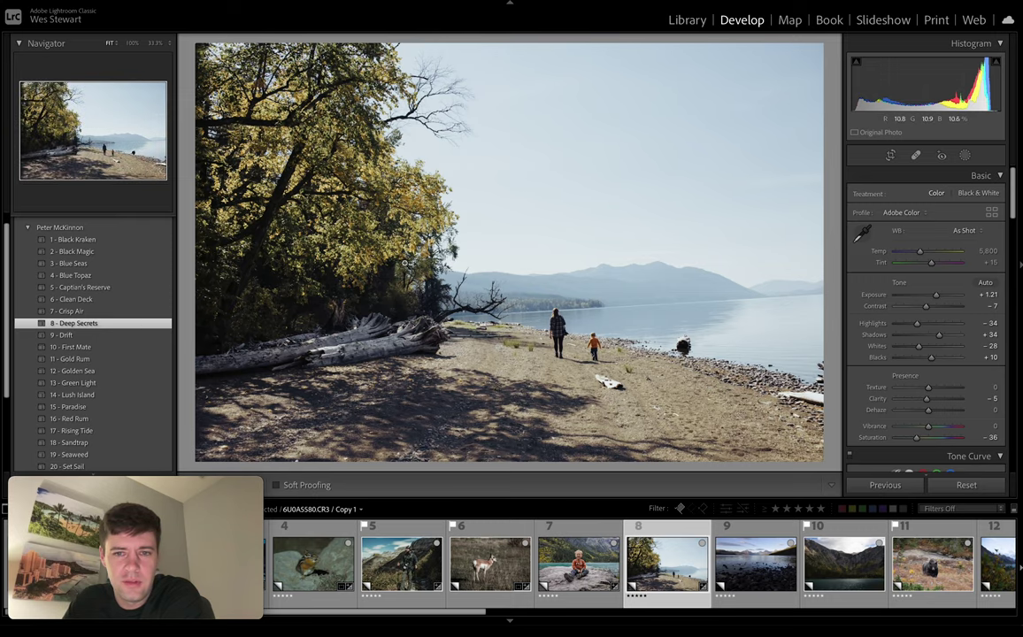
pyautogui.click(488, 293)
pyautogui.click(488, 293)
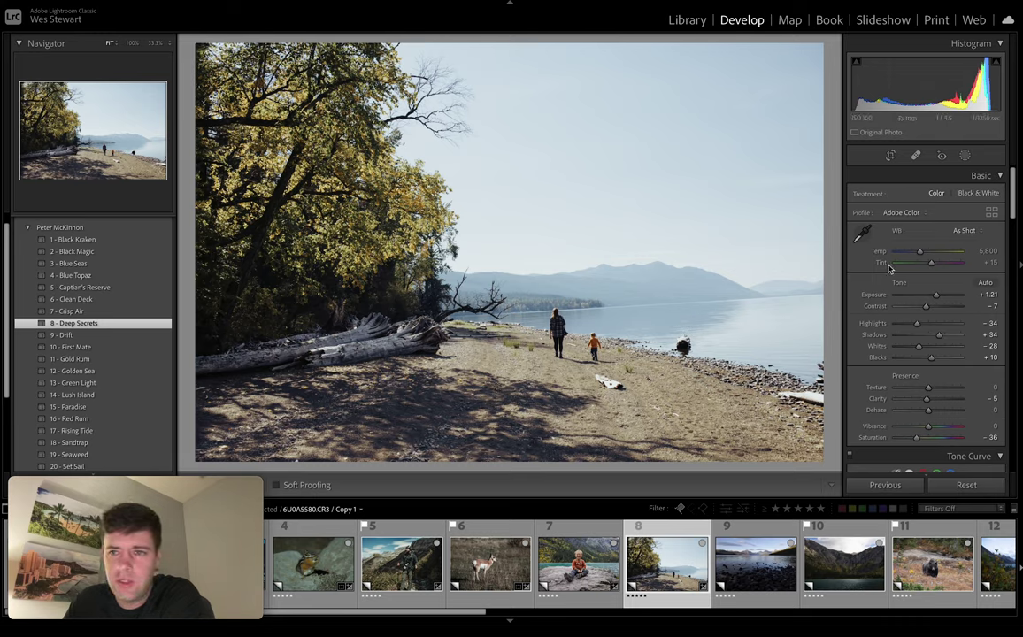
pyautogui.scroll(-5, 893, 274)
pyautogui.scroll(-3, 900, 281)
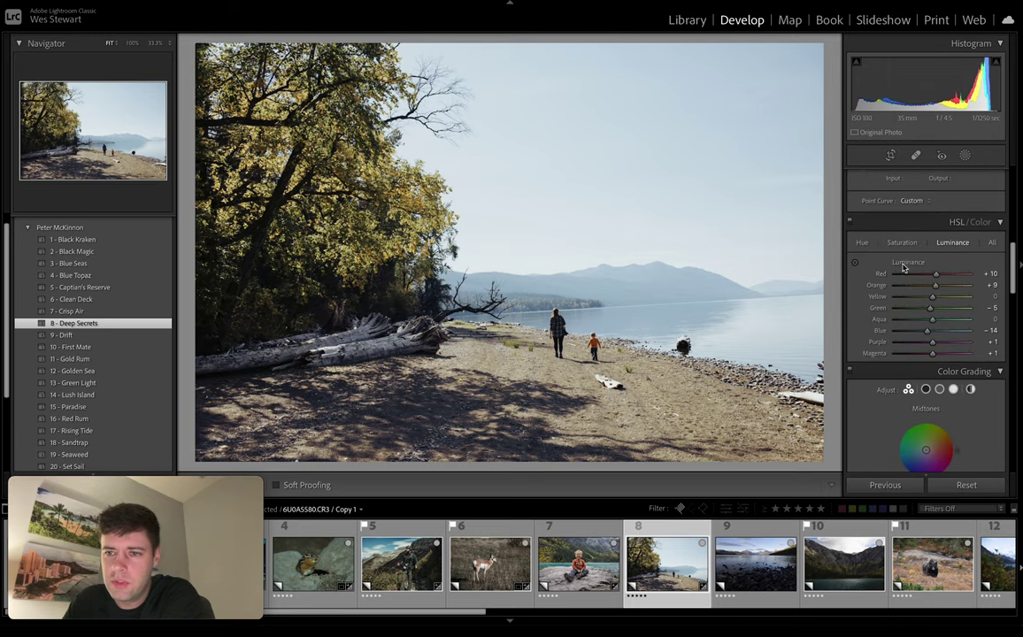
pyautogui.click(901, 243)
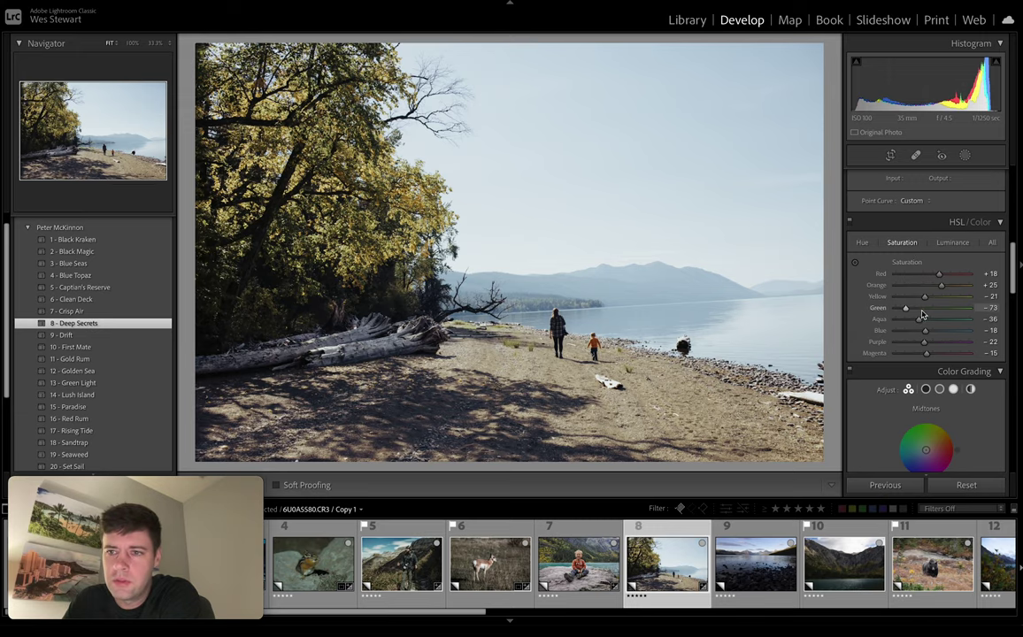
pyautogui.scroll(8, 922, 315)
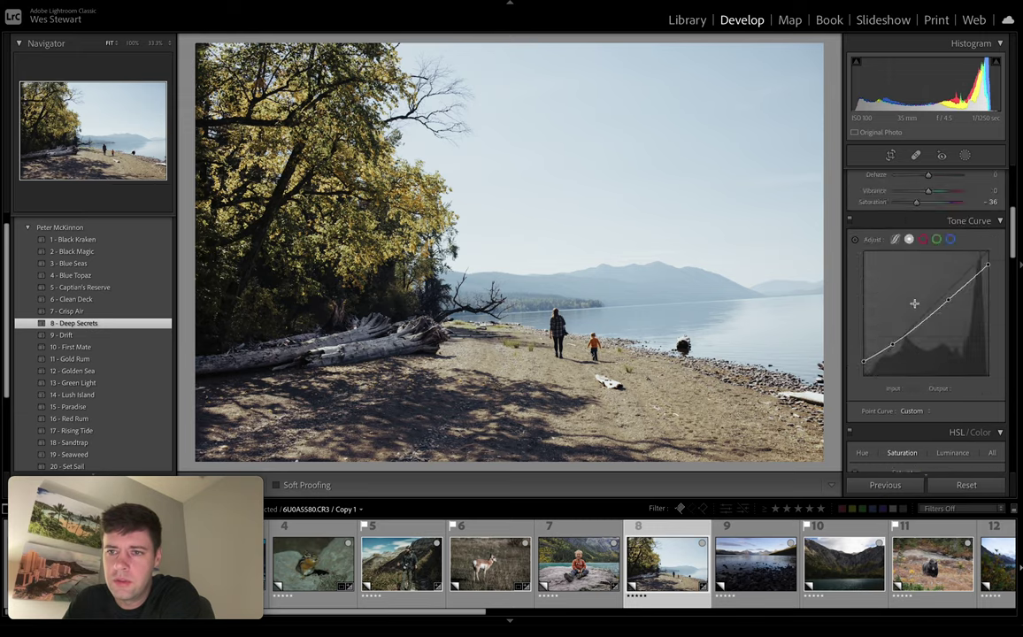
# - Straighten the lakeshore photo at its original aspect ratio with an angle of 3.64 and reposition it within the crop
pyautogui.click(890, 155)
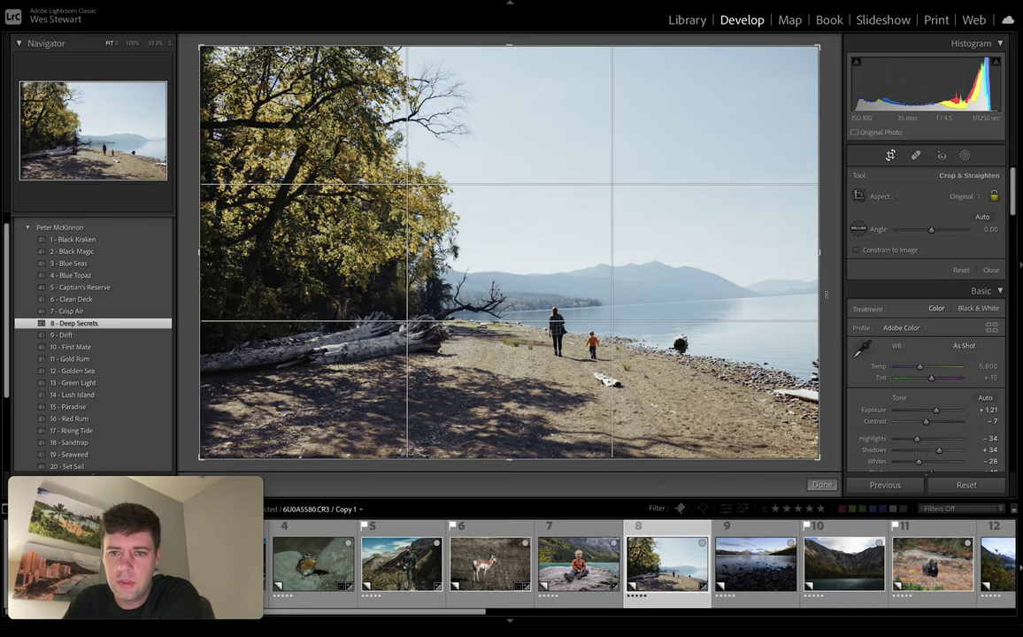
pyautogui.moveTo(826, 294); pyautogui.dragTo(815, 315)
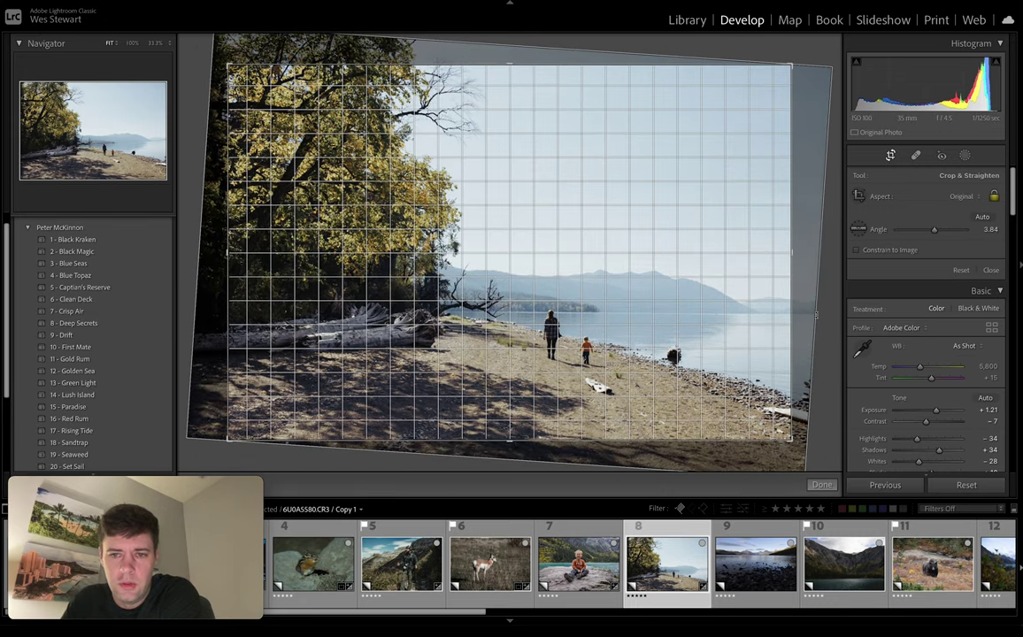
pyautogui.moveTo(815, 315); pyautogui.dragTo(814, 313)
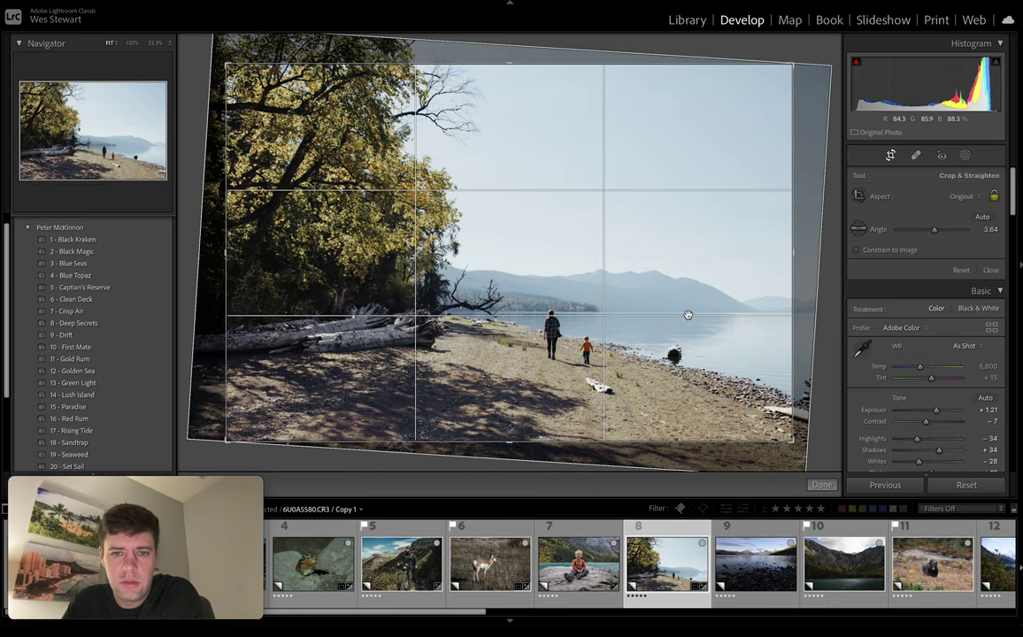
pyautogui.moveTo(676, 313)
pyautogui.mouseDown()
pyautogui.moveTo(656, 313)
pyautogui.moveTo(694, 308)
pyautogui.moveTo(686, 310)
pyautogui.mouseUp()
pyautogui.click(890, 156)
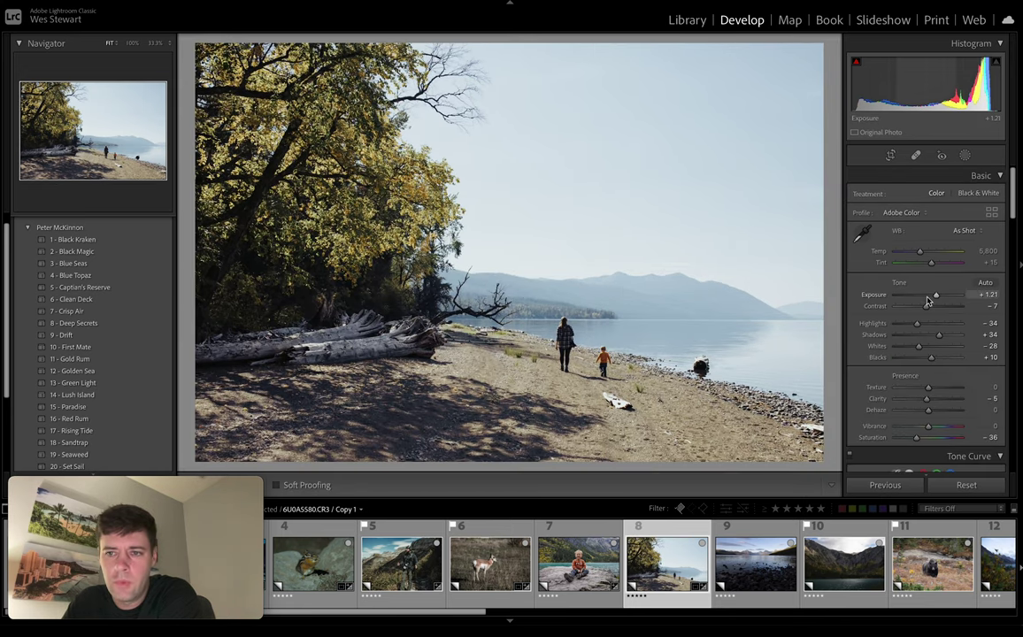
# - Set Highlights to -100 on the lakeshore photo, check the two walkers at 100%, and compare the edit with the original
pyautogui.moveTo(917, 327); pyautogui.dragTo(893, 326)
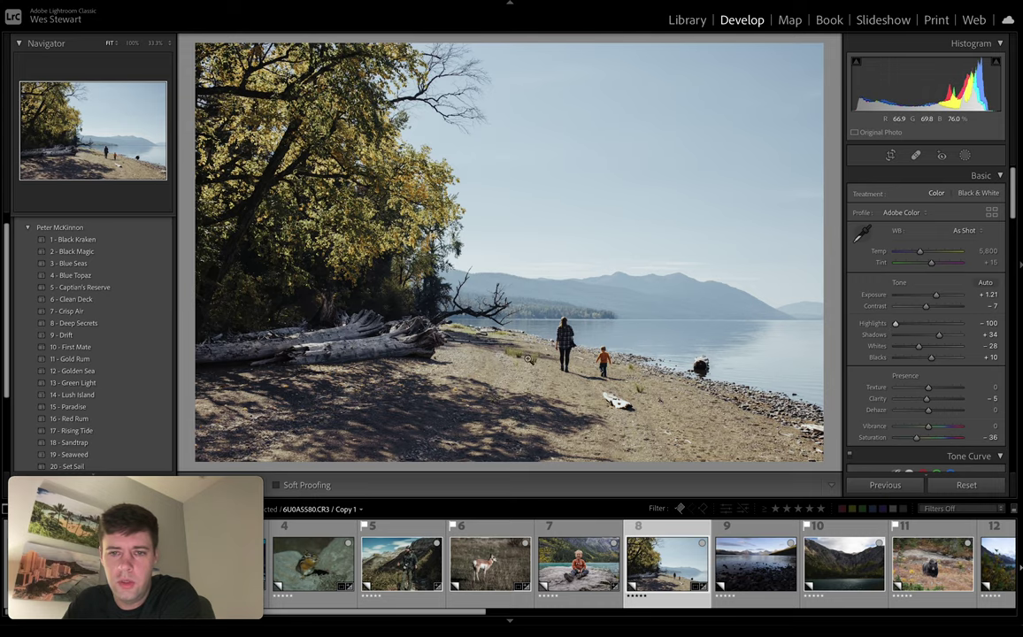
pyautogui.click(587, 359)
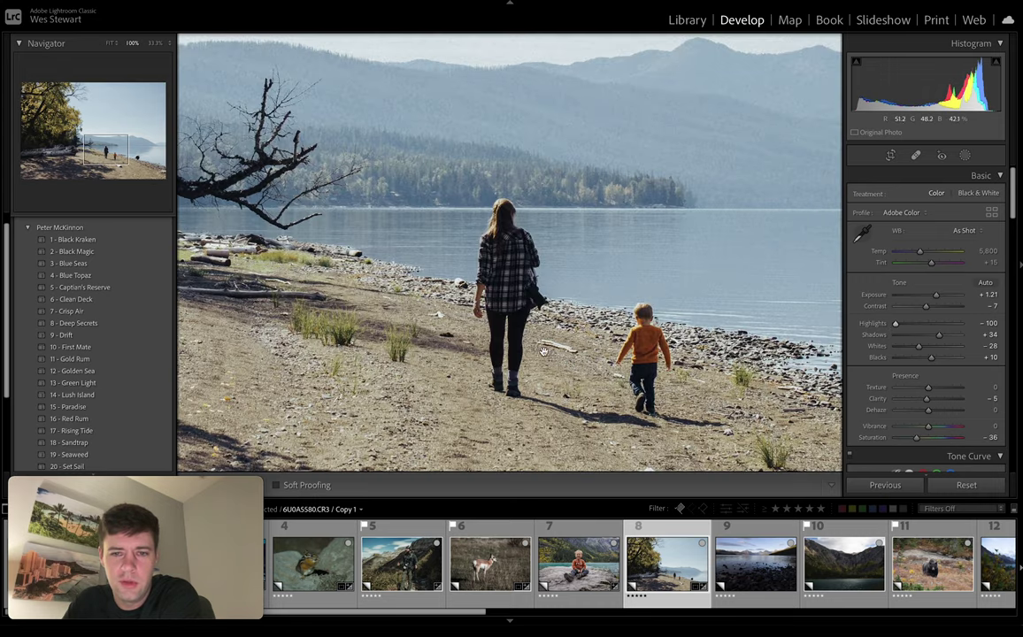
pyautogui.click(501, 331)
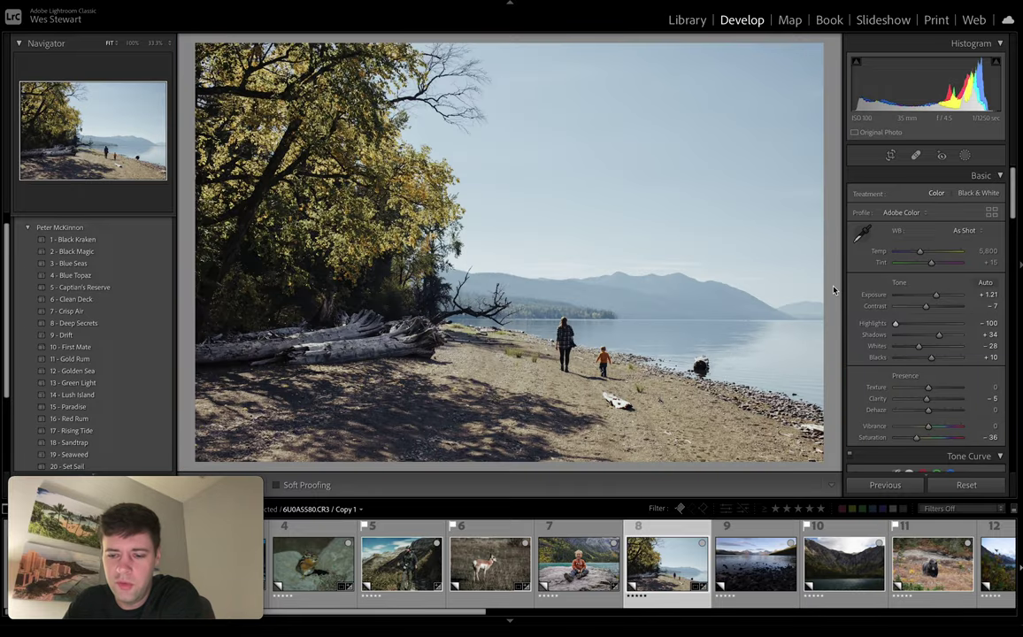
pyautogui.press('\\')
pyautogui.press('\\')
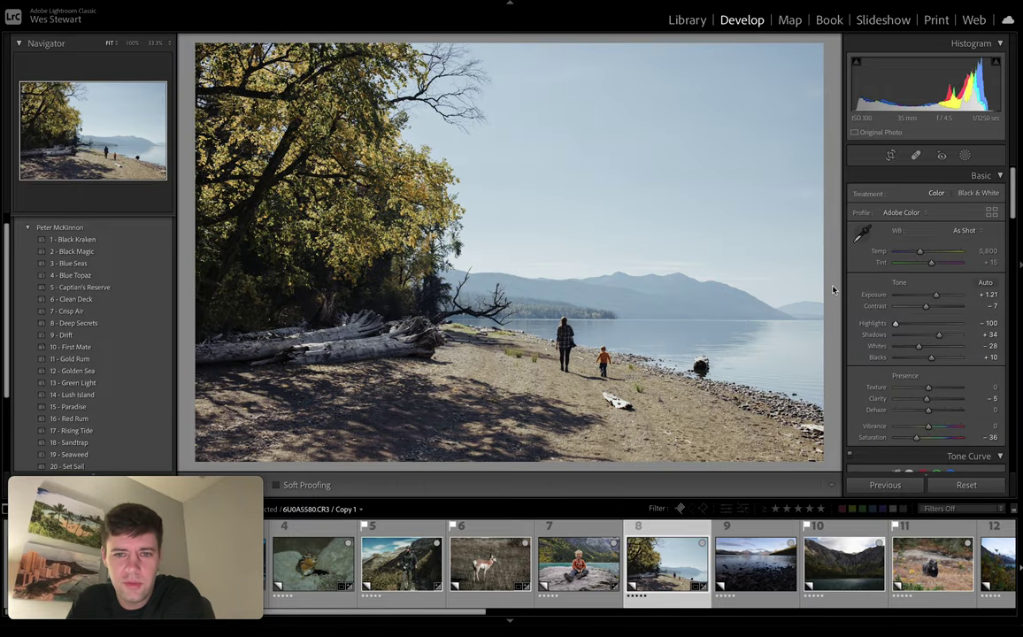
pyautogui.press('\\')
pyautogui.press('\\')
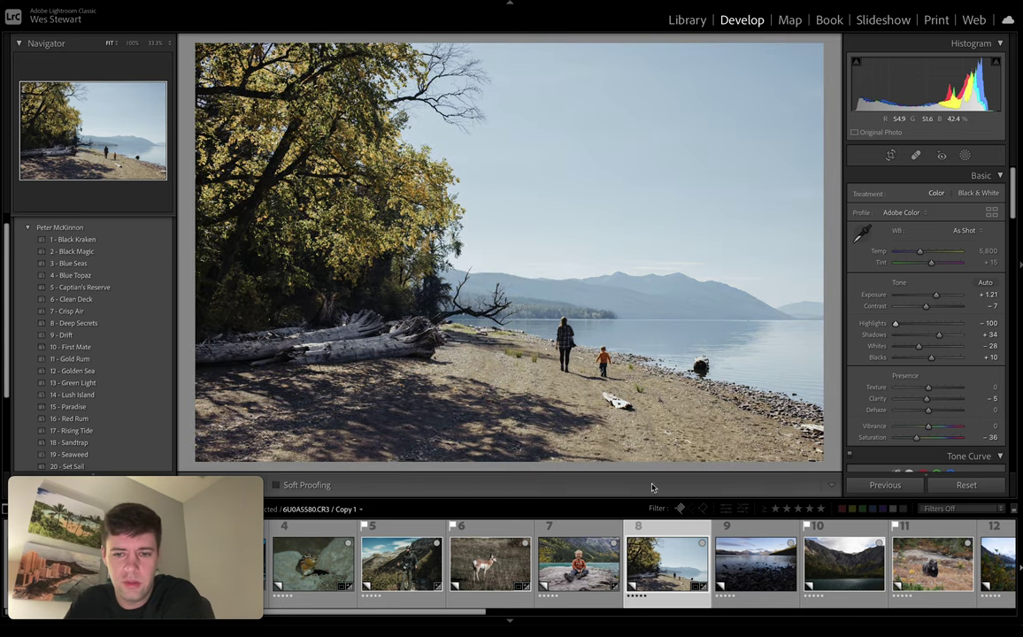
# - Apply the 9 - Drift preset to the photo of the lake with dark stones and set Shadows to +100
pyautogui.scroll(-5, 663, 559)
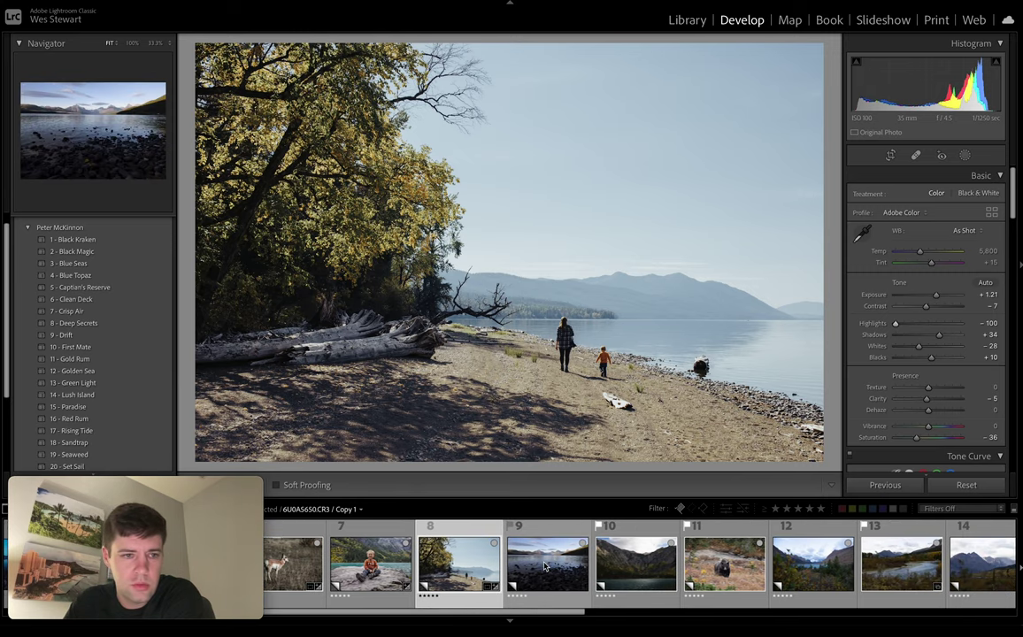
pyautogui.click(546, 566)
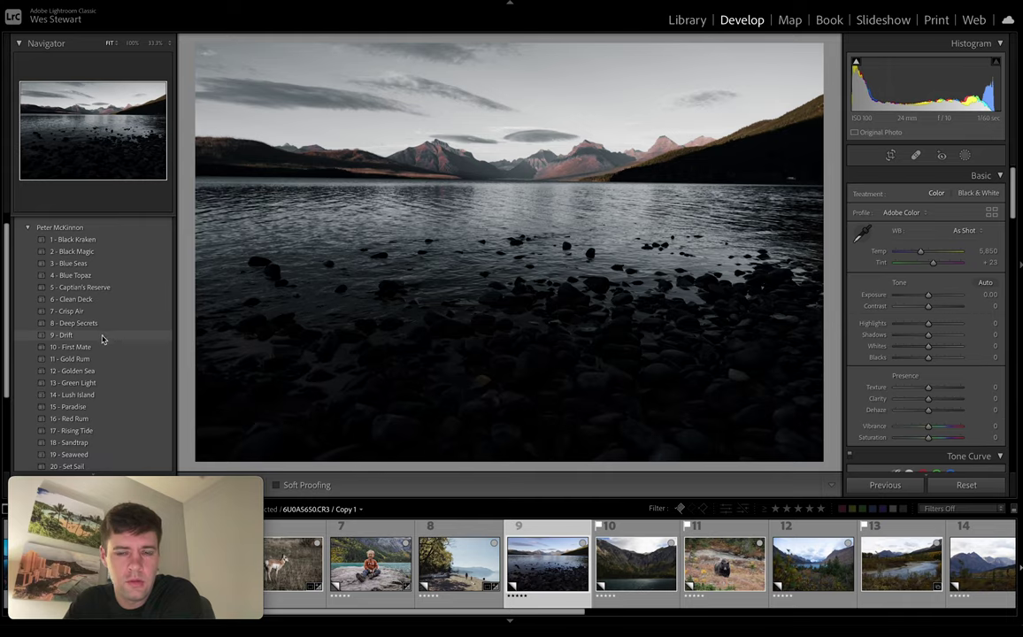
pyautogui.click(100, 337)
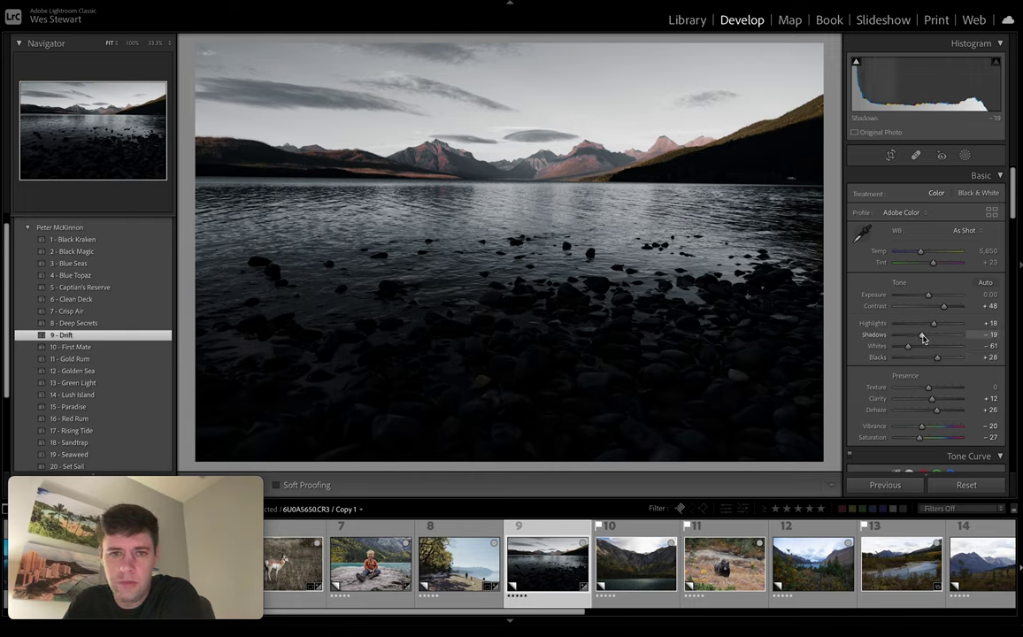
pyautogui.moveTo(923, 339); pyautogui.dragTo(965, 340)
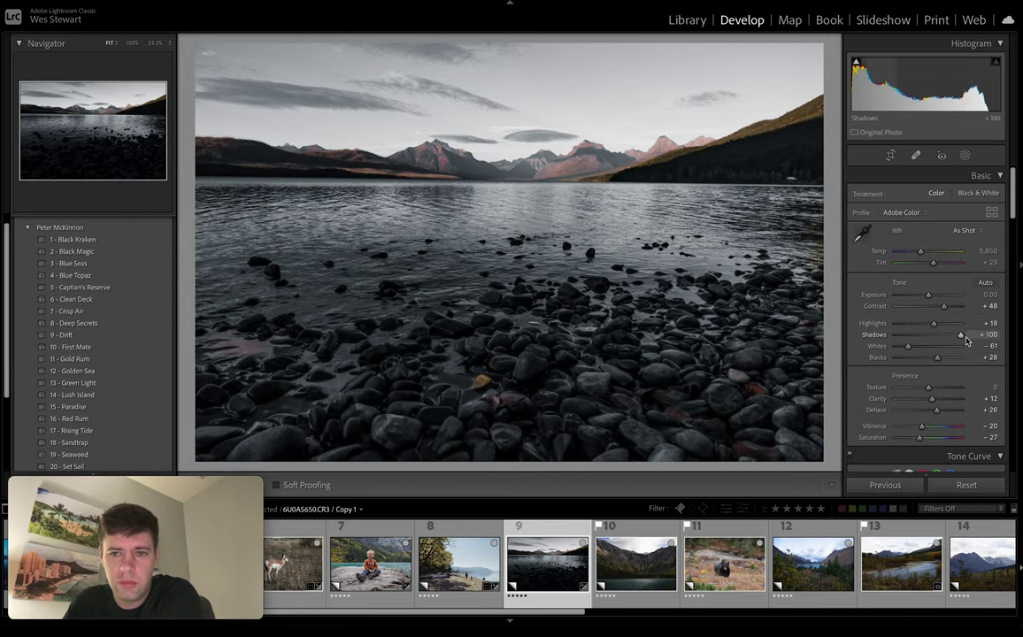
# - Straighten the stony lake photo slightly so its far shoreline sits level, keeping the crop
pyautogui.press('r')
pyautogui.moveTo(930, 229); pyautogui.dragTo(931, 229)
pyautogui.click(890, 157)
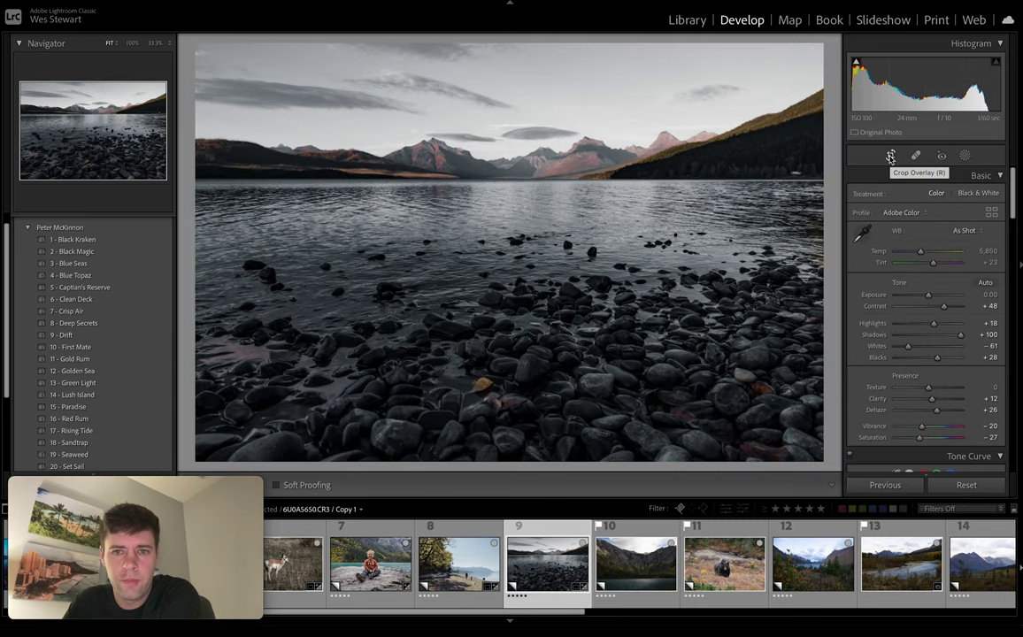
# - Check the far hillside at 100%, then lower the yellow luminance to -22 and the yellow saturation to -49 on the stony lake photo
pyautogui.click(684, 110)
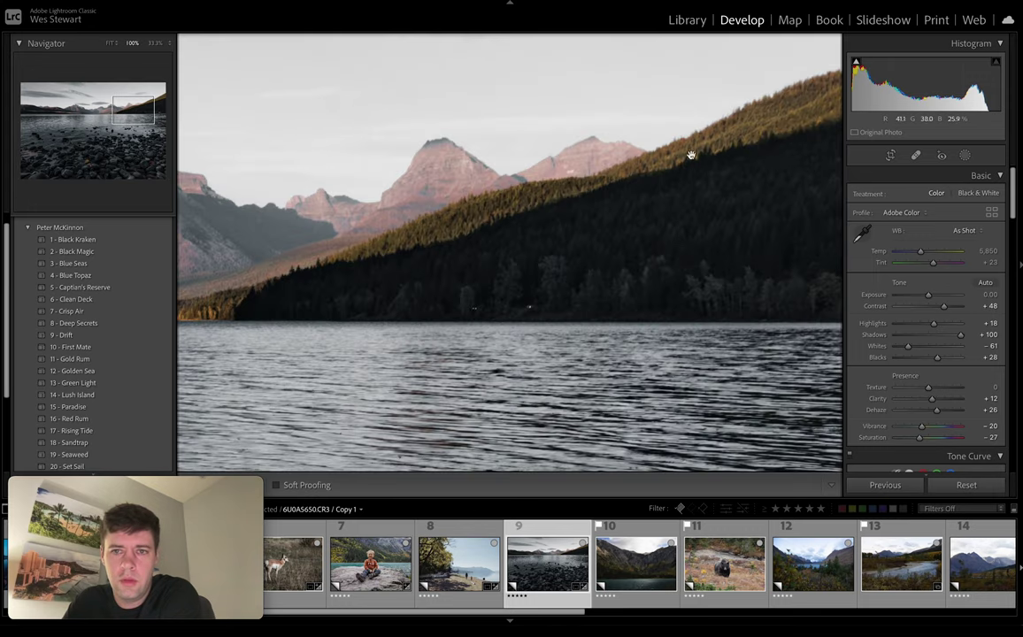
pyautogui.click(546, 190)
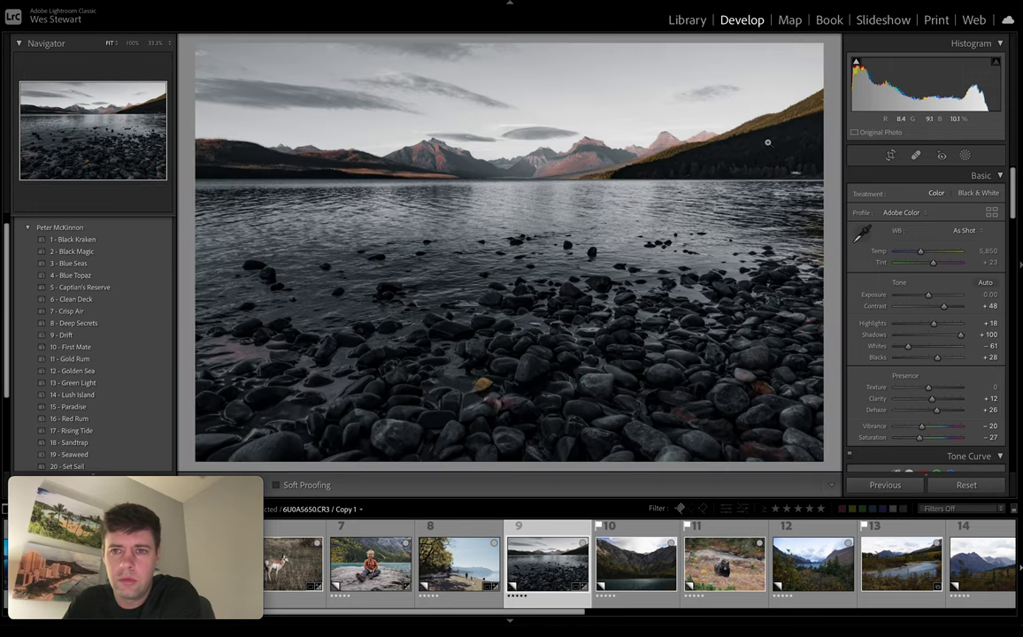
pyautogui.scroll(-10, 902, 345)
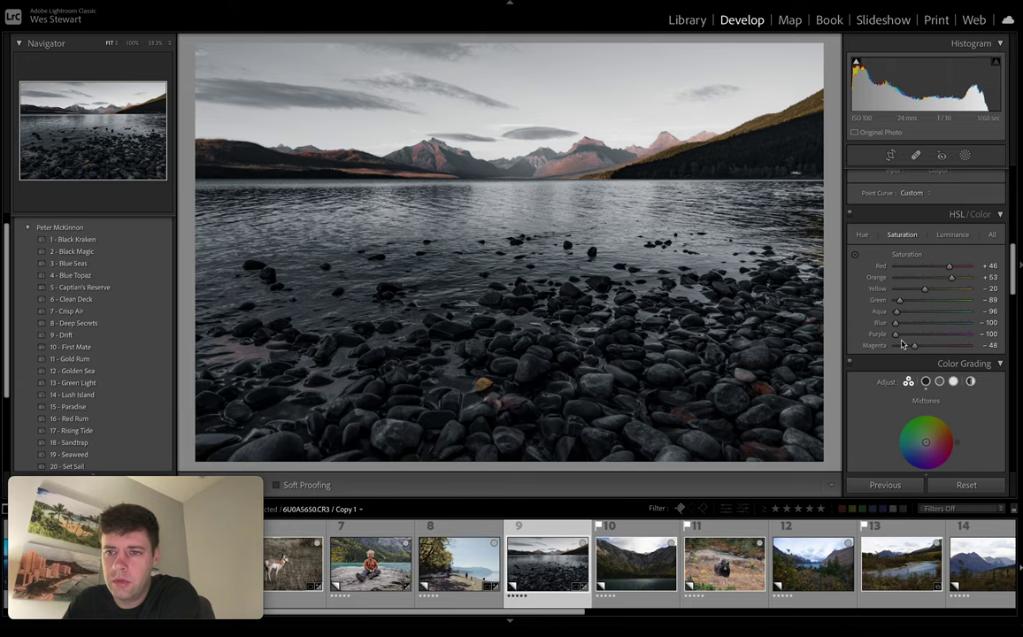
pyautogui.scroll(1, 902, 345)
pyautogui.click(954, 265)
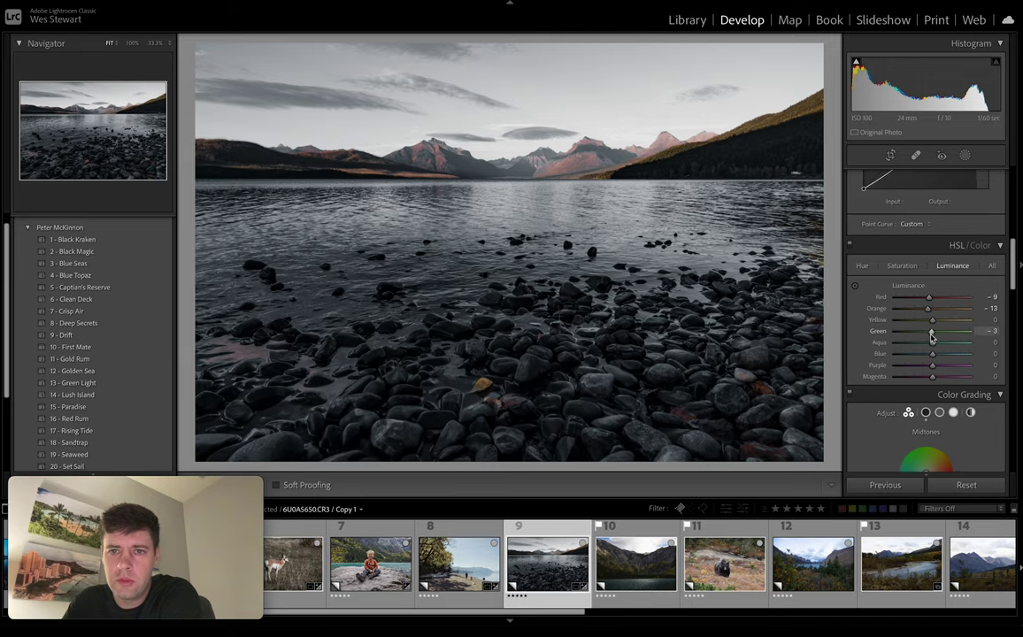
pyautogui.moveTo(931, 321); pyautogui.dragTo(925, 326)
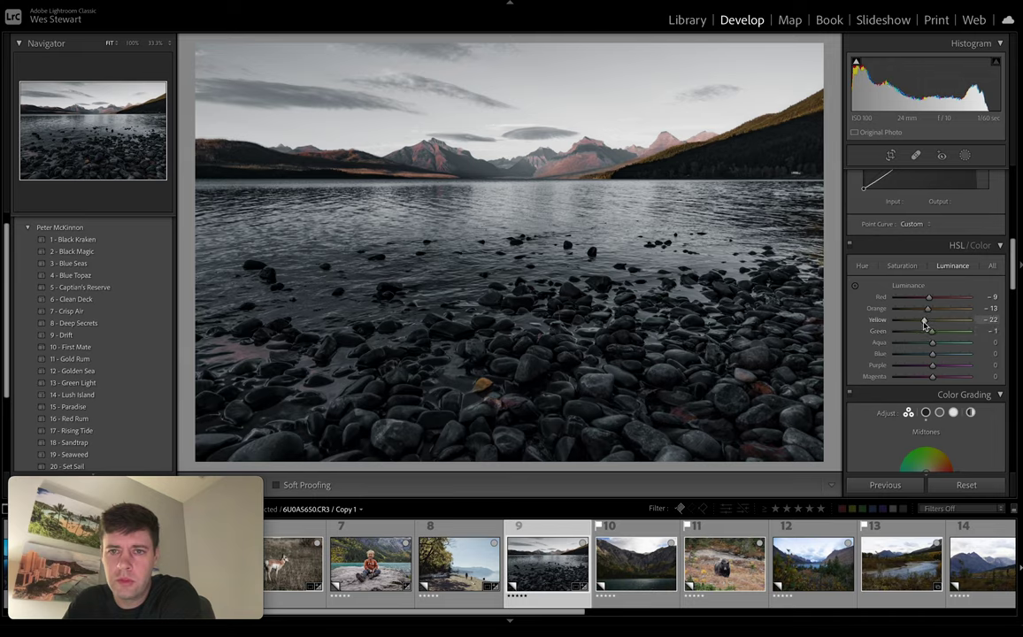
pyautogui.click(903, 265)
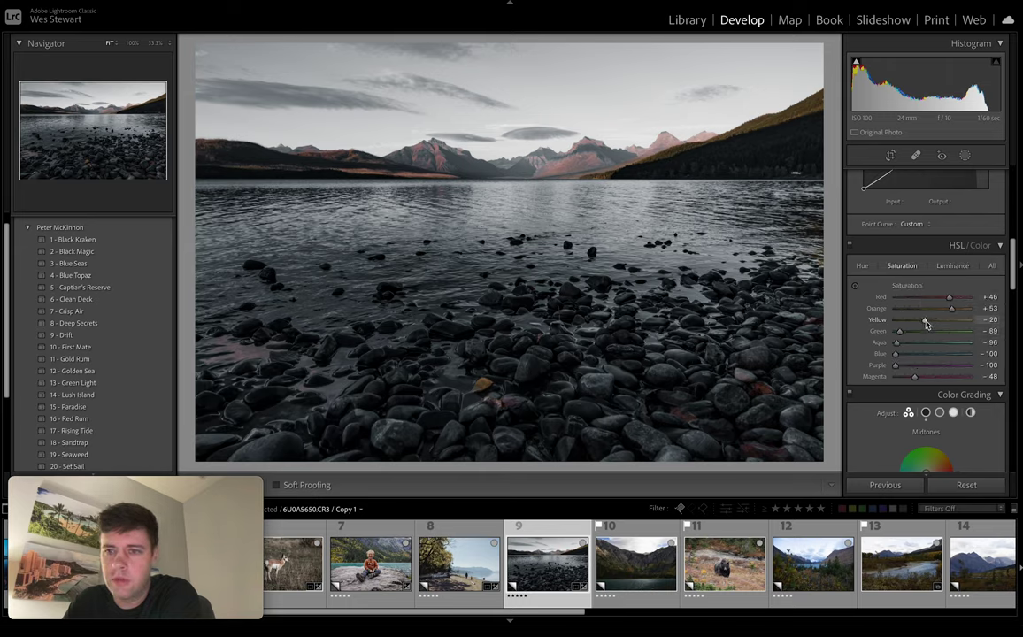
pyautogui.moveTo(925, 326); pyautogui.dragTo(914, 326)
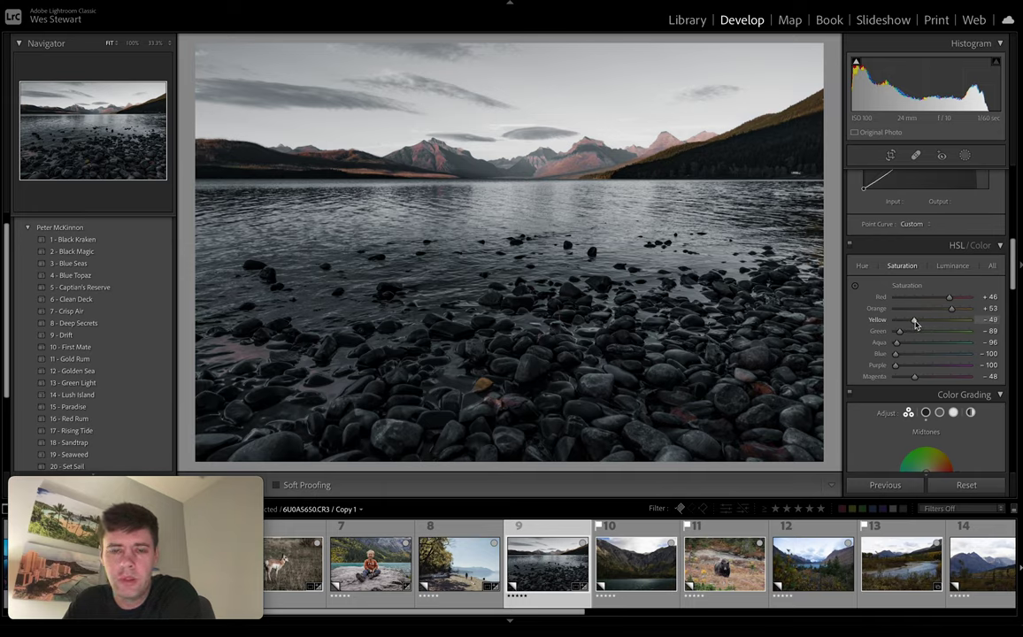
# - Set the stony lake photo's white balance temperature to 5,861 and compare the edit with the original
pyautogui.scroll(8, 916, 326)
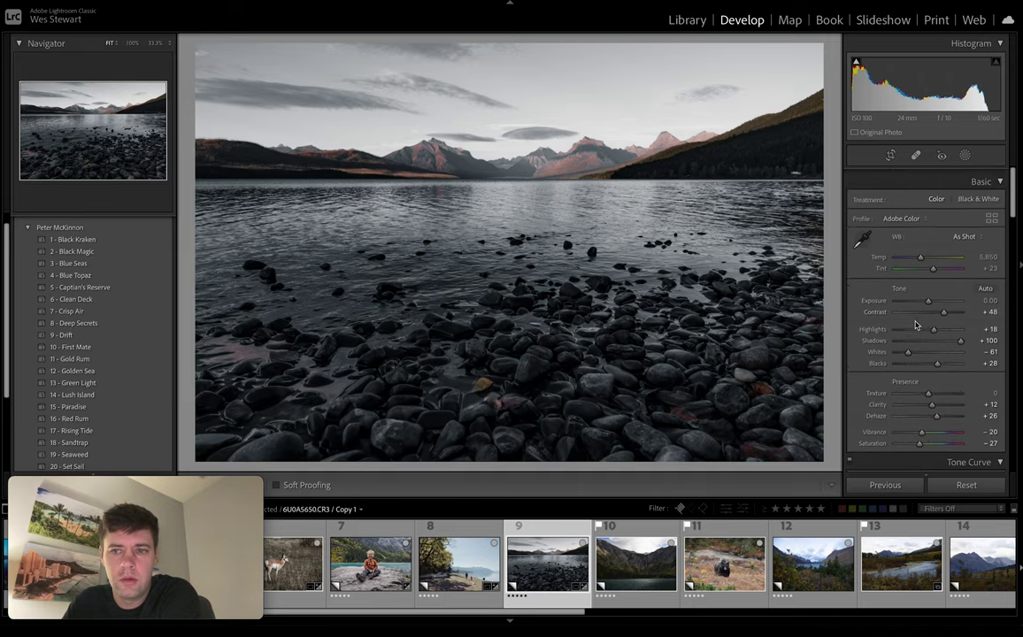
pyautogui.scroll(-1, 915, 326)
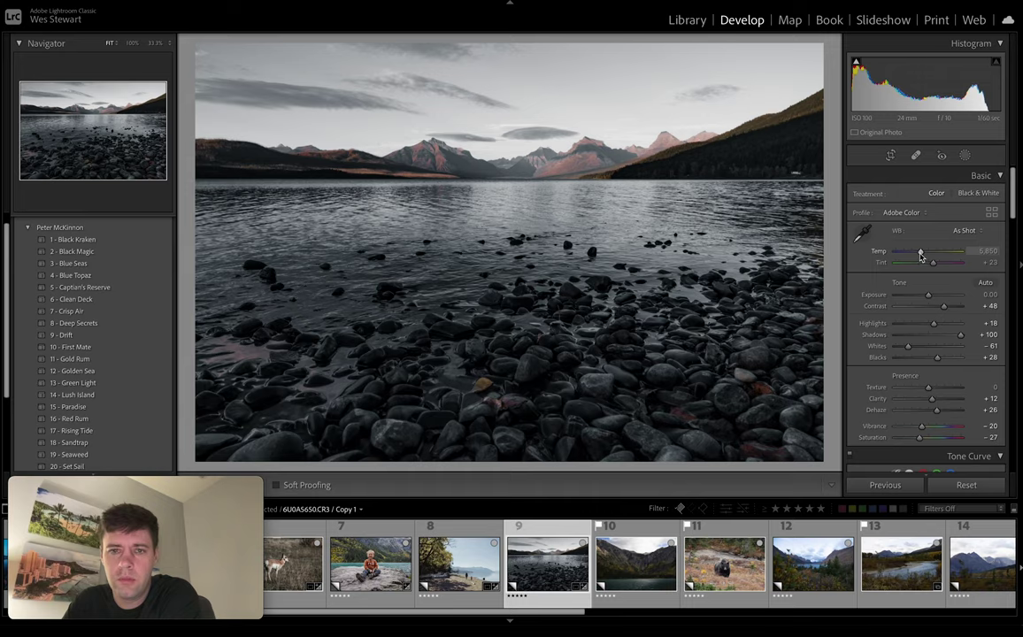
pyautogui.moveTo(920, 255); pyautogui.dragTo(920, 258)
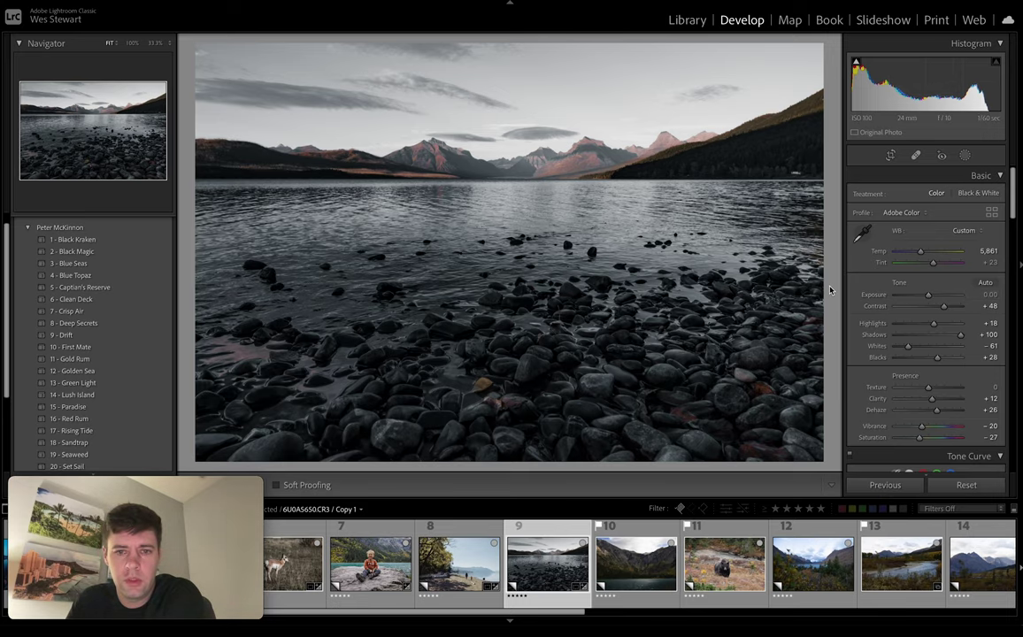
pyautogui.press('\\')
pyautogui.press('\\')
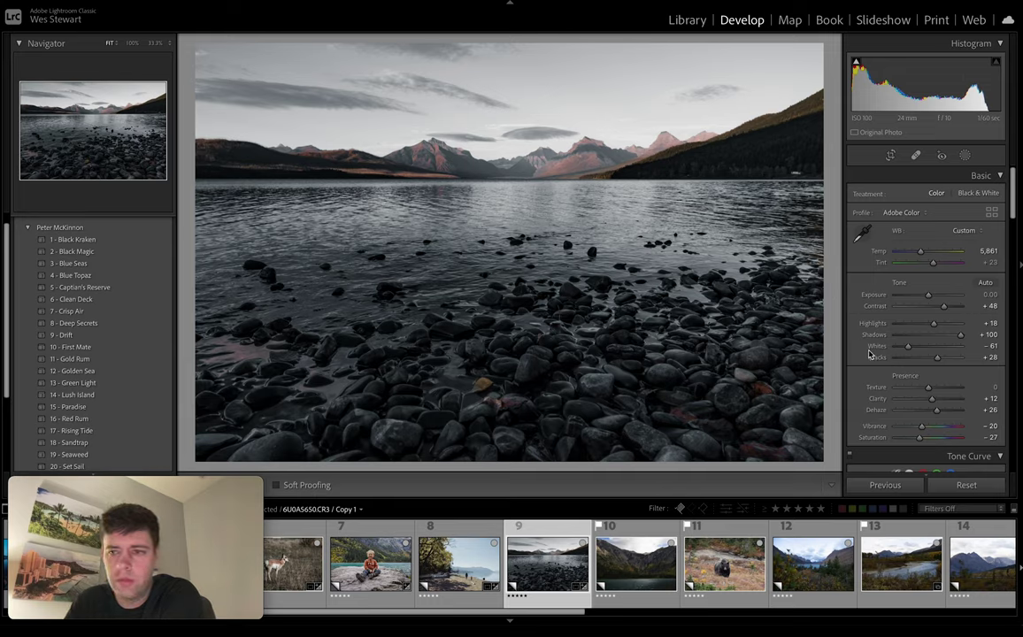
pyautogui.scroll(-10, 906, 357)
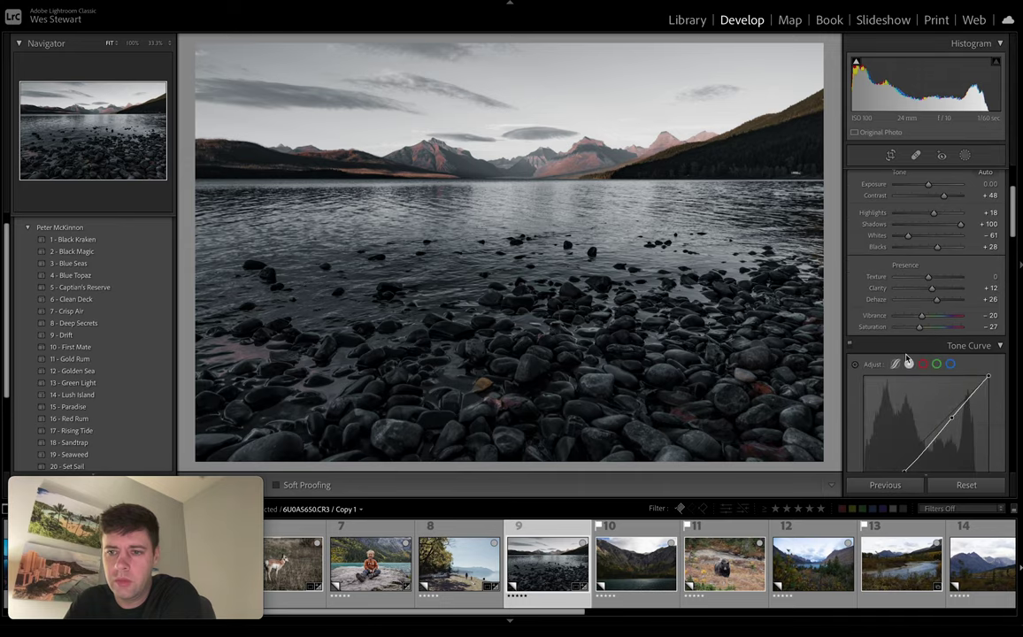
pyautogui.scroll(10, 906, 357)
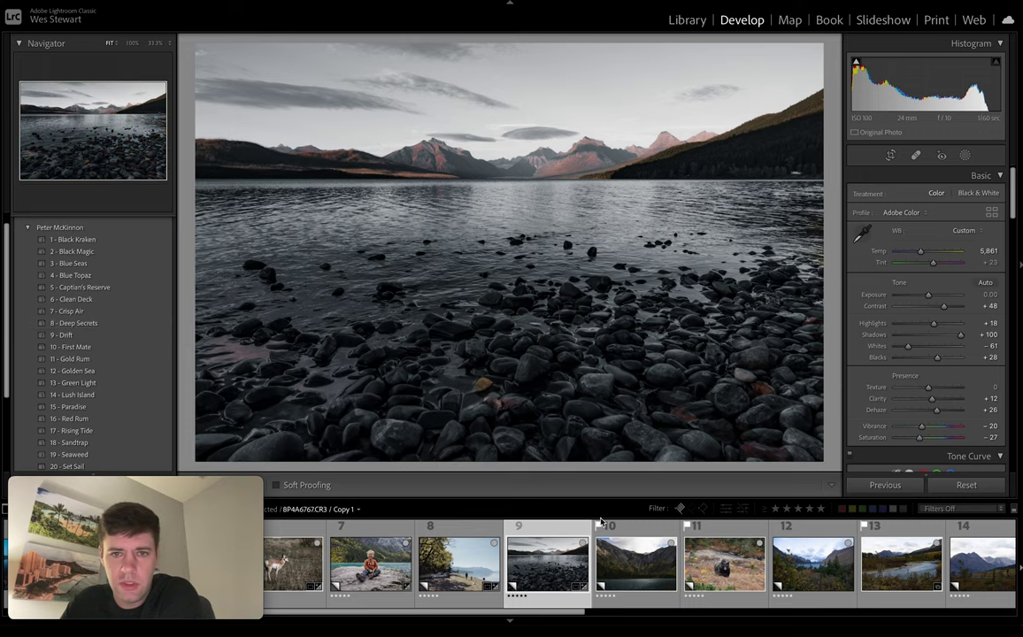
# - Apply the 10 - First Mate preset to the mountain lake photo with the waterfalls and compare it with the original
pyautogui.click(635, 566)
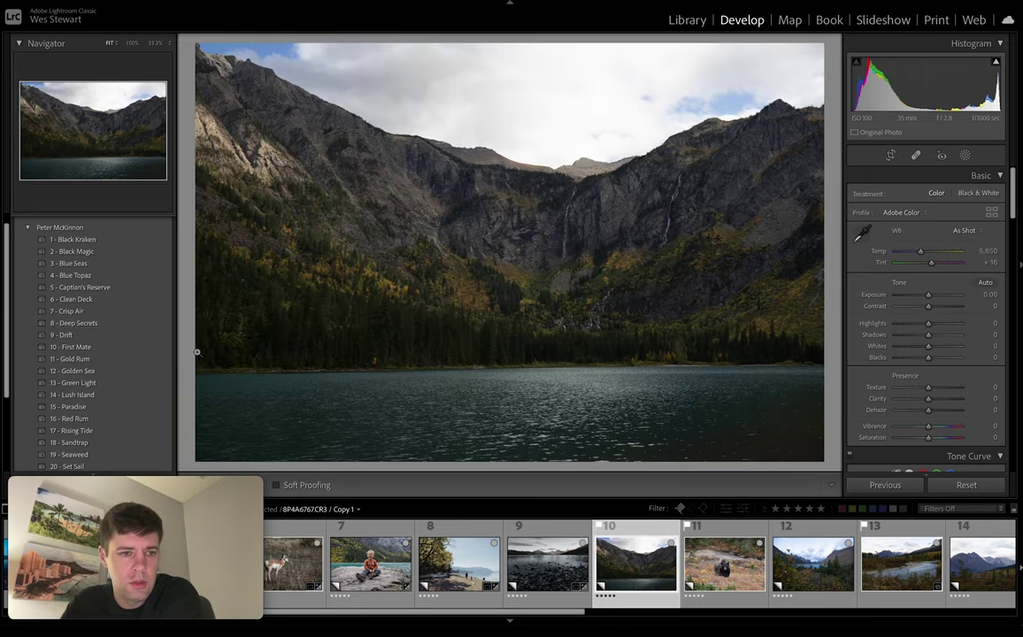
pyautogui.click(85, 347)
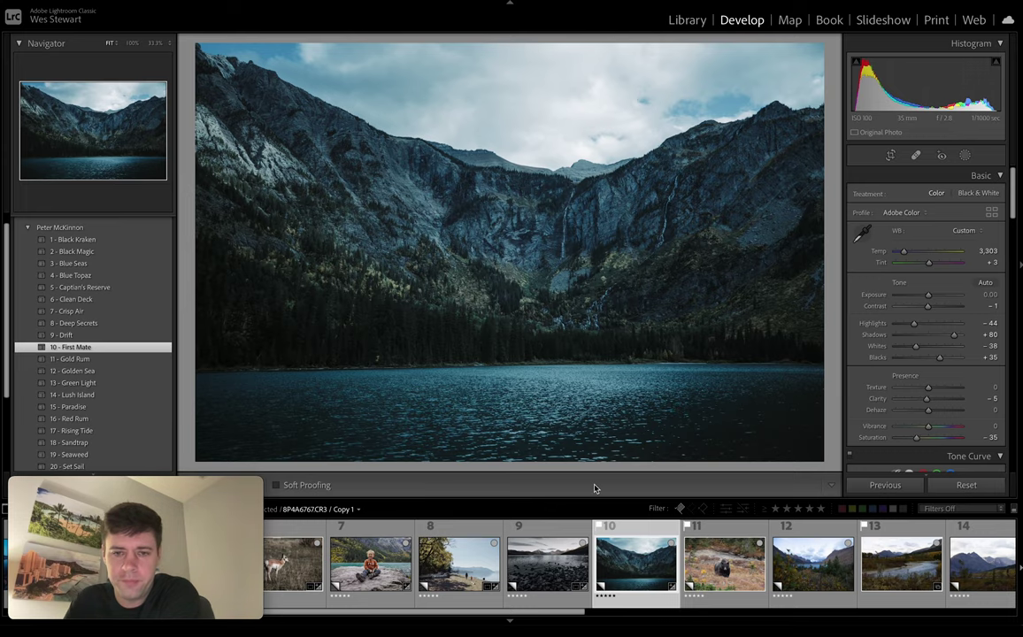
pyautogui.press('\\')
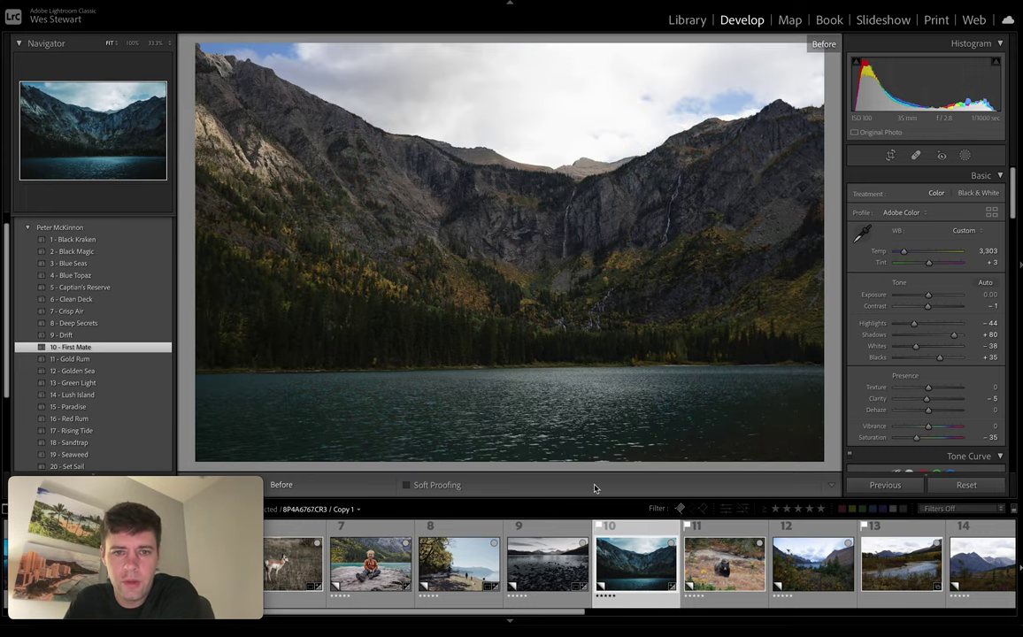
pyautogui.press('\\')
pyautogui.press('\\')
pyautogui.press('\\')
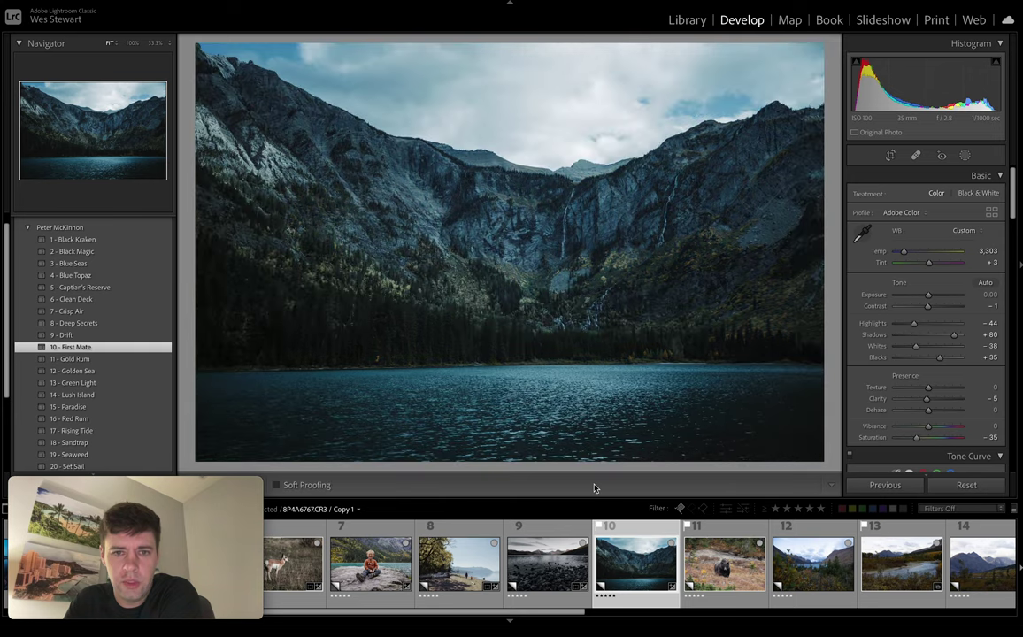
pyautogui.press('\\')
pyautogui.press('\\')
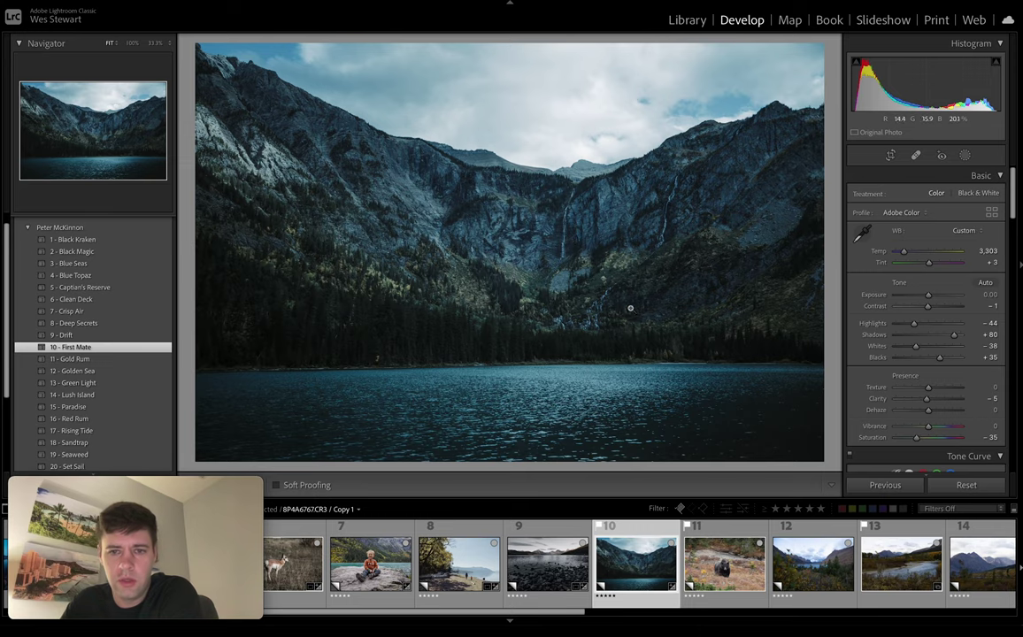
# - Inspect the waterfall cliffs at 100%, then set the photo's temperature to 5,068 and Highlights to -55
pyautogui.click(559, 255)
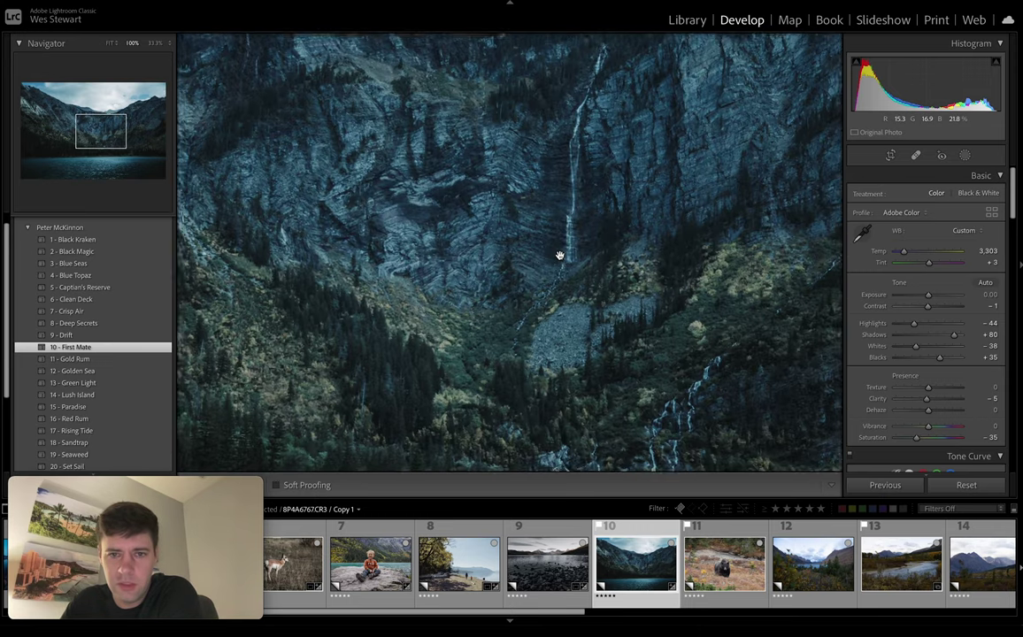
pyautogui.moveTo(634, 239); pyautogui.dragTo(491, 364)
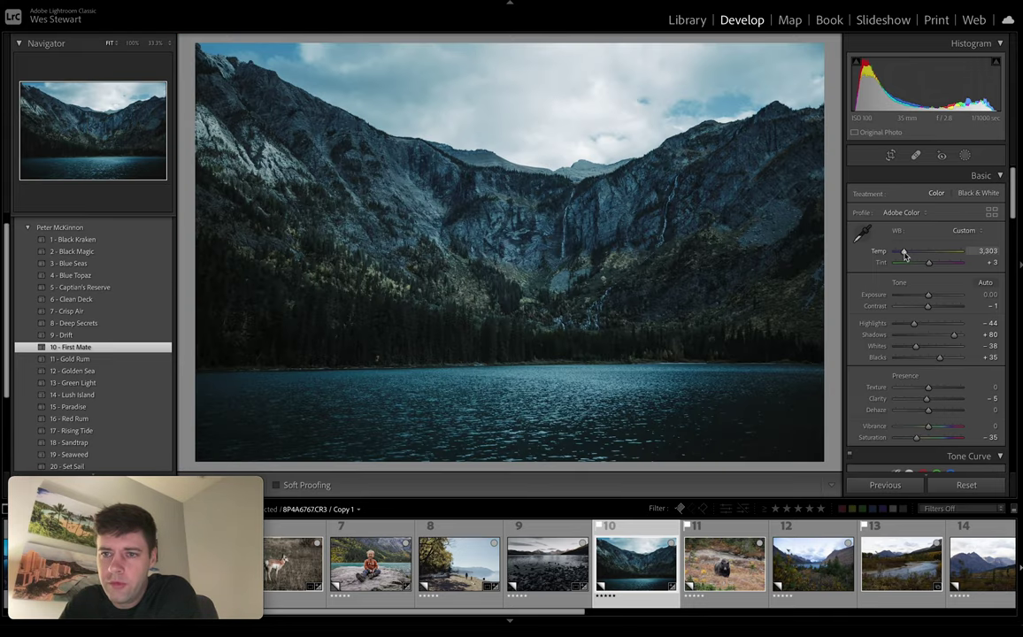
pyautogui.moveTo(904, 254); pyautogui.dragTo(916, 256)
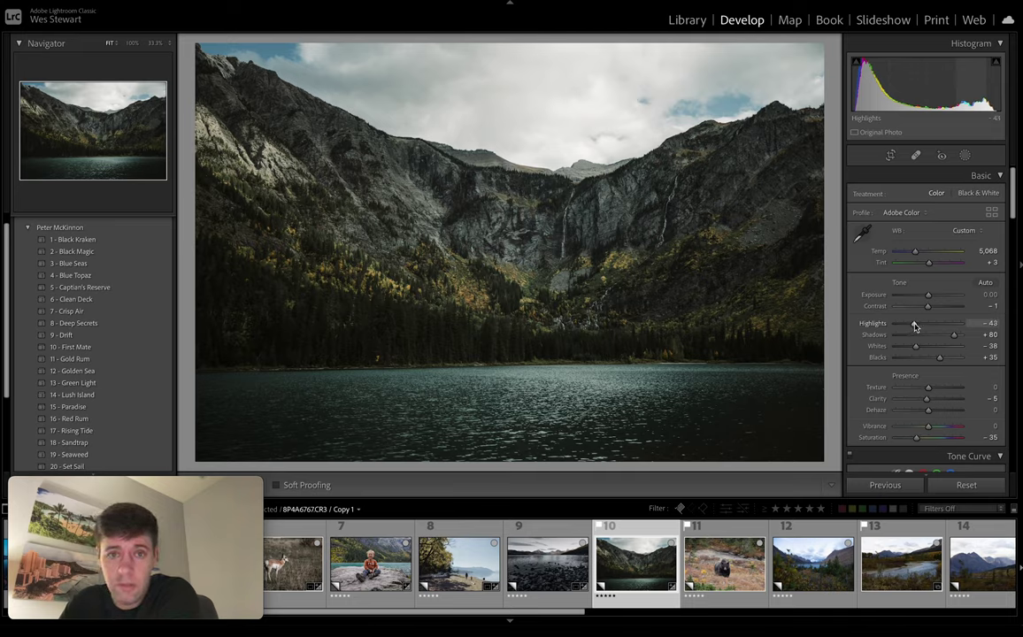
pyautogui.moveTo(914, 325); pyautogui.dragTo(891, 324)
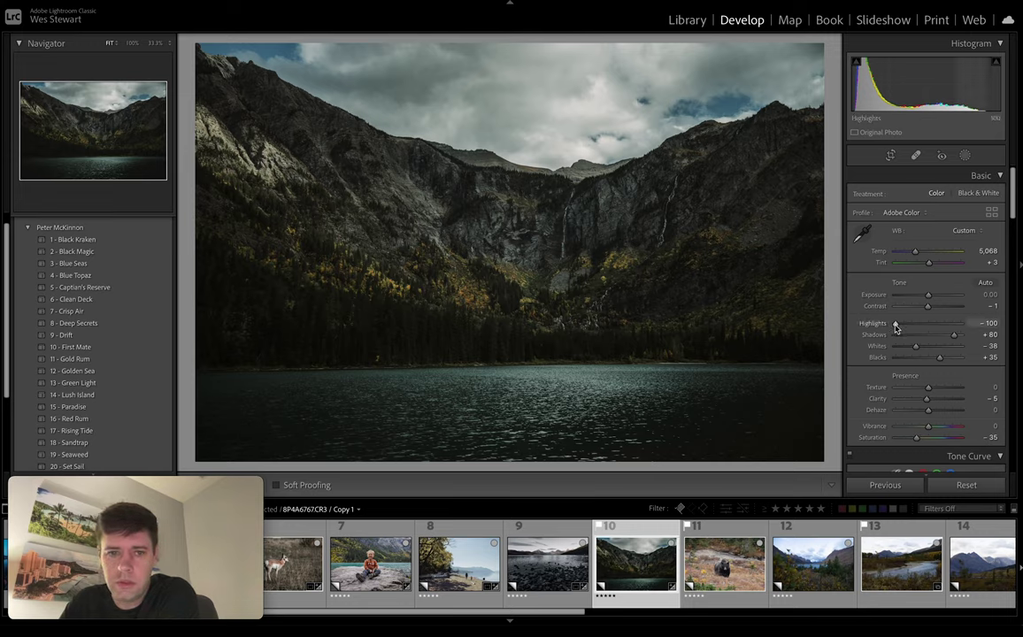
pyautogui.moveTo(894, 323); pyautogui.dragTo(914, 328)
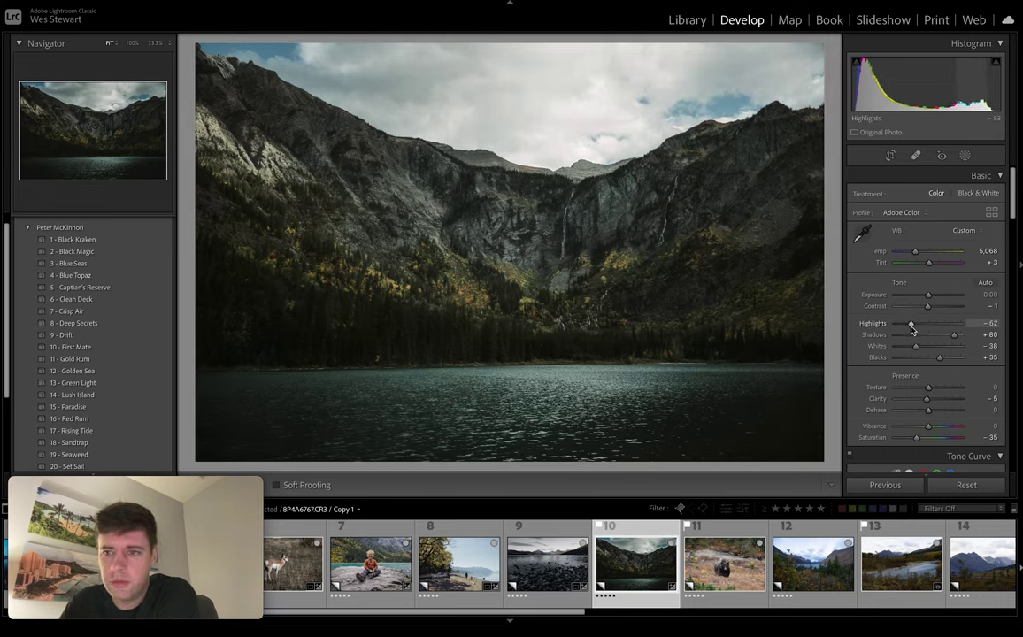
# - Add a sky mask to the mountain lake photo and set the mask's Highlights to -100
pyautogui.click(964, 155)
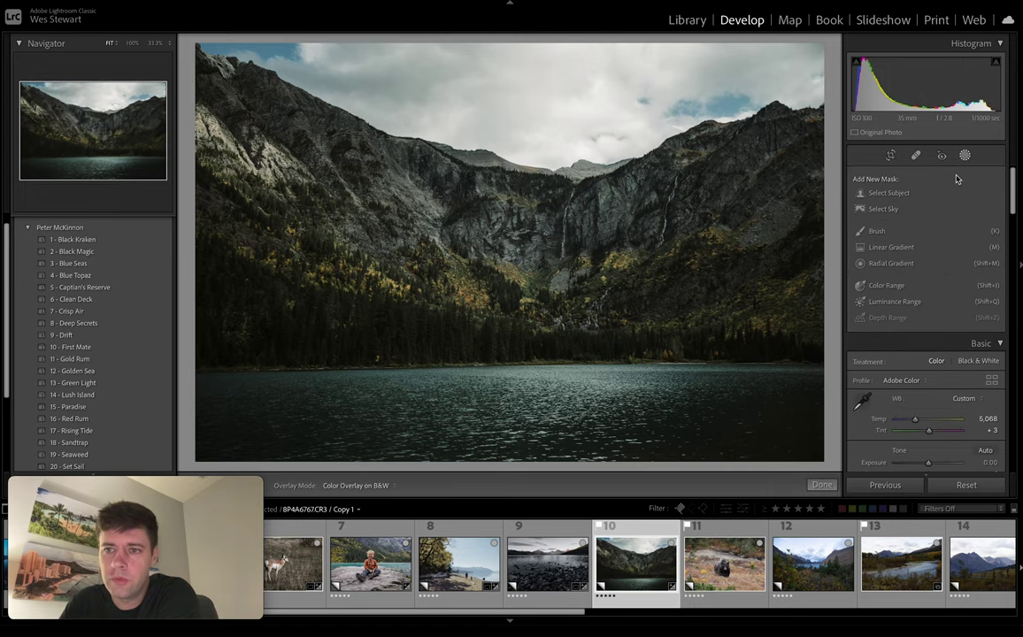
pyautogui.click(880, 209)
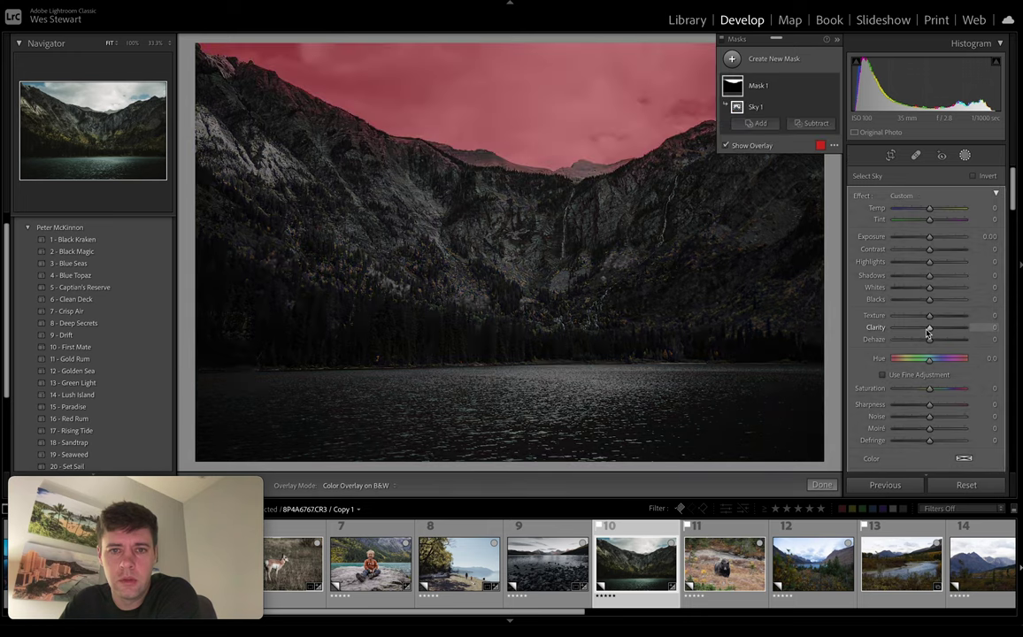
pyautogui.press('o')
pyautogui.moveTo(929, 262); pyautogui.dragTo(894, 263)
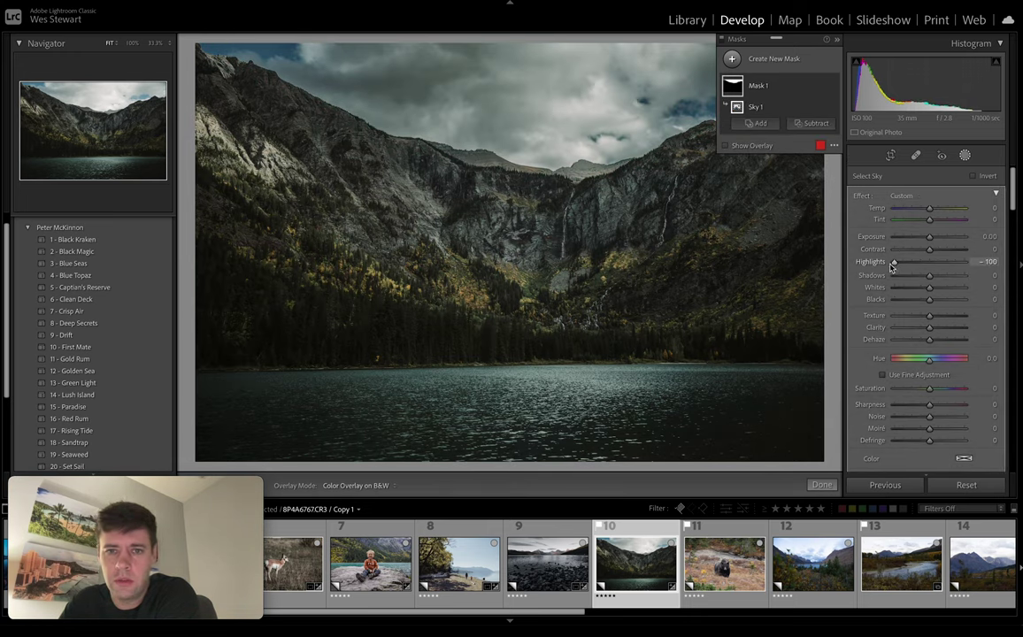
pyautogui.click(964, 155)
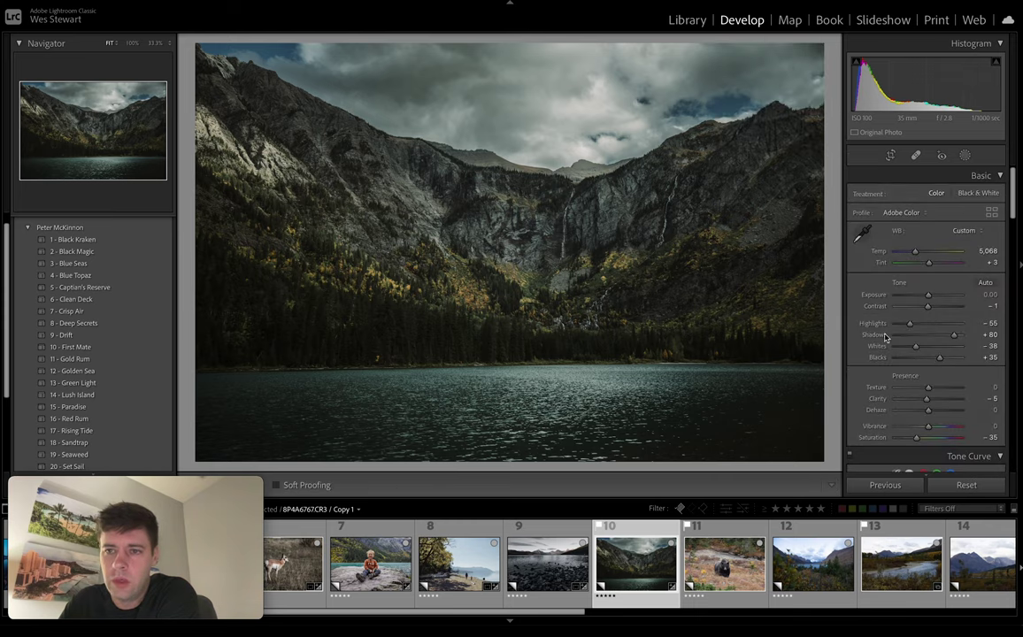
# - Add a second sky mask, invert it to cover the mountains and lake, and set its Exposure to 0.27
pyautogui.moveTo(928, 299); pyautogui.dragTo(928, 299)
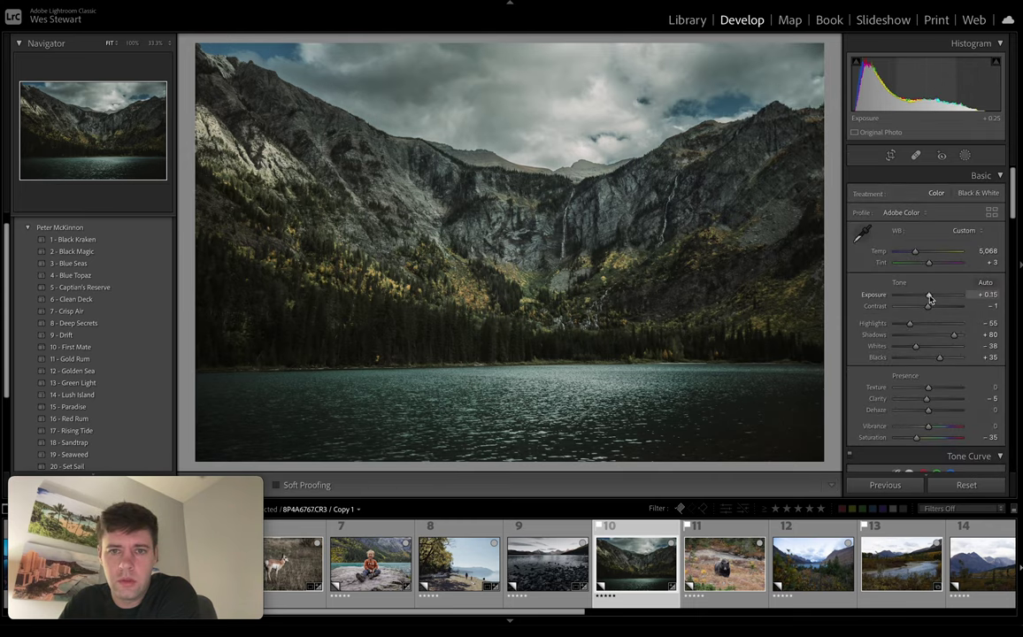
pyautogui.doubleClick(927, 299)
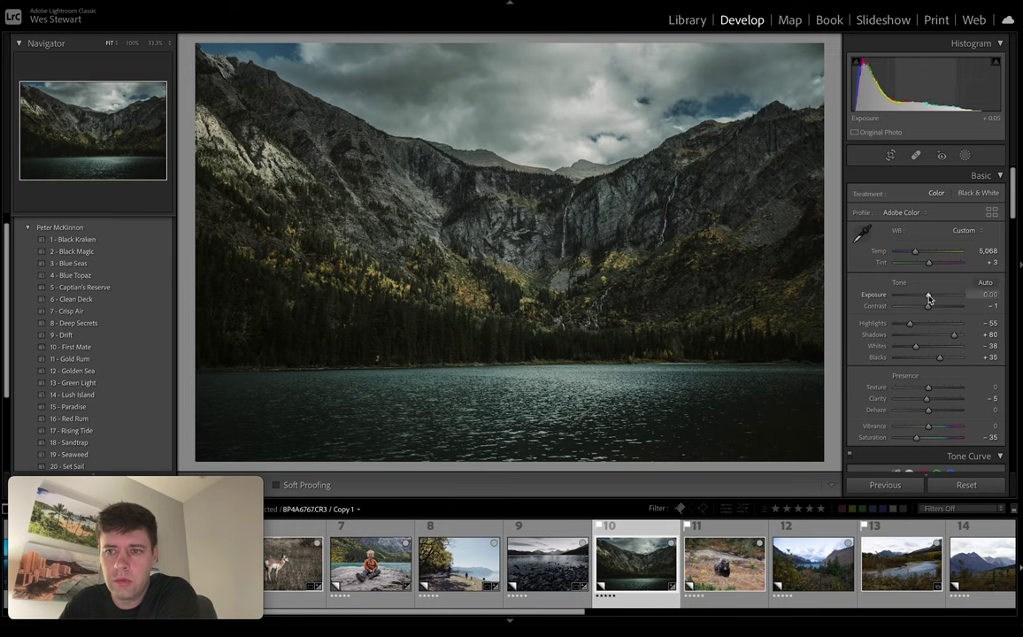
pyautogui.click(964, 157)
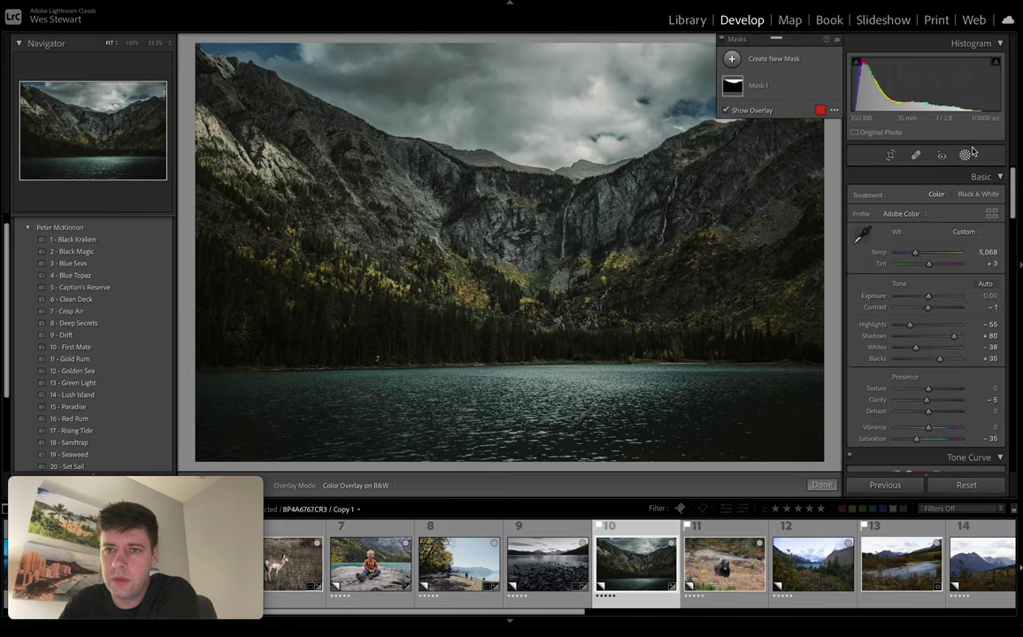
pyautogui.click(732, 60)
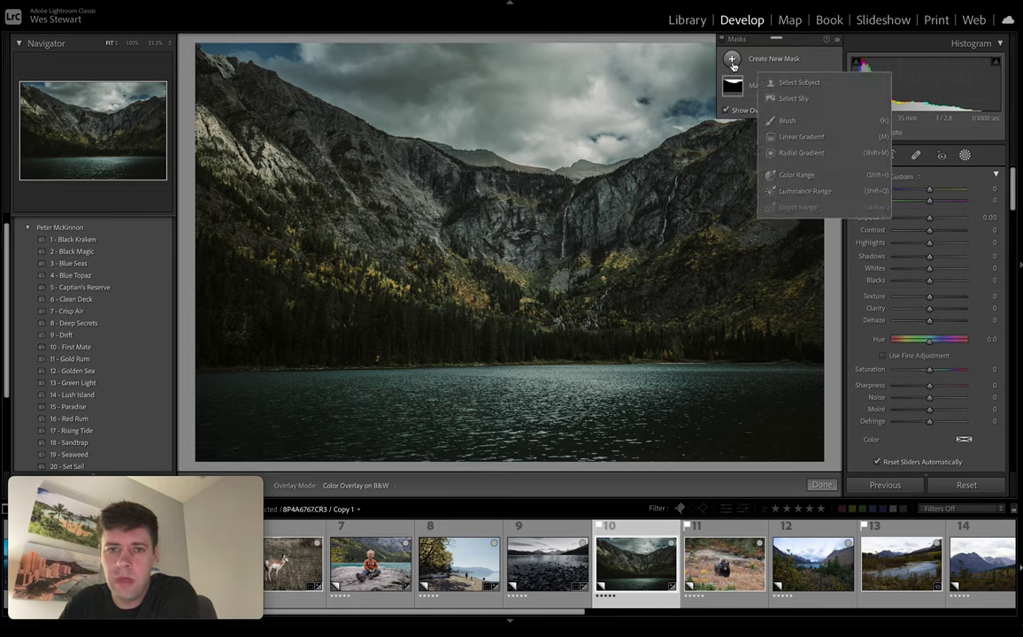
pyautogui.click(789, 100)
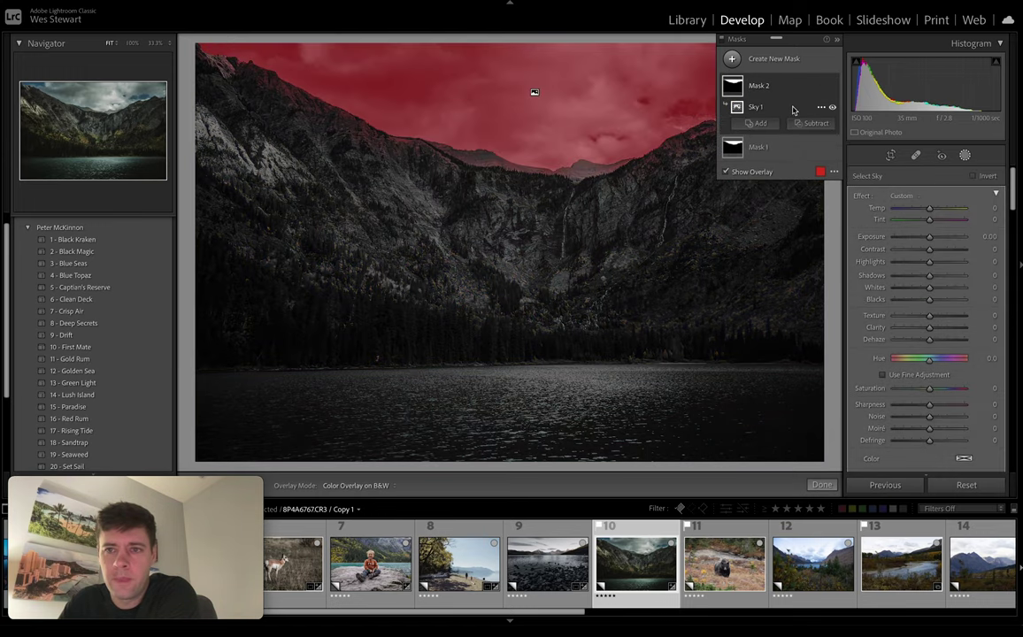
pyautogui.rightClick(819, 108)
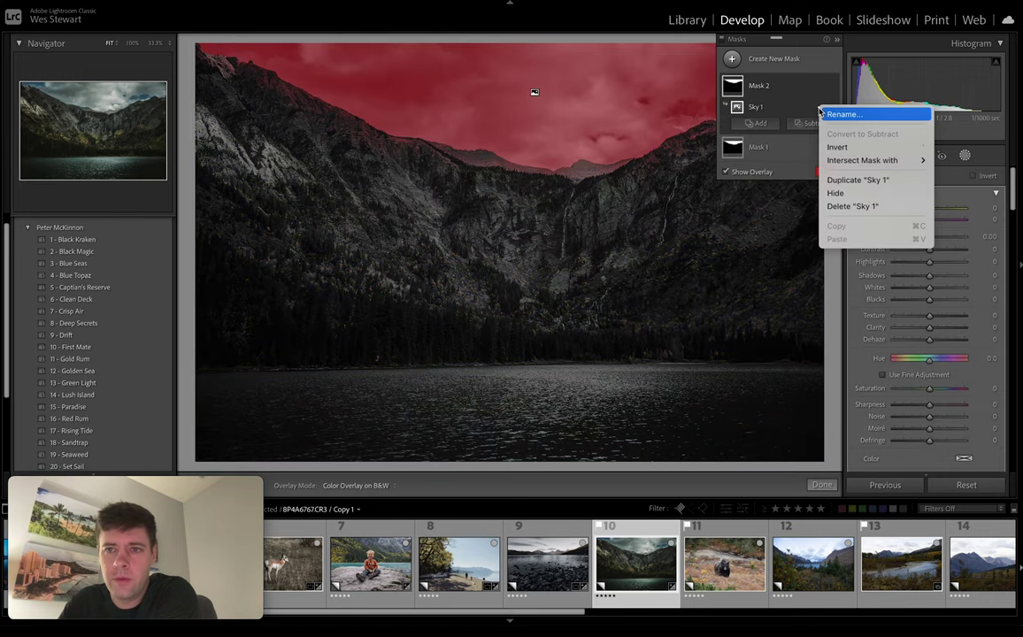
pyautogui.click(837, 147)
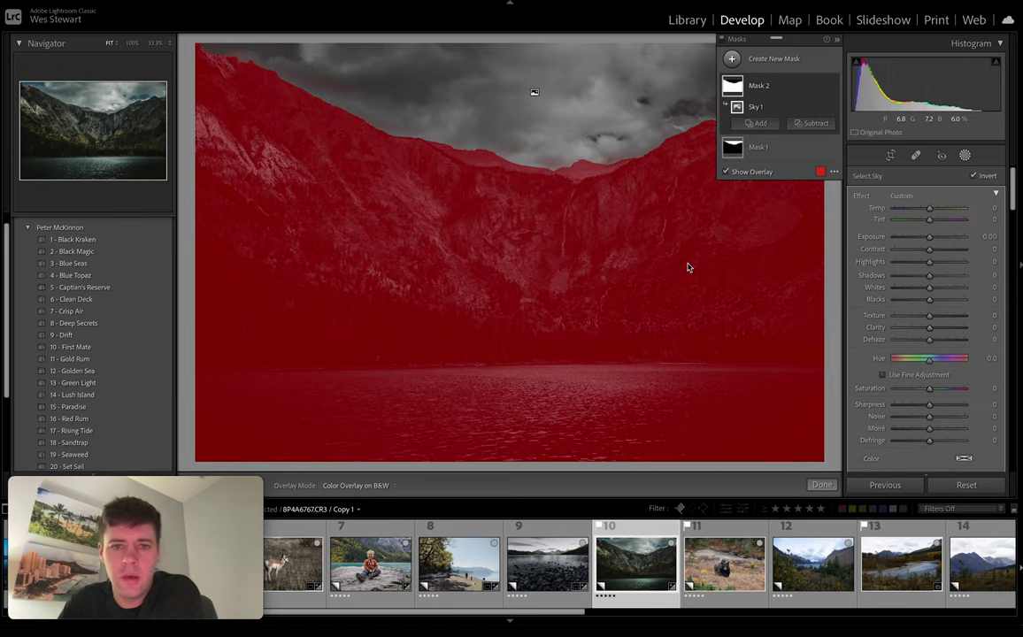
pyautogui.moveTo(929, 236); pyautogui.dragTo(932, 240)
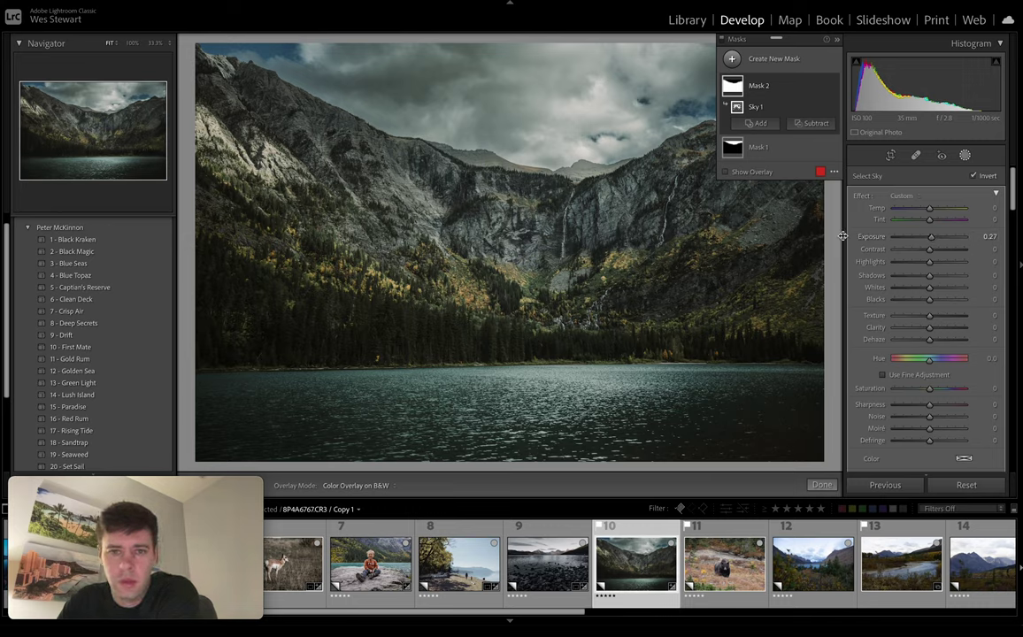
# - Close the mask editing and review the HSL saturation, Color Grading and Detail settings of the mountain lake photo
pyautogui.scroll(-1, 920, 320)
pyautogui.scroll(-15, 920, 320)
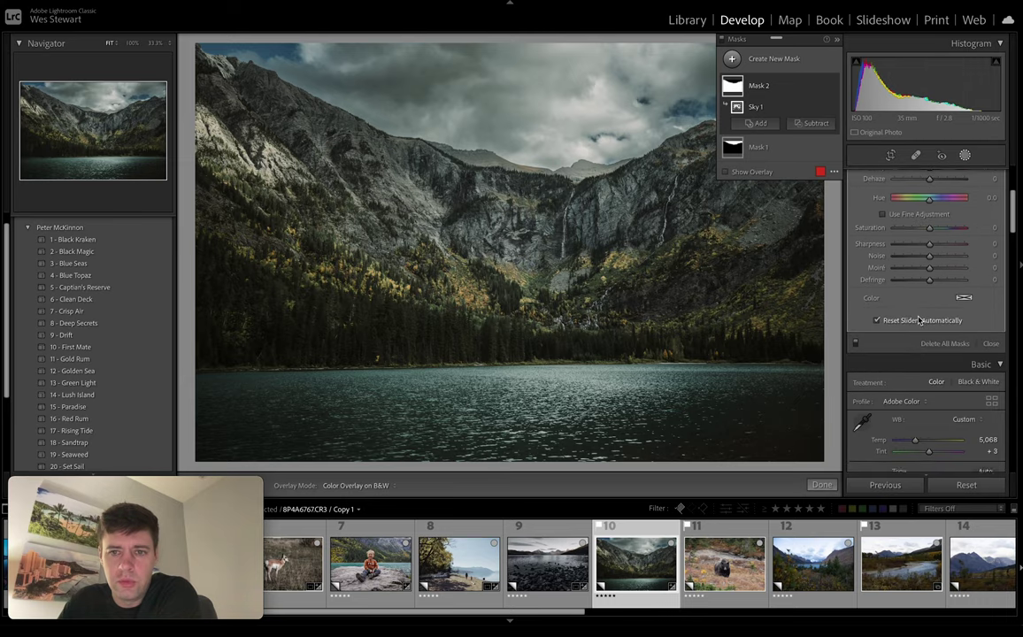
pyautogui.scroll(-10, 917, 315)
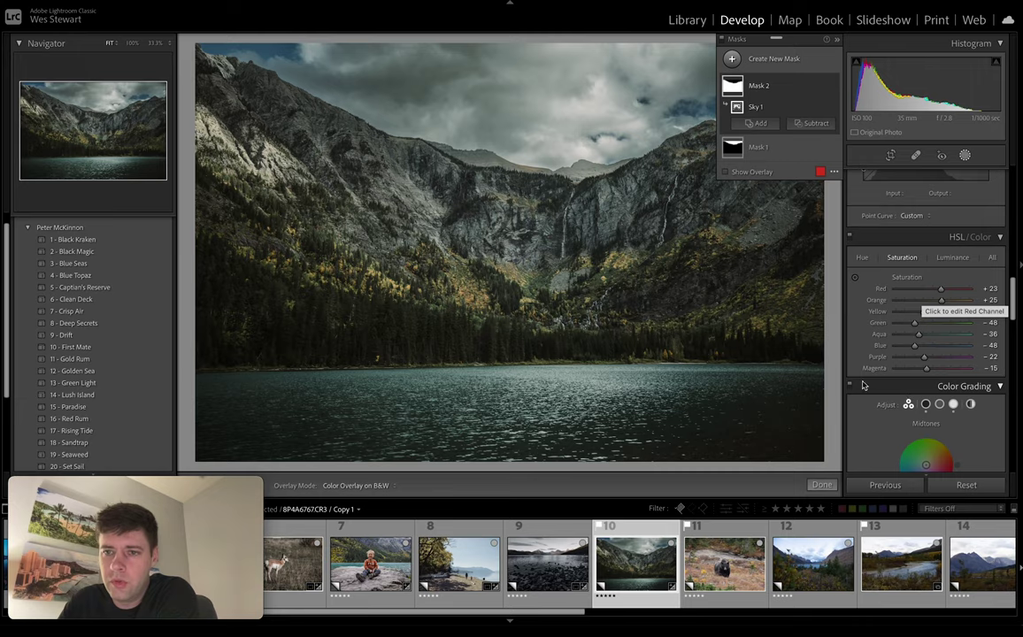
pyautogui.scroll(-5, 920, 354)
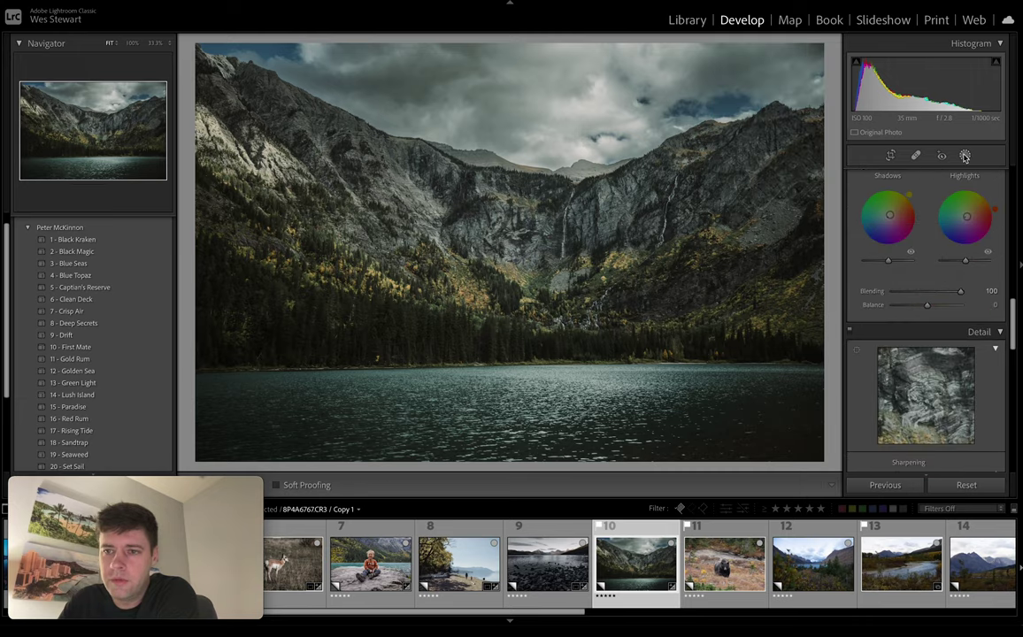
pyautogui.scroll(-5, 915, 352)
pyautogui.scroll(8, 917, 350)
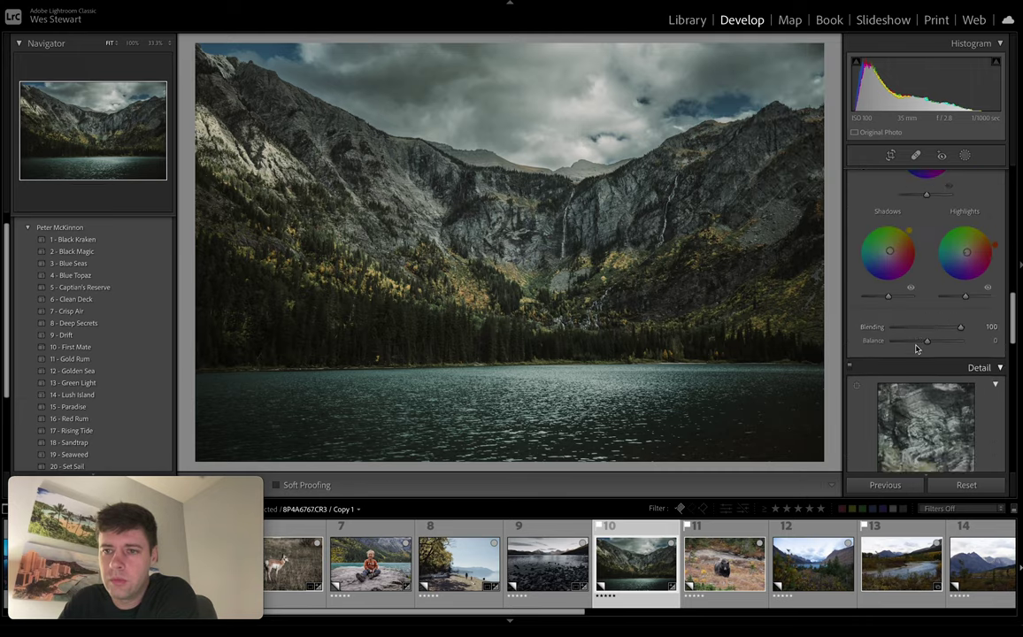
pyautogui.scroll(4, 915, 349)
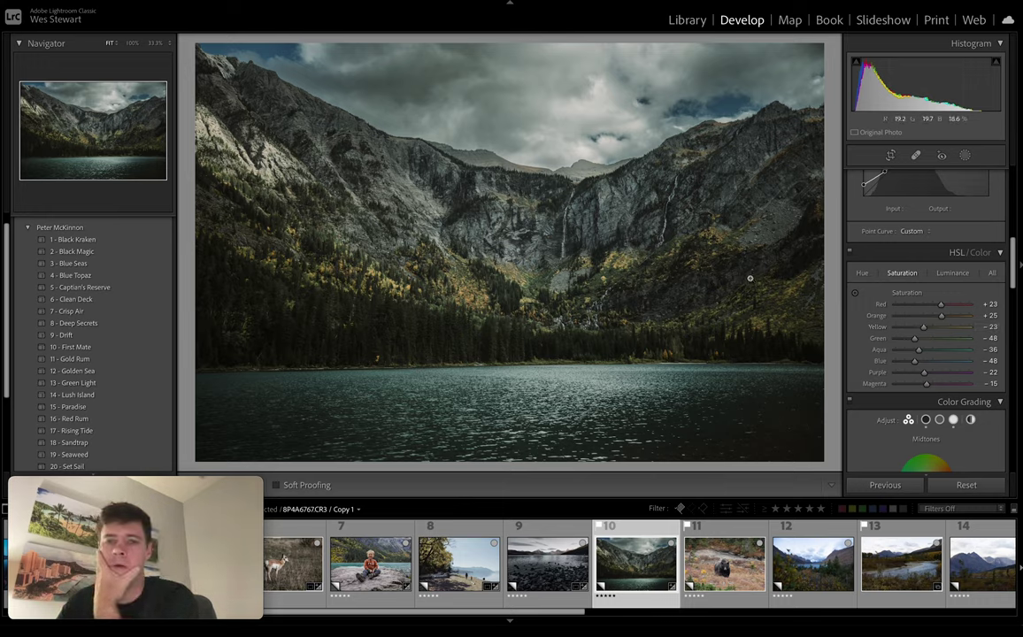
# - Crop the mountain lake photo to 16 x 10, shifted to keep more sky and less water, and compare it with the original
pyautogui.click(890, 155)
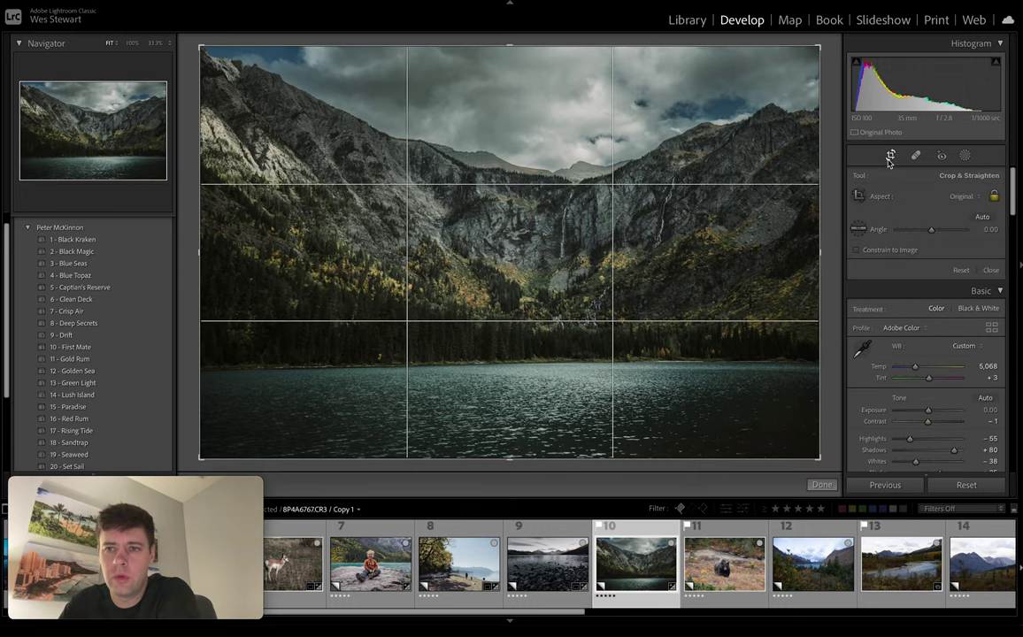
pyautogui.click(953, 196)
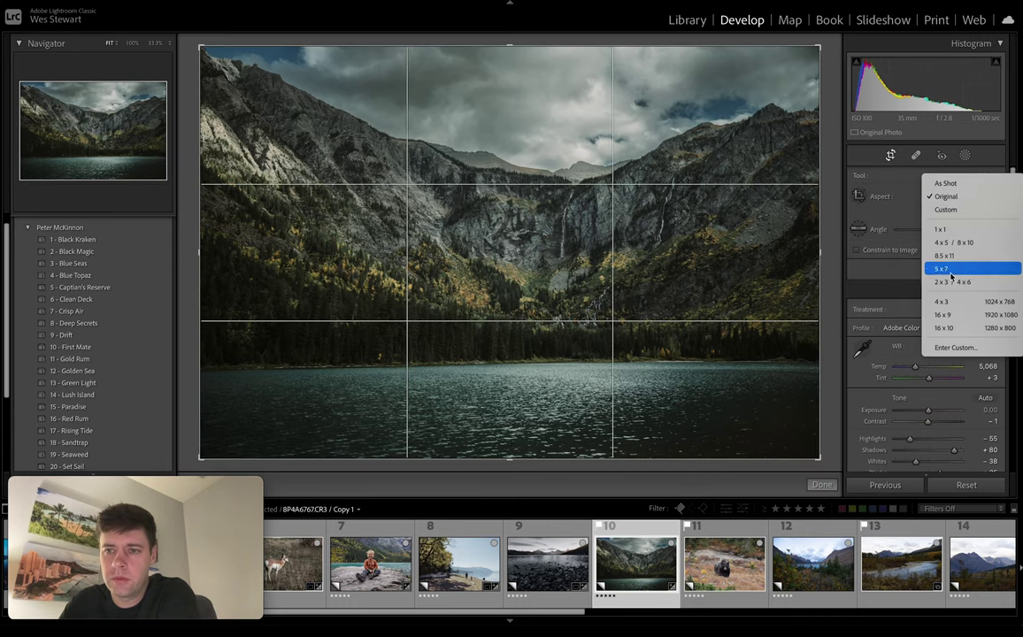
pyautogui.click(951, 324)
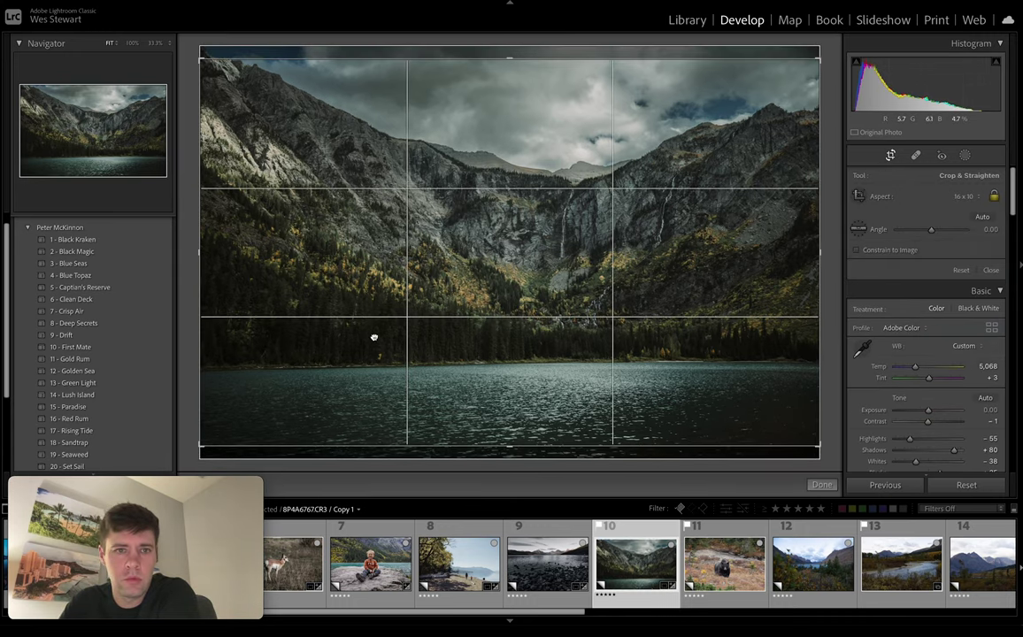
pyautogui.moveTo(371, 338); pyautogui.dragTo(374, 383)
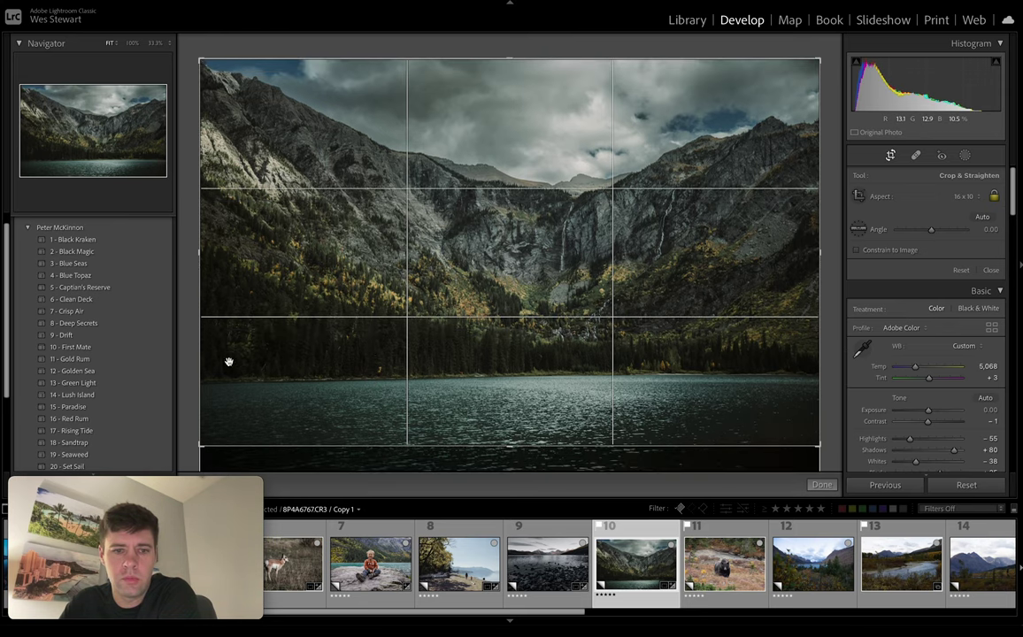
pyautogui.click(890, 155)
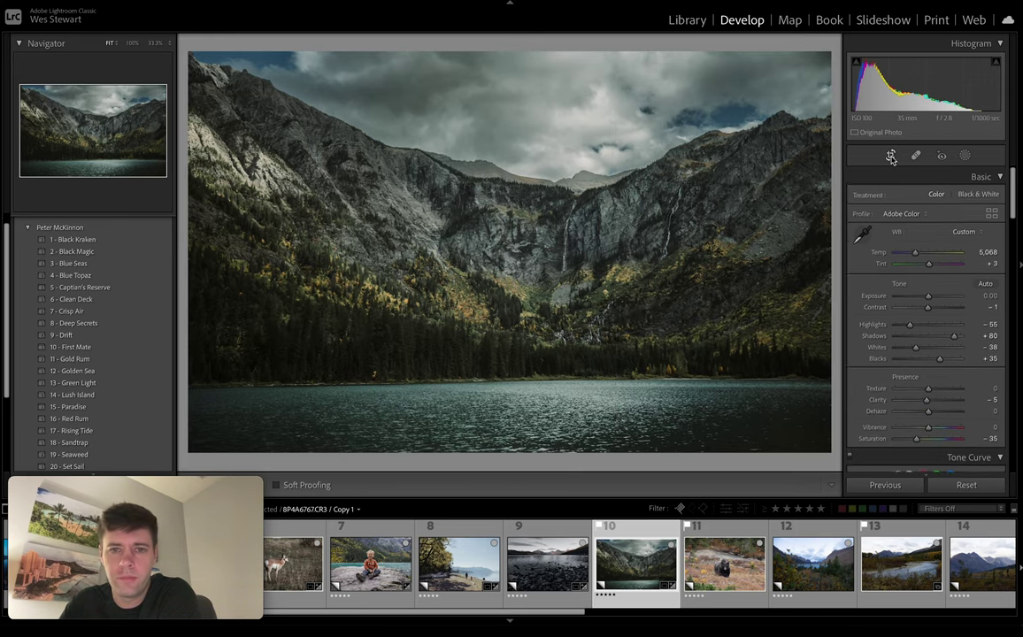
pyautogui.press('\\')
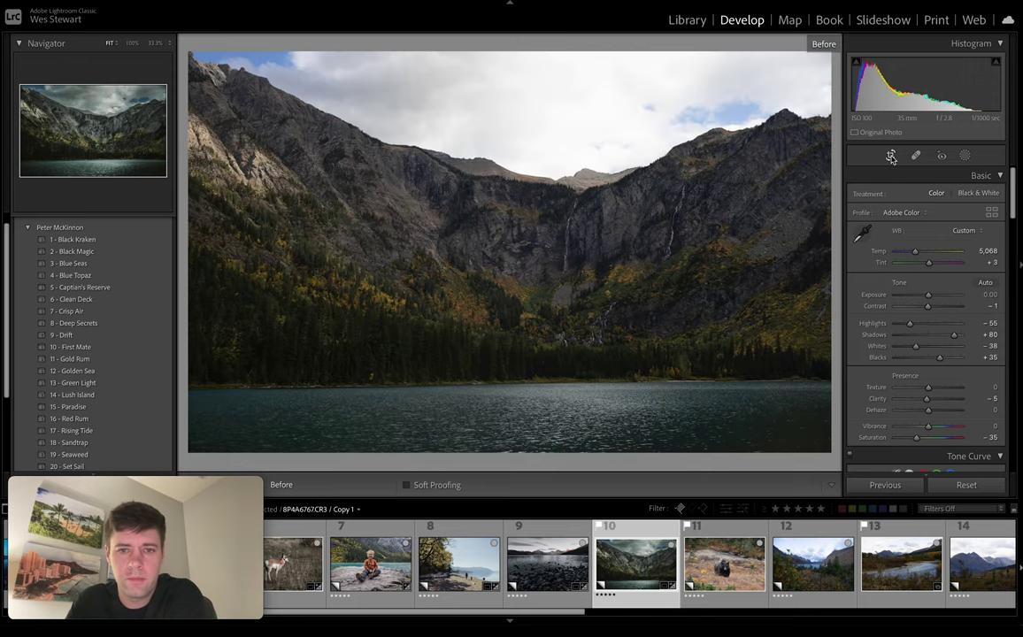
pyautogui.press('\\')
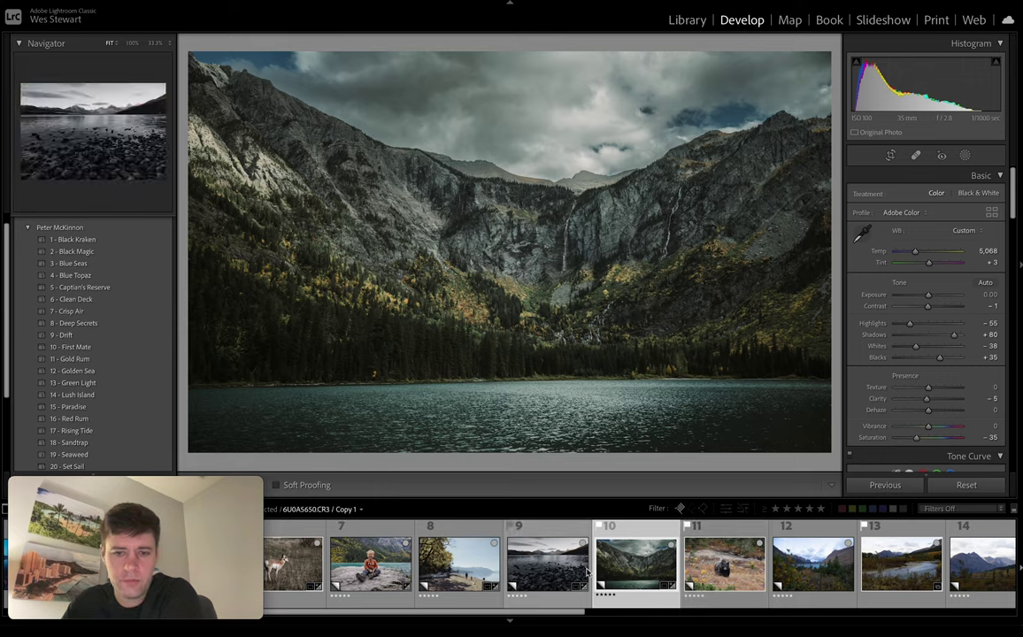
# - Revisit the edited photo of the hiker with trekking poles, then apply the 11 - Gold Rum preset to the bear photo
pyautogui.scroll(3, 585, 572)
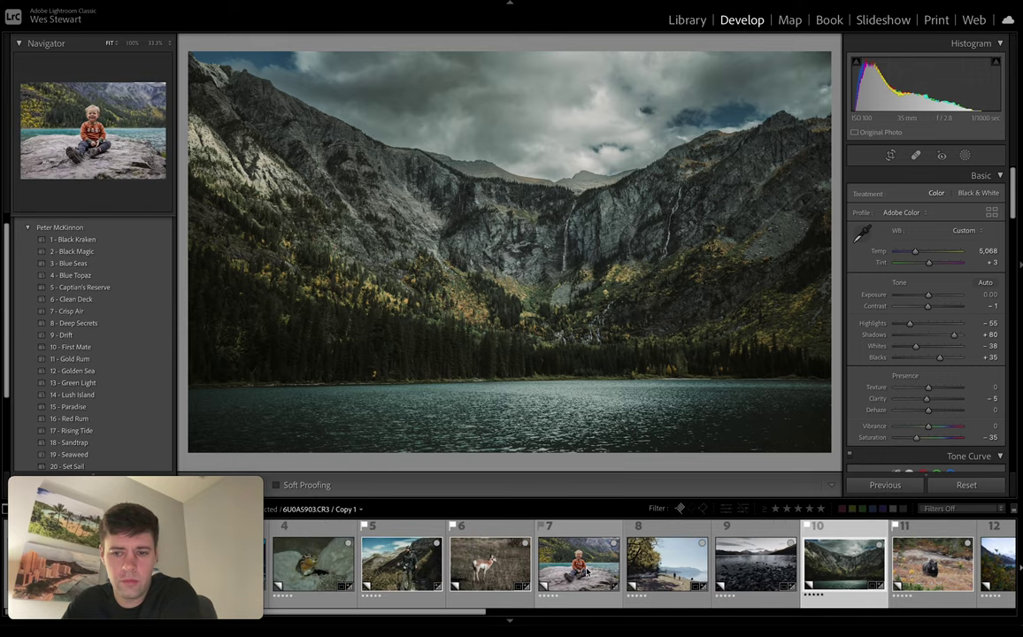
pyautogui.click(399, 567)
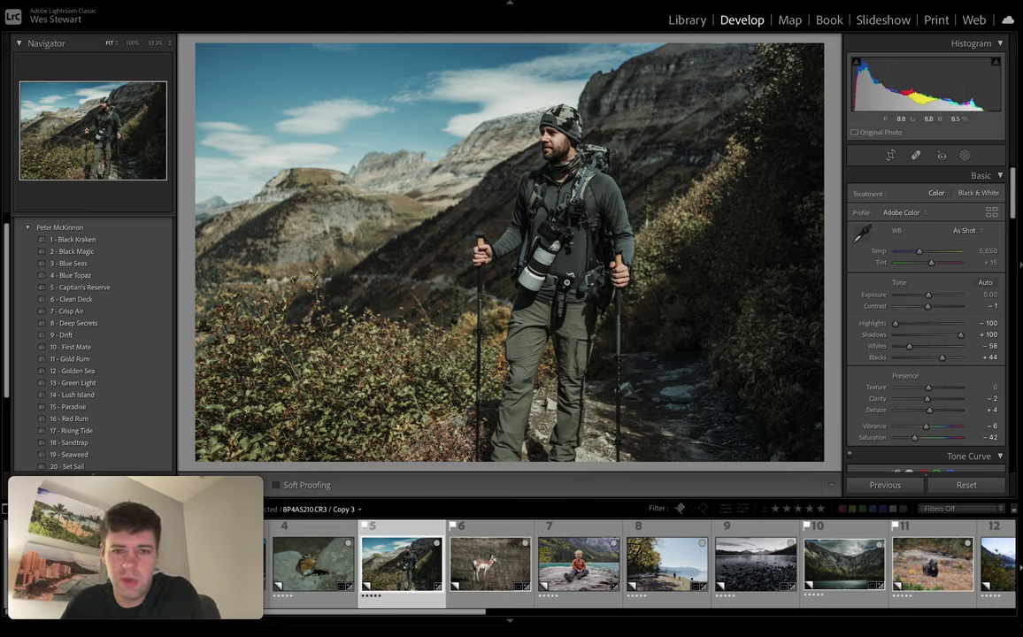
pyautogui.scroll(-3, 741, 573)
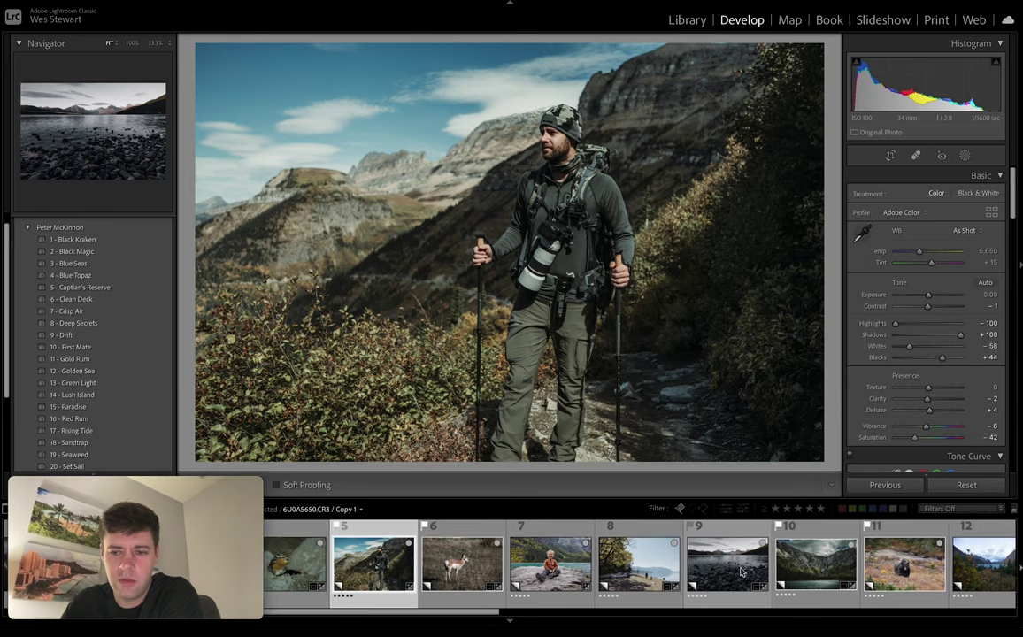
pyautogui.scroll(-2, 703, 573)
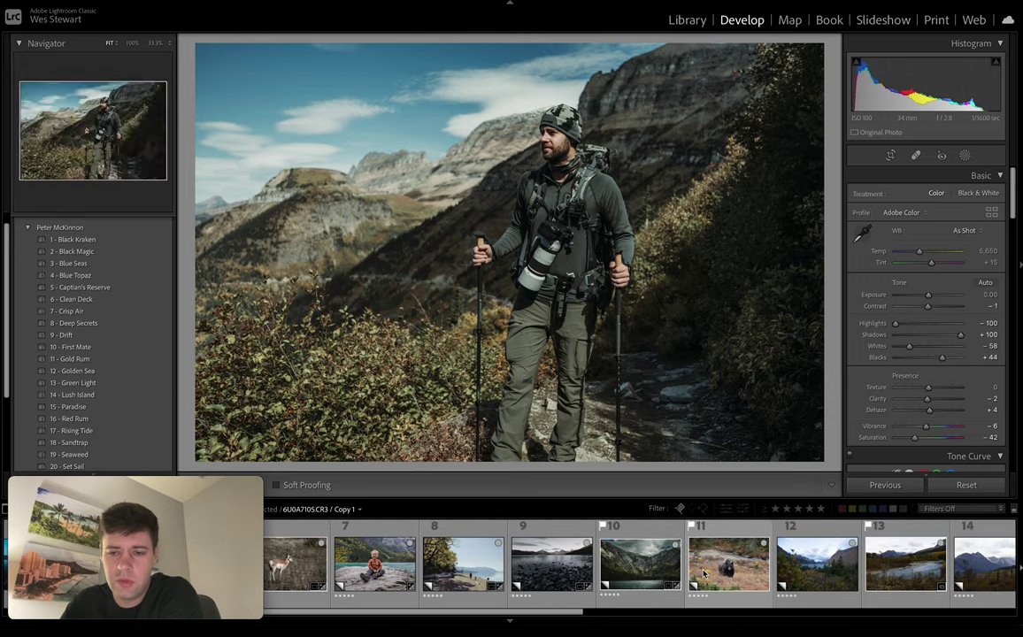
pyautogui.click(729, 569)
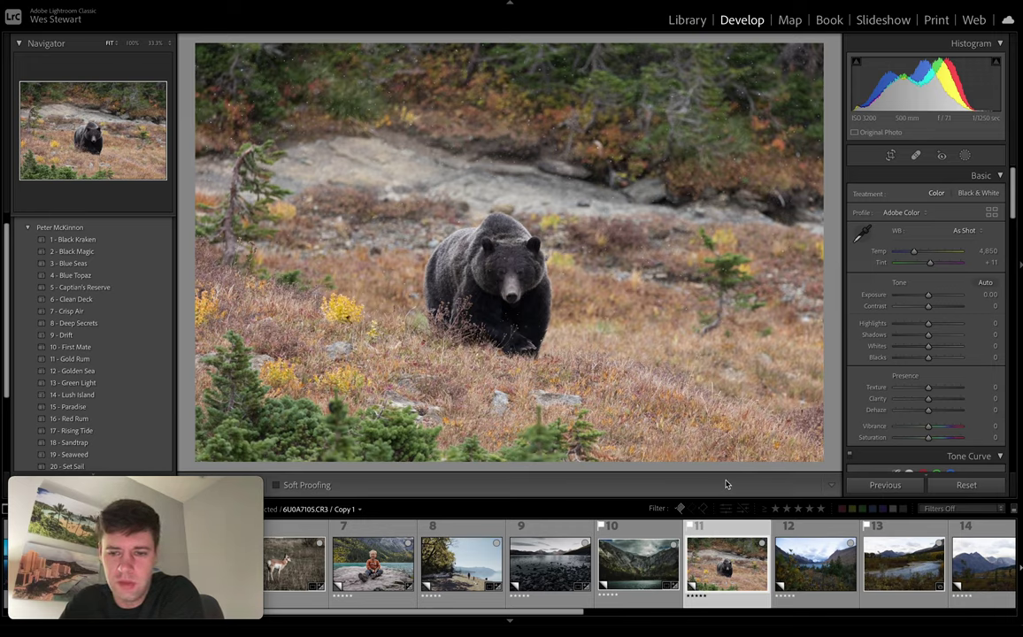
pyautogui.scroll(-5, 703, 551)
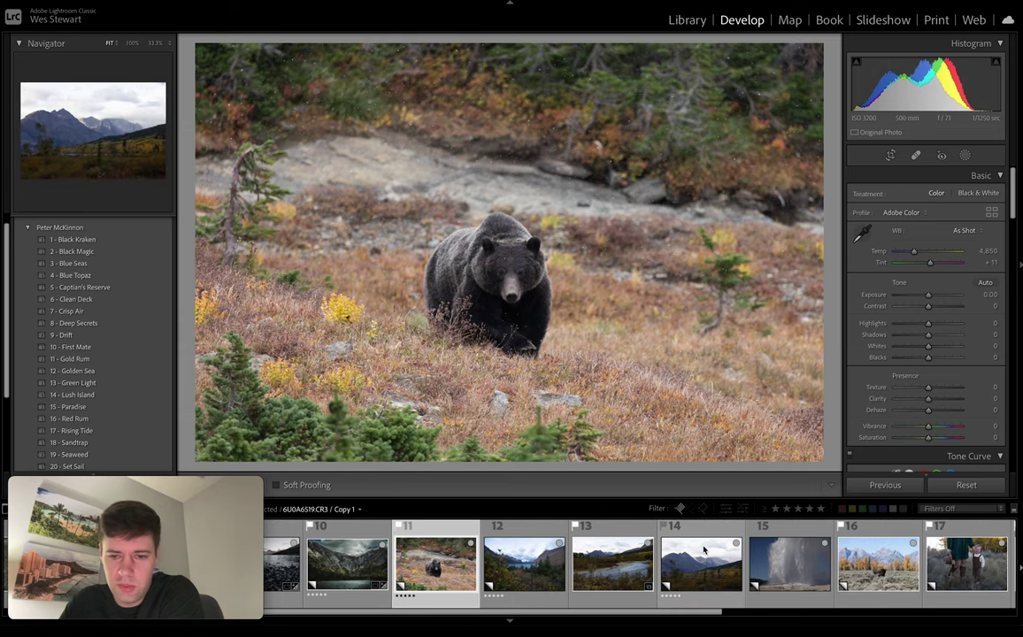
pyautogui.scroll(1, 686, 558)
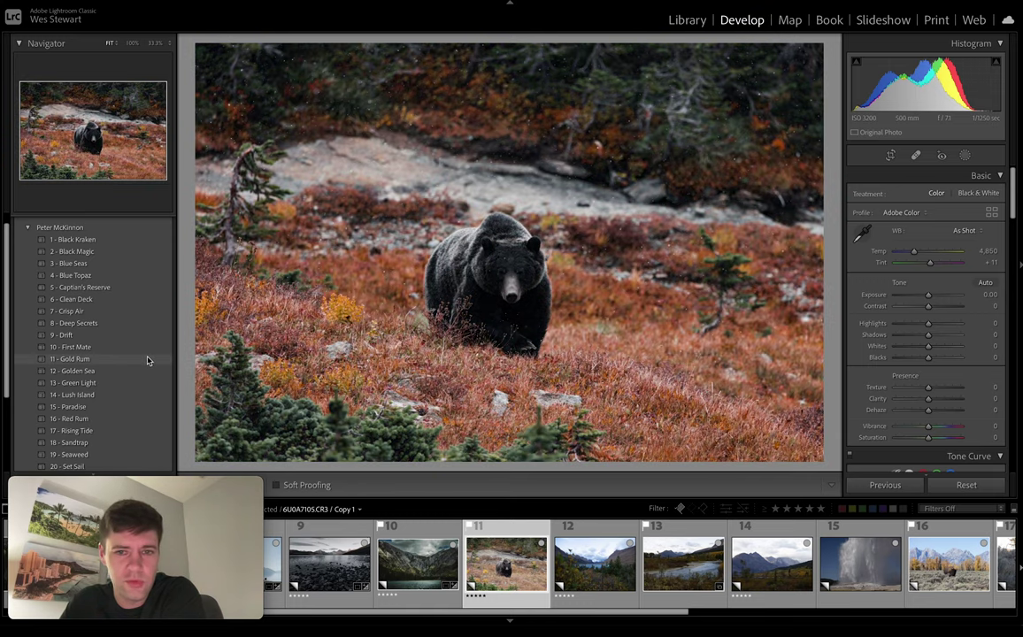
pyautogui.click(148, 360)
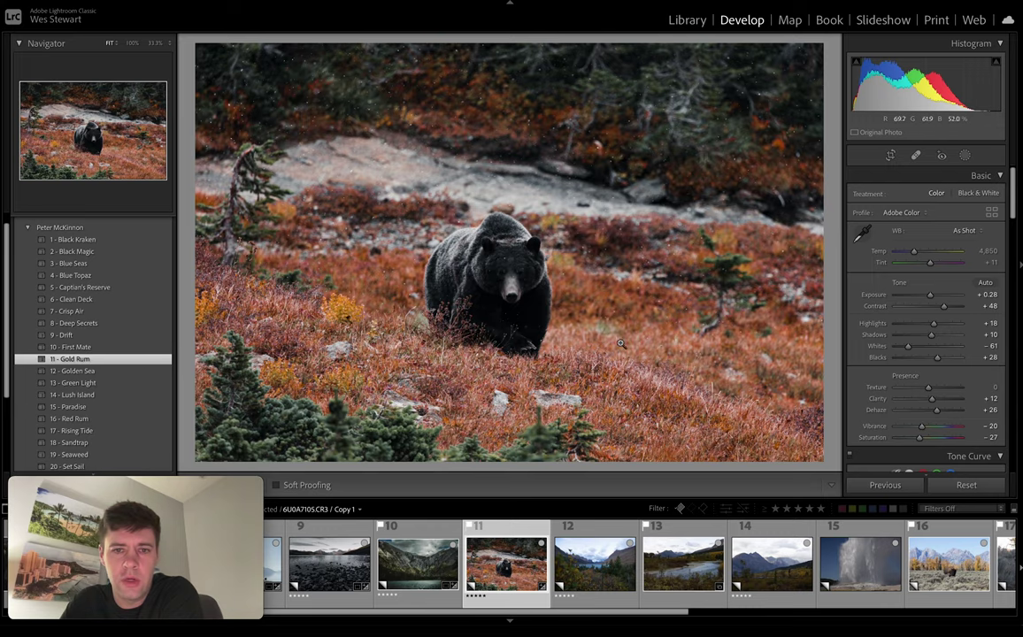
# - Inspect the falling snowflakes and the dark trees behind the bear at 100%, on both sides of the photo
pyautogui.click(369, 81)
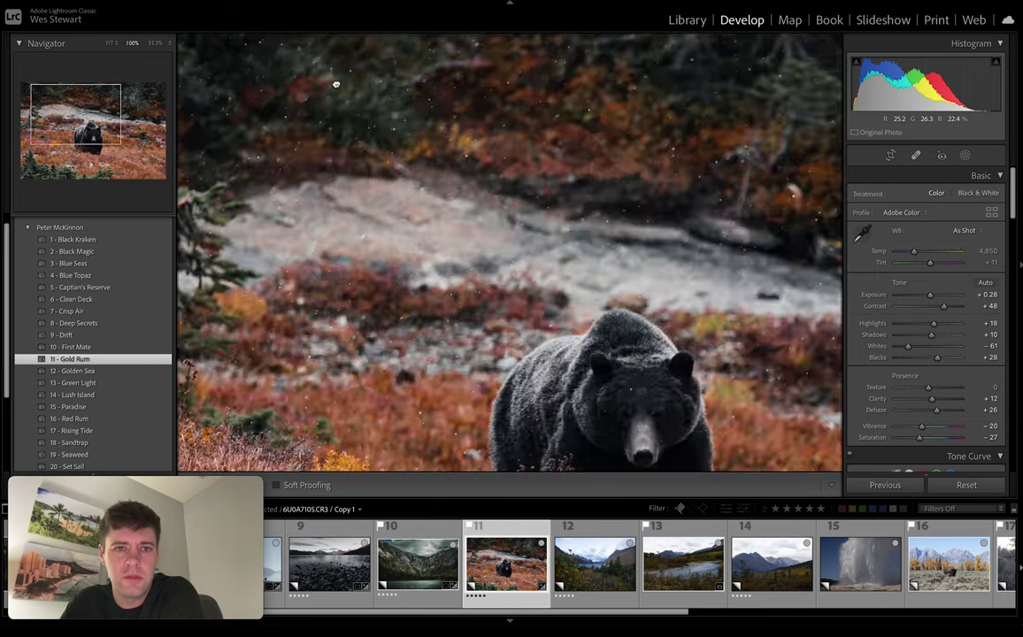
pyautogui.moveTo(365, 135); pyautogui.dragTo(603, 207)
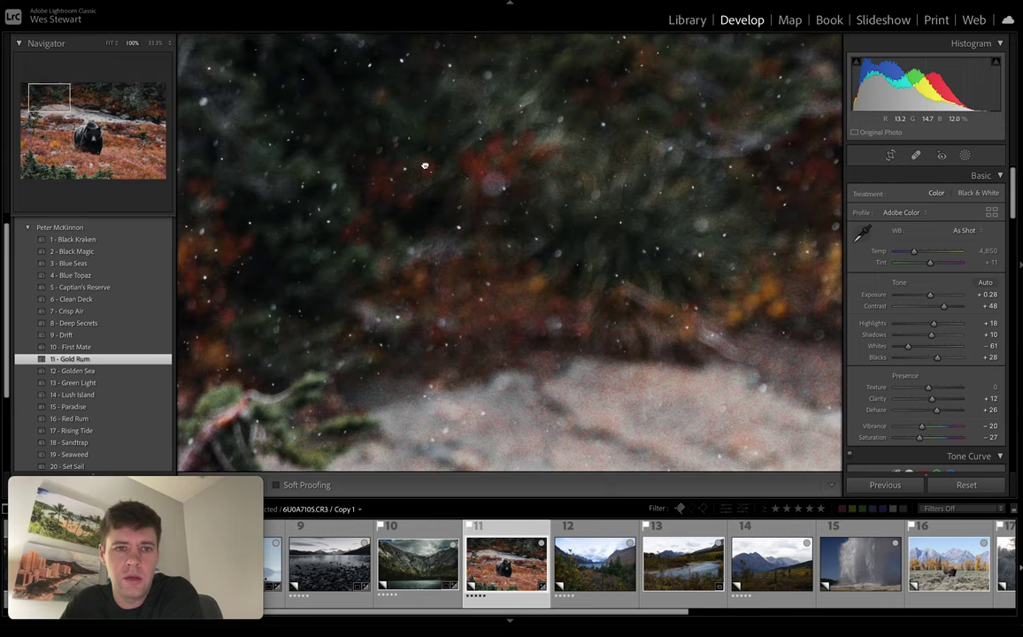
pyautogui.moveTo(424, 165); pyautogui.dragTo(604, 205)
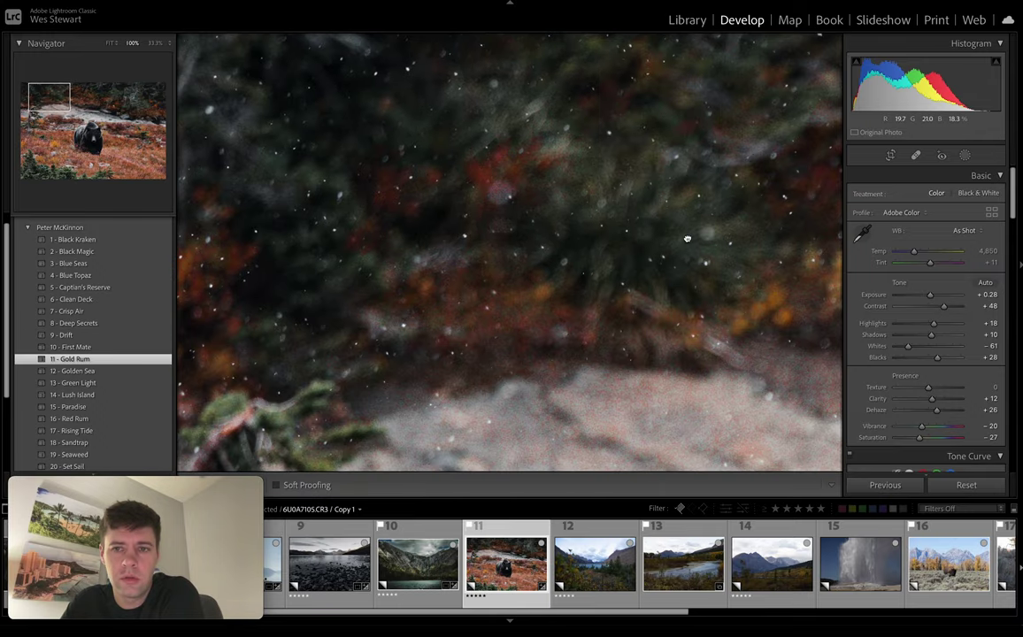
pyautogui.moveTo(686, 239); pyautogui.dragTo(275, 231)
pyautogui.moveTo(561, 316); pyautogui.dragTo(531, 230)
pyautogui.moveTo(602, 283); pyautogui.dragTo(518, 193)
pyautogui.click(518, 193)
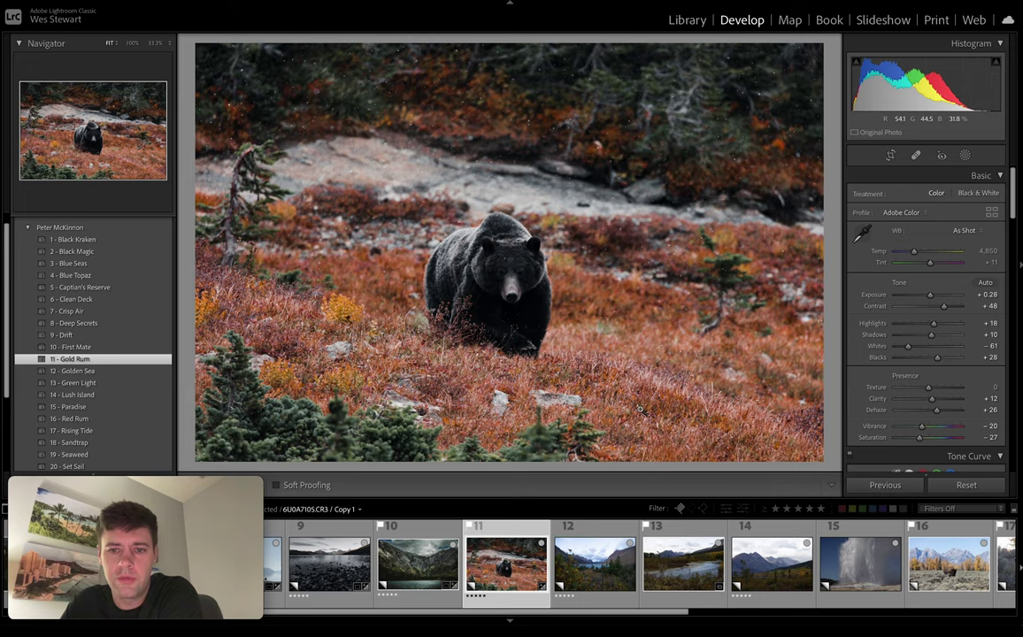
pyautogui.click(659, 132)
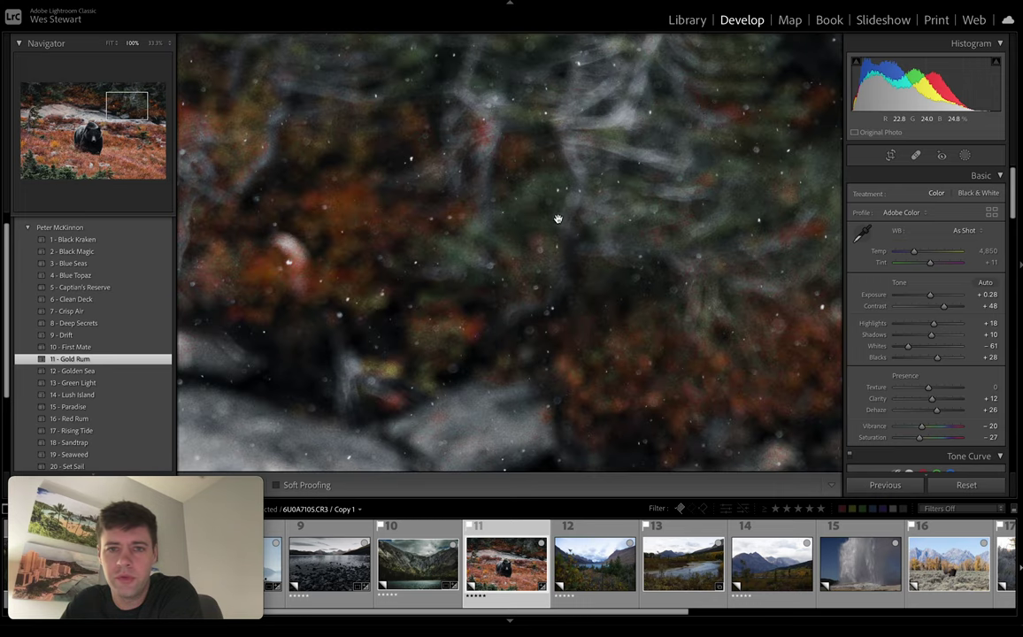
pyautogui.click(559, 217)
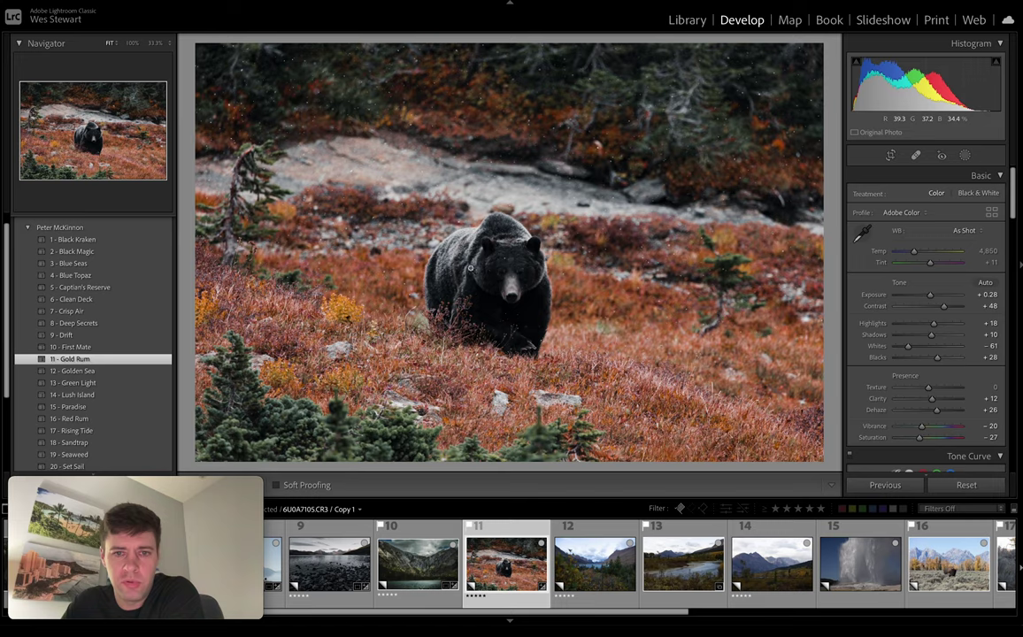
# - Add a subject mask to the bear and set the mask's Shadows to 100 and Exposure to 0.21
pyautogui.click(964, 154)
pyautogui.click(886, 193)
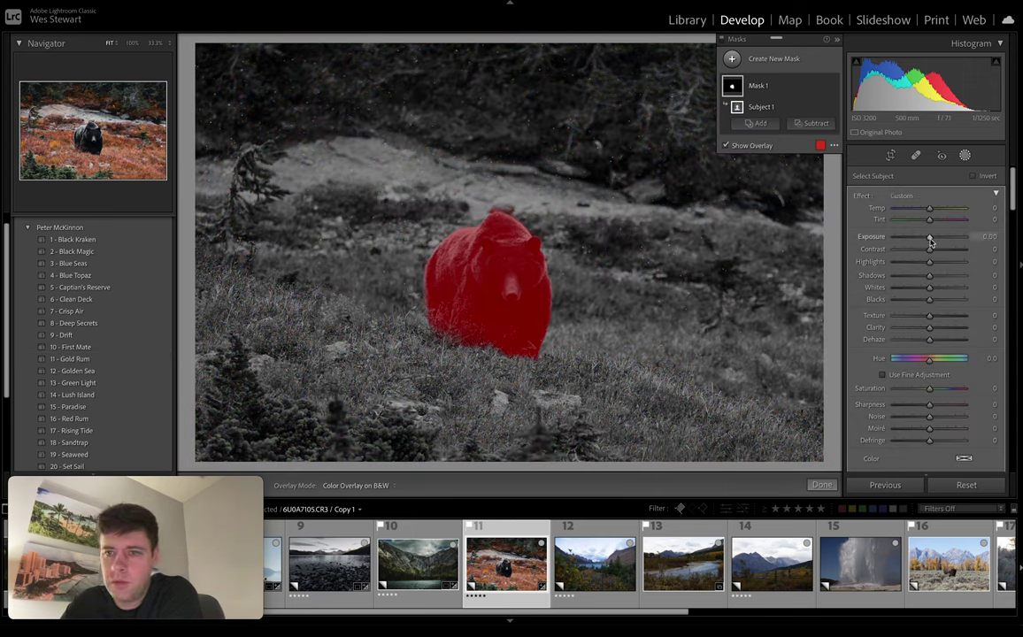
pyautogui.press('o')
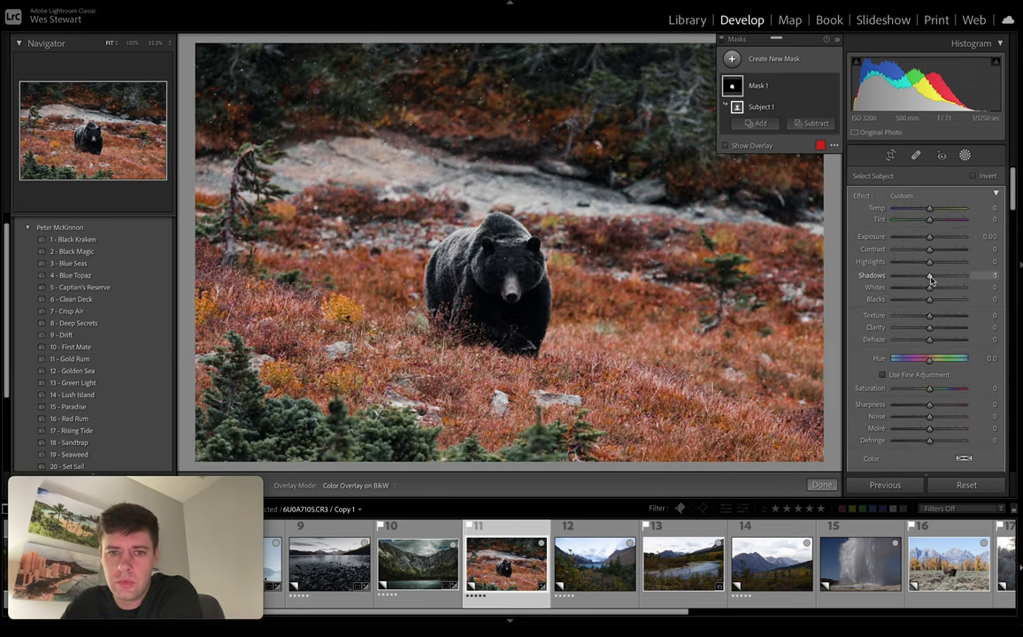
pyautogui.moveTo(930, 279); pyautogui.dragTo(979, 279)
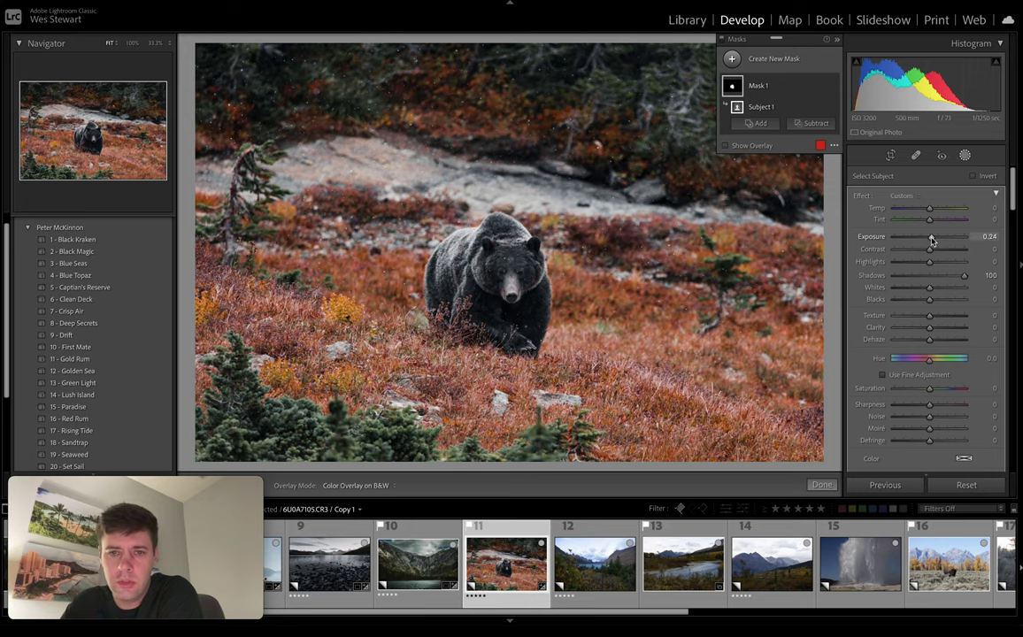
pyautogui.moveTo(931, 240); pyautogui.dragTo(929, 240)
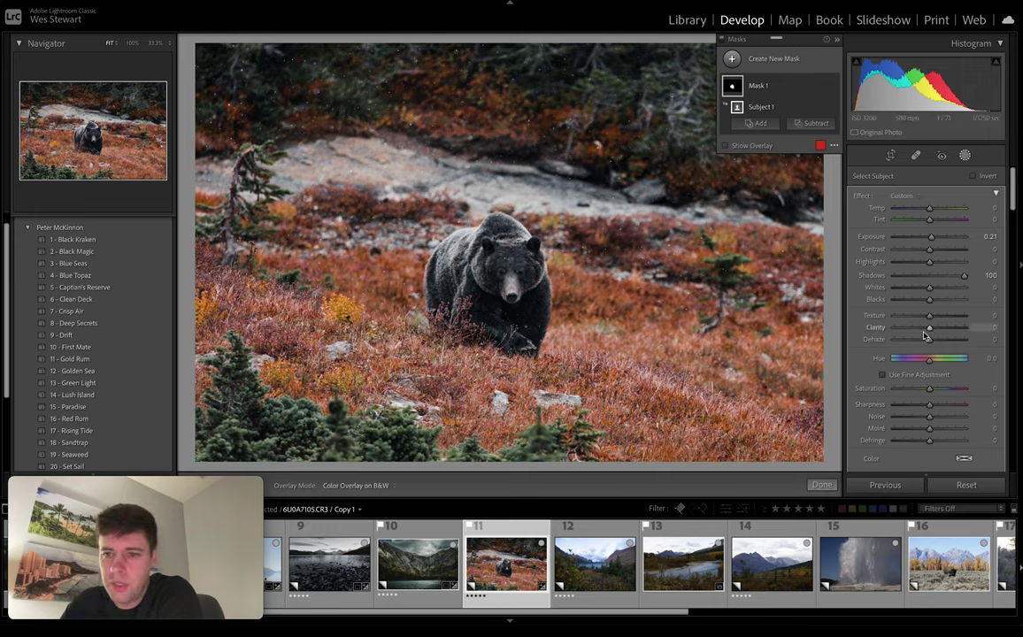
pyautogui.click(964, 156)
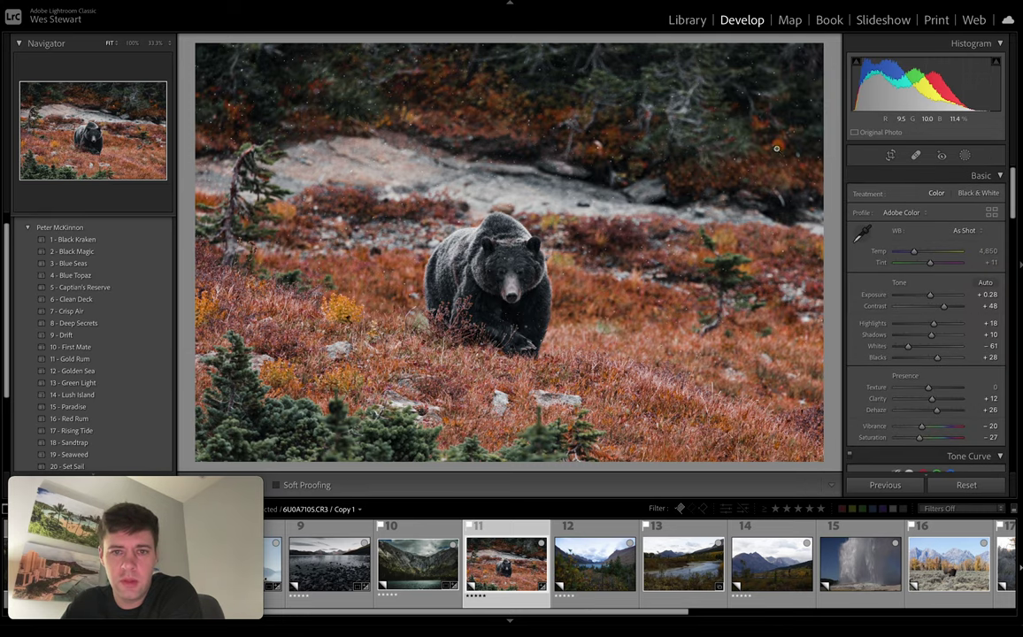
# - Crop the bear photo to 16 x 10, tightened from the upper right so the bear sits larger and right of centre
pyautogui.click(891, 156)
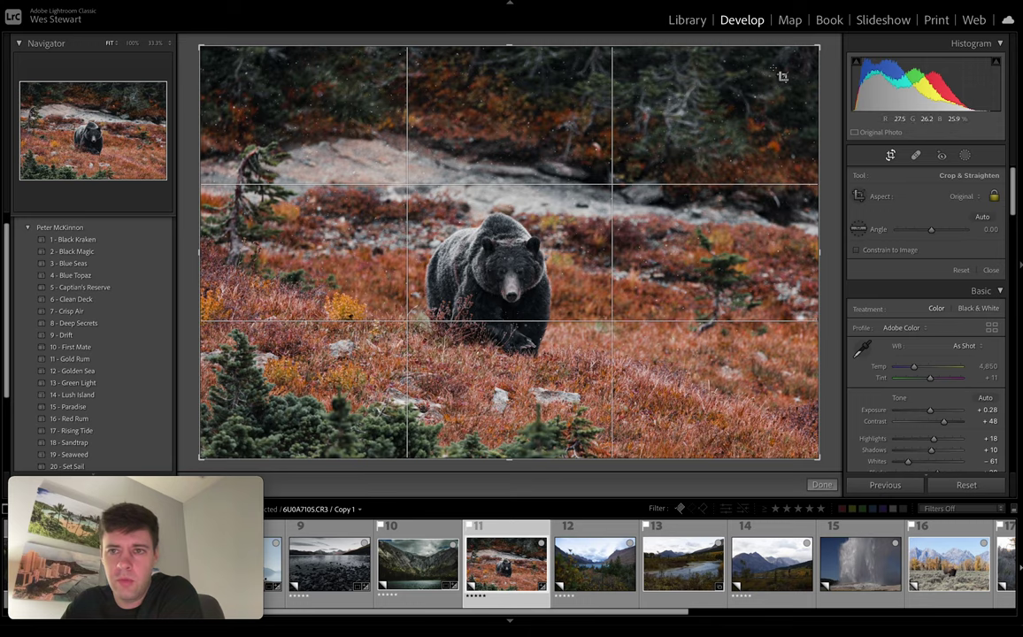
pyautogui.moveTo(736, 45); pyautogui.dragTo(760, 79)
pyautogui.click(965, 197)
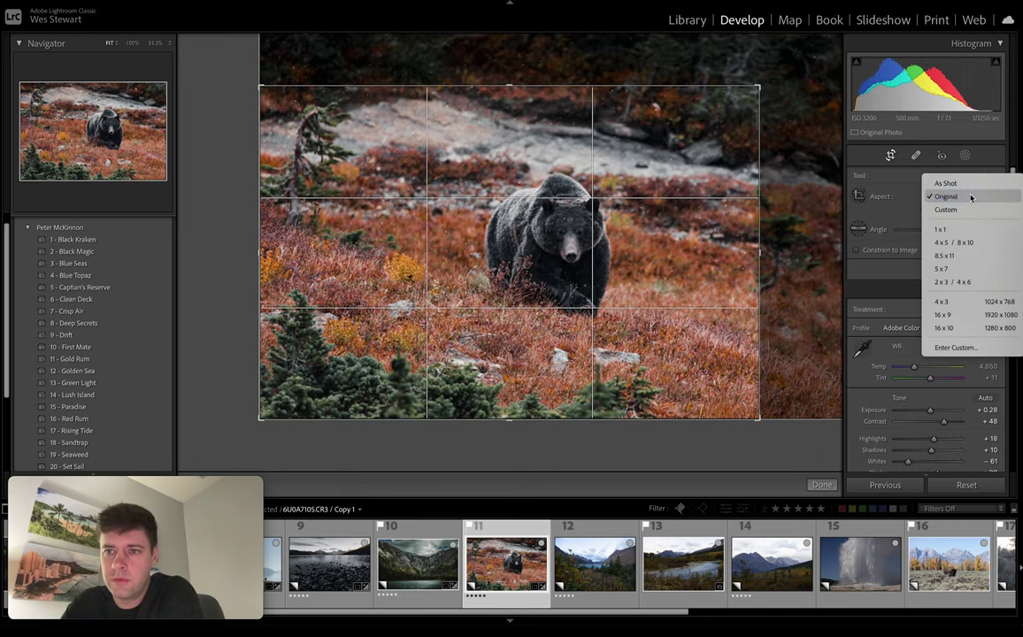
pyautogui.click(945, 328)
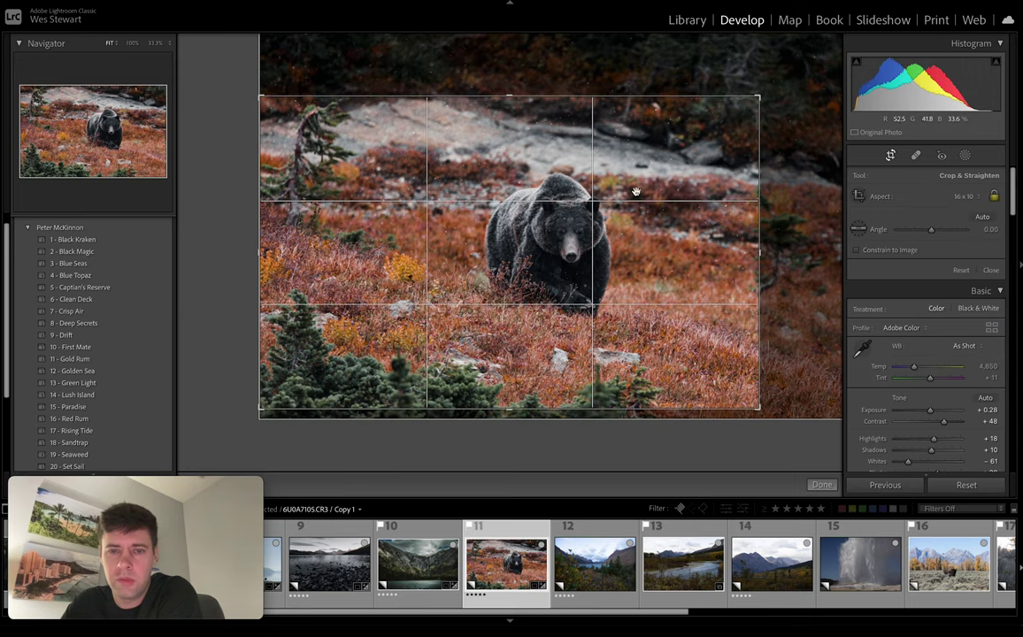
pyautogui.moveTo(766, 97); pyautogui.dragTo(770, 86)
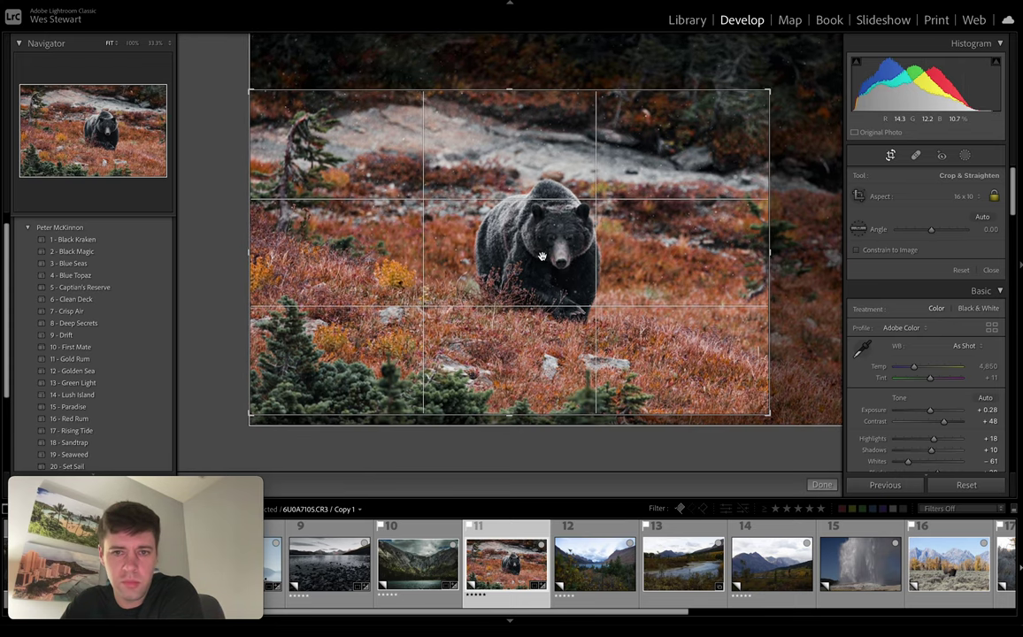
pyautogui.moveTo(541, 252); pyautogui.dragTo(540, 258)
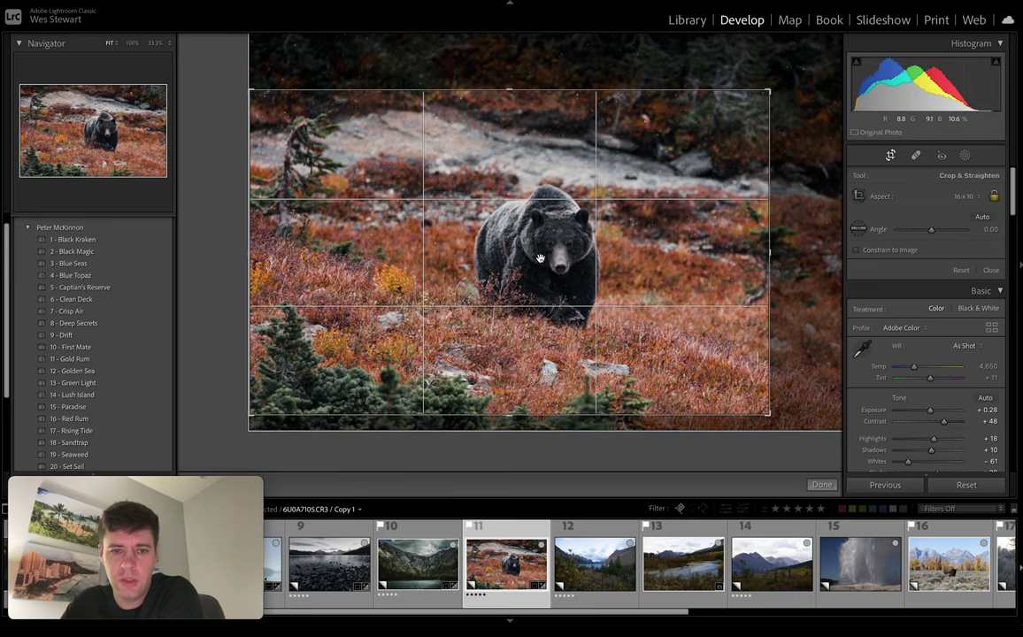
pyautogui.click(891, 155)
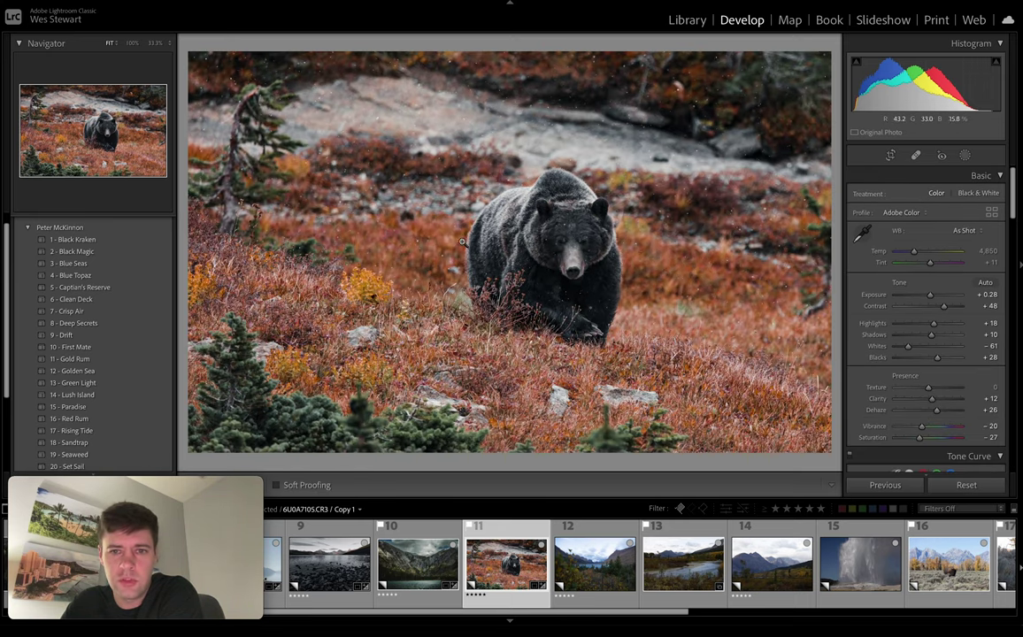
# - Inspect the bear's muzzle and front claws at 100%, and compare the whole edited bear photo with its original several times
pyautogui.click(541, 299)
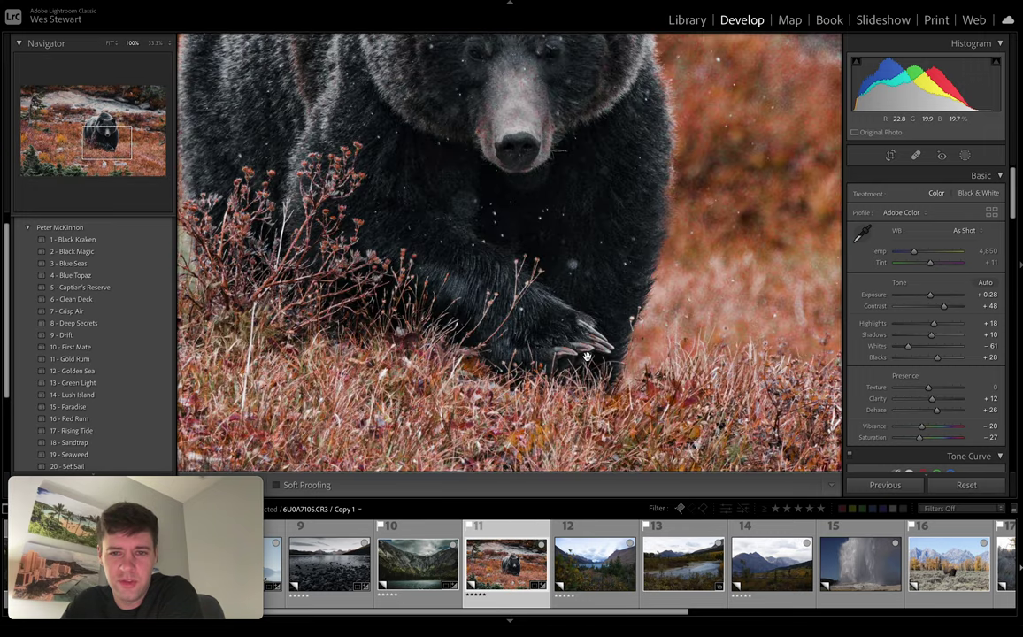
pyautogui.moveTo(547, 239); pyautogui.dragTo(545, 283)
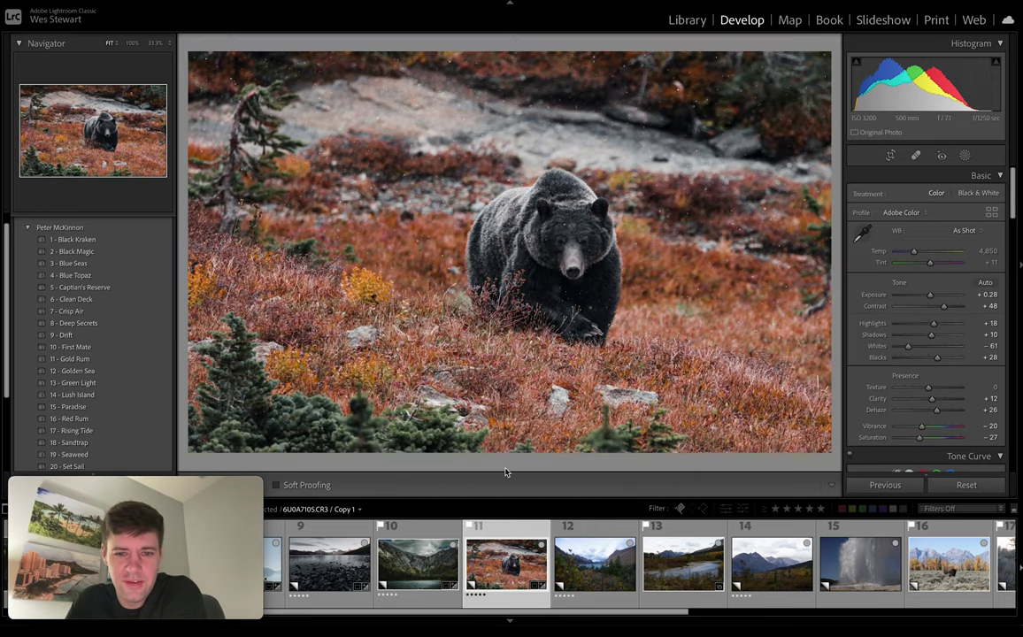
pyautogui.press('\\')
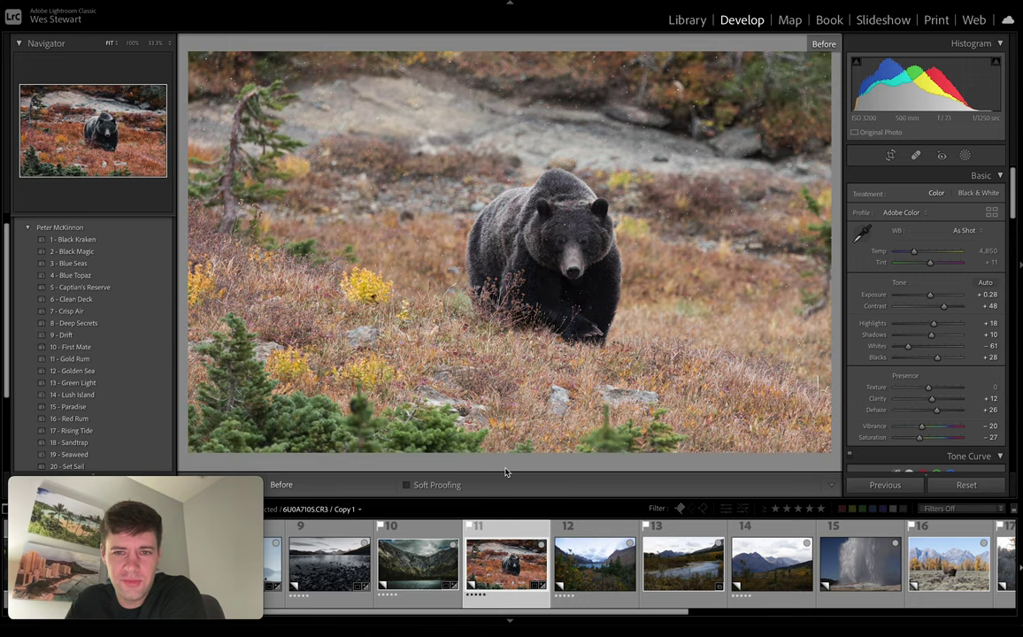
pyautogui.press('\\')
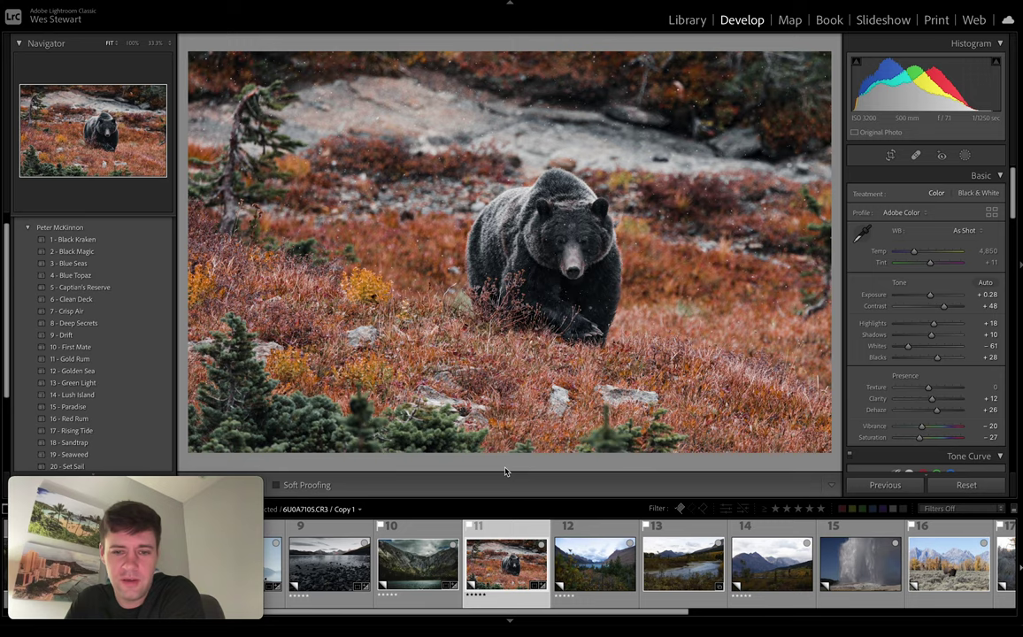
pyautogui.press('\\')
pyautogui.press('\\')
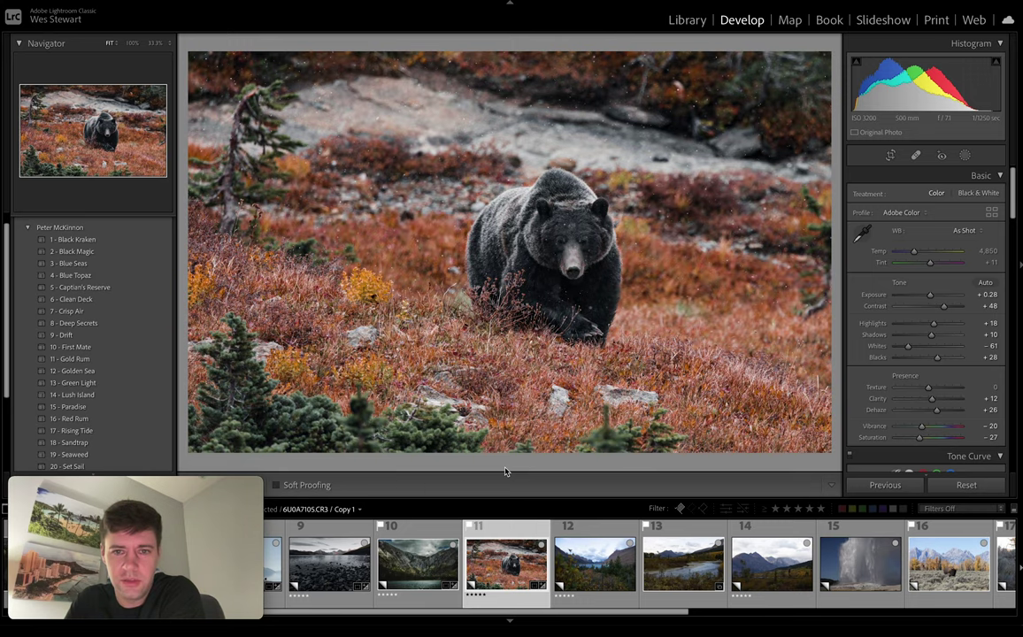
pyautogui.press('\\')
pyautogui.press('\\')
pyautogui.press('\\')
pyautogui.press('\\')
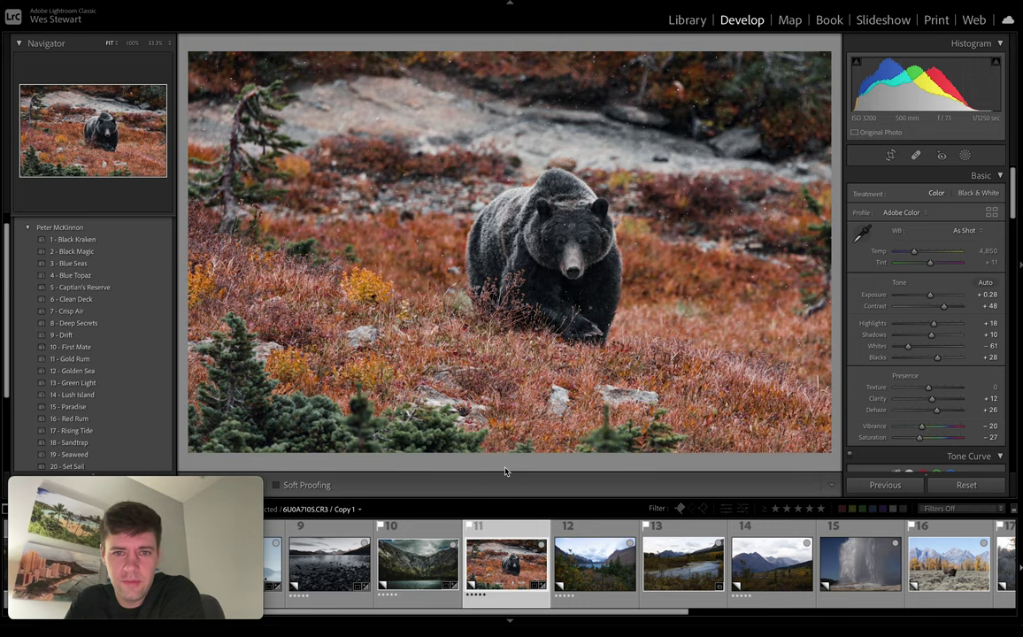
pyautogui.press('\\')
pyautogui.press('\\')
# - Open the unedited lake photo with blurred autumn leaves and examine the small island at up to 400%, ending at the fitted view
pyautogui.click(554, 564)
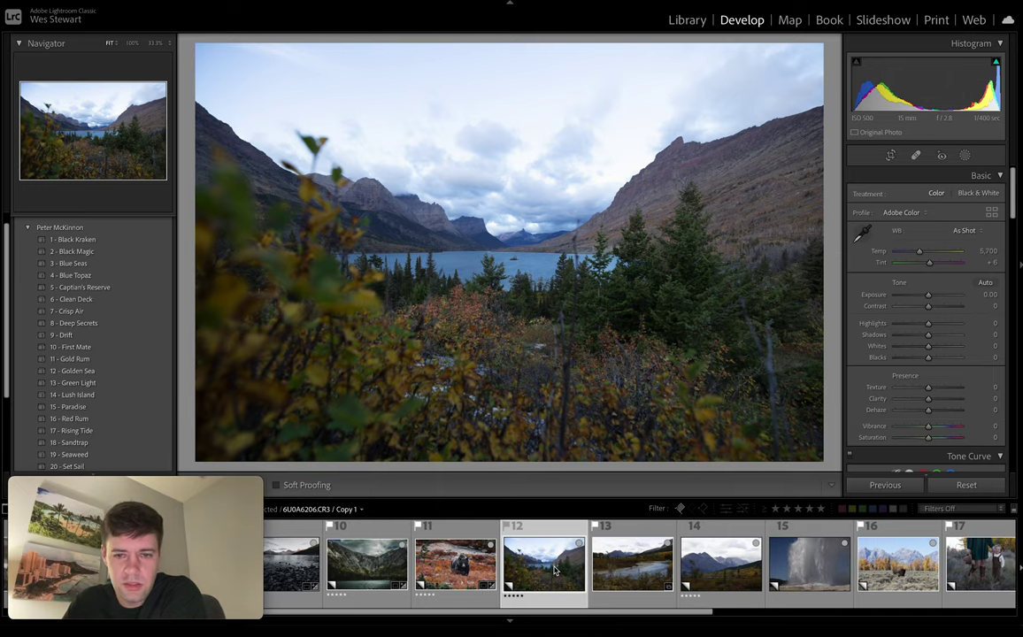
pyautogui.click(513, 258)
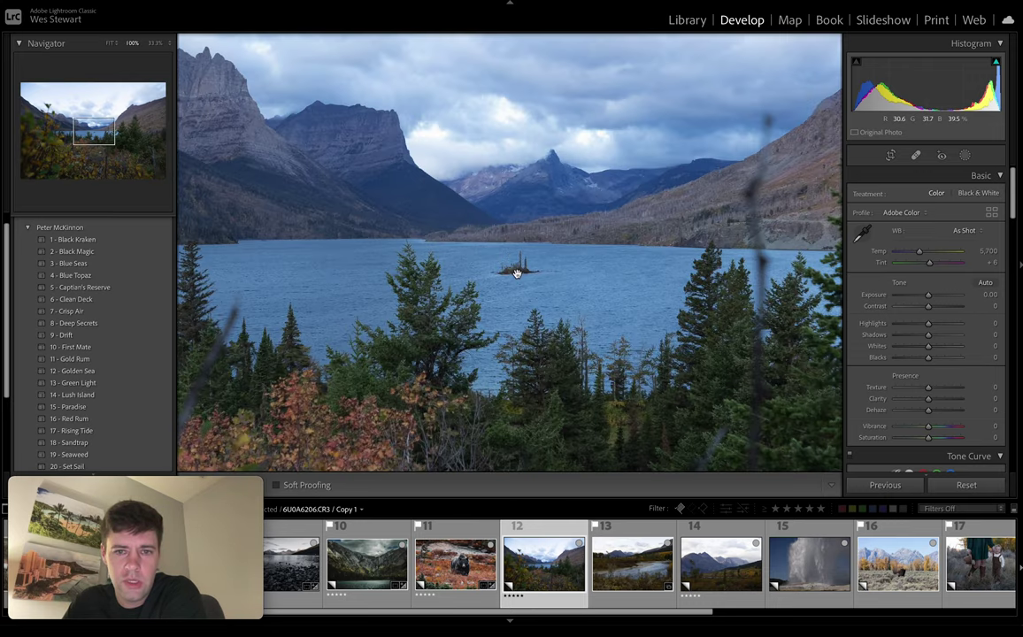
pyautogui.hotkey('ctrl', '=')
pyautogui.hotkey('ctrl', '=')
pyautogui.hotkey('ctrl', '=')
pyautogui.hotkey('ctrl', '-')
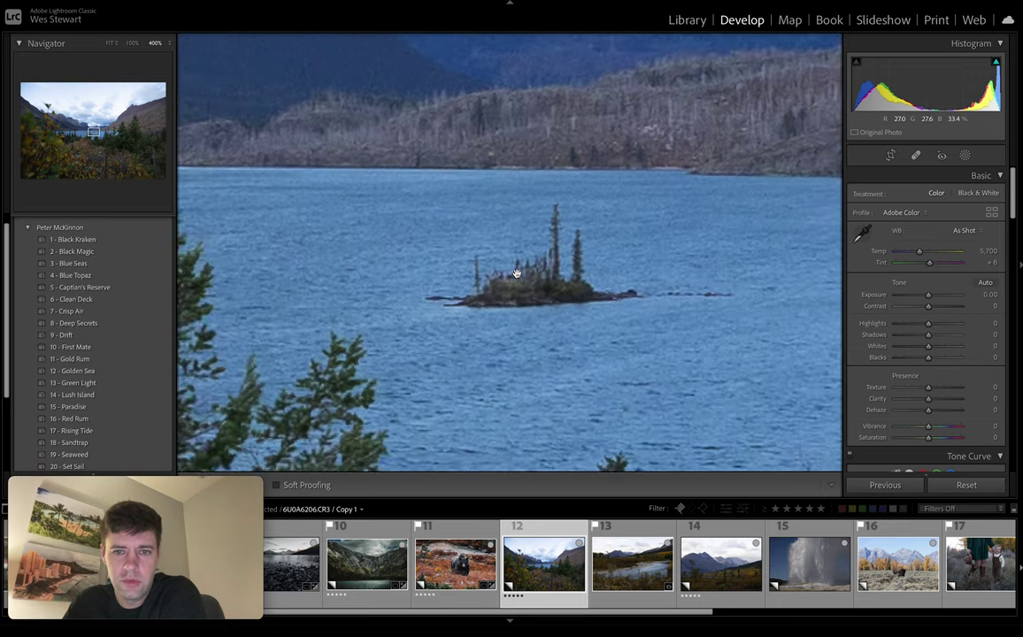
pyautogui.hotkey('ctrl', '-')
pyautogui.hotkey('ctrl', '-')
pyautogui.hotkey('ctrl', '-')
pyautogui.hotkey('ctrl', '-')
pyautogui.hotkey('ctrl', '-')
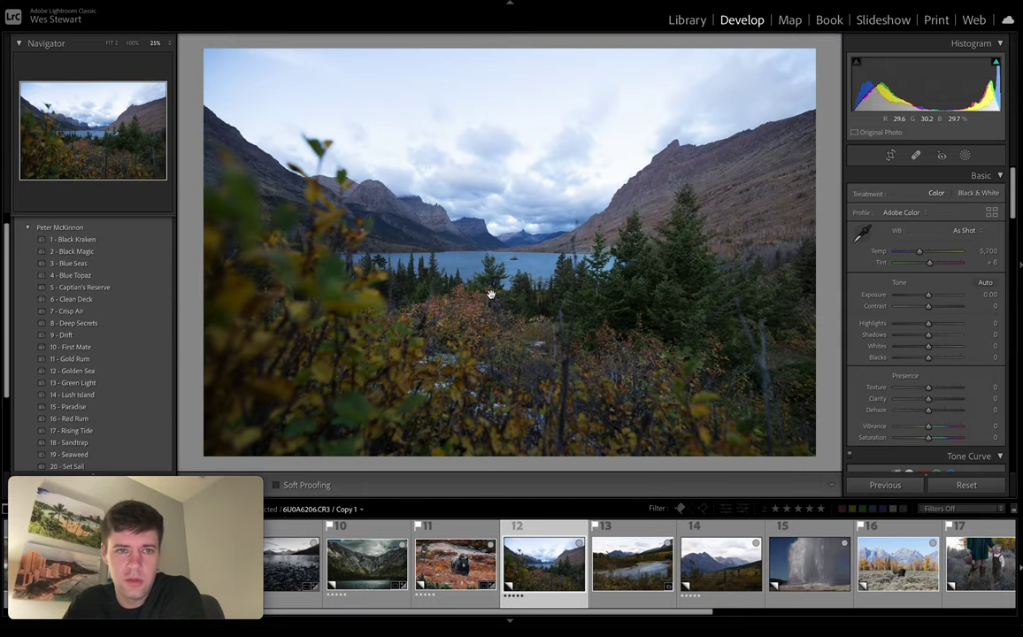
pyautogui.click(110, 43)
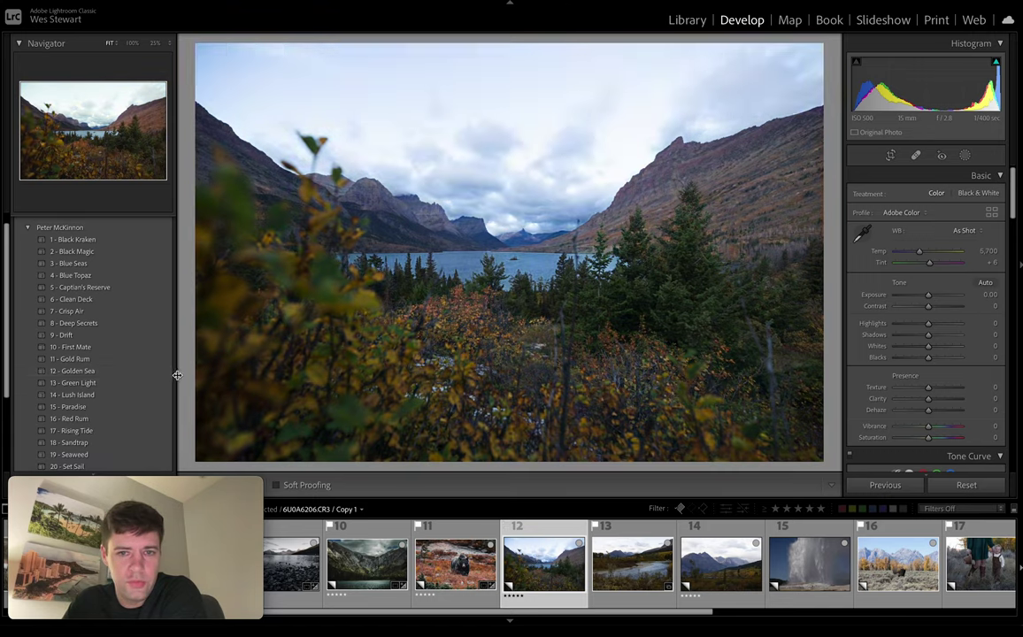
# - Apply the 12 - Golden Sea preset to the autumn lake photo and set Highlights to -100, Shadows to +78 and Blacks to -27
pyautogui.click(119, 370)
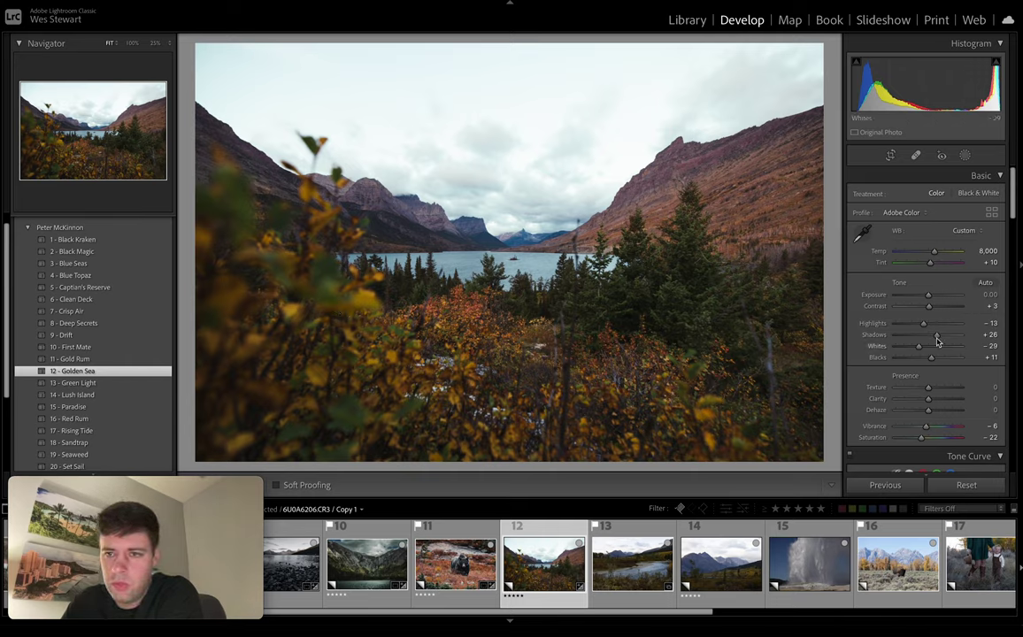
pyautogui.moveTo(923, 324); pyautogui.dragTo(894, 323)
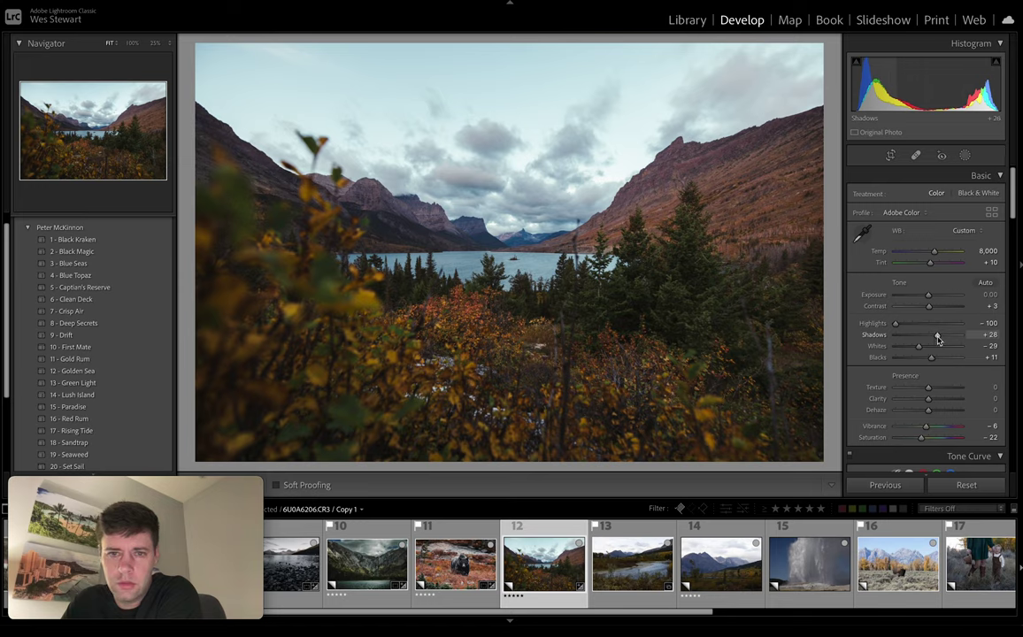
pyautogui.moveTo(939, 338); pyautogui.dragTo(955, 340)
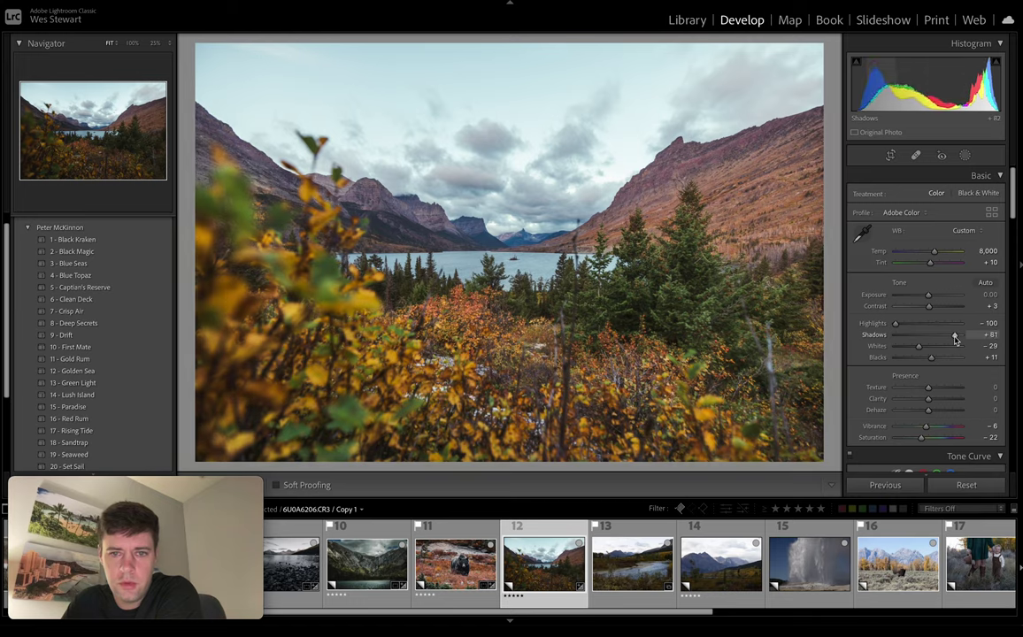
pyautogui.moveTo(955, 339); pyautogui.dragTo(920, 362)
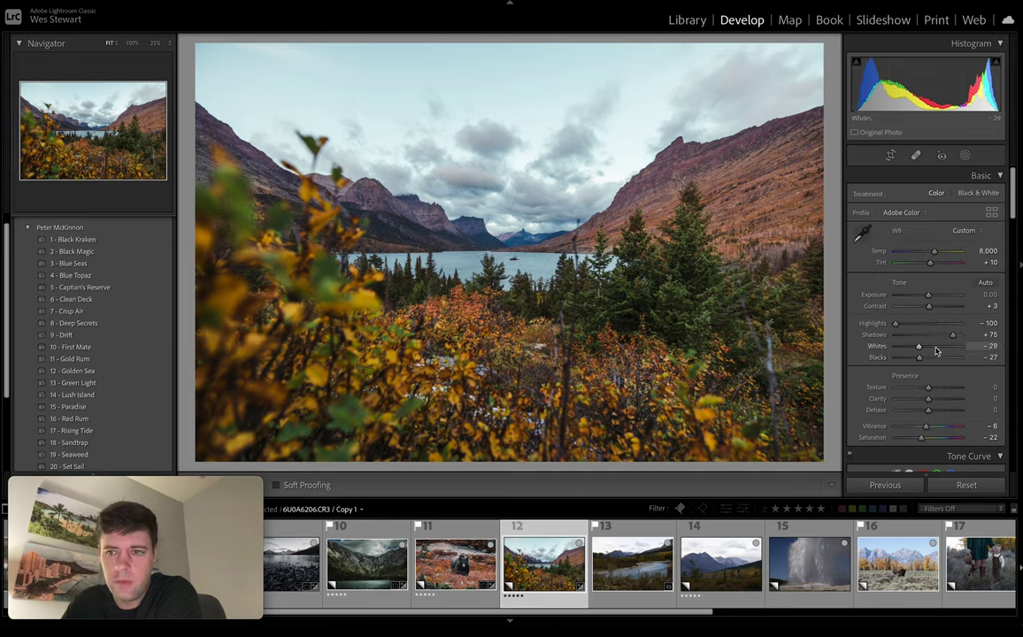
pyautogui.moveTo(952, 338); pyautogui.dragTo(953, 338)
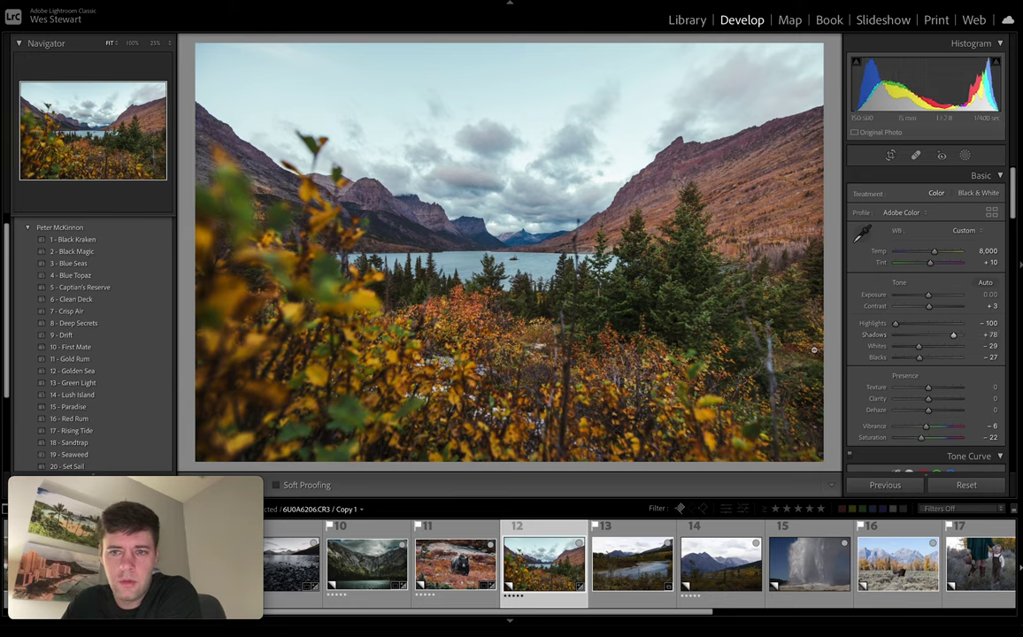
# - Crop the autumn lake photo to 16 x 10, shifted slightly to keep more foreground foliage and less sky
pyautogui.press('r')
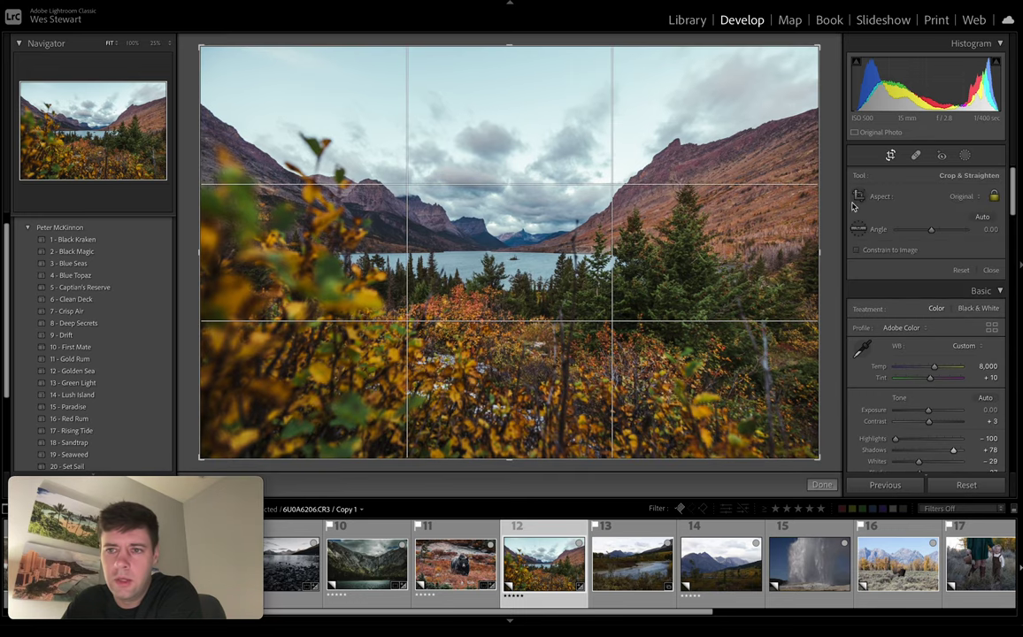
pyautogui.click(958, 197)
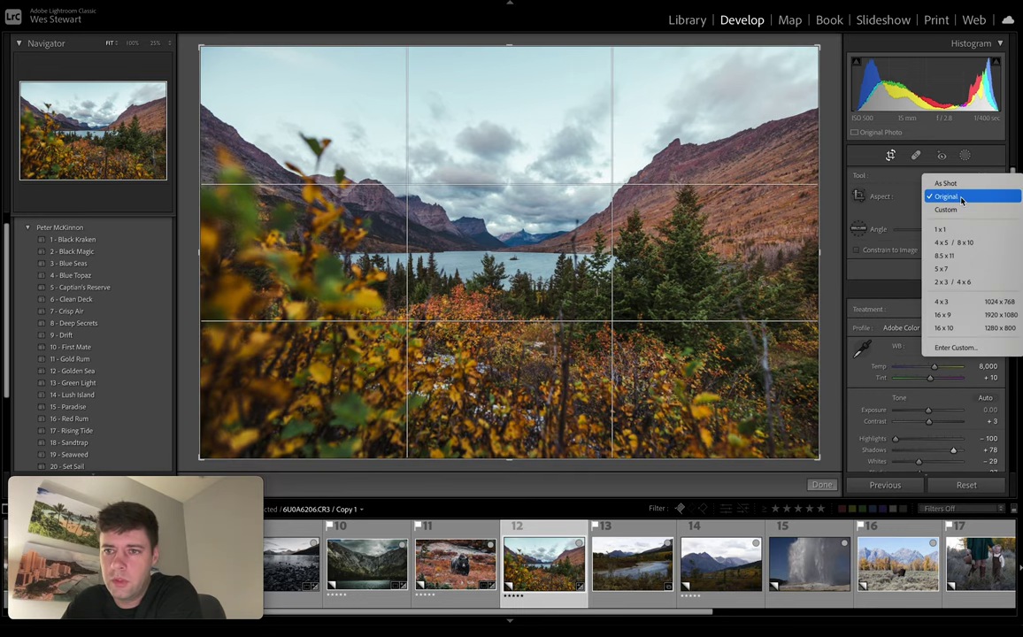
pyautogui.click(951, 327)
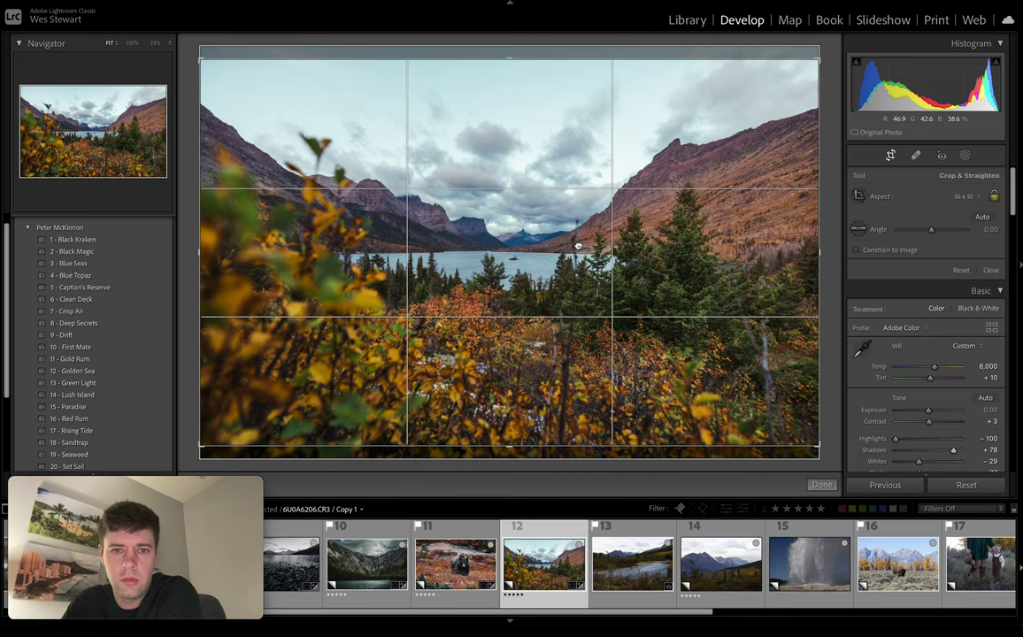
pyautogui.moveTo(578, 246)
pyautogui.mouseDown()
pyautogui.moveTo(577, 255)
pyautogui.moveTo(575, 243)
pyautogui.mouseUp()
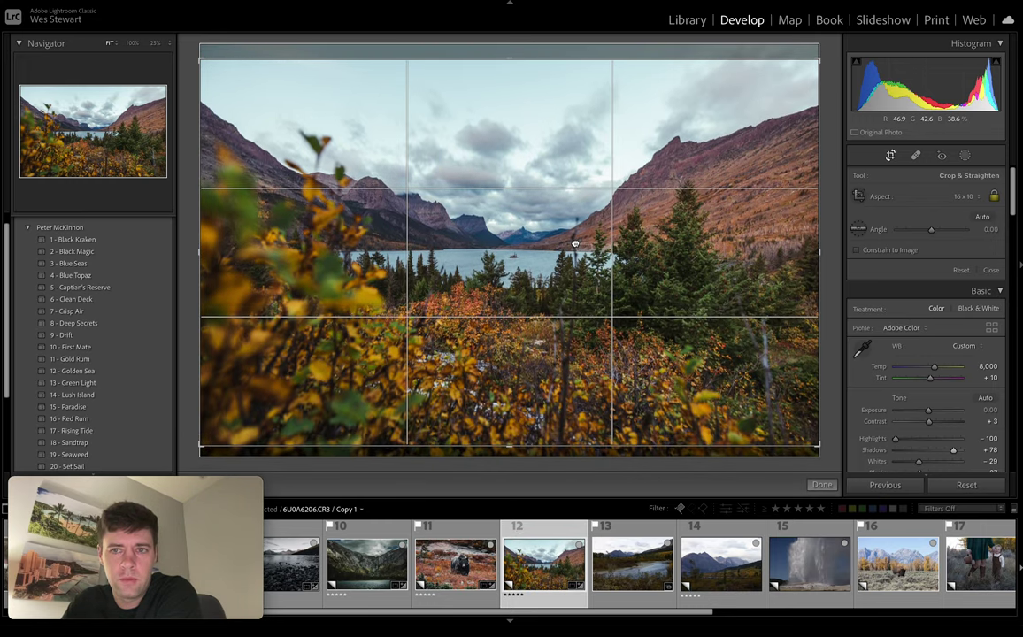
pyautogui.click(890, 155)
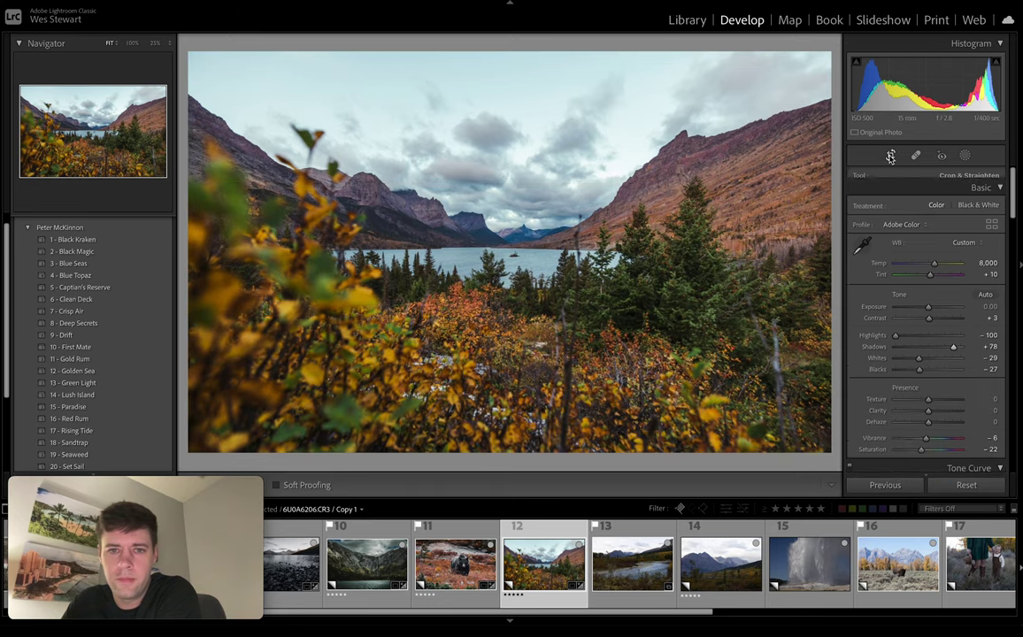
# - Compare the edited autumn lake photo with its original twice
pyautogui.press('\\')
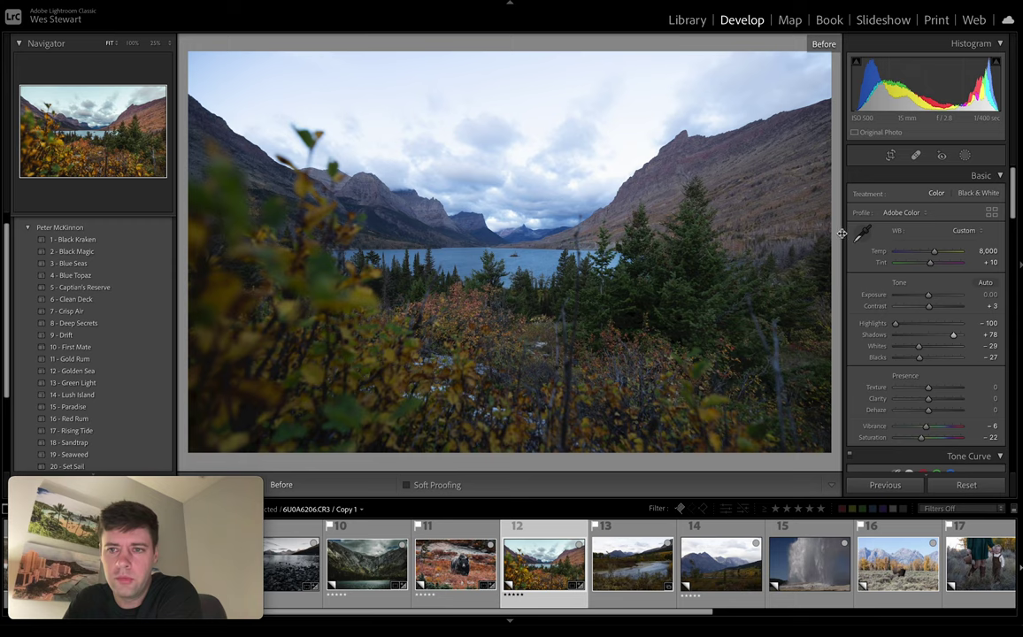
pyautogui.press('\\')
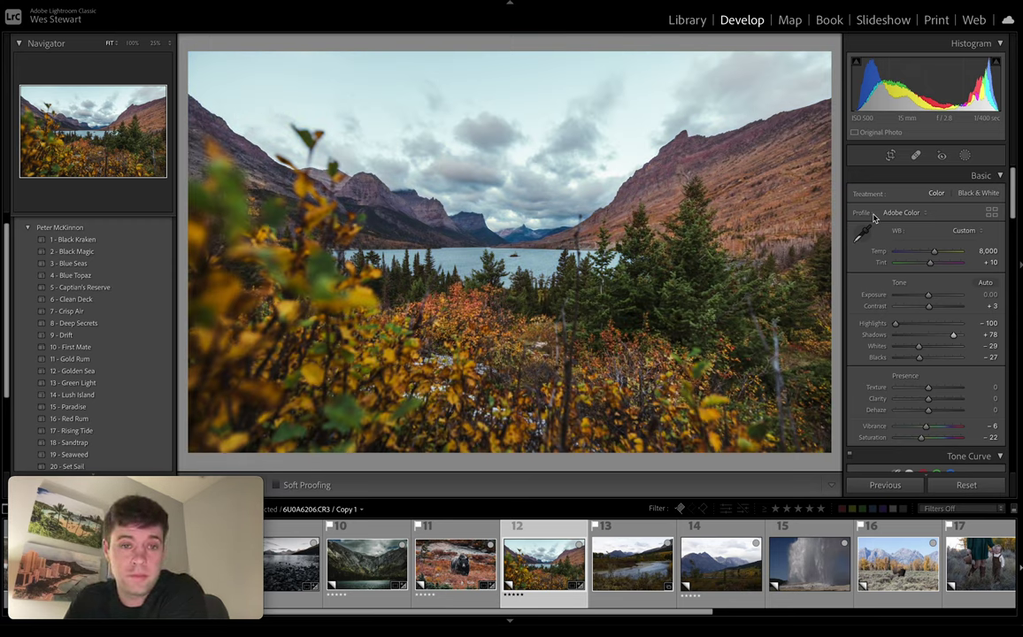
pyautogui.press('\\')
pyautogui.press('\\')
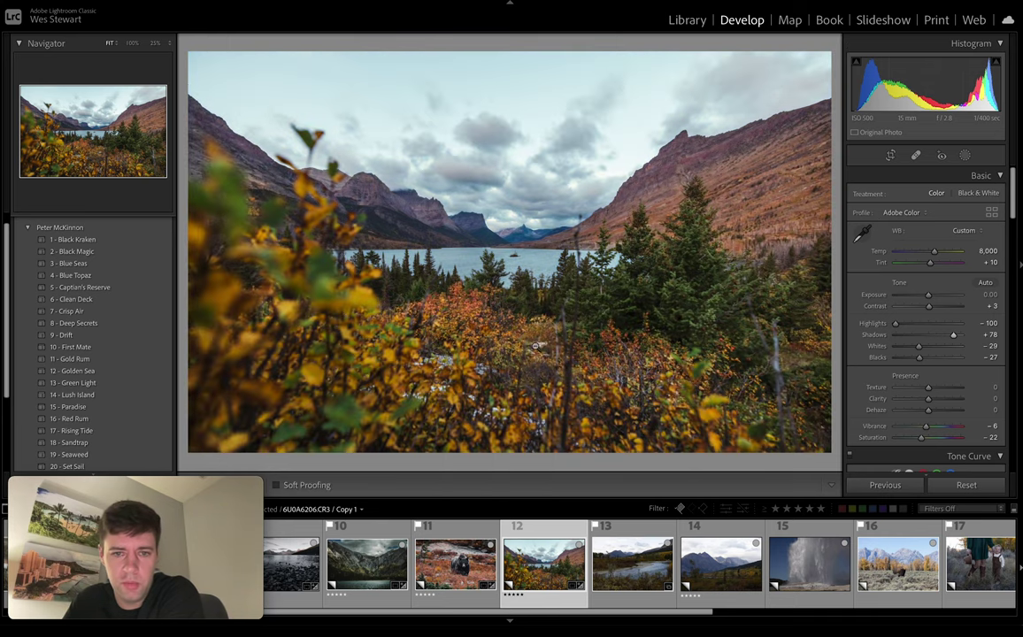
# - Apply the 13 - Green Light preset to the river photo, look over its Basic settings and revisit the edited autumn lake photo
pyautogui.click(634, 552)
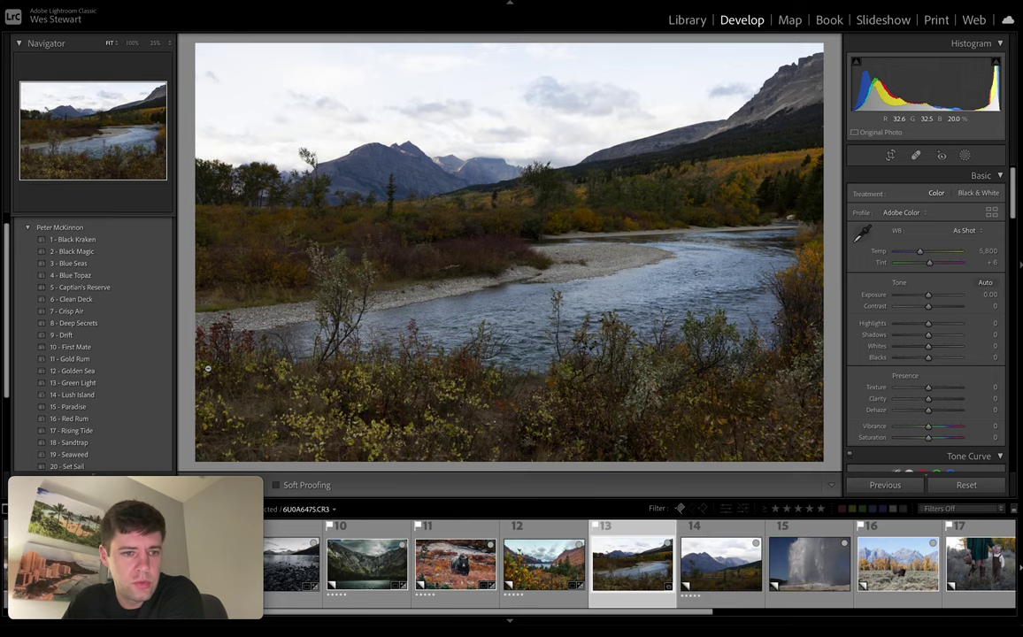
pyautogui.click(130, 386)
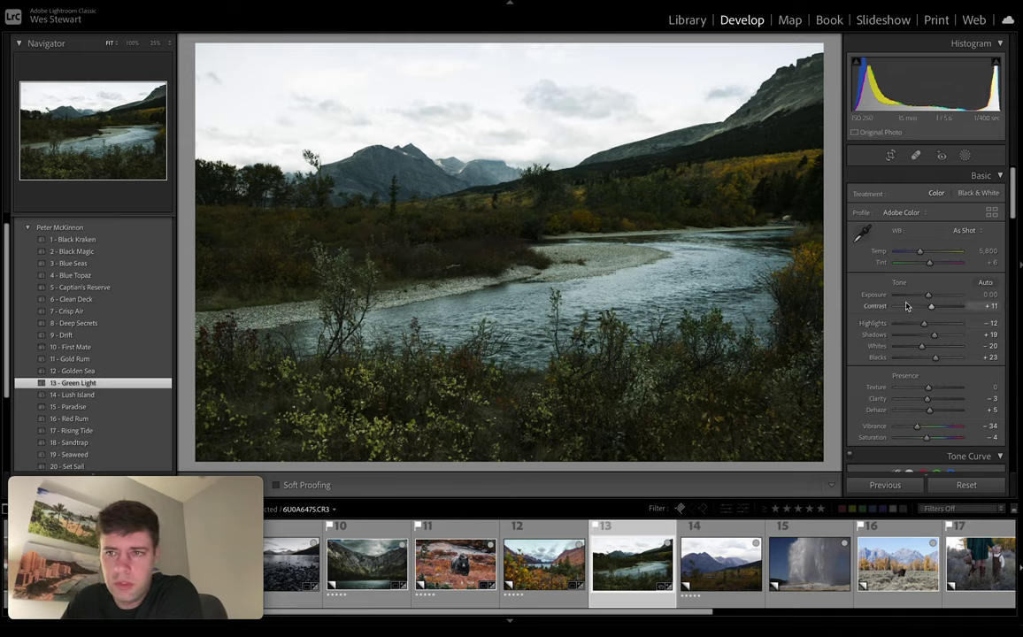
pyautogui.scroll(-4, 920, 338)
pyautogui.scroll(4, 920, 338)
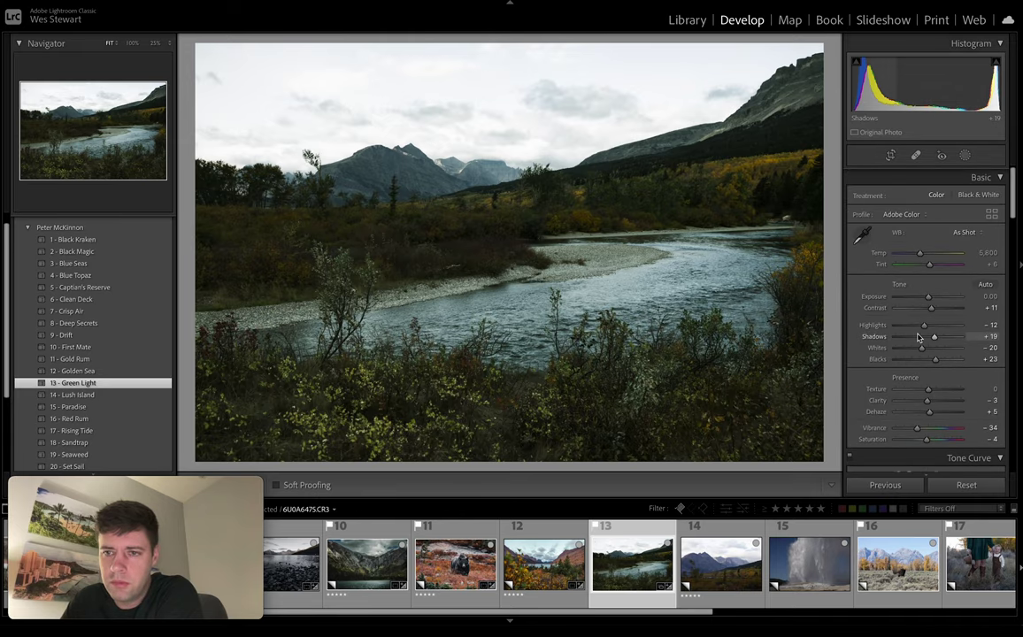
pyautogui.scroll(-1, 920, 353)
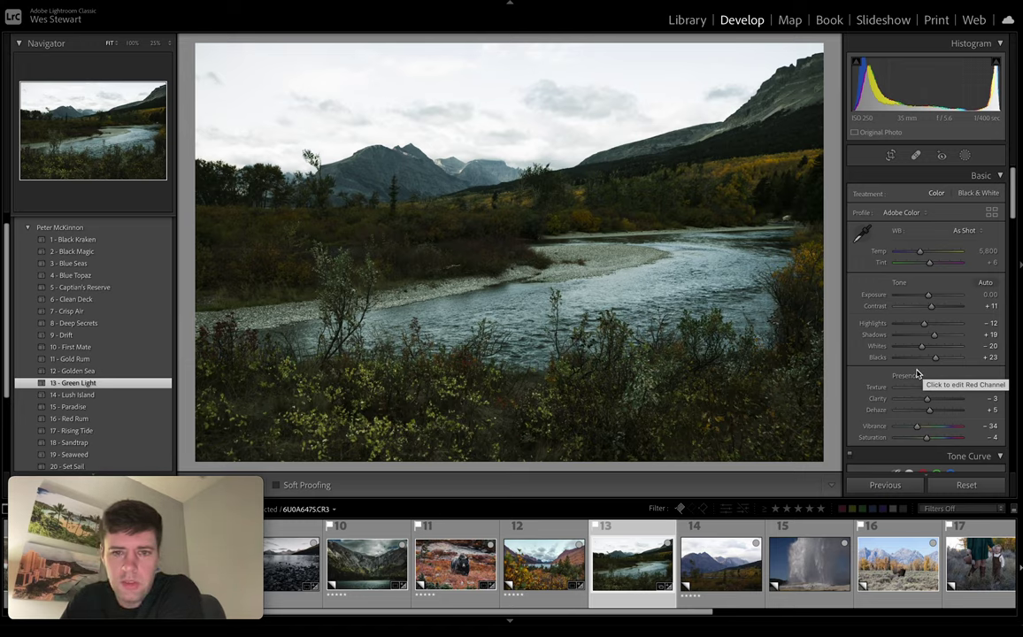
pyautogui.click(543, 571)
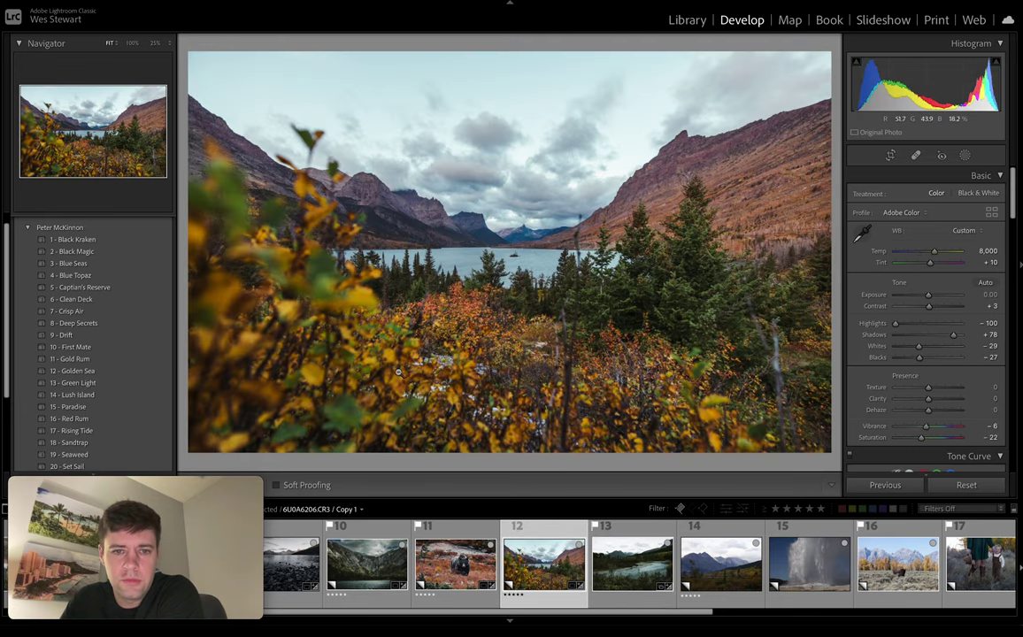
# - Fine-tune the river photo: set Temp to 6,360, Highlights to -100, Shadows to +88 and Blacks to -18
pyautogui.click(633, 570)
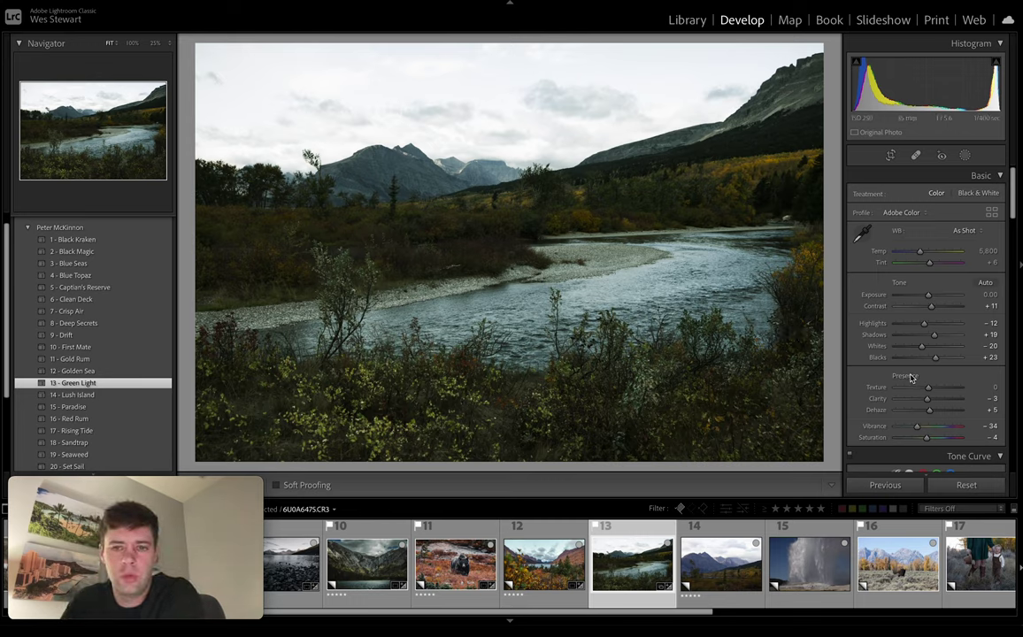
pyautogui.moveTo(935, 336); pyautogui.dragTo(943, 336)
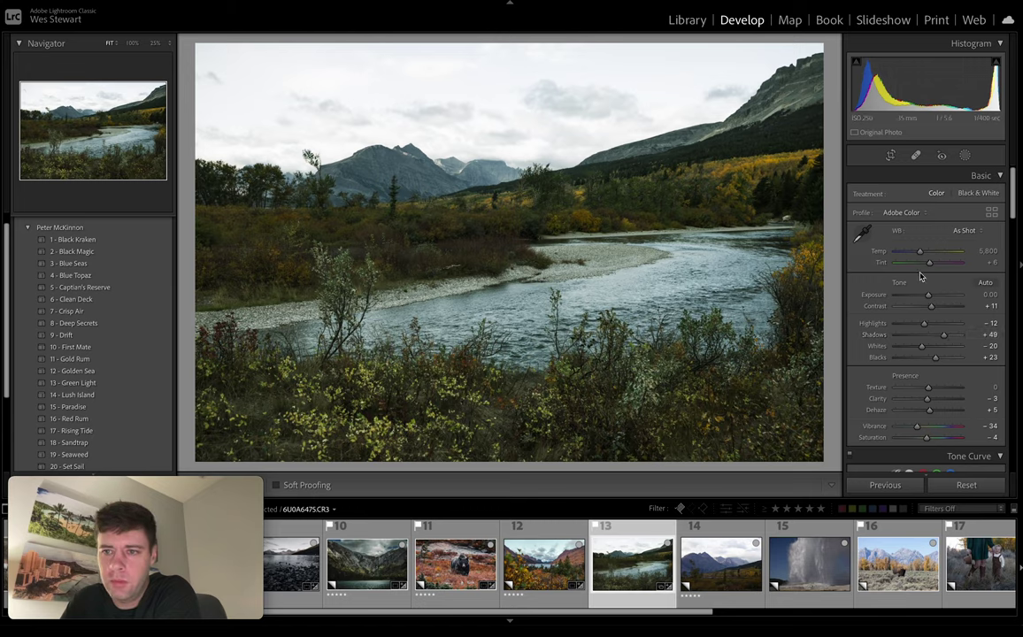
pyautogui.moveTo(920, 254); pyautogui.dragTo(923, 255)
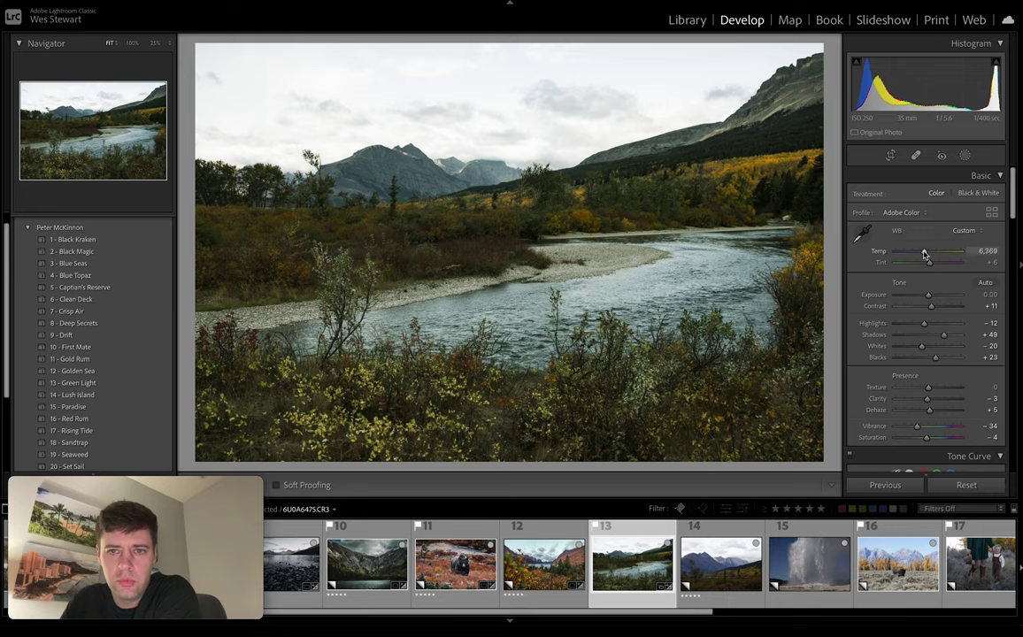
pyautogui.moveTo(943, 339); pyautogui.dragTo(922, 362)
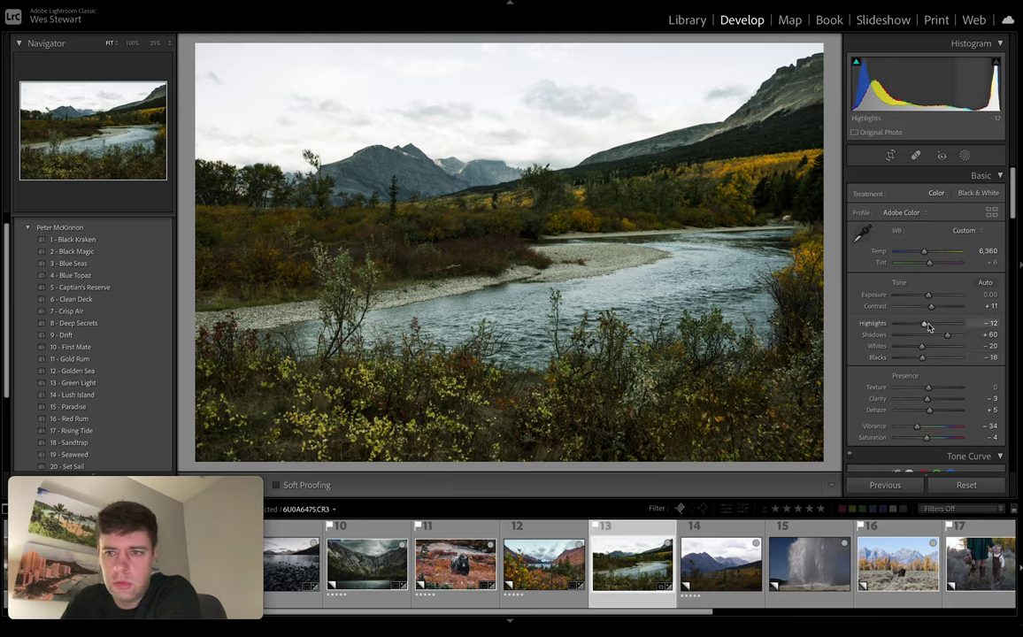
pyautogui.moveTo(924, 325); pyautogui.dragTo(894, 325)
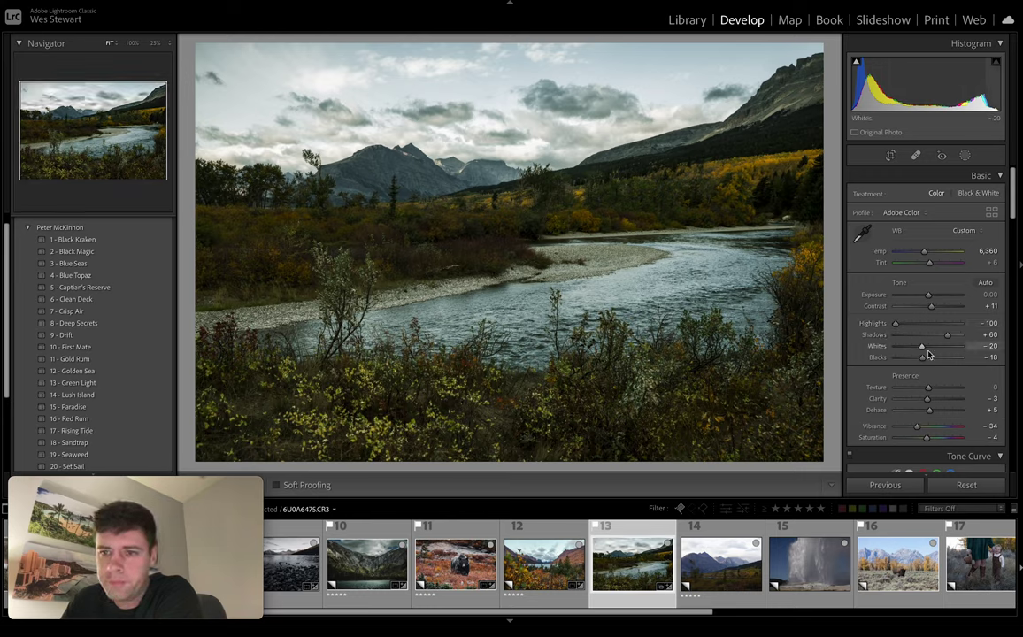
pyautogui.moveTo(948, 339); pyautogui.dragTo(957, 339)
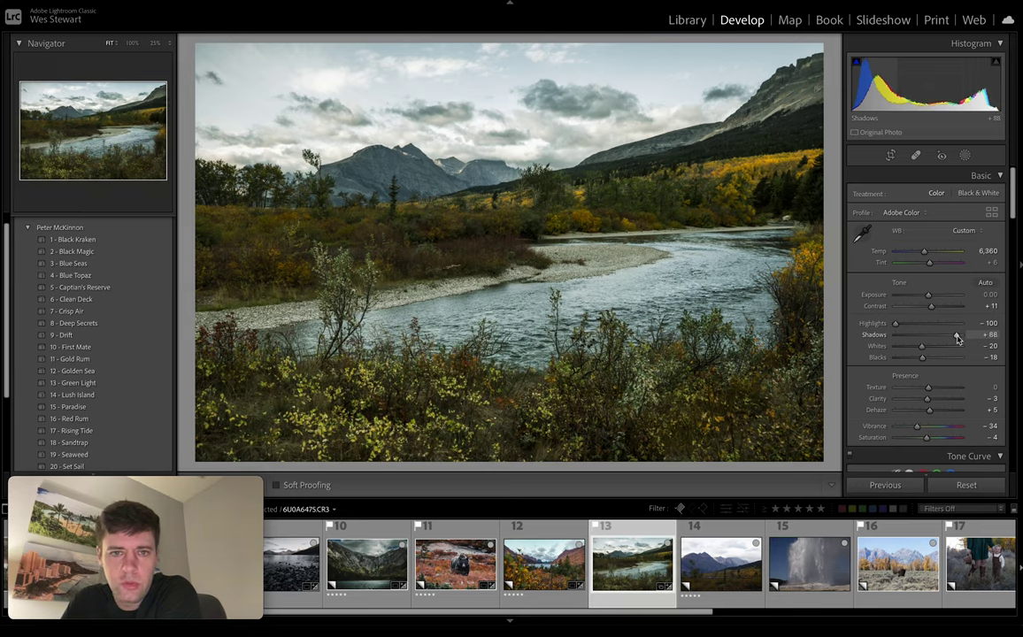
# - Review the river photo's HSL saturation and luminance, then set Blue luminance to -23 and brighten the yellow tones
pyautogui.scroll(-1, 957, 339)
pyautogui.scroll(-10, 957, 339)
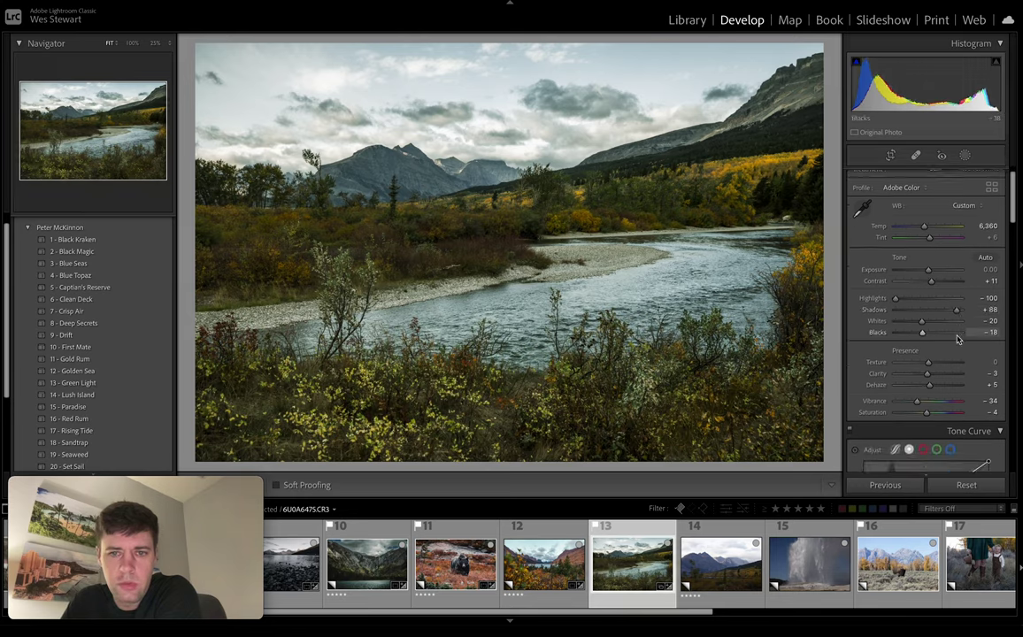
pyautogui.scroll(-4, 957, 338)
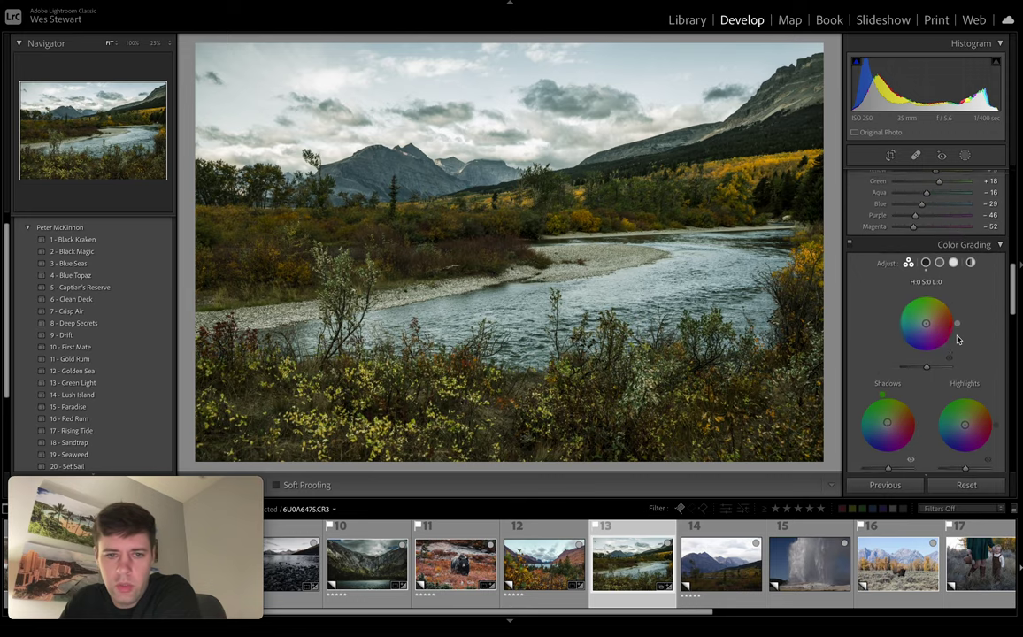
pyautogui.scroll(6, 957, 339)
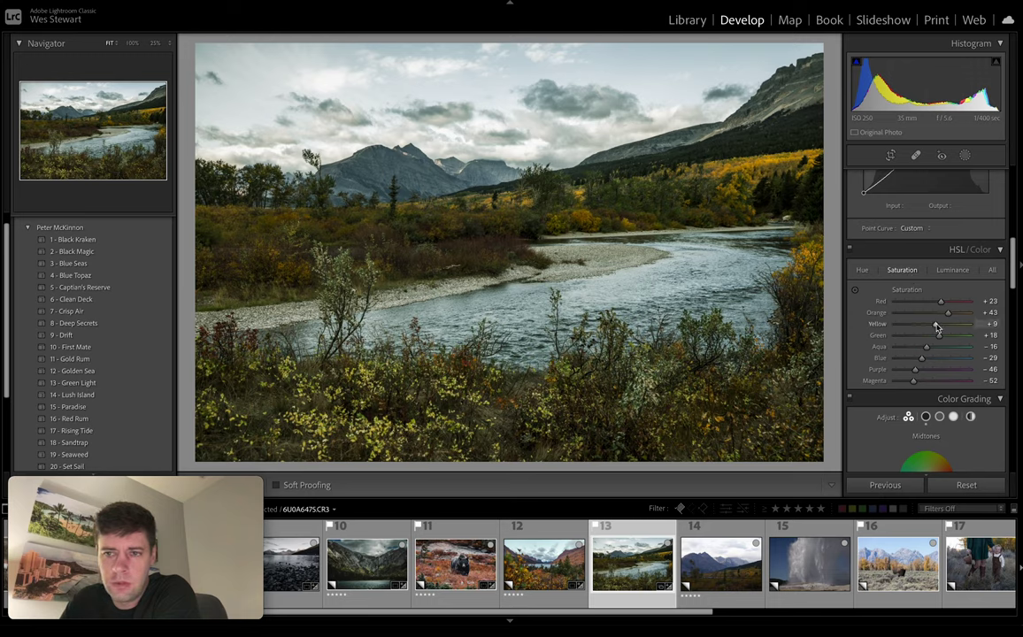
pyautogui.click(952, 269)
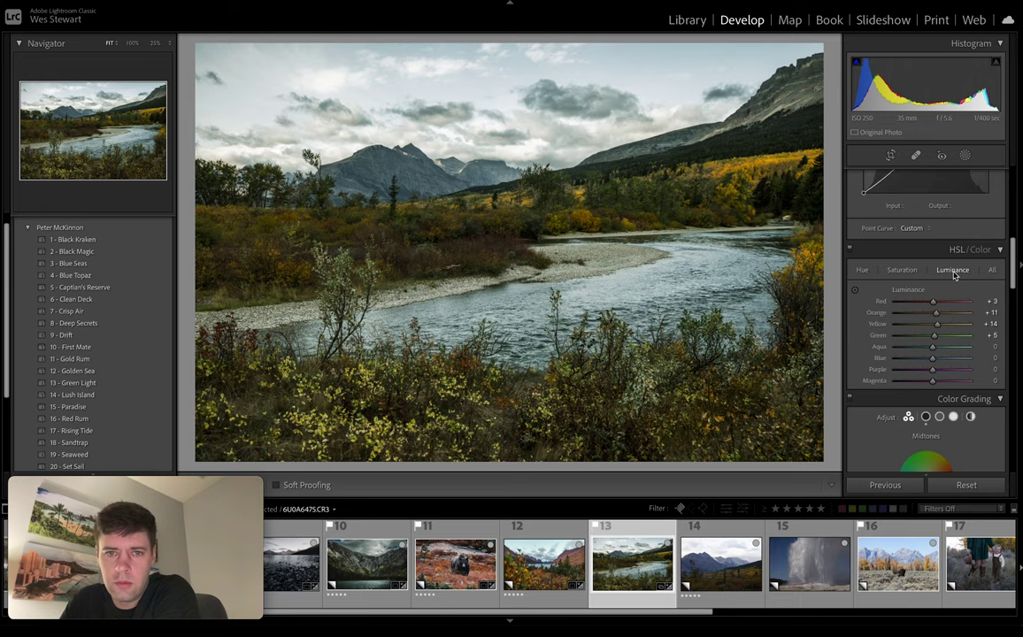
pyautogui.click(902, 268)
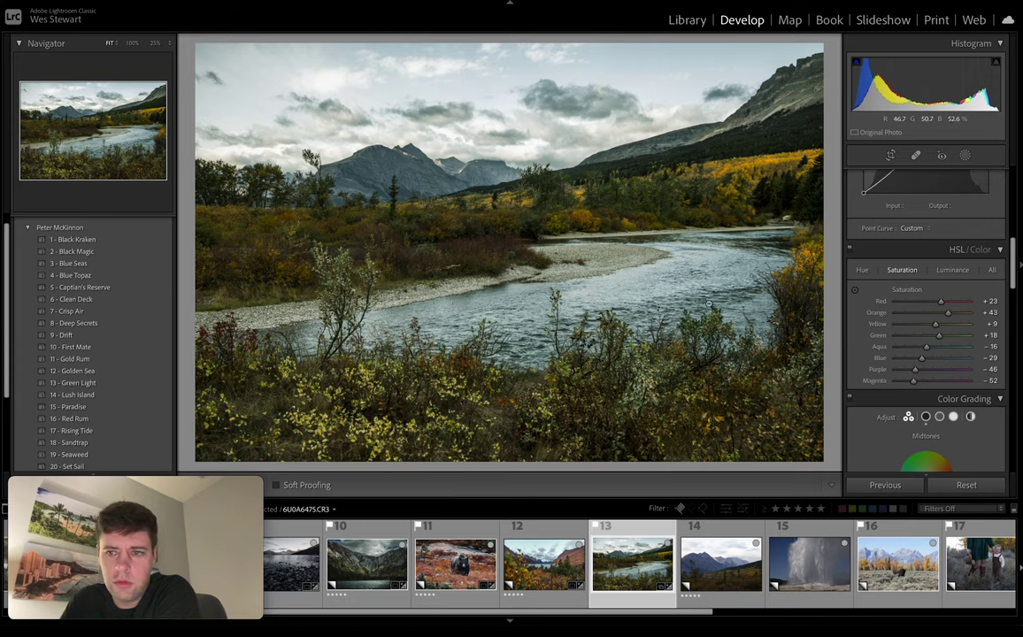
pyautogui.click(953, 270)
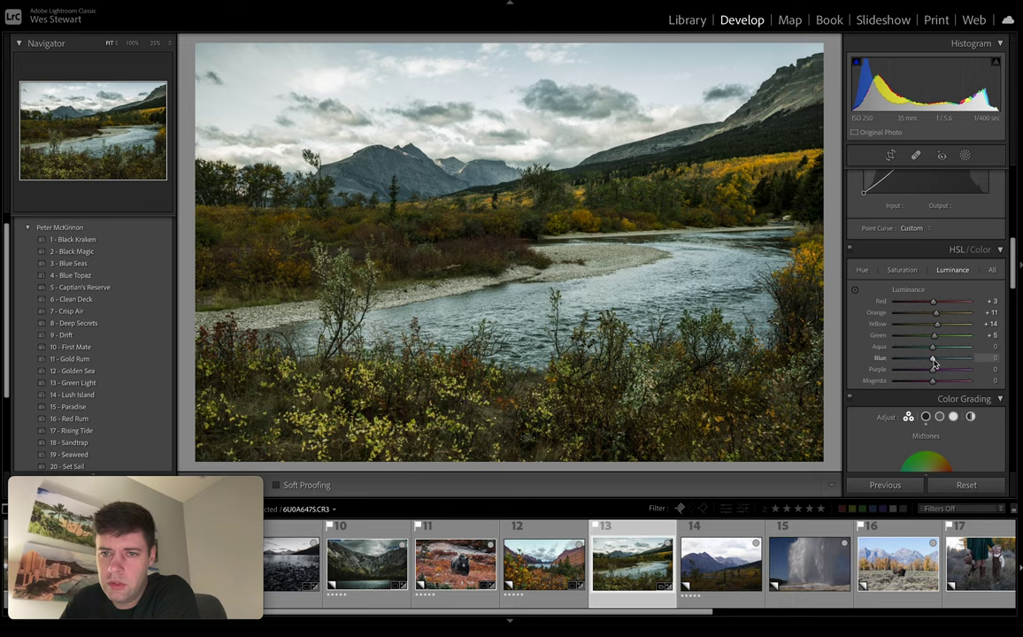
pyautogui.moveTo(934, 362); pyautogui.dragTo(895, 361)
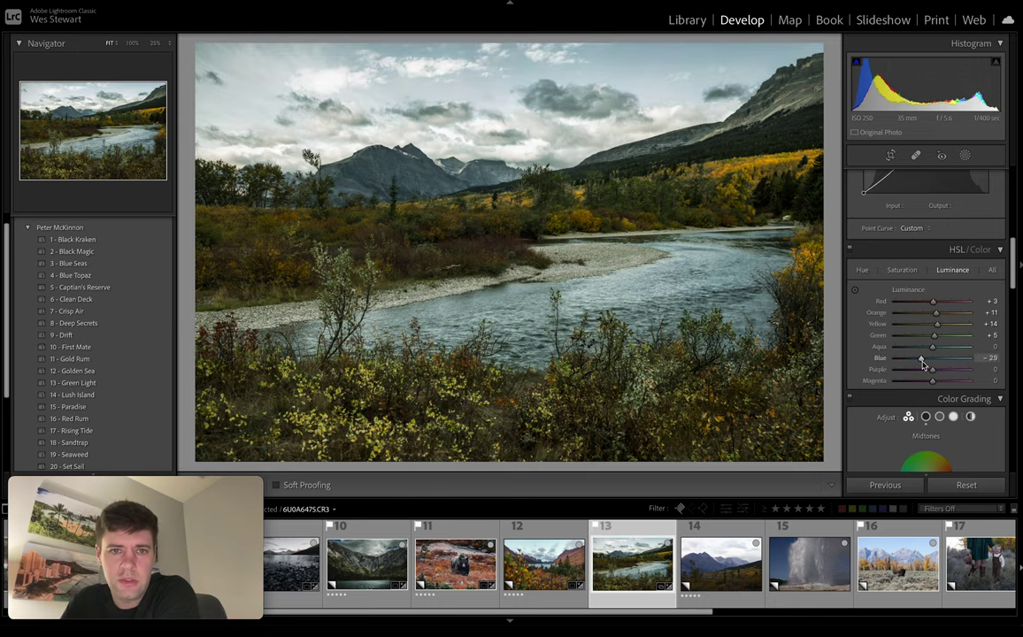
pyautogui.moveTo(888, 364); pyautogui.dragTo(925, 363)
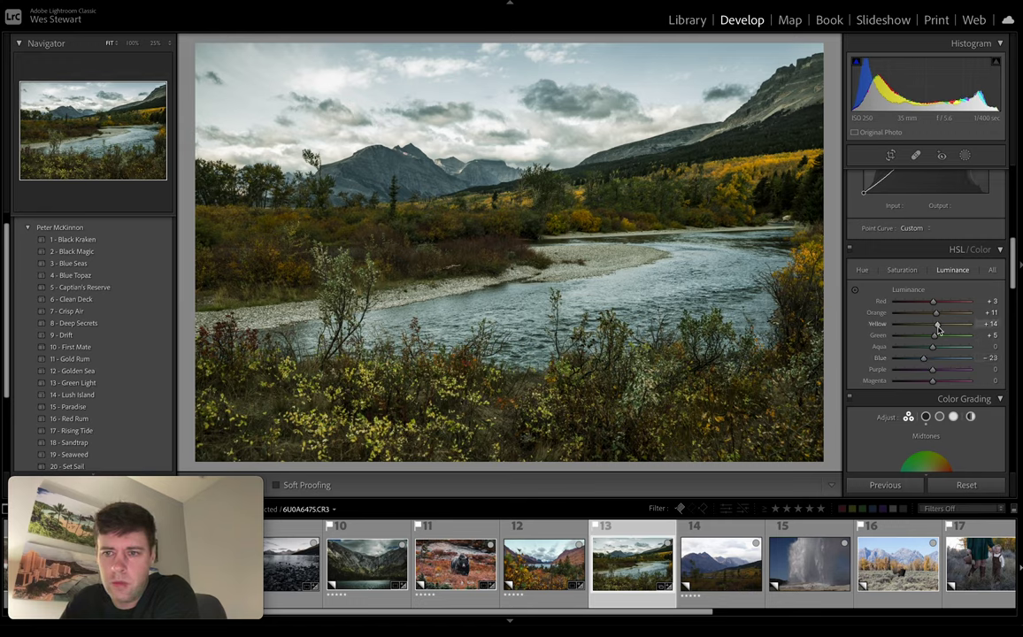
pyautogui.moveTo(939, 327)
pyautogui.mouseDown()
pyautogui.moveTo(952, 329)
pyautogui.moveTo(925, 337)
pyautogui.moveTo(958, 337)
pyautogui.moveTo(928, 339)
pyautogui.moveTo(941, 339)
pyautogui.moveTo(947, 317)
pyautogui.mouseUp()
# - Set the river photo's Blue Primary saturation to +23 in Calibration and compare the edit with its original
pyautogui.scroll(-15, 948, 315)
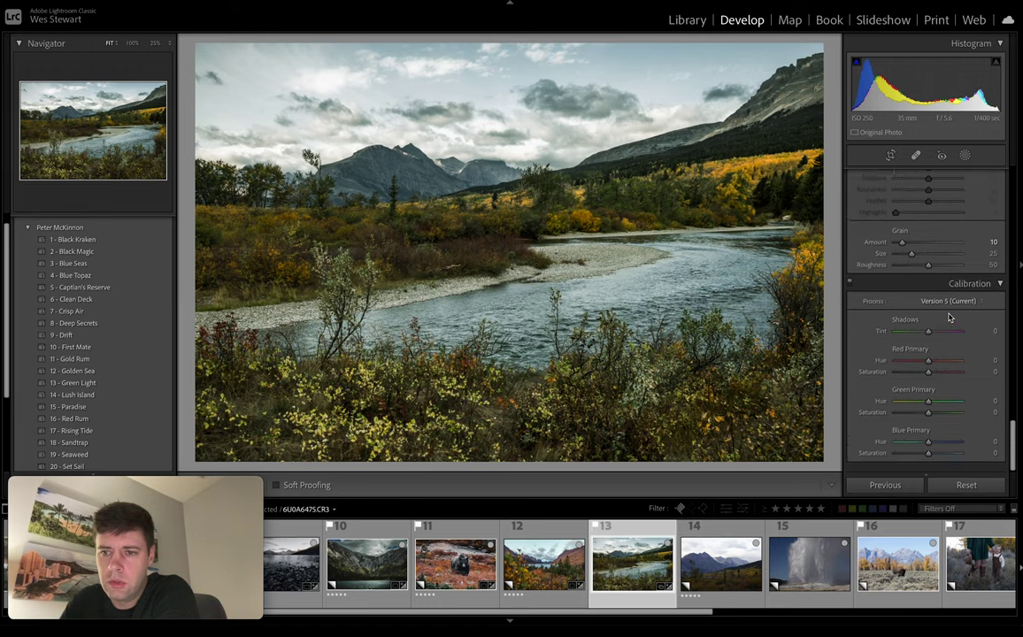
pyautogui.moveTo(928, 458); pyautogui.dragTo(935, 462)
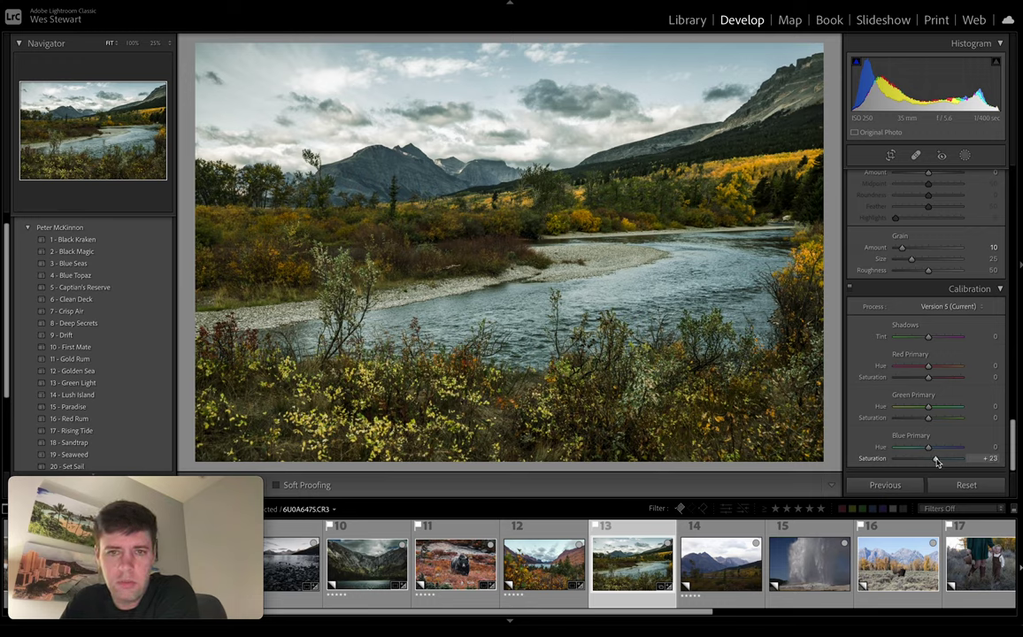
pyautogui.scroll(15, 929, 308)
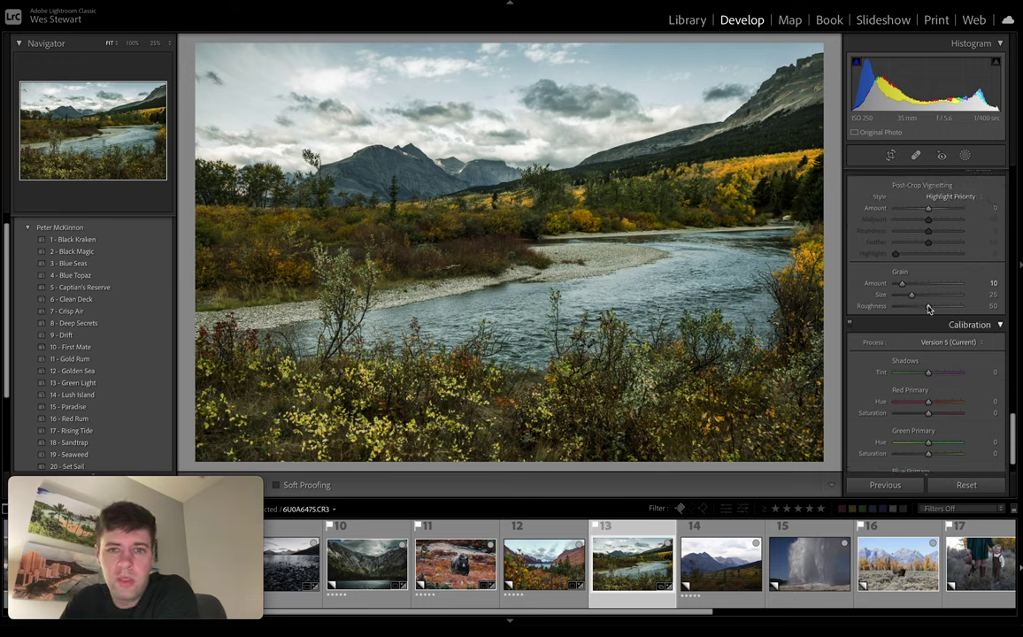
pyautogui.scroll(-1, 929, 308)
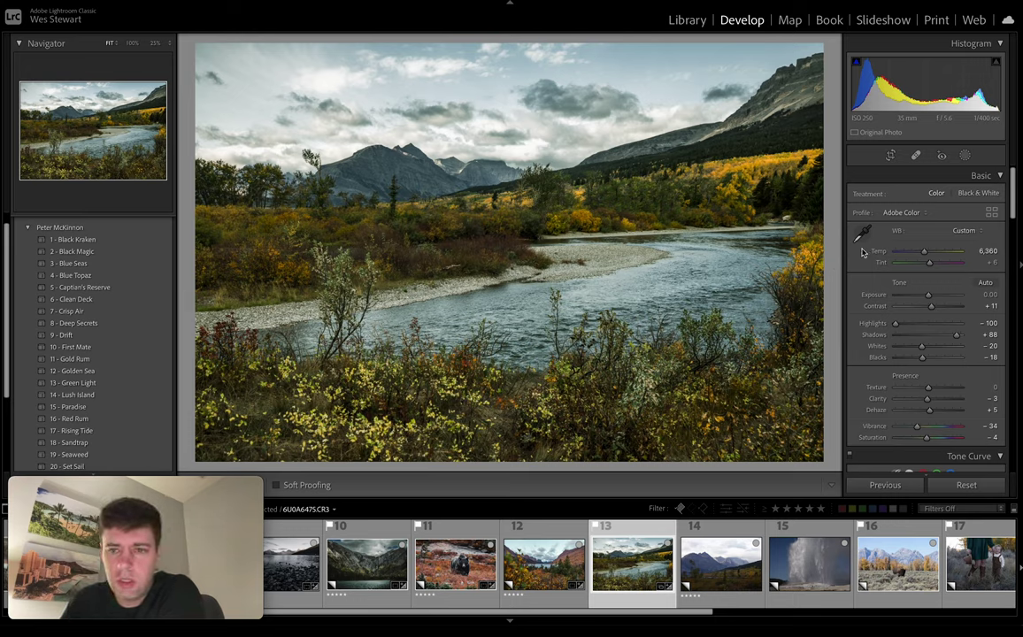
pyautogui.press('\\')
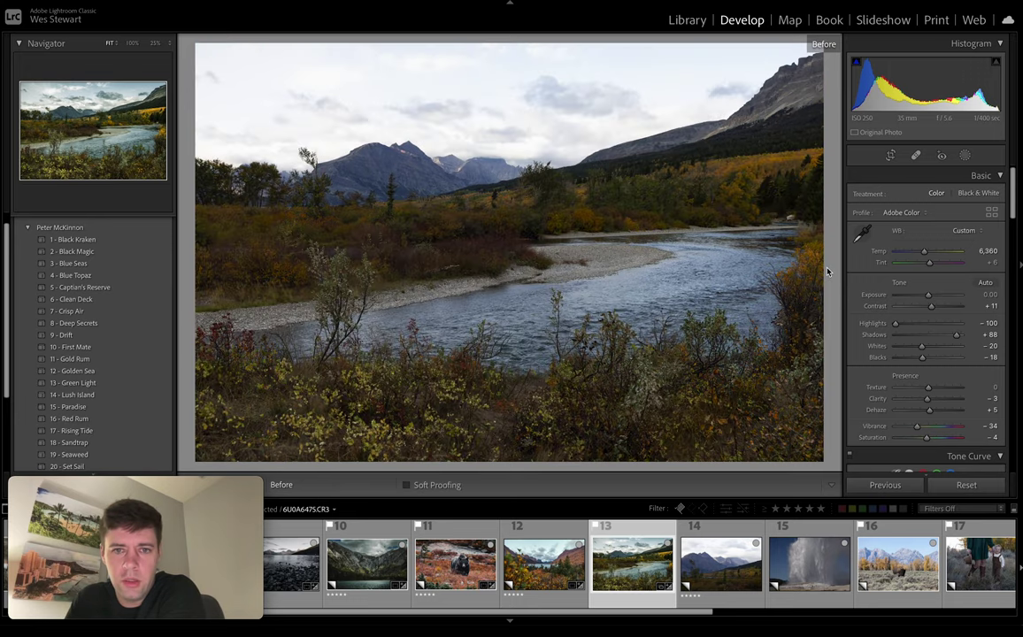
pyautogui.press('\\')
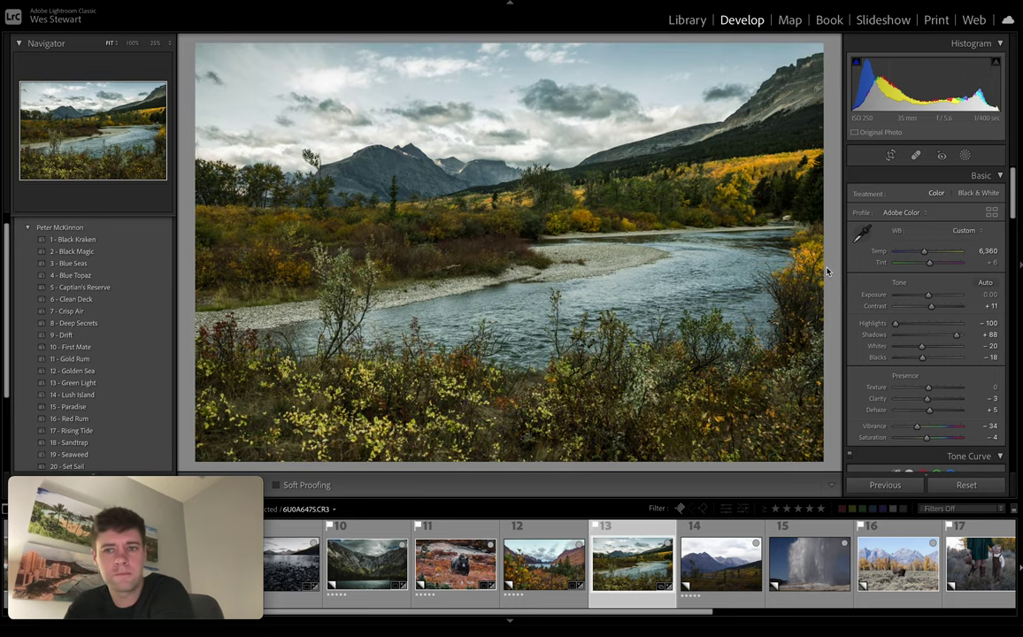
# - Crop the river photo to 16 x 10, keeping the full sky and trimming the foreground at the lower edge
pyautogui.press('r')
pyautogui.click(960, 196)
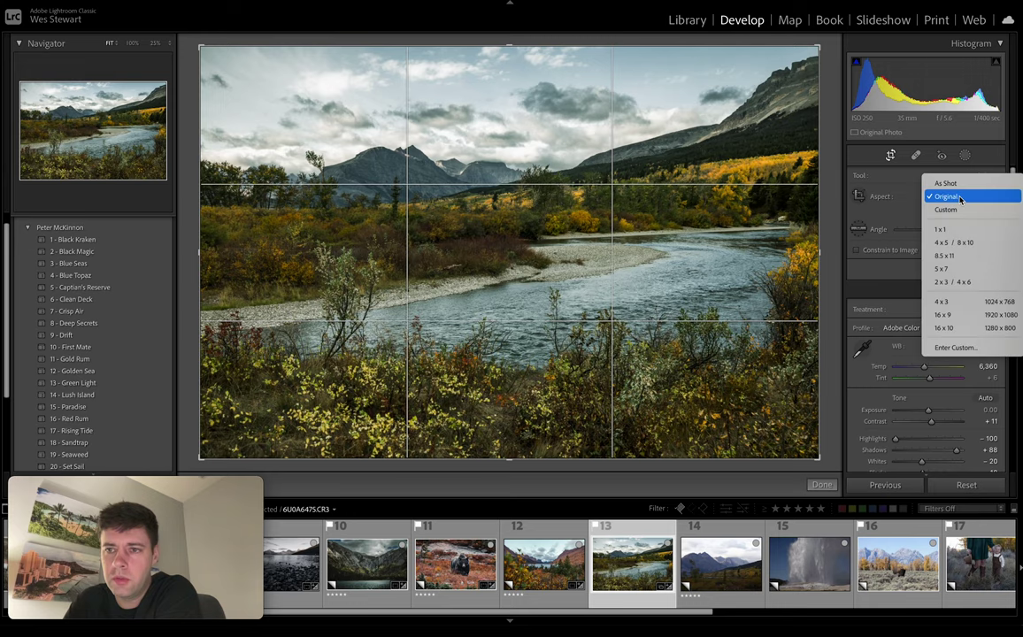
pyautogui.click(960, 196)
pyautogui.click(960, 196)
pyautogui.click(946, 327)
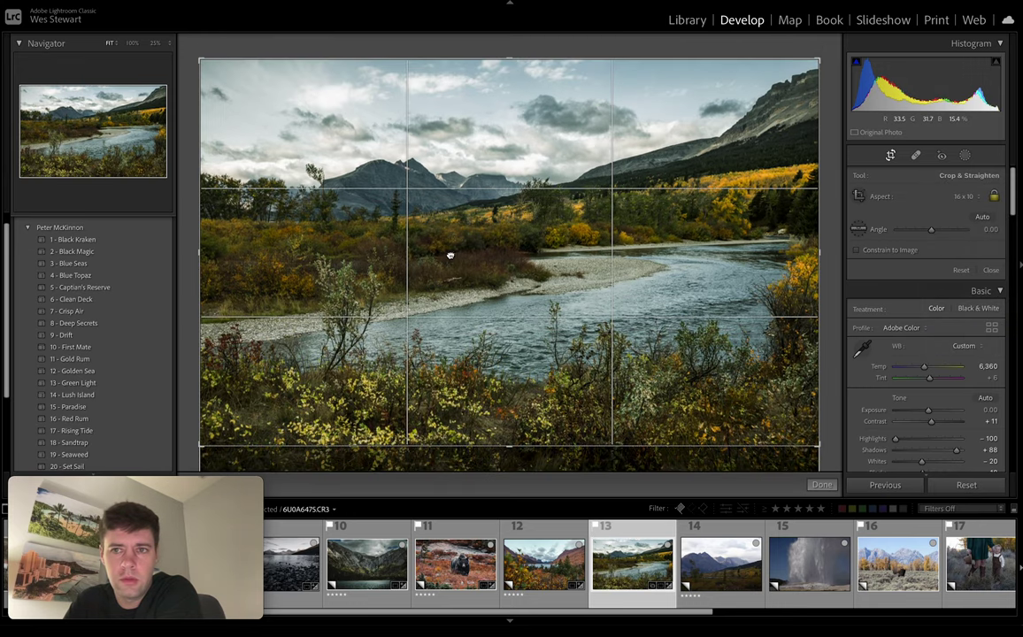
pyautogui.click(889, 156)
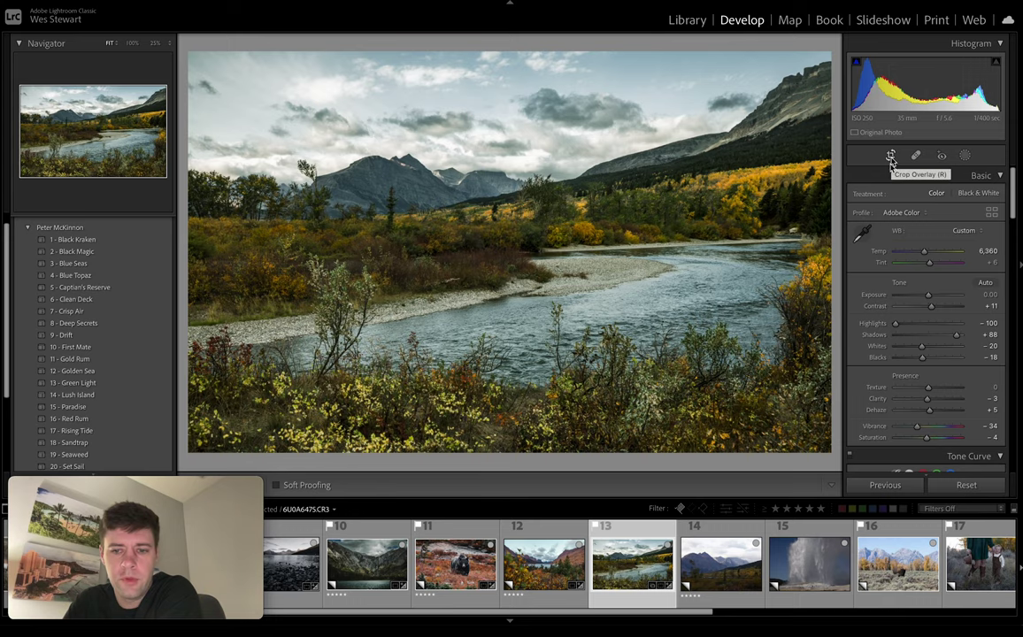
# - Apply the 14 - Lush Island preset to the blue mountain photo and set Highlights to -94 and Shadows to +72
pyautogui.click(708, 557)
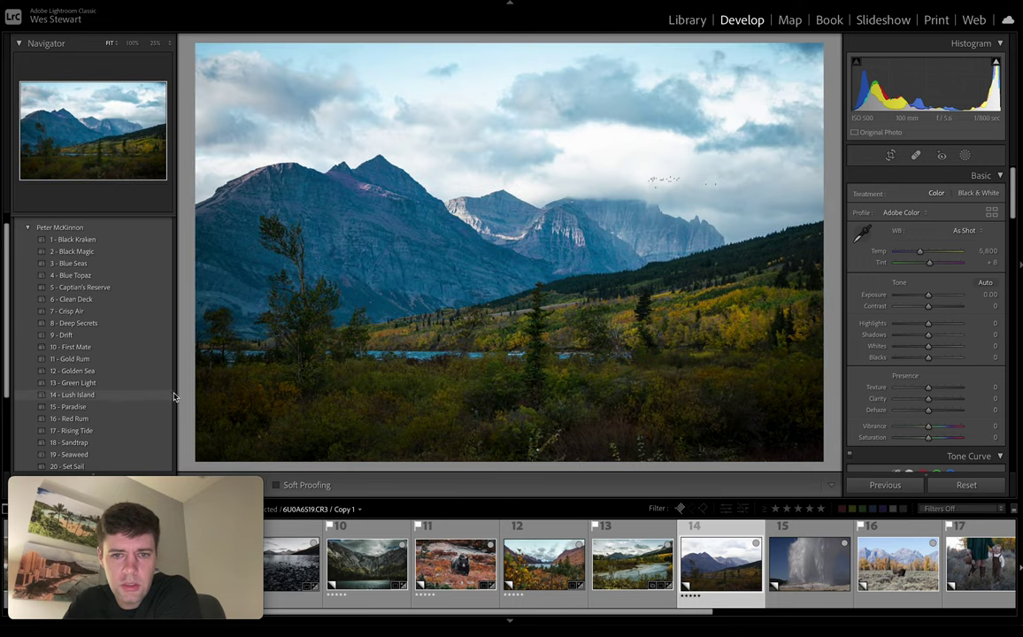
pyautogui.click(143, 396)
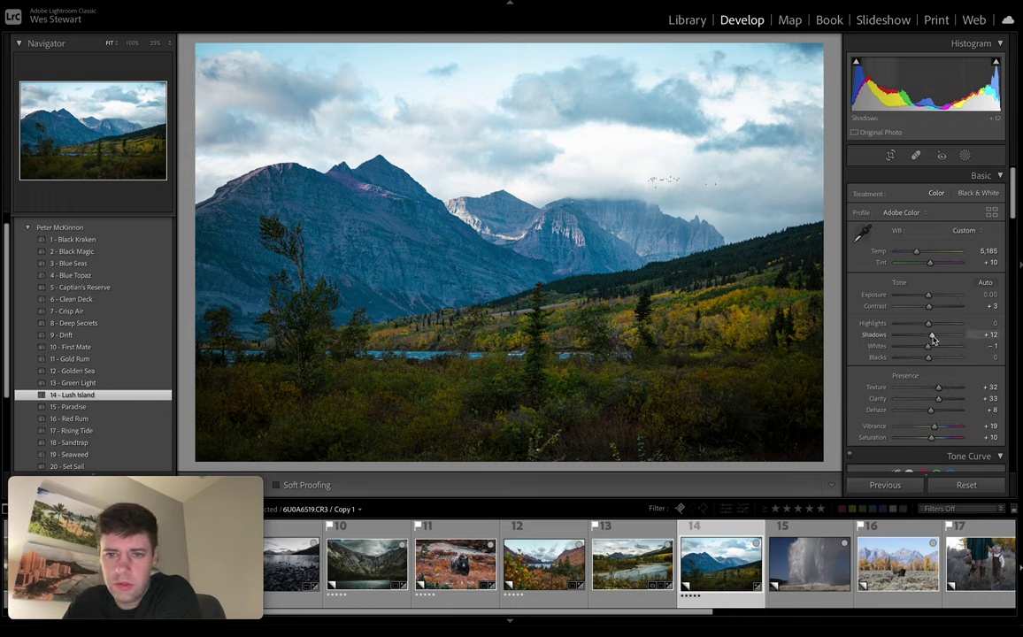
pyautogui.moveTo(931, 338); pyautogui.dragTo(899, 326)
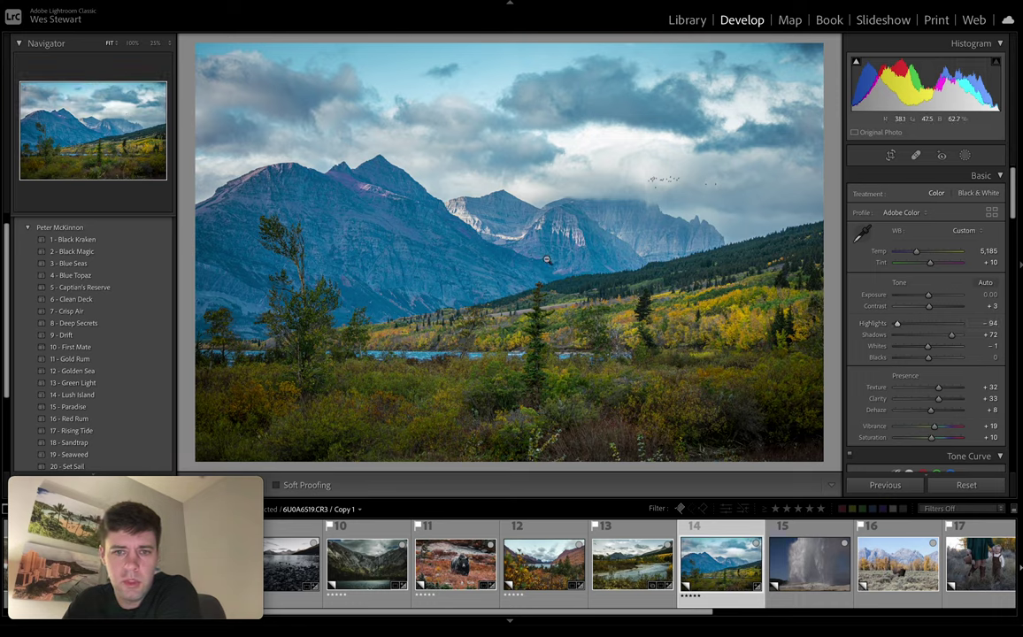
# - Set the mountain photo's Blue luminance to -9 and look over its color grading
pyautogui.scroll(-4, 946, 358)
pyautogui.scroll(-5, 945, 359)
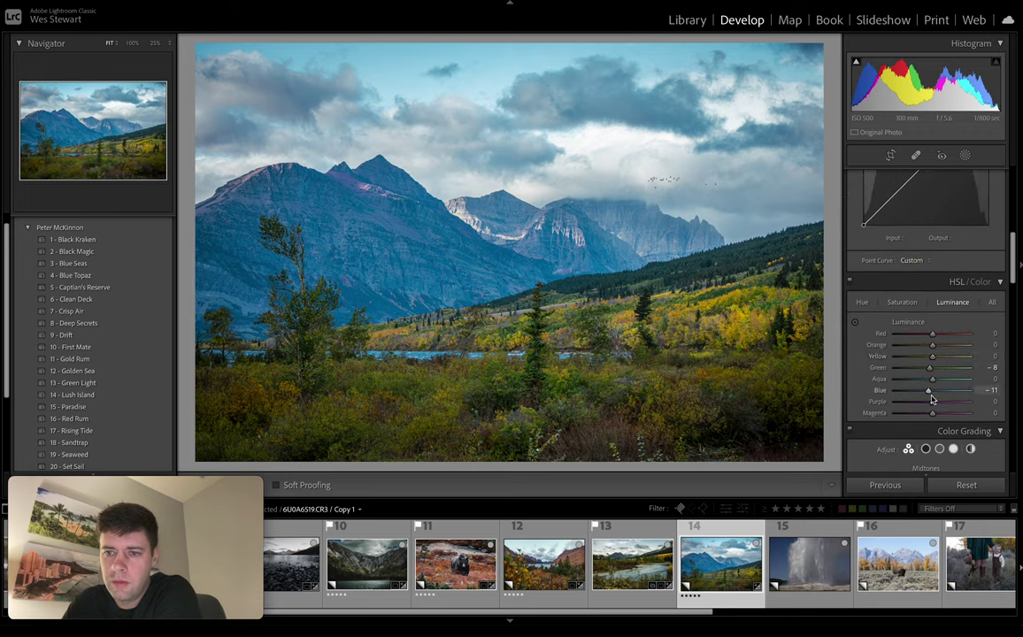
pyautogui.moveTo(928, 396); pyautogui.dragTo(930, 395)
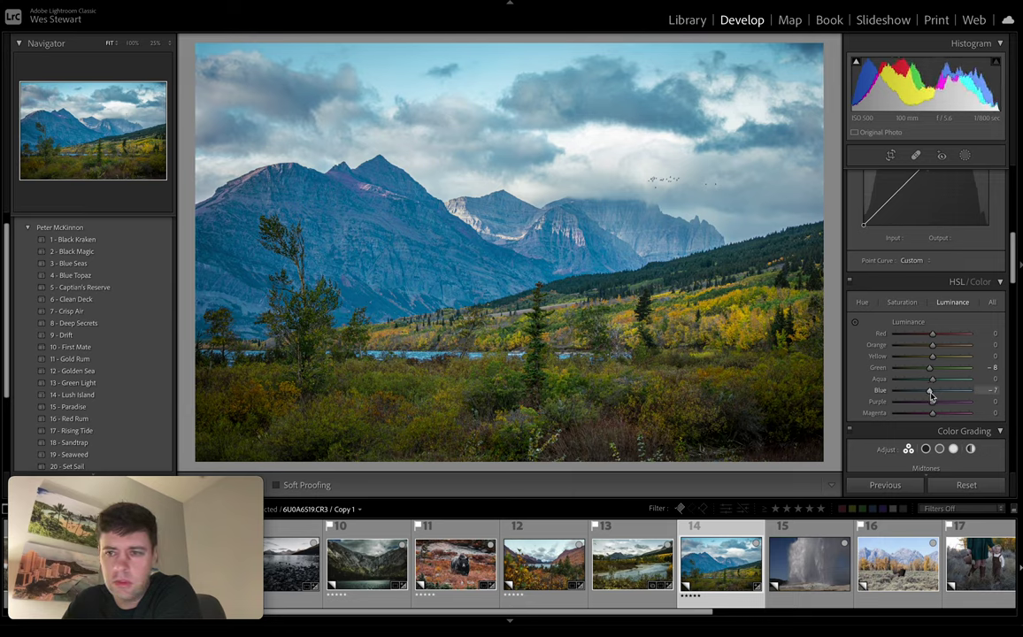
pyautogui.scroll(-3, 929, 396)
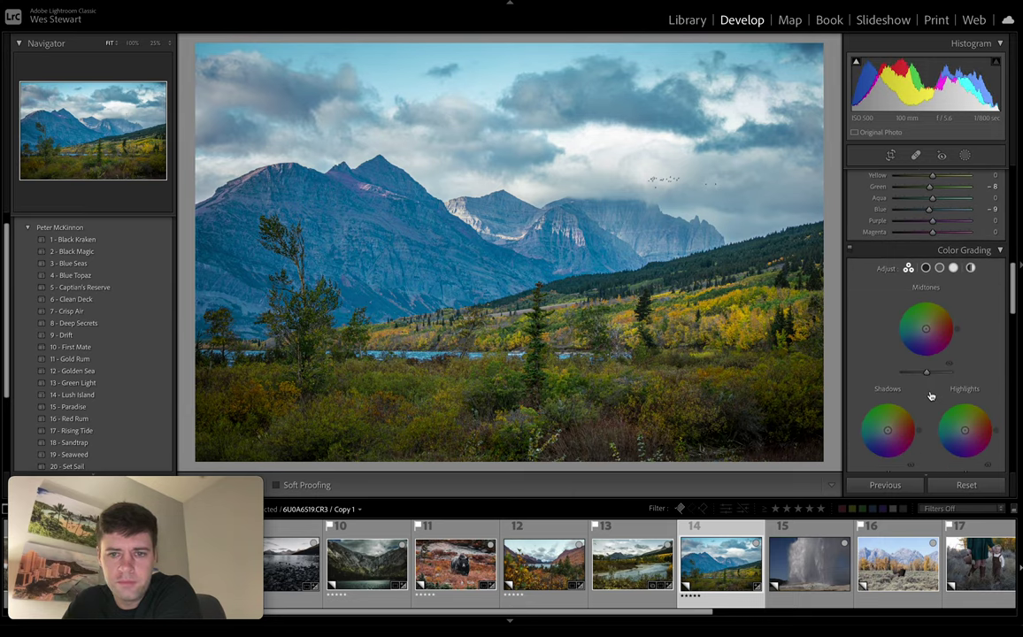
pyautogui.scroll(10, 930, 396)
pyautogui.scroll(-1, 929, 395)
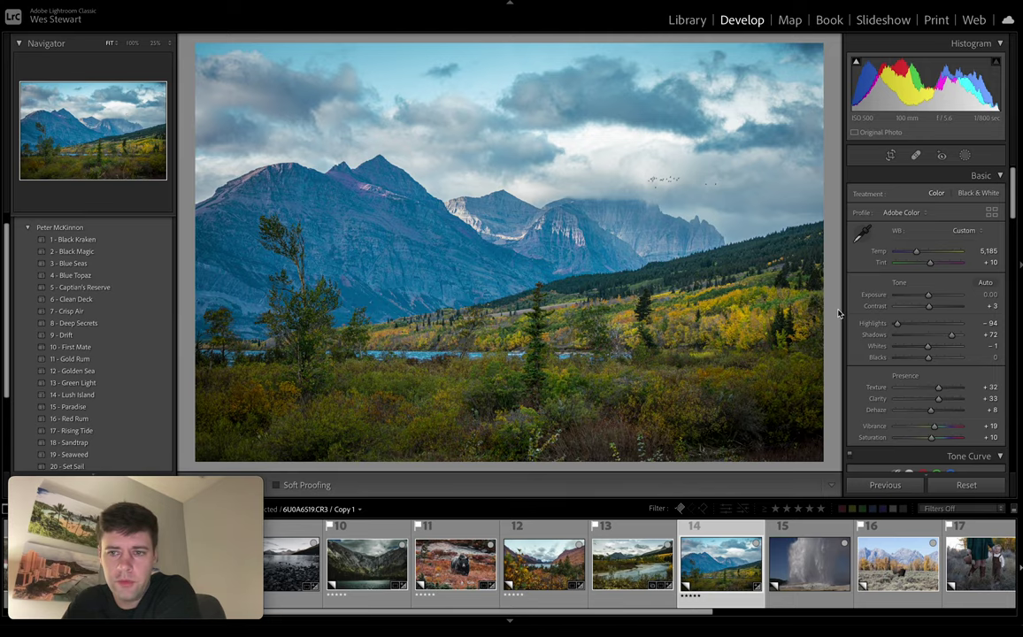
# - Compare the edited blue mountain photo with its original several times, ending on the edited version
pyautogui.press('\\')
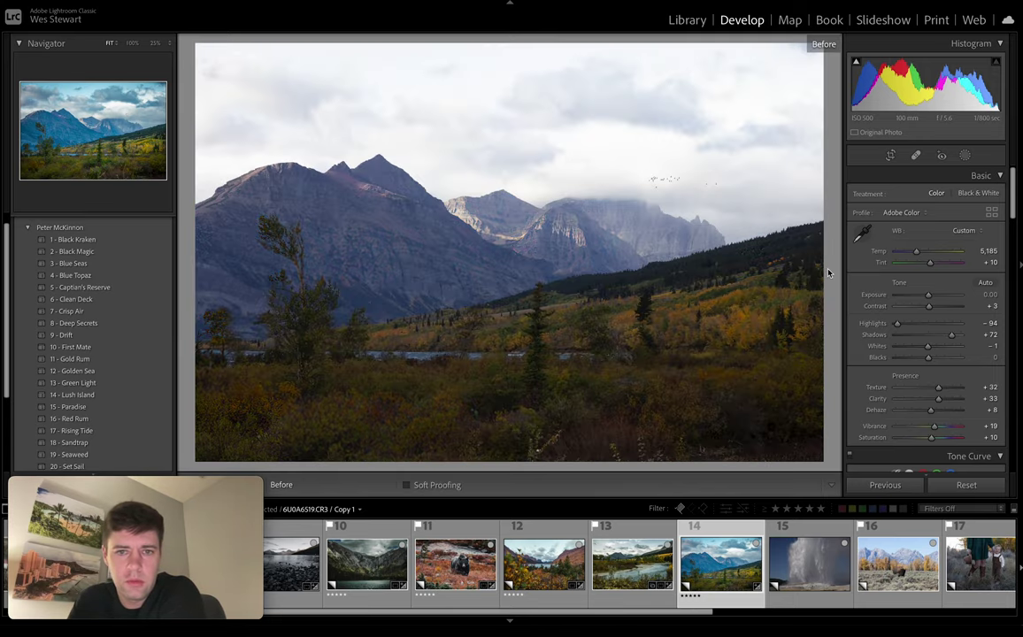
pyautogui.press('\\')
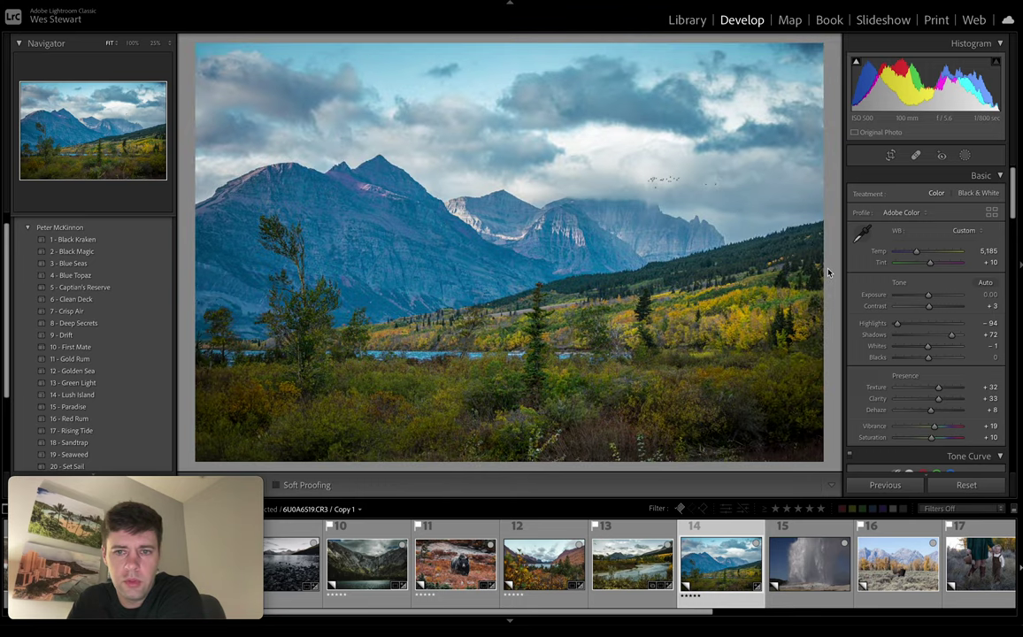
pyautogui.press('\\')
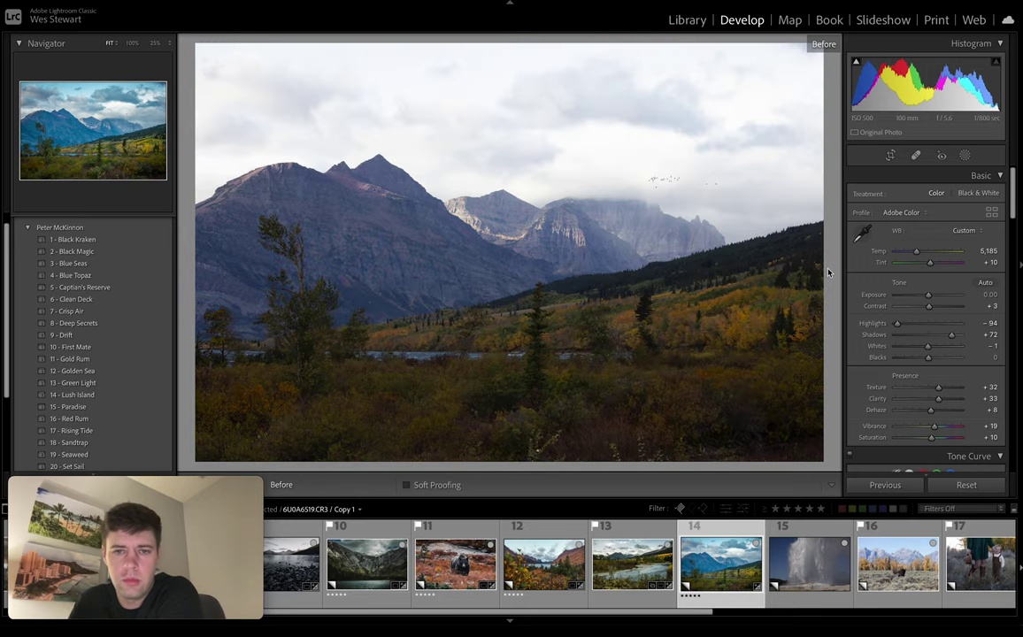
pyautogui.press('\\')
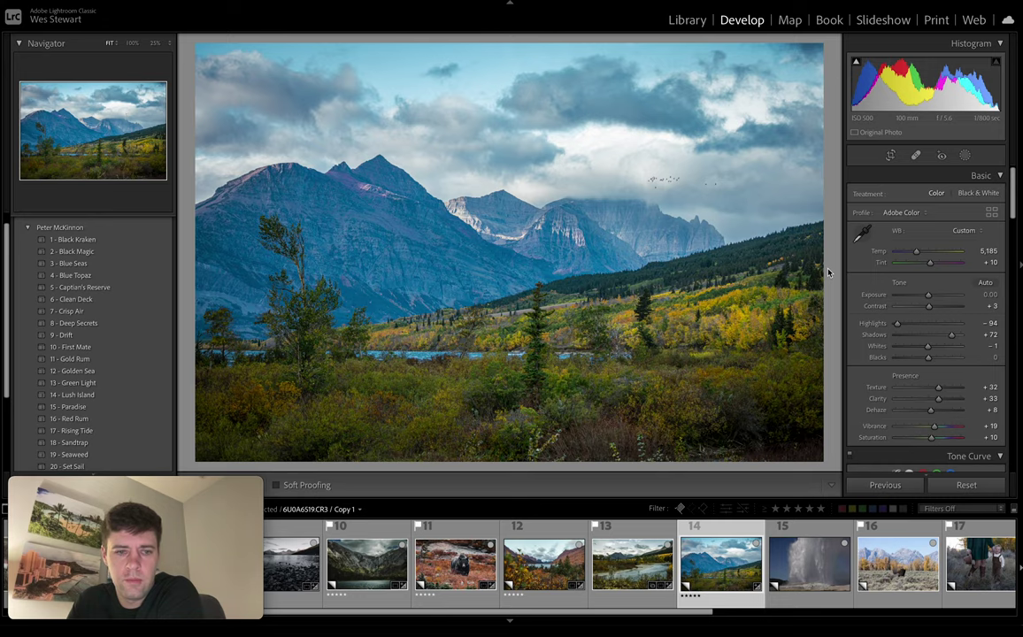
pyautogui.press('\\')
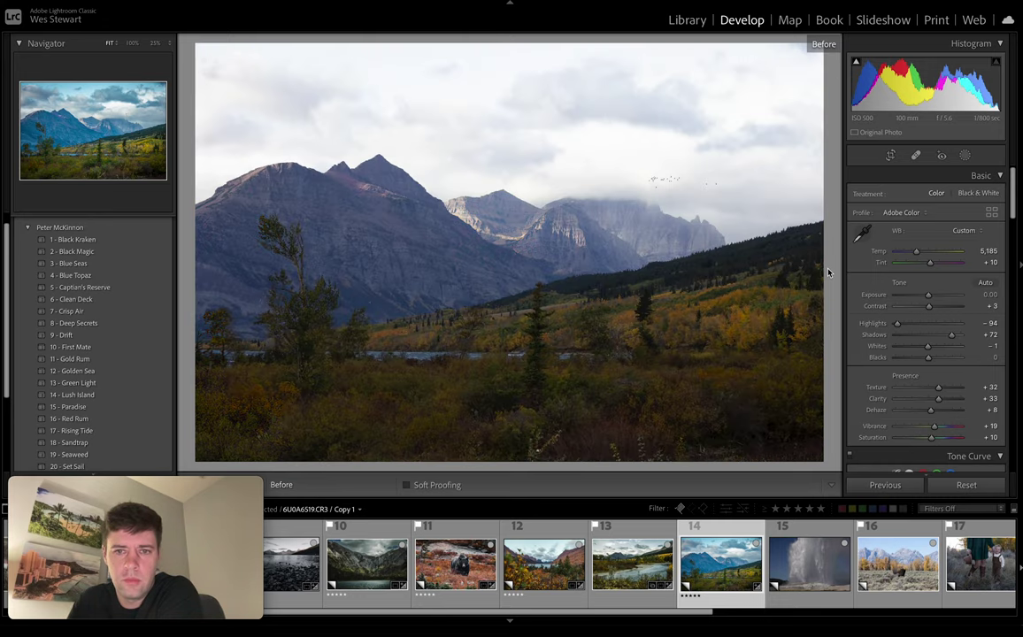
pyautogui.press('\\')
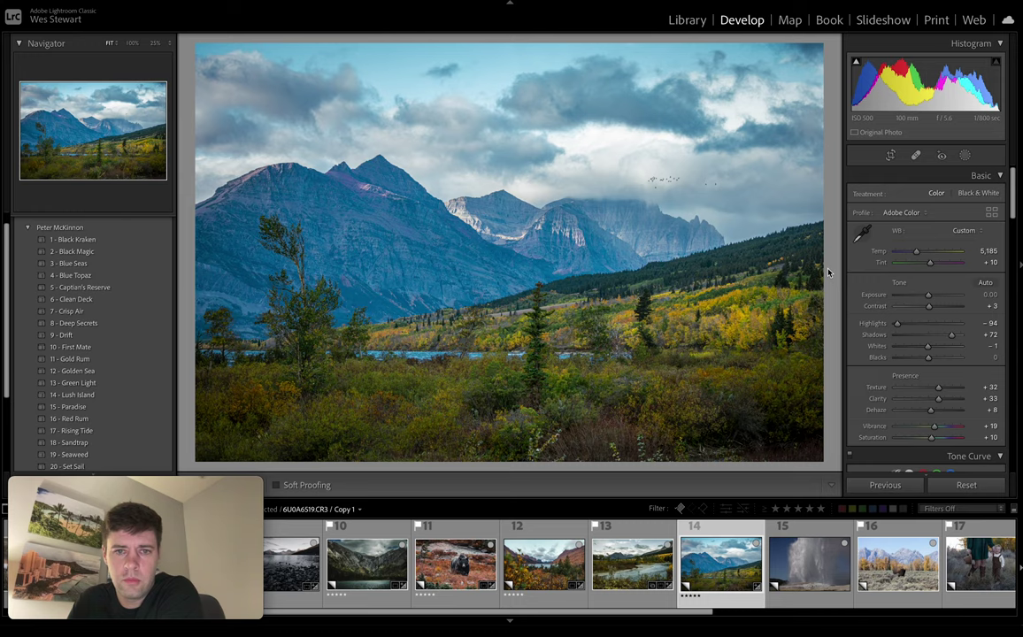
# - Crop the mountain photo to 16 x 10, trimming more of the dark foreground than of the sky
pyautogui.click(890, 155)
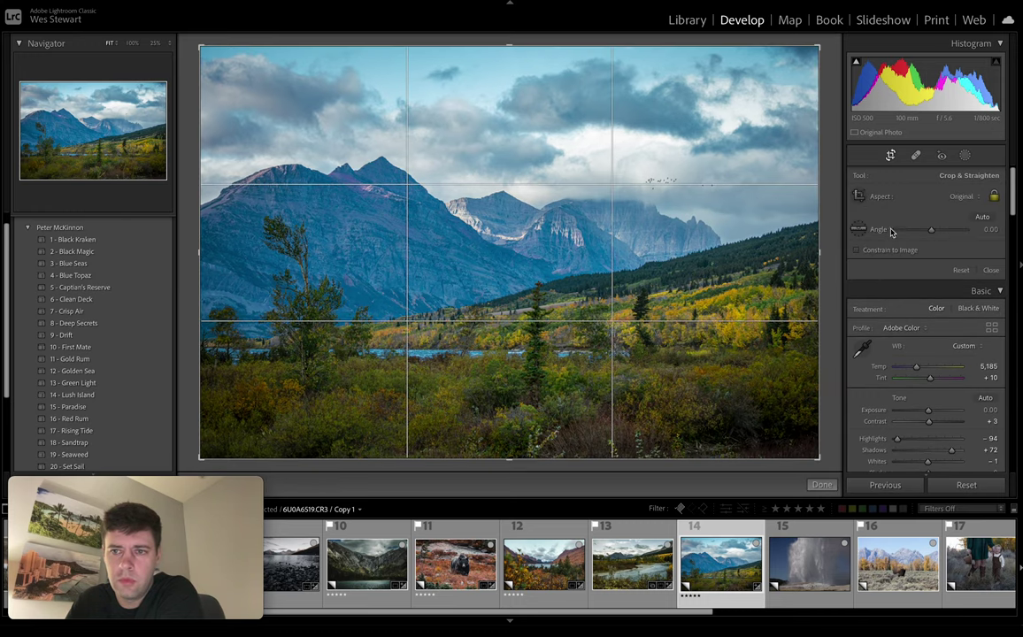
pyautogui.click(962, 196)
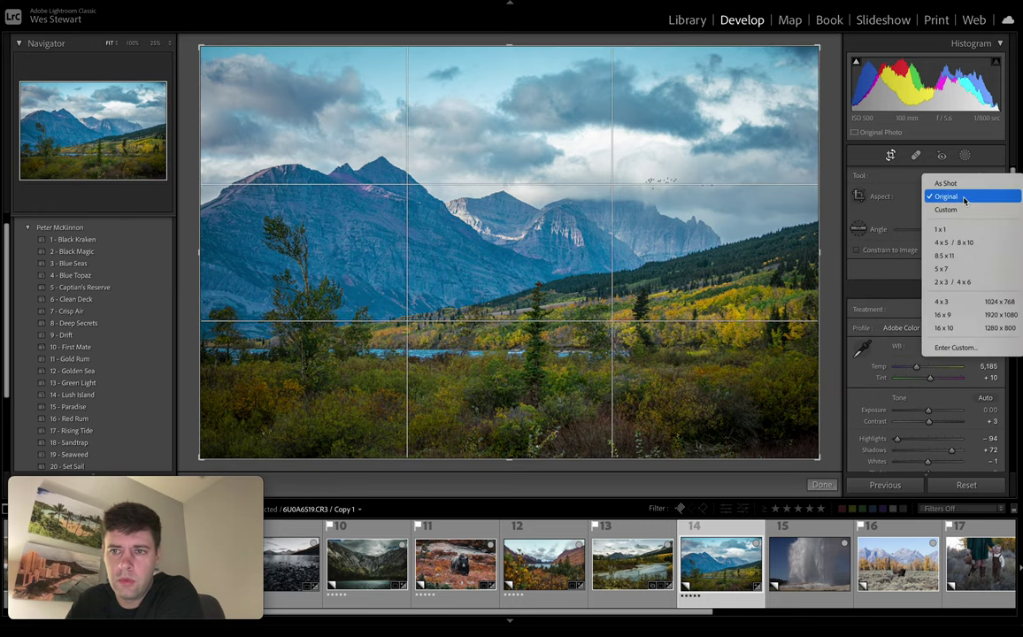
pyautogui.click(938, 324)
pyautogui.moveTo(468, 275); pyautogui.dragTo(468, 280)
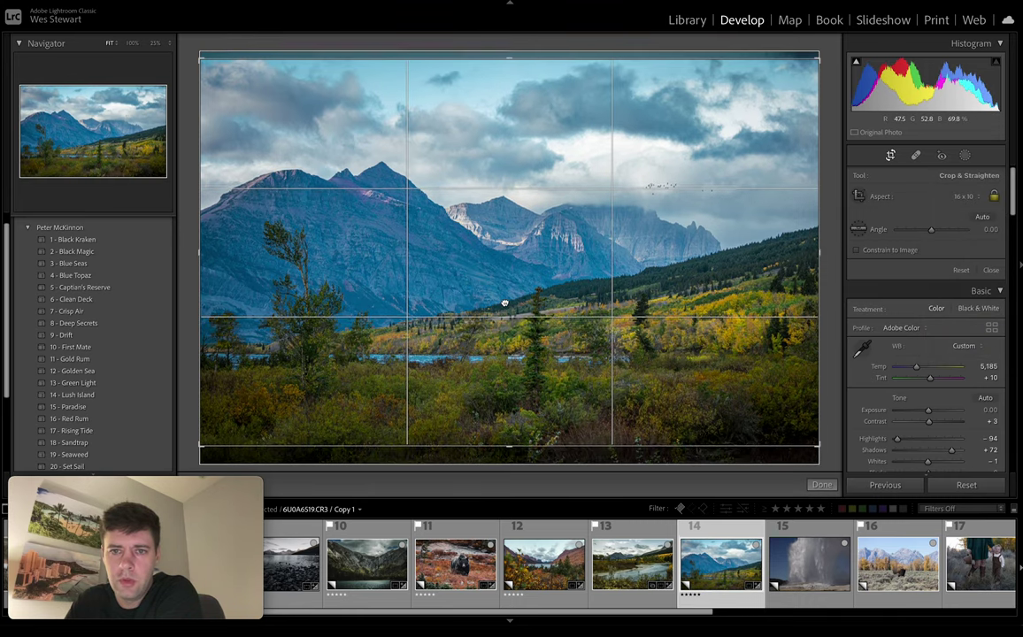
pyautogui.moveTo(644, 185); pyautogui.dragTo(644, 189)
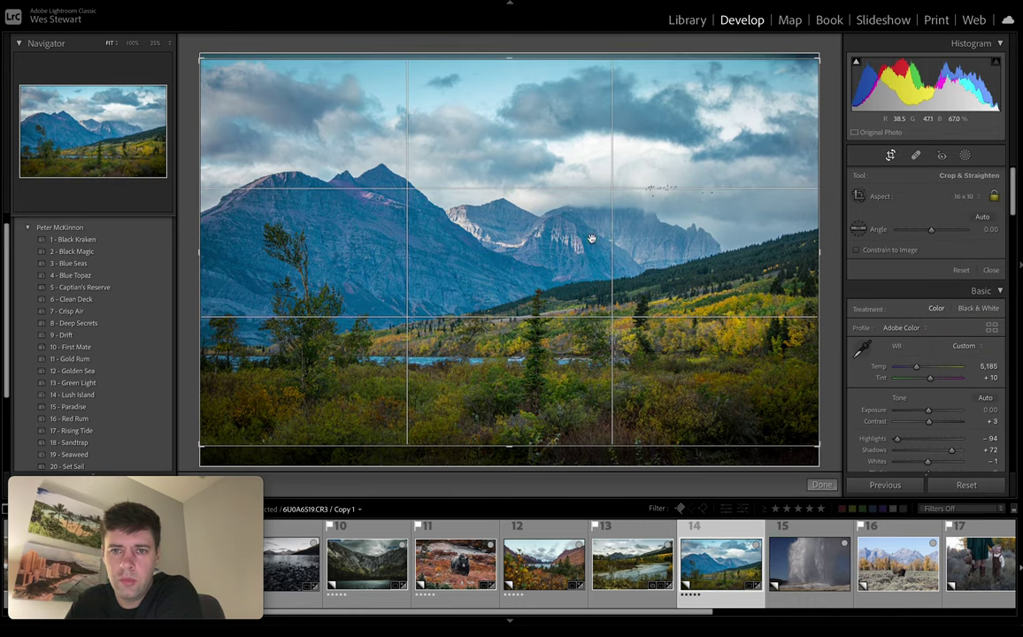
pyautogui.click(891, 156)
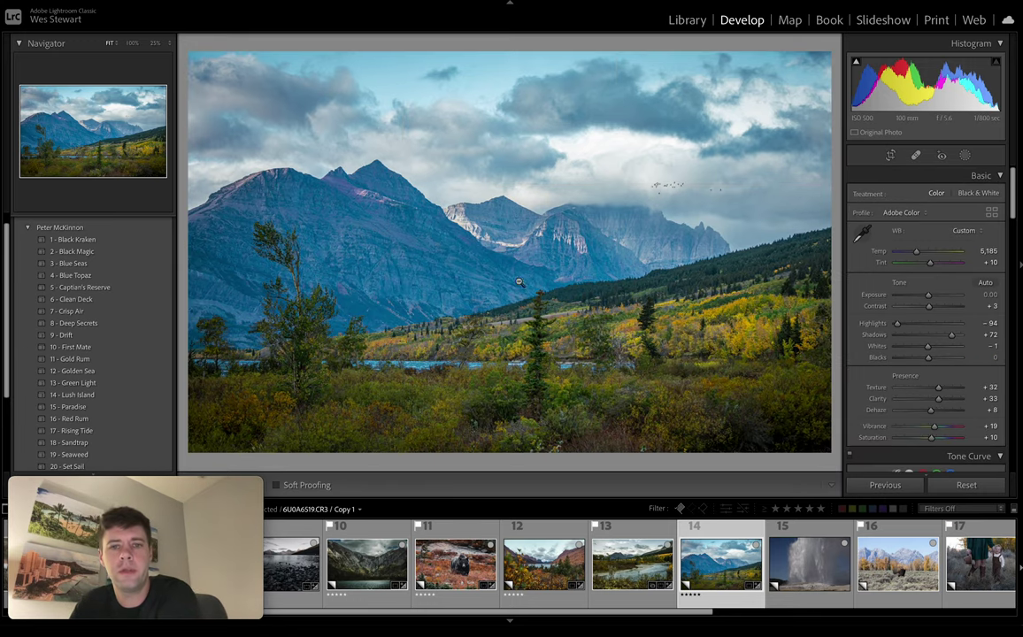
# - Open the geyser photo, apply the 15 - Paradise preset to it and look over its basic adjustments
pyautogui.scroll(-3, 672, 557)
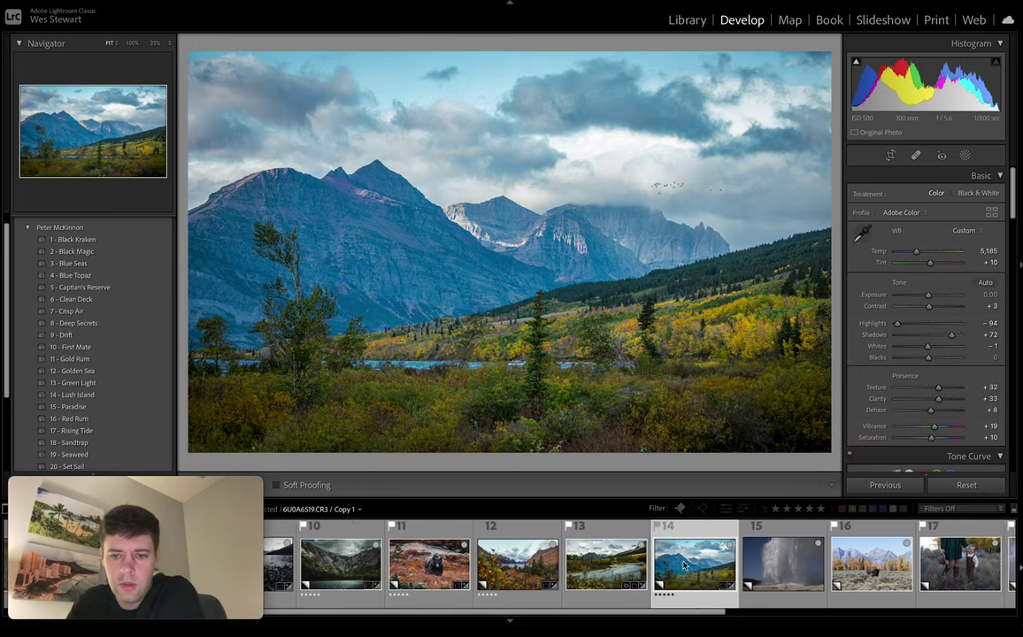
pyautogui.scroll(-1, 683, 566)
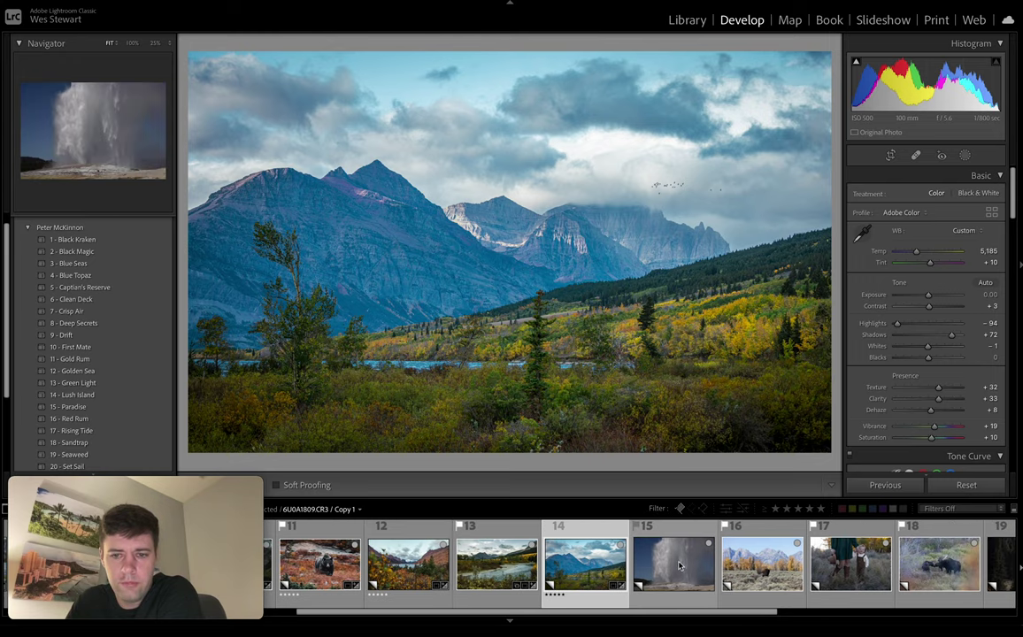
pyautogui.click(680, 566)
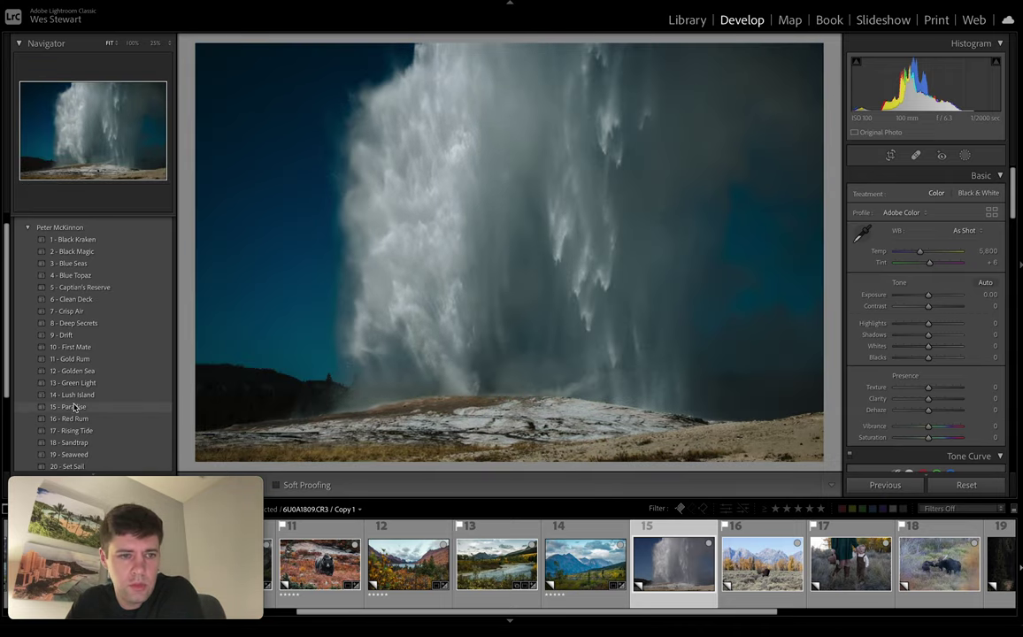
pyautogui.click(72, 407)
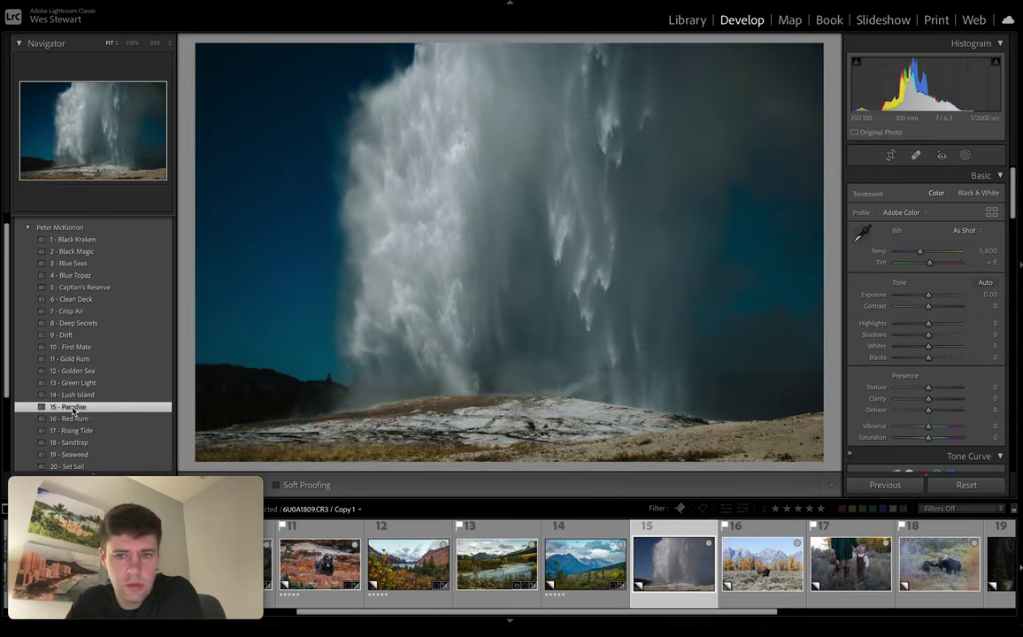
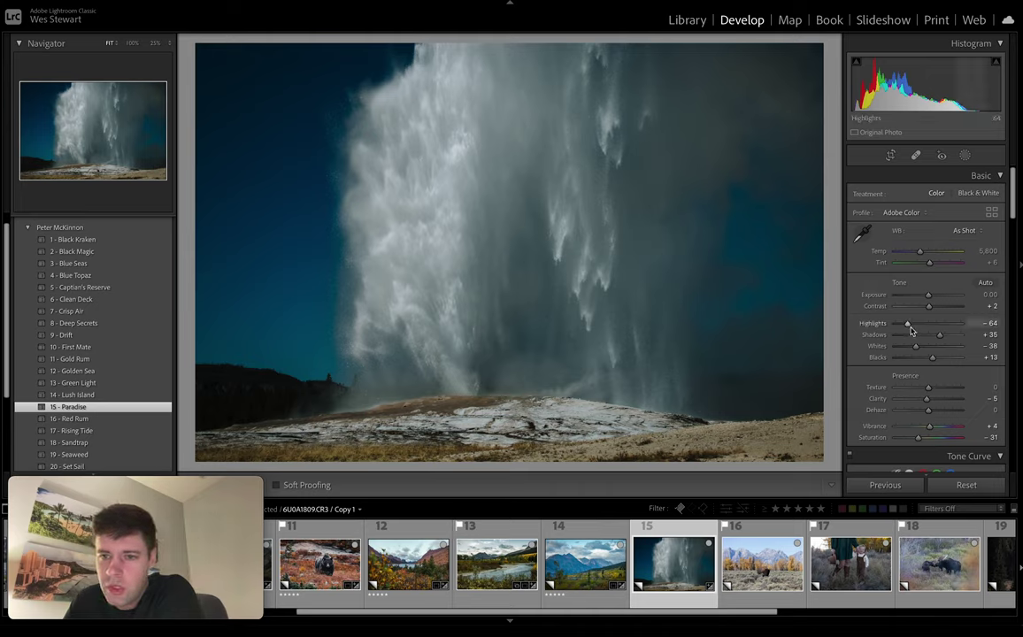
pyautogui.scroll(-1, 937, 327)
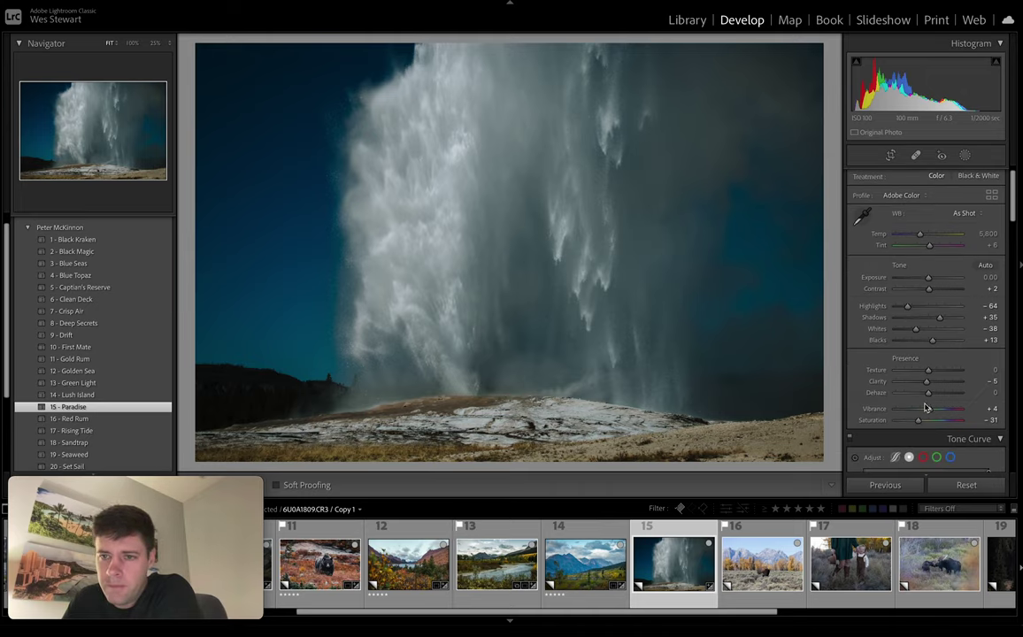
# - Set the geyser photo's Highlights to −100, Shadows to −32 and Whites to −1
pyautogui.moveTo(907, 309)
pyautogui.mouseDown()
pyautogui.moveTo(922, 306)
pyautogui.moveTo(894, 310)
pyautogui.mouseUp()
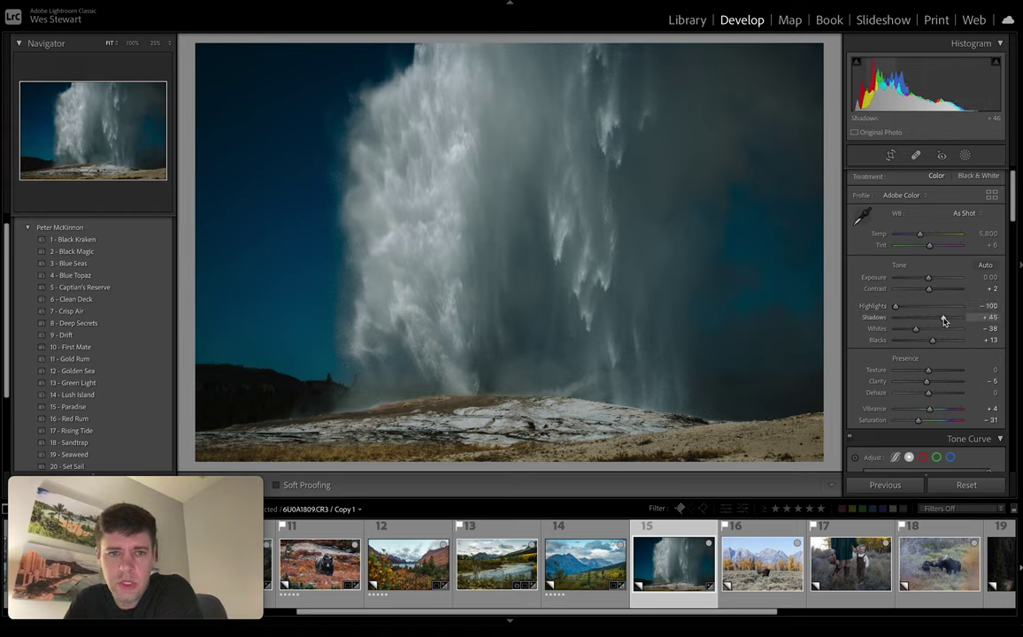
pyautogui.moveTo(943, 320)
pyautogui.mouseDown()
pyautogui.moveTo(951, 319)
pyautogui.moveTo(916, 320)
pyautogui.moveTo(928, 335)
pyautogui.mouseUp()
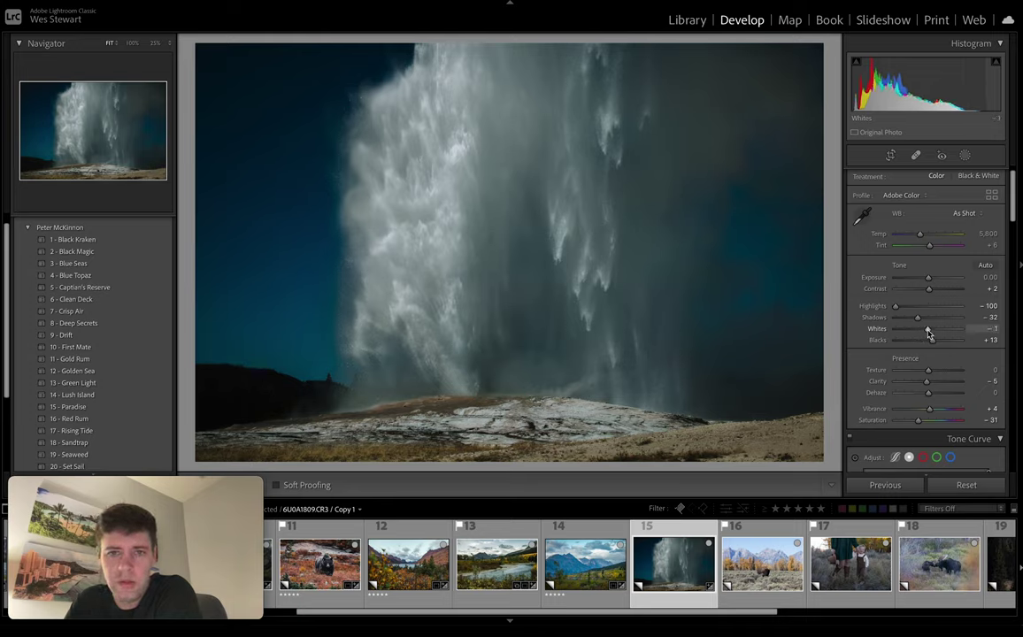
# - Examine the geyser's falling water and spray edges at 100% and compare the edited photo with its unedited version
pyautogui.click(676, 244)
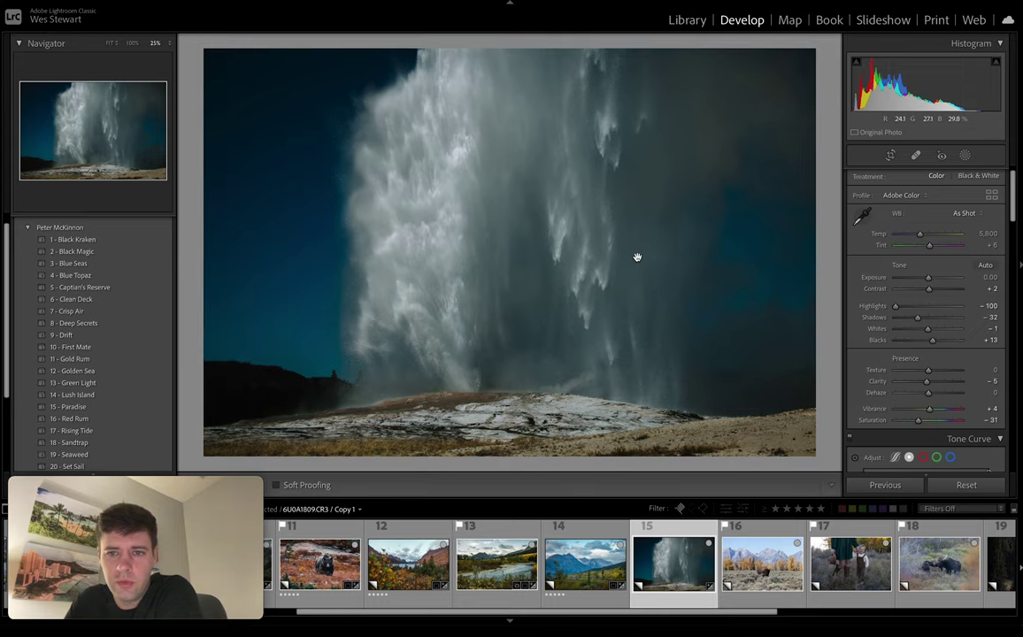
pyautogui.click(132, 45)
pyautogui.moveTo(446, 308); pyautogui.dragTo(605, 112)
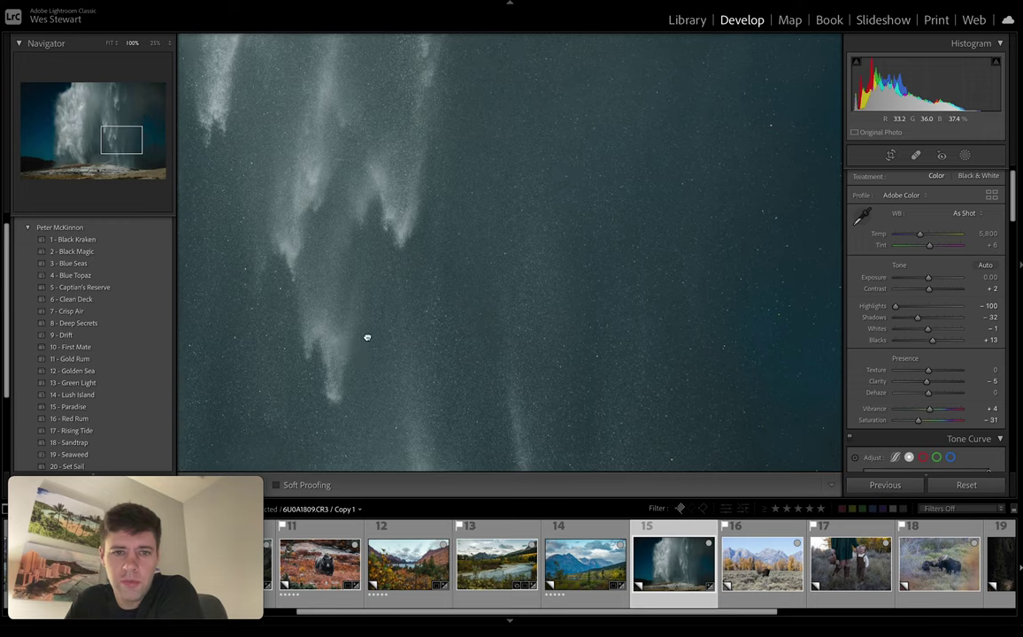
pyautogui.moveTo(365, 338); pyautogui.dragTo(546, 144)
pyautogui.moveTo(354, 198); pyautogui.dragTo(726, 358)
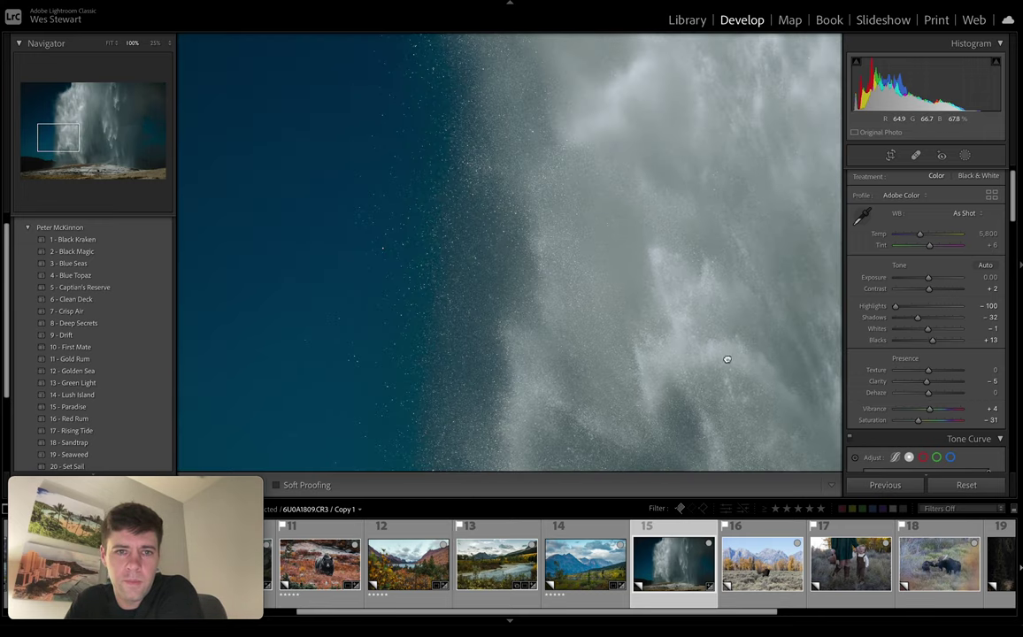
pyautogui.click(587, 247)
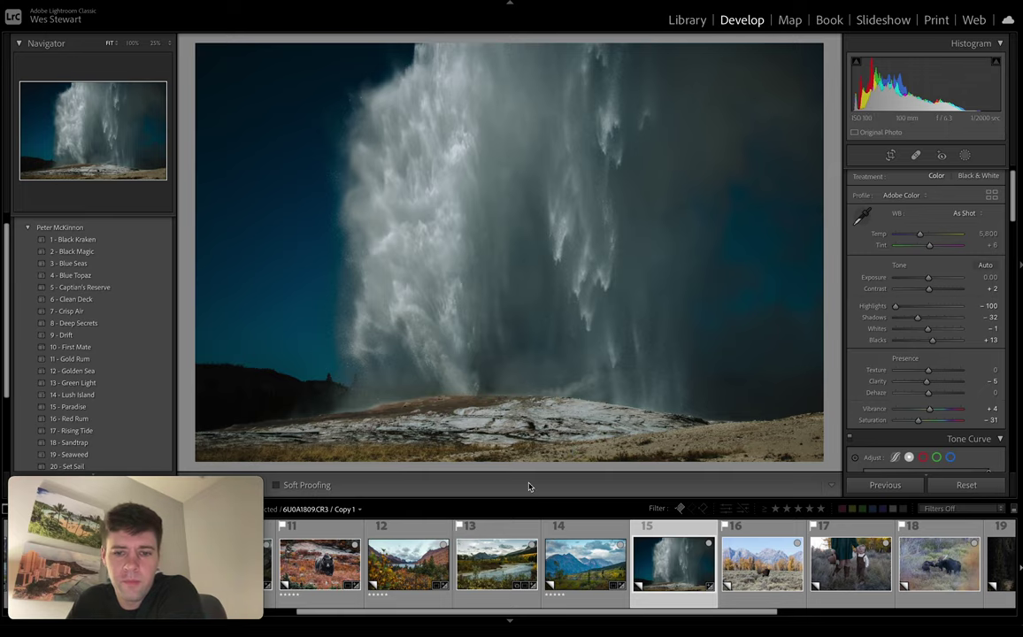
pyautogui.press('\\')
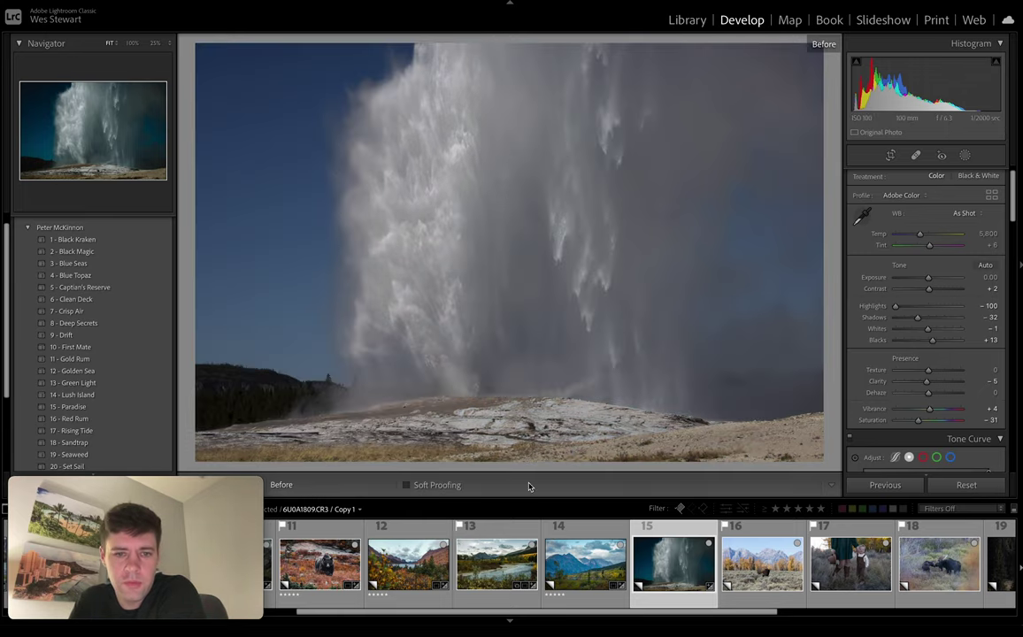
pyautogui.press('\\')
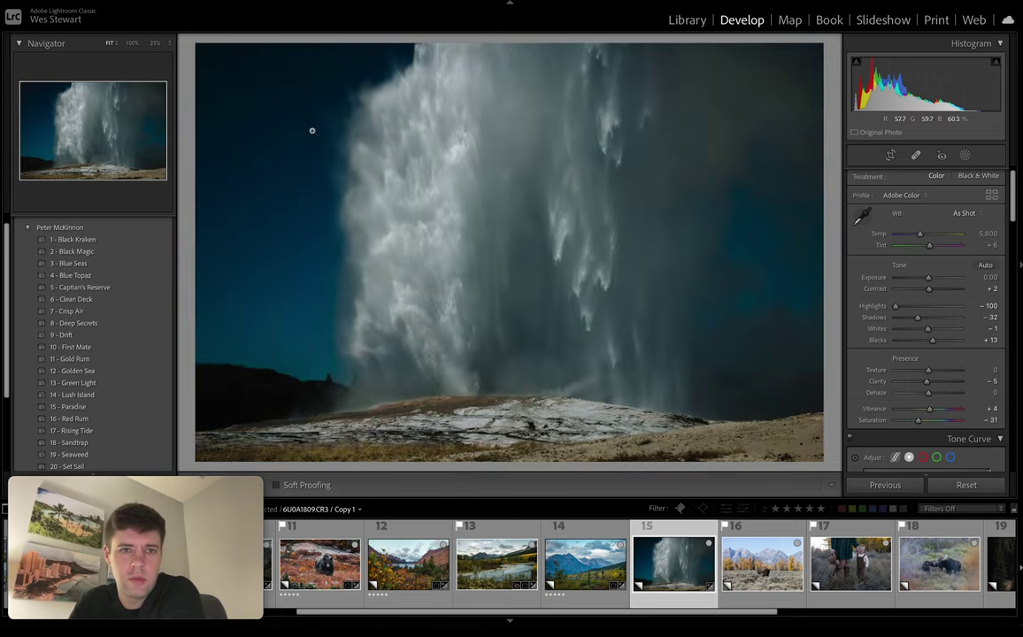
pyautogui.click(375, 160)
pyautogui.moveTo(479, 242); pyautogui.dragTo(545, 322)
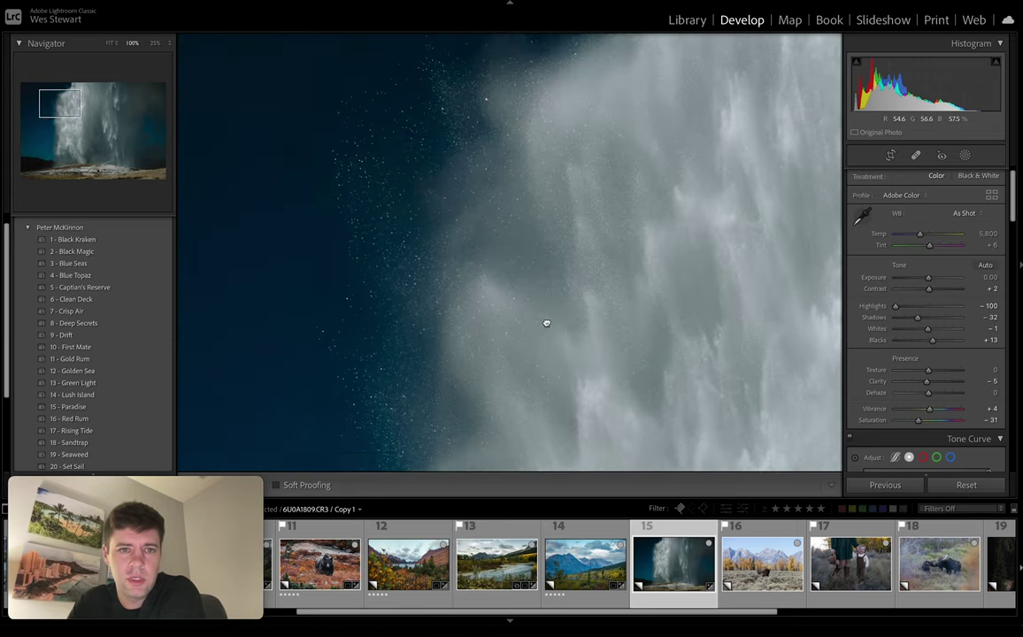
pyautogui.moveTo(516, 207); pyautogui.dragTo(434, 197)
pyautogui.click(433, 197)
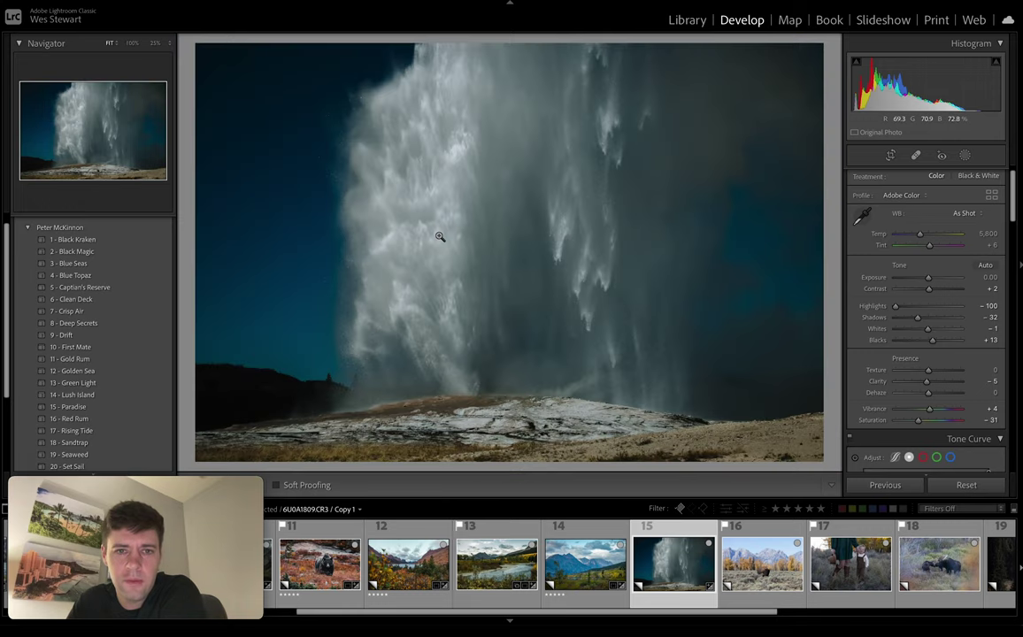
# - Open the photo of the bison in front of the mountains and apply the 16 - Red Rum preset
pyautogui.scroll(-1, 705, 574)
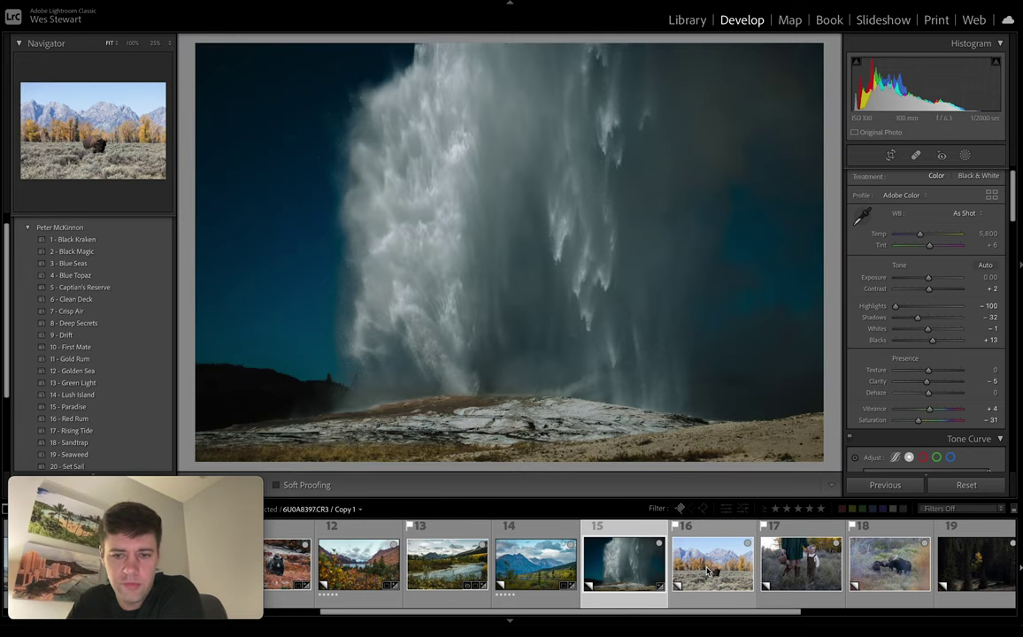
pyautogui.scroll(-1, 705, 573)
pyautogui.click(695, 576)
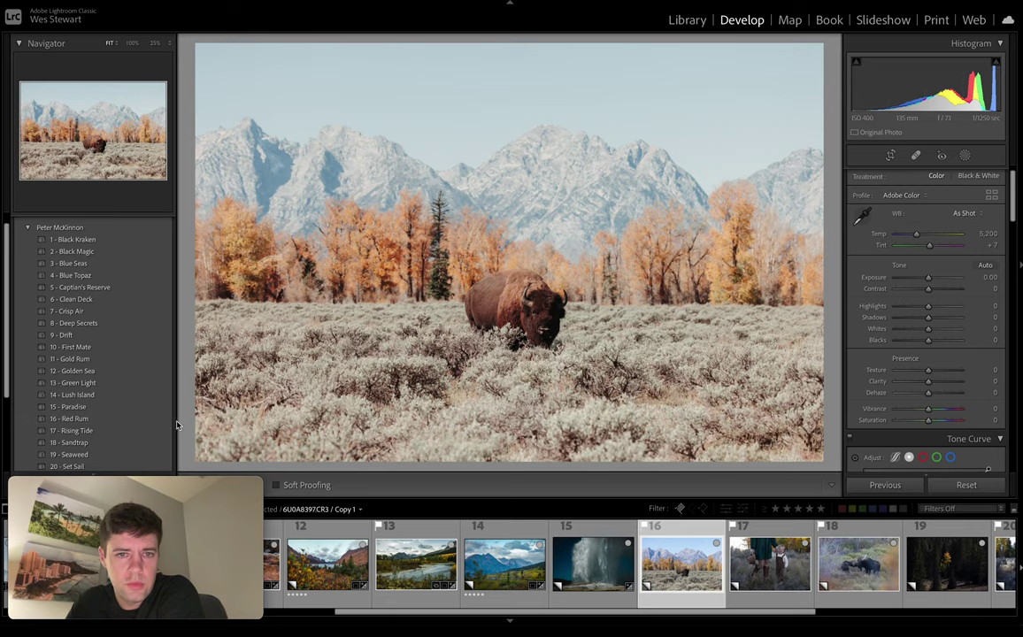
pyautogui.click(145, 419)
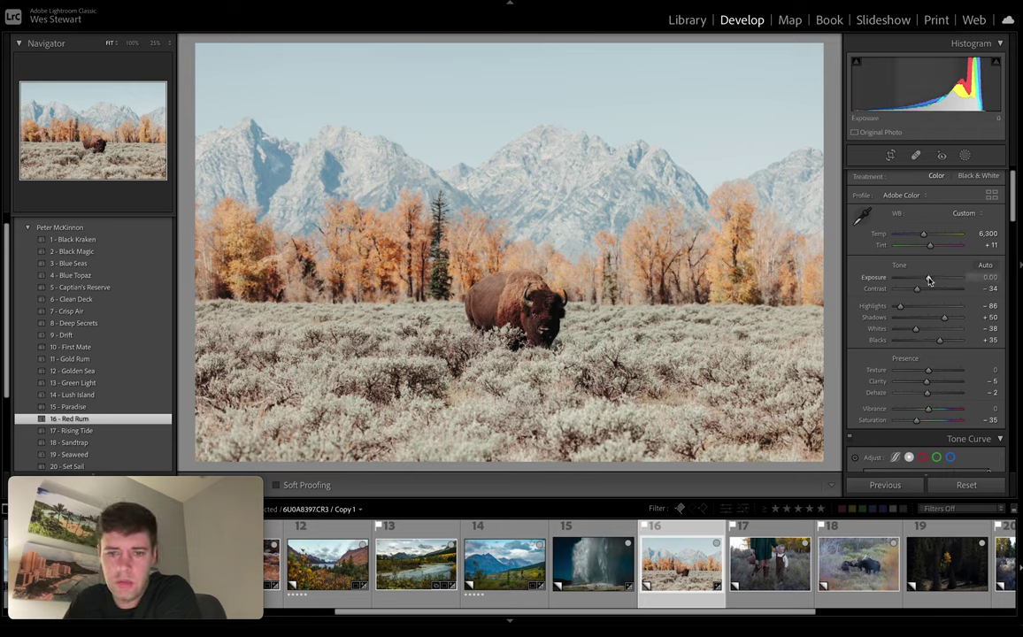
pyautogui.moveTo(928, 280); pyautogui.dragTo(929, 280)
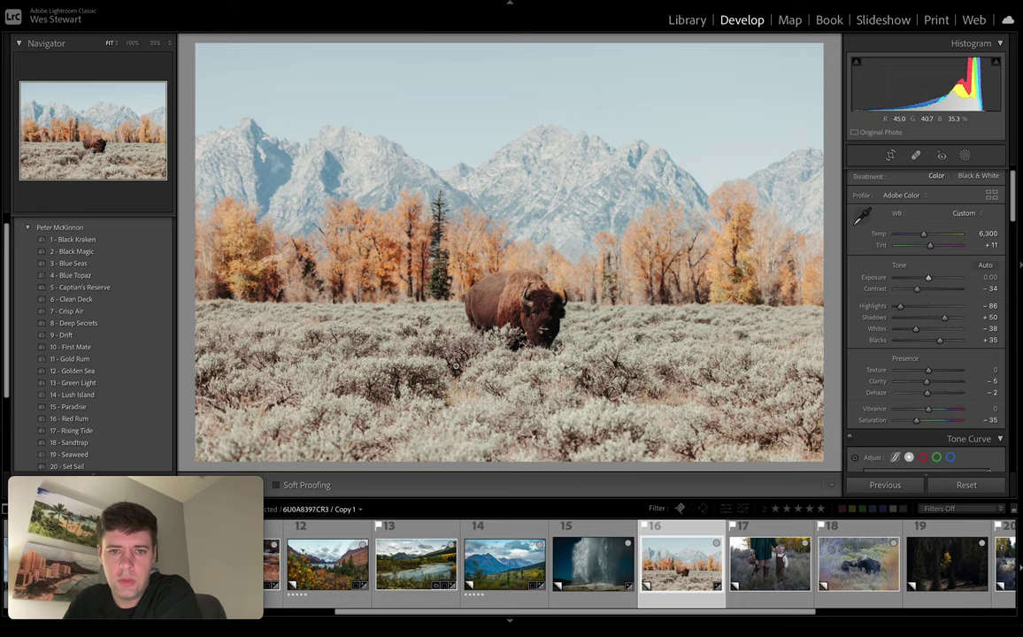
# - Inspect the bison at 100%, then mask it with Select Subject and invert the mask to cover the background
pyautogui.click(528, 311)
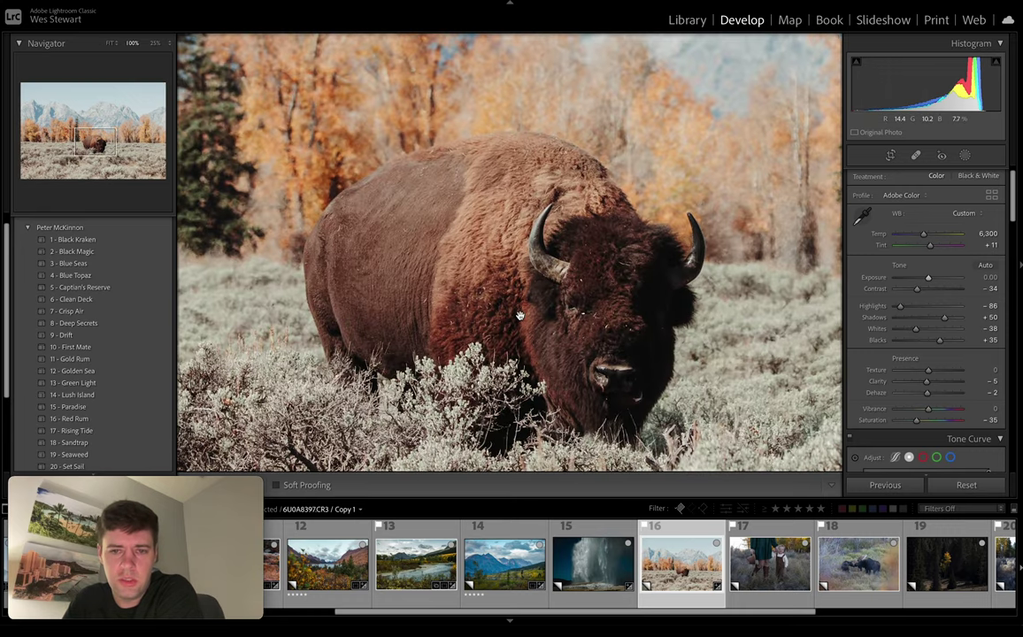
pyautogui.click(560, 335)
pyautogui.click(964, 156)
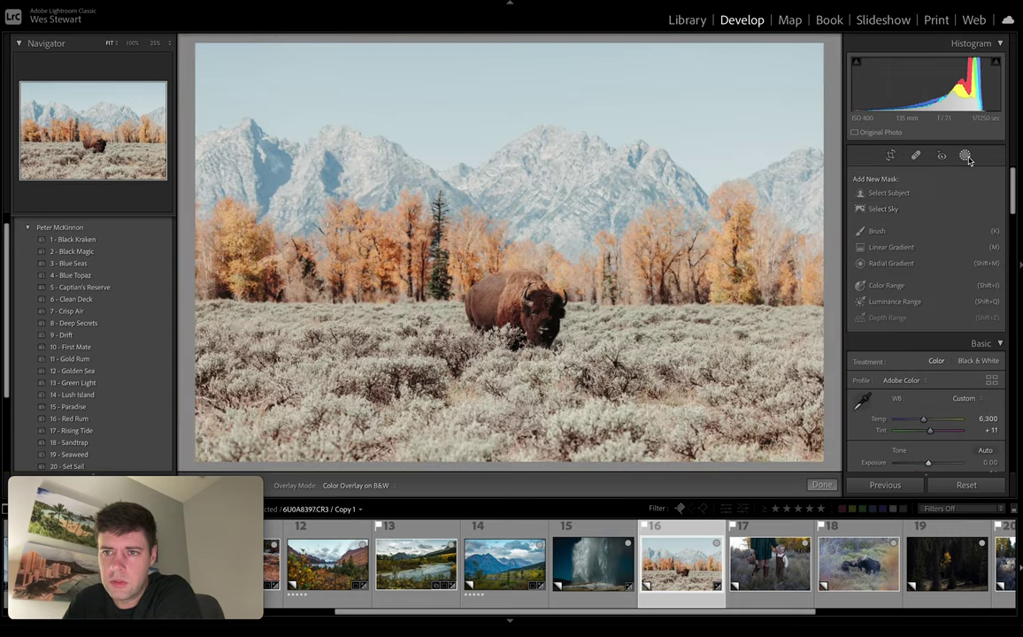
pyautogui.click(886, 193)
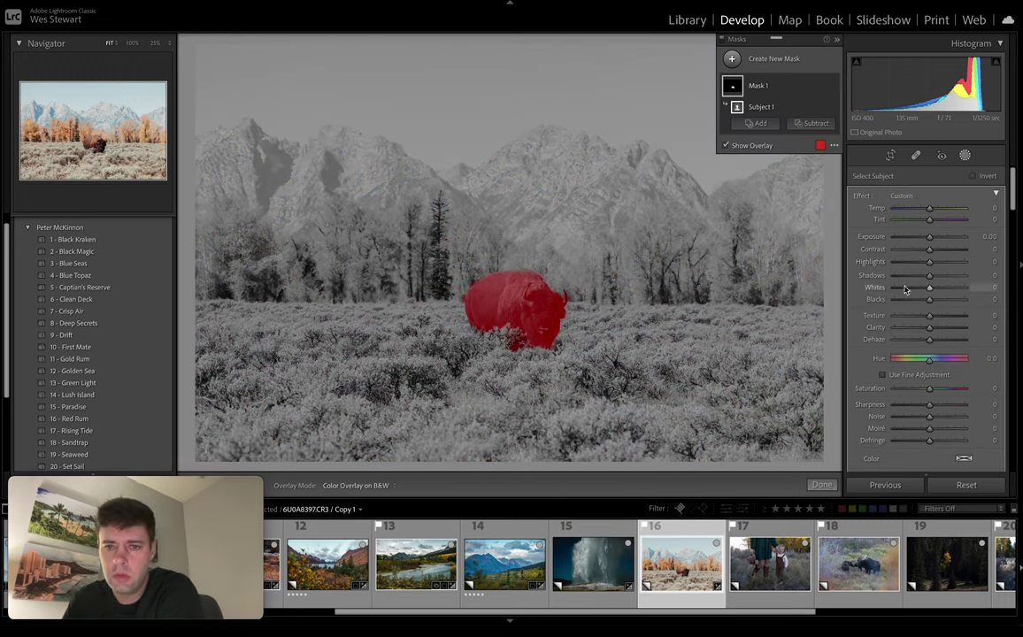
pyautogui.click(818, 107)
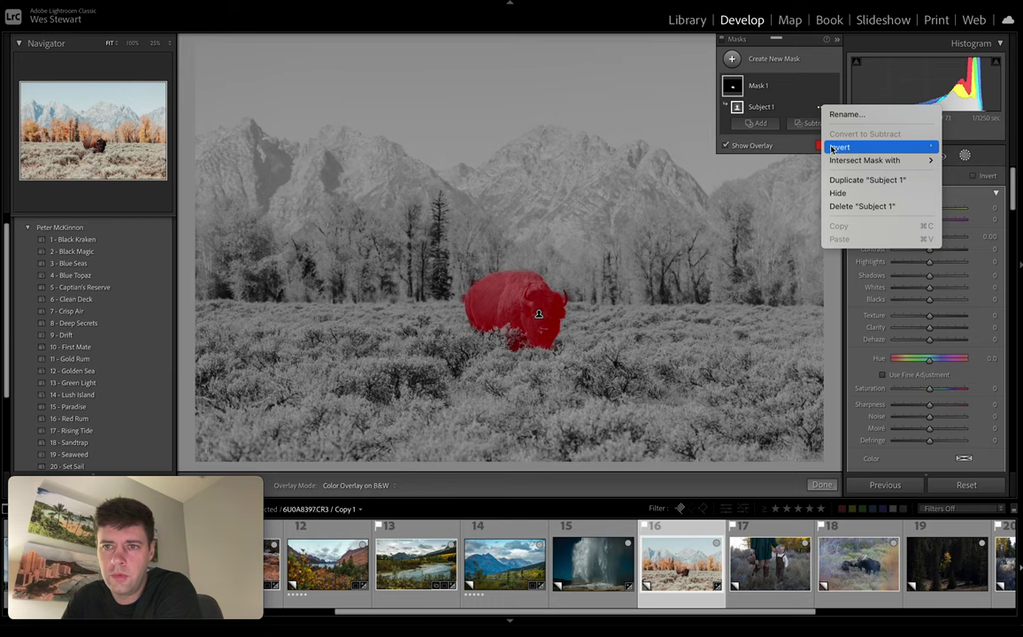
pyautogui.click(837, 146)
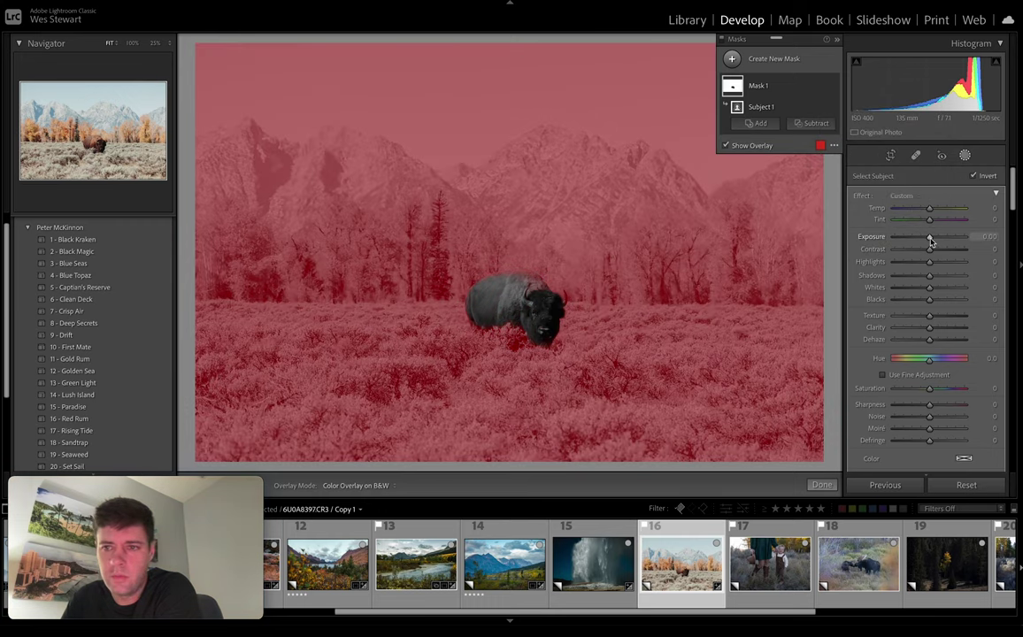
# - Set the background mask's Exposure to −0.29 and Highlights to −49, and finish masking
pyautogui.moveTo(929, 239); pyautogui.dragTo(927, 241)
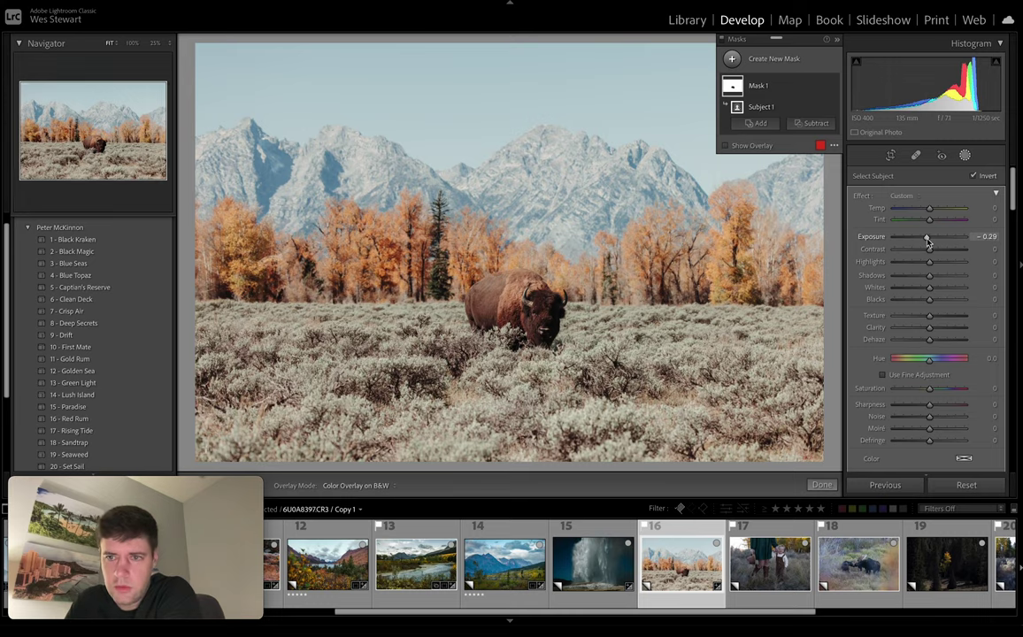
pyautogui.moveTo(926, 265)
pyautogui.mouseDown()
pyautogui.moveTo(896, 275)
pyautogui.moveTo(916, 275)
pyautogui.mouseUp()
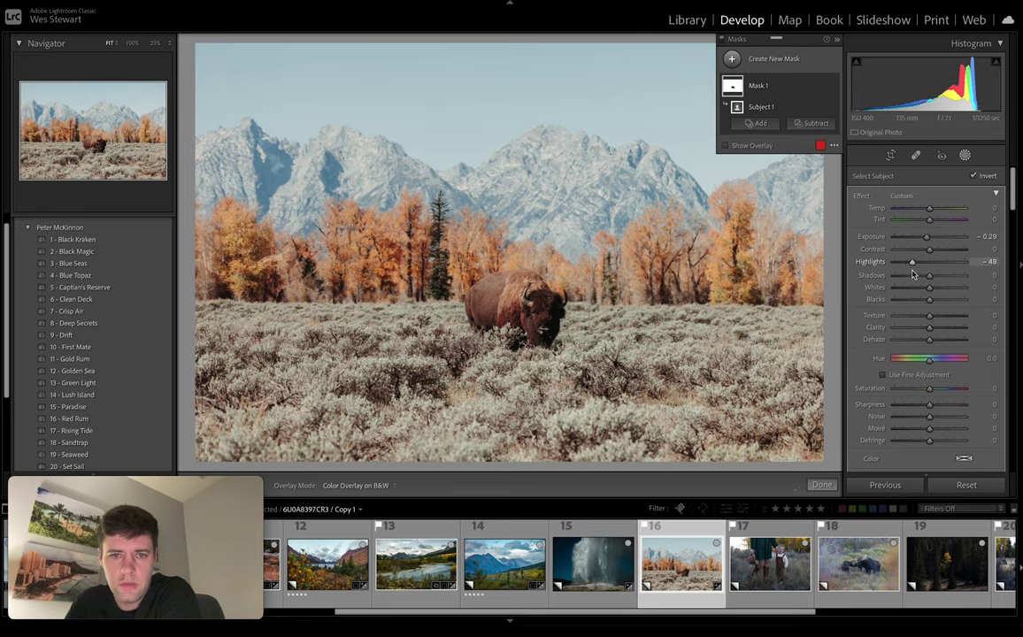
pyautogui.click(964, 157)
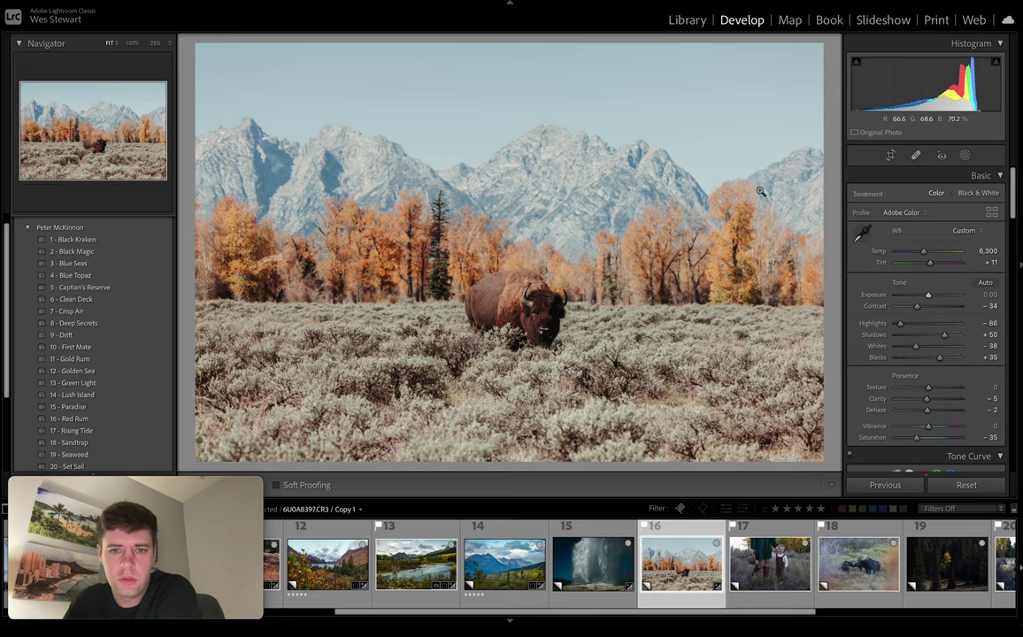
# - Crop the bison photo to 16 x 10, shifting the frame up to keep the sky and trim the foreground
pyautogui.click(890, 156)
pyautogui.click(961, 196)
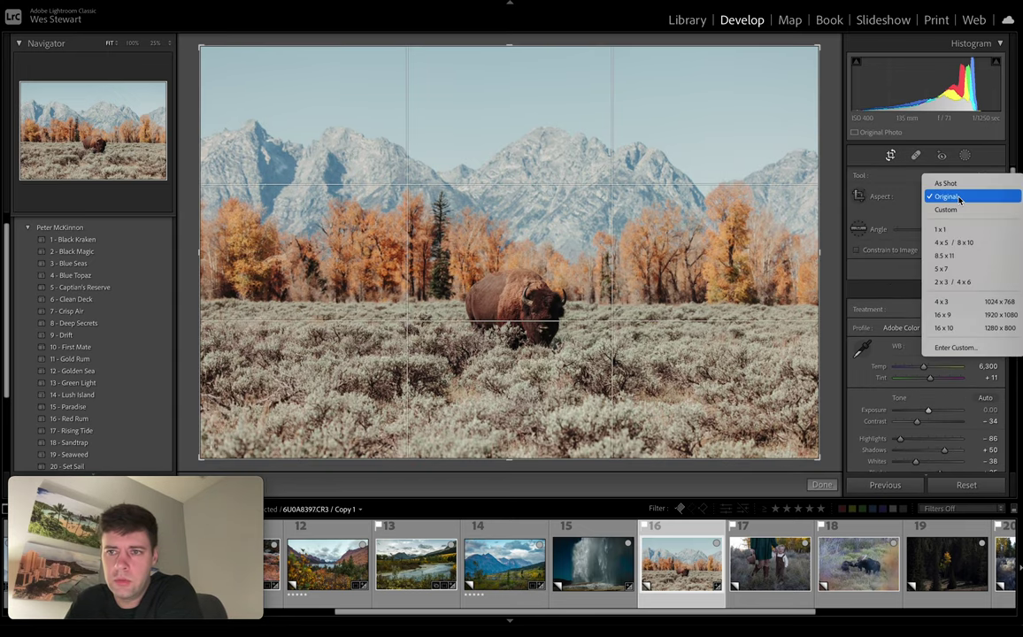
pyautogui.click(964, 331)
pyautogui.moveTo(484, 176)
pyautogui.mouseDown()
pyautogui.moveTo(482, 197)
pyautogui.moveTo(478, 173)
pyautogui.moveTo(477, 190)
pyautogui.mouseUp()
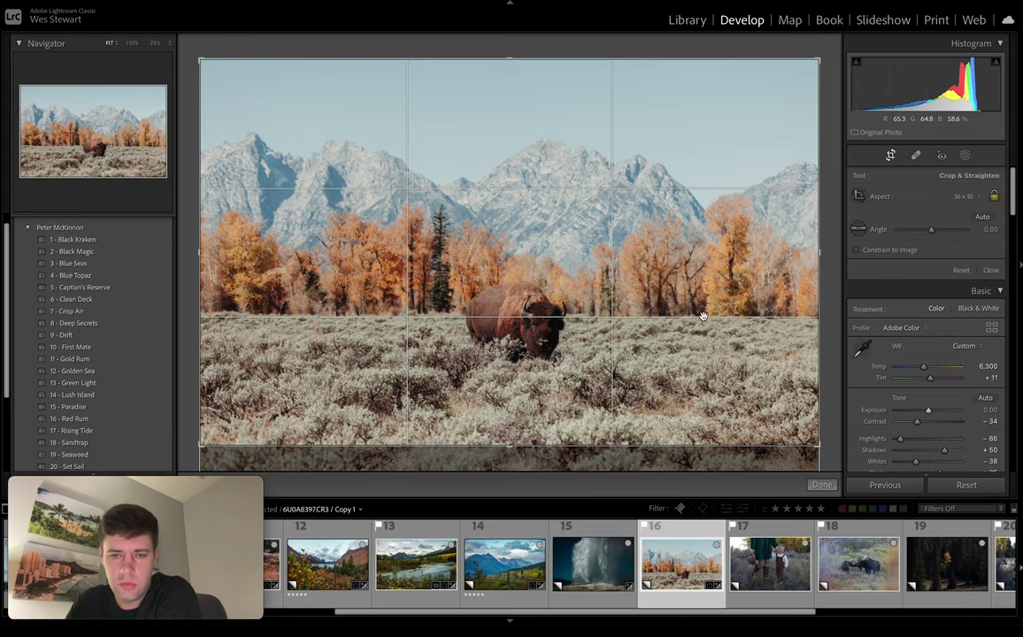
pyautogui.moveTo(525, 304); pyautogui.dragTo(471, 285)
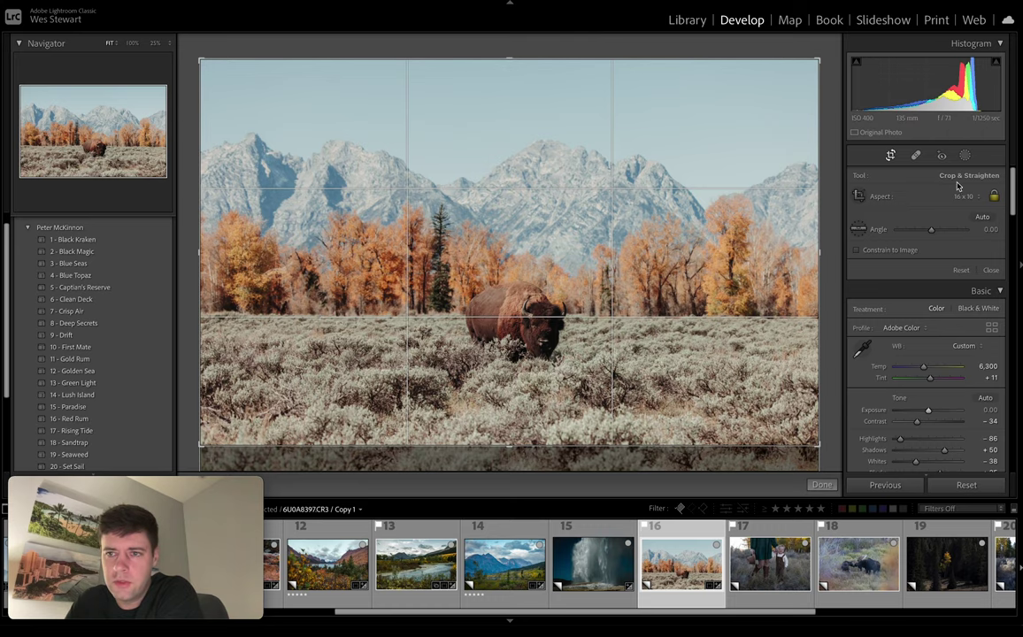
pyautogui.click(890, 156)
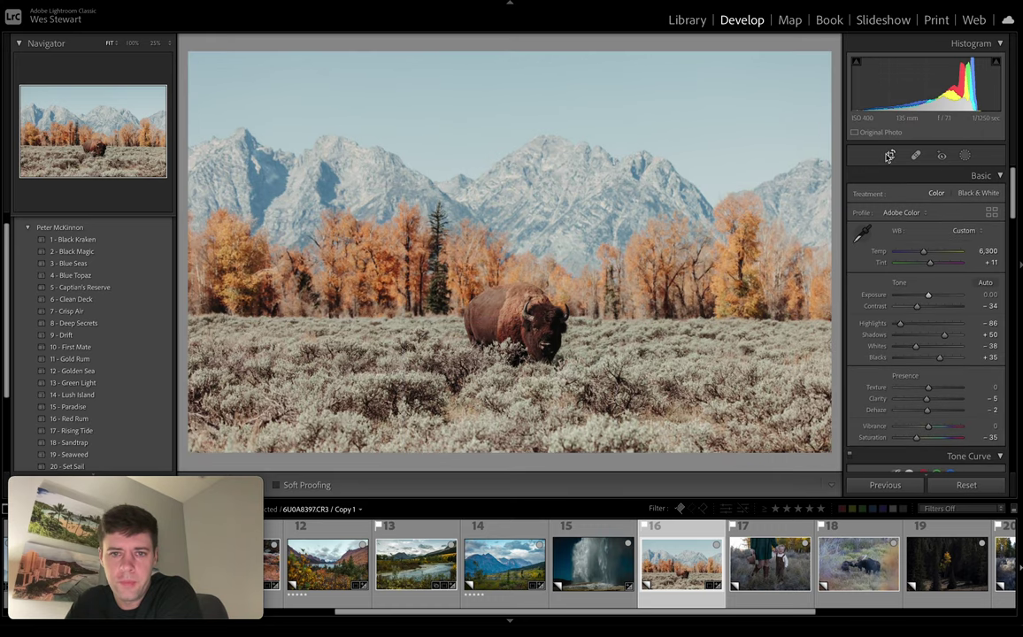
# - Try a vertical 4 x 5 / 8 x 10 crop at full image height with the bison near the centre
pyautogui.click(894, 156)
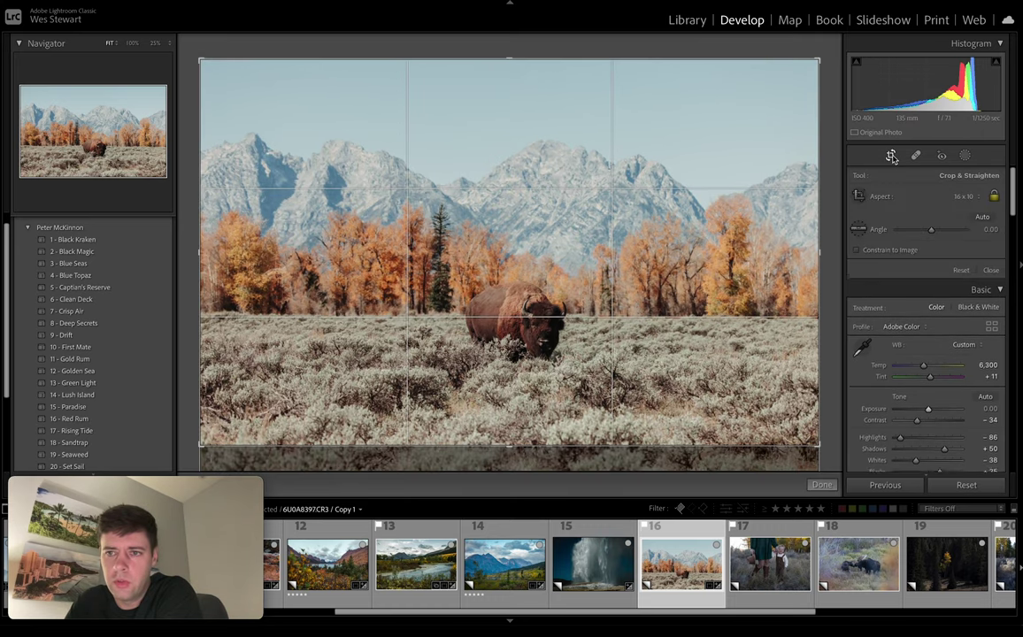
pyautogui.click(965, 196)
pyautogui.click(911, 102)
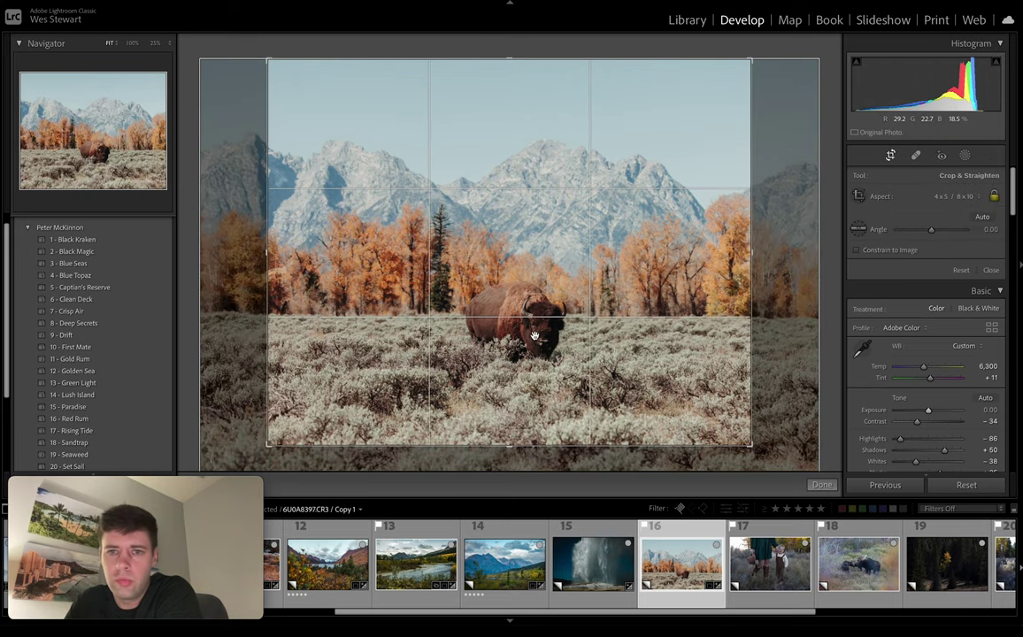
pyautogui.press('x')
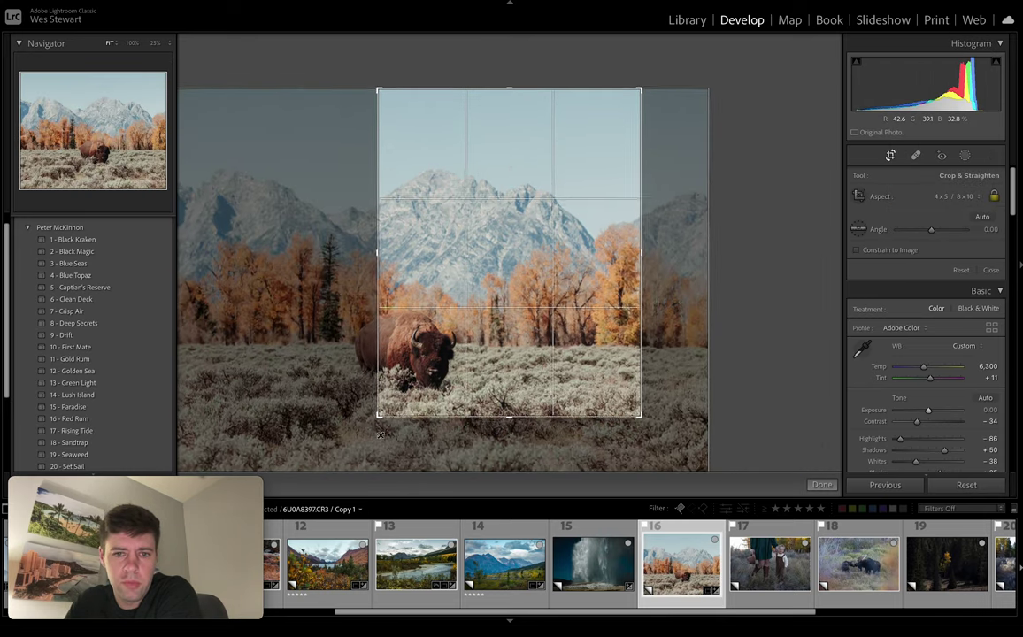
pyautogui.moveTo(501, 370); pyautogui.dragTo(568, 384)
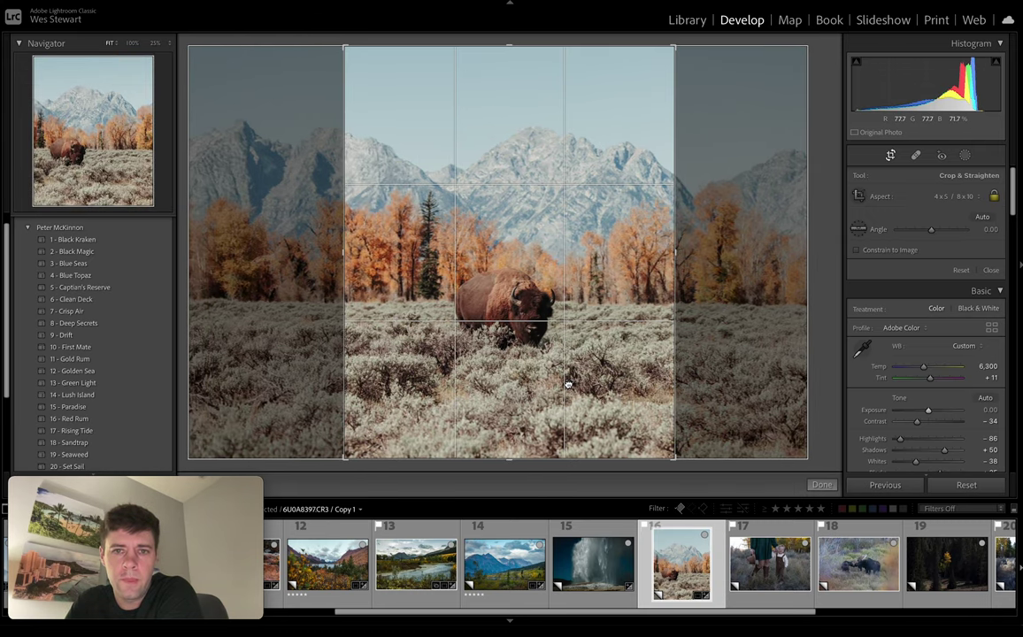
pyautogui.click(890, 156)
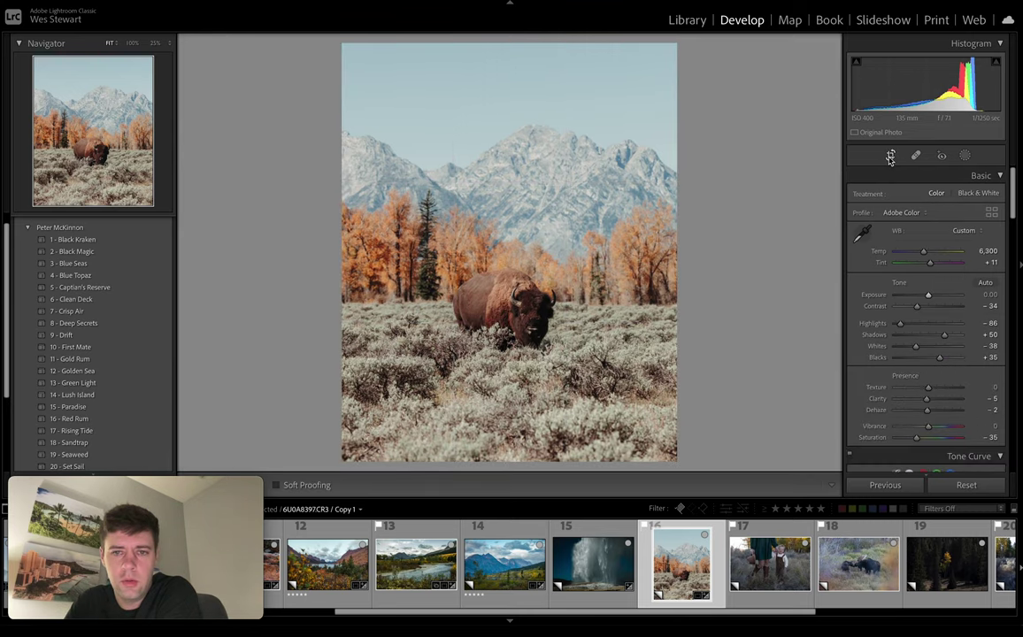
# - Reset the bison photo's crop and recrop it to 16 x 10, keeping the full sky and trimming only the foreground sagebrush
pyautogui.click(890, 156)
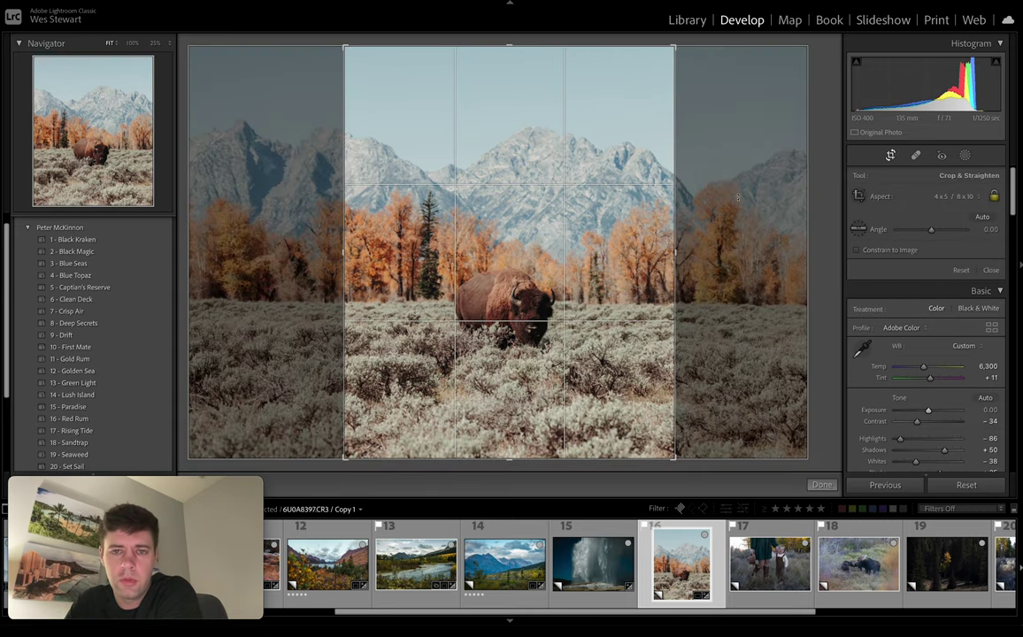
pyautogui.rightClick(560, 267)
pyautogui.click(598, 199)
pyautogui.click(942, 196)
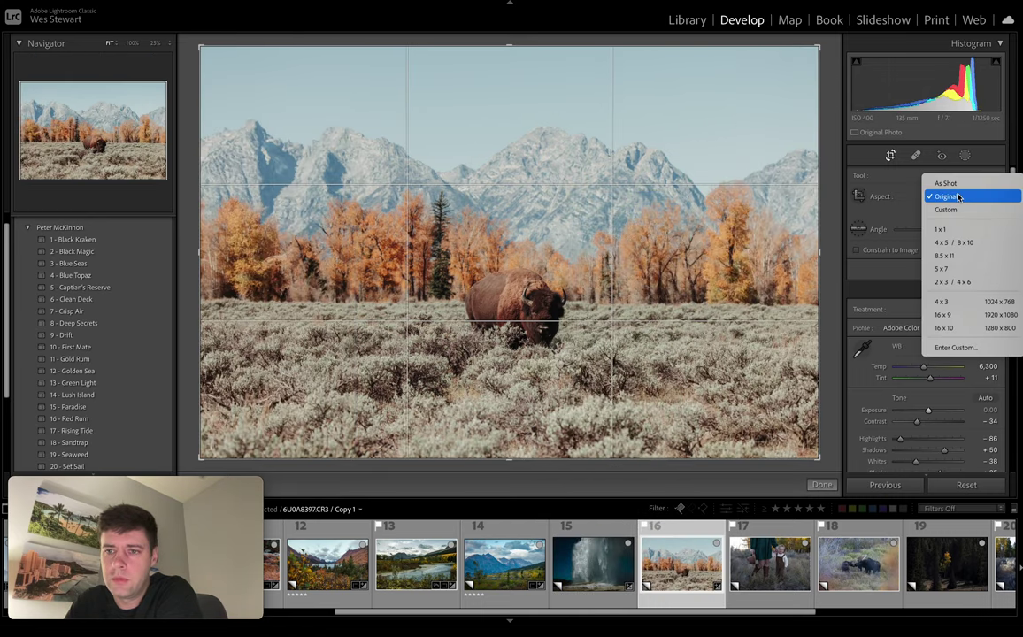
pyautogui.click(943, 327)
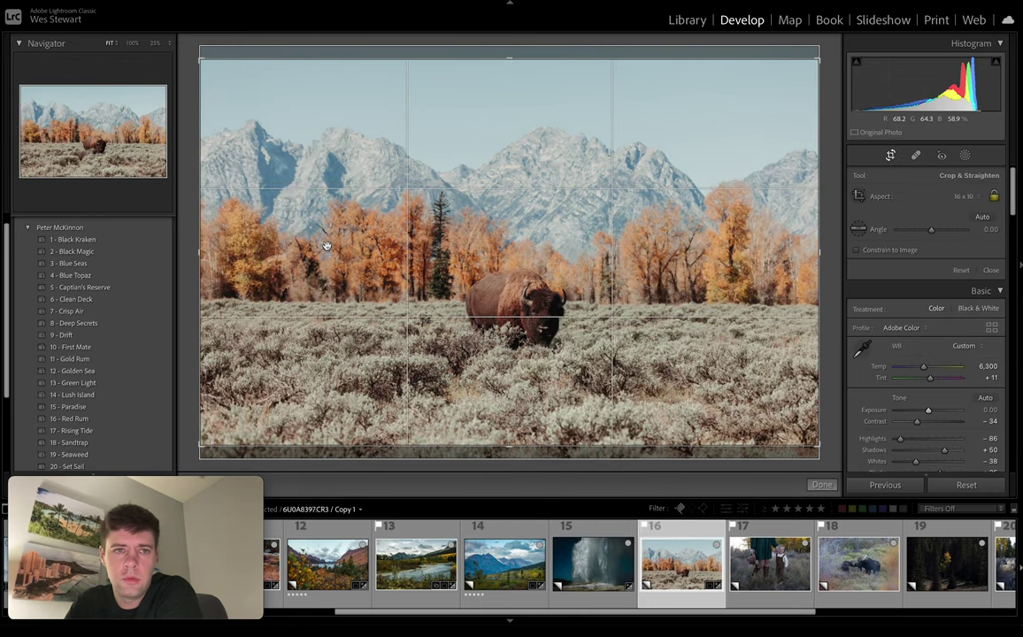
pyautogui.moveTo(296, 222); pyautogui.dragTo(327, 312)
pyautogui.click(890, 156)
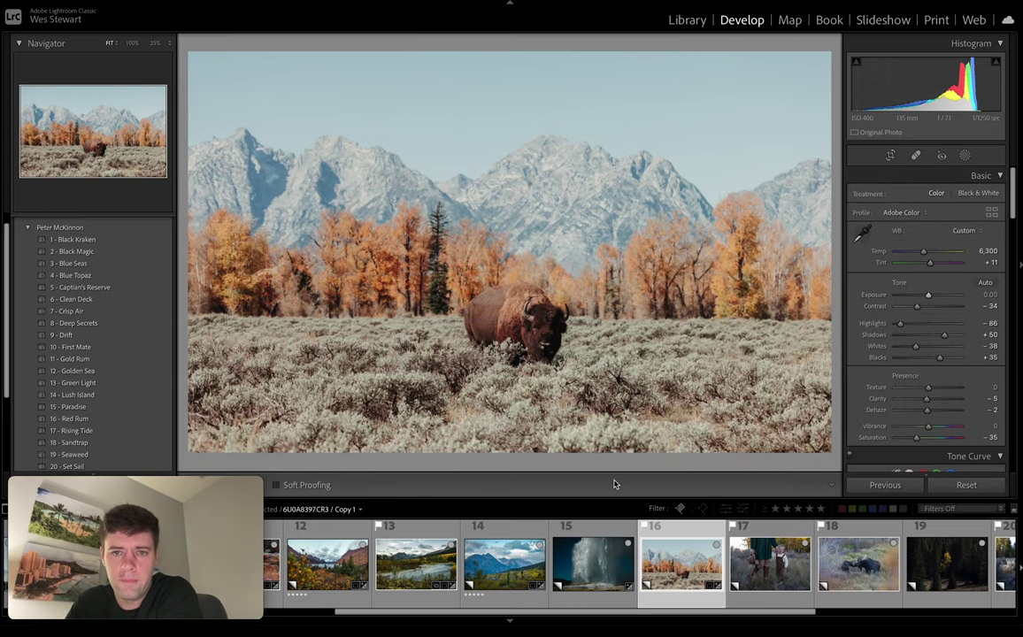
# - Open the photo of the woman and toddler in the grass and apply the 17 - Rising Tide preset
pyautogui.click(772, 572)
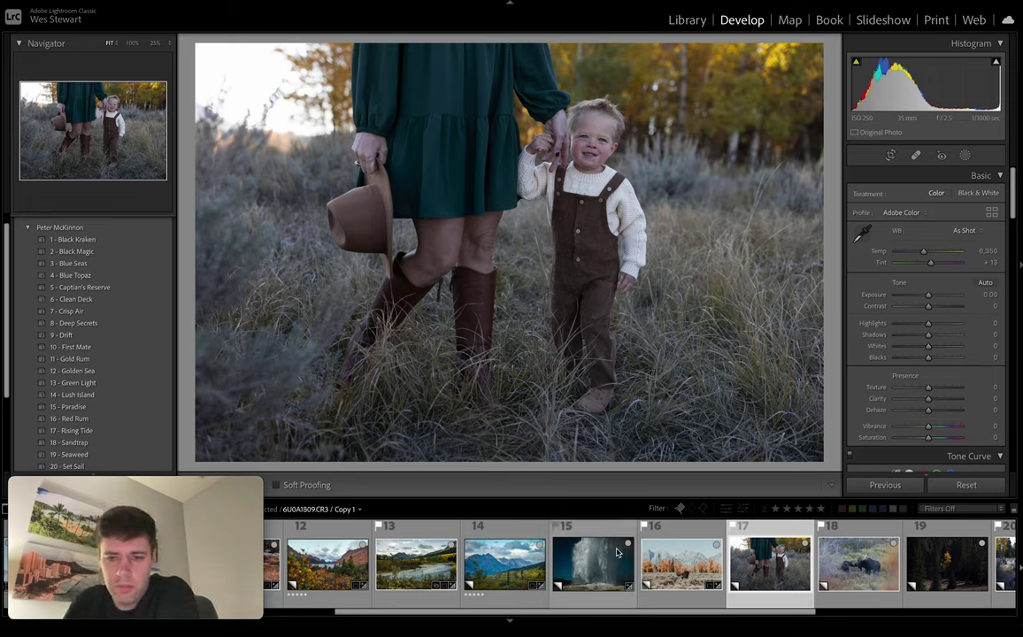
pyautogui.scroll(-3, 617, 553)
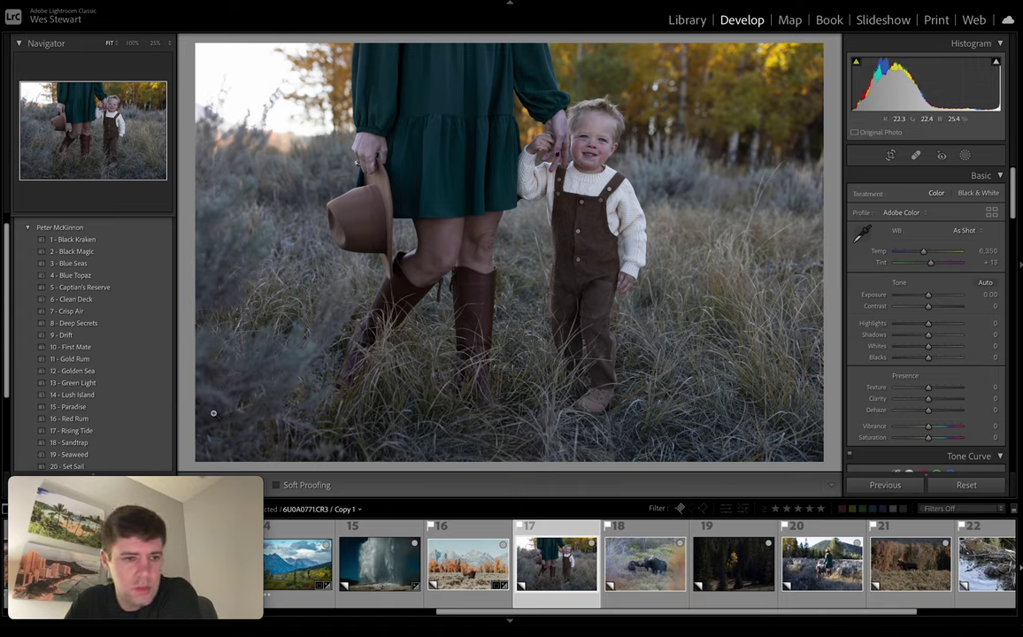
pyautogui.moveTo(148, 433)
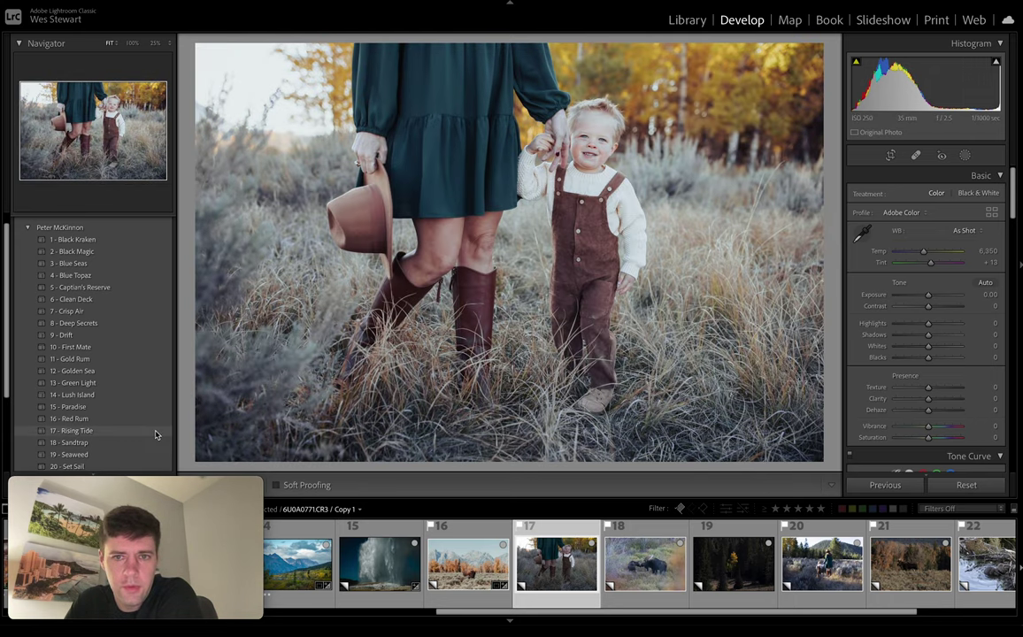
pyautogui.click(149, 432)
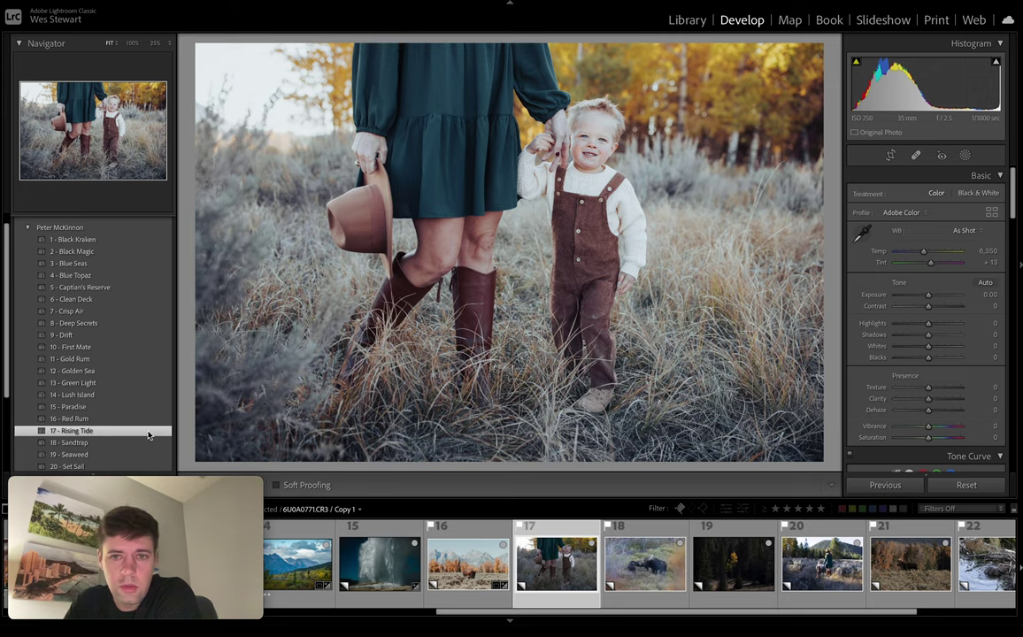
# - Examine the toddler's face at 100% and compare the preset look with the unedited photo
pyautogui.click(584, 131)
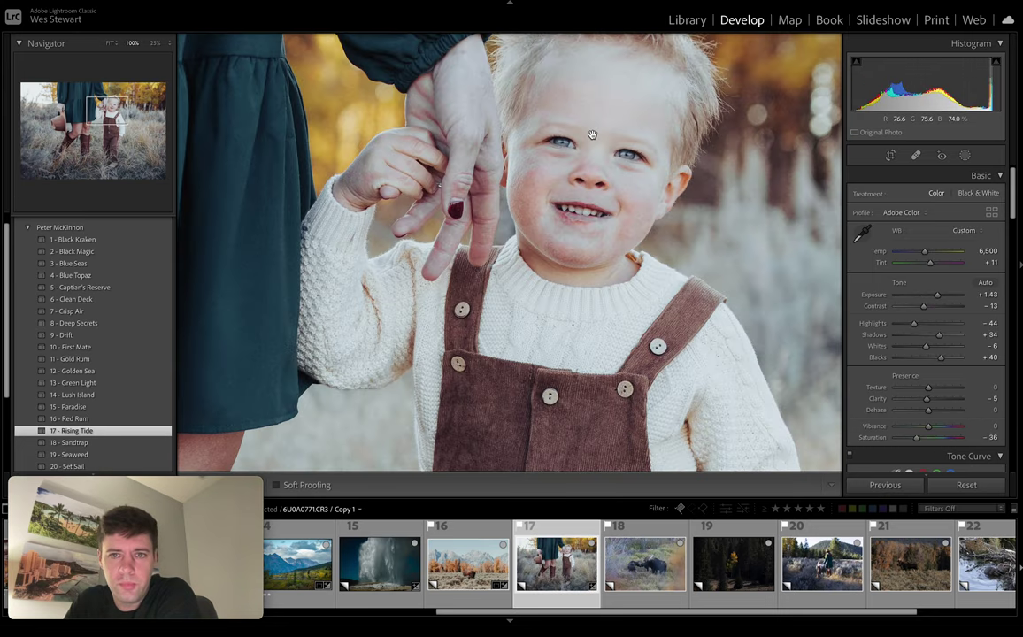
pyautogui.click(592, 160)
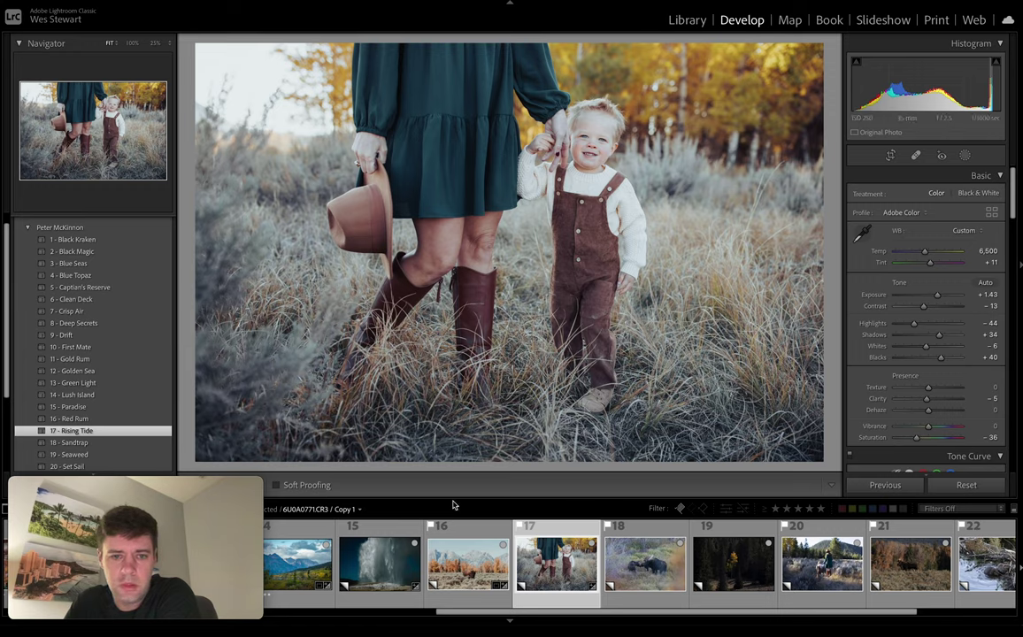
pyautogui.press('\\')
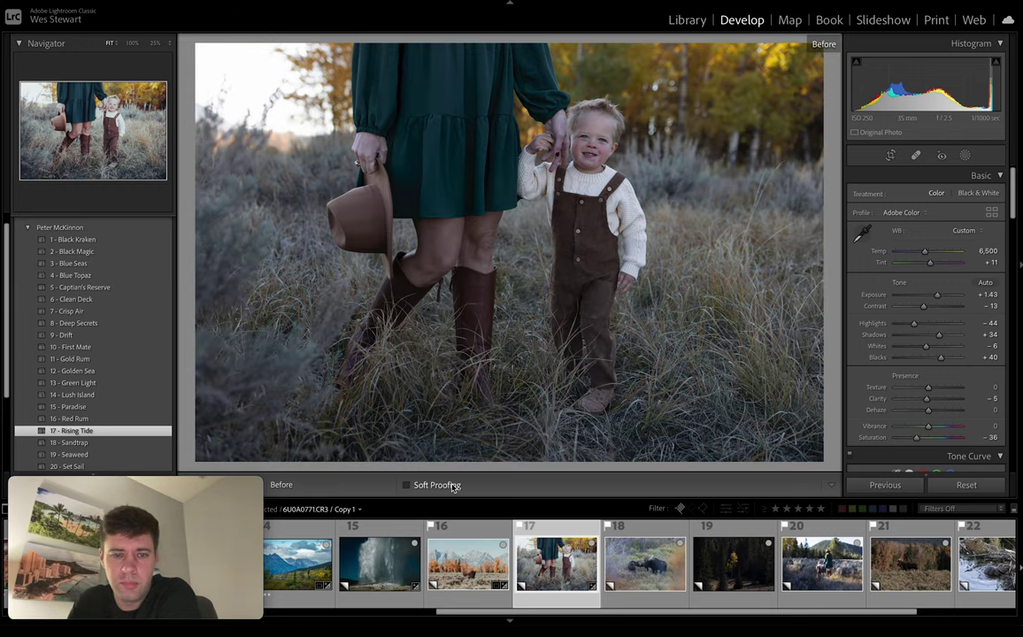
pyautogui.press('\\')
pyautogui.press('\\')
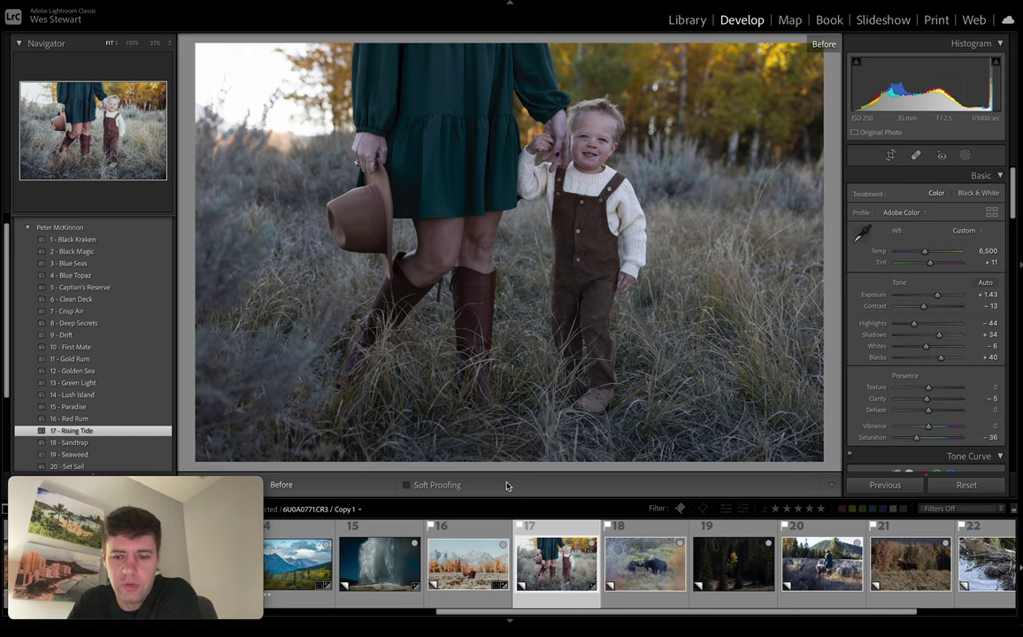
pyautogui.press('\\')
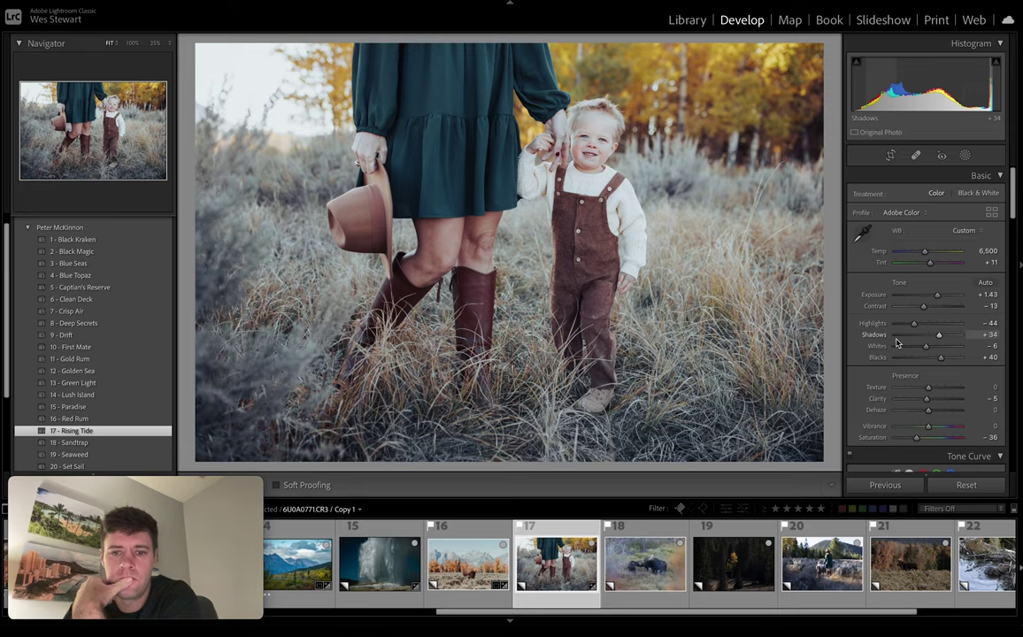
pyautogui.press('\\')
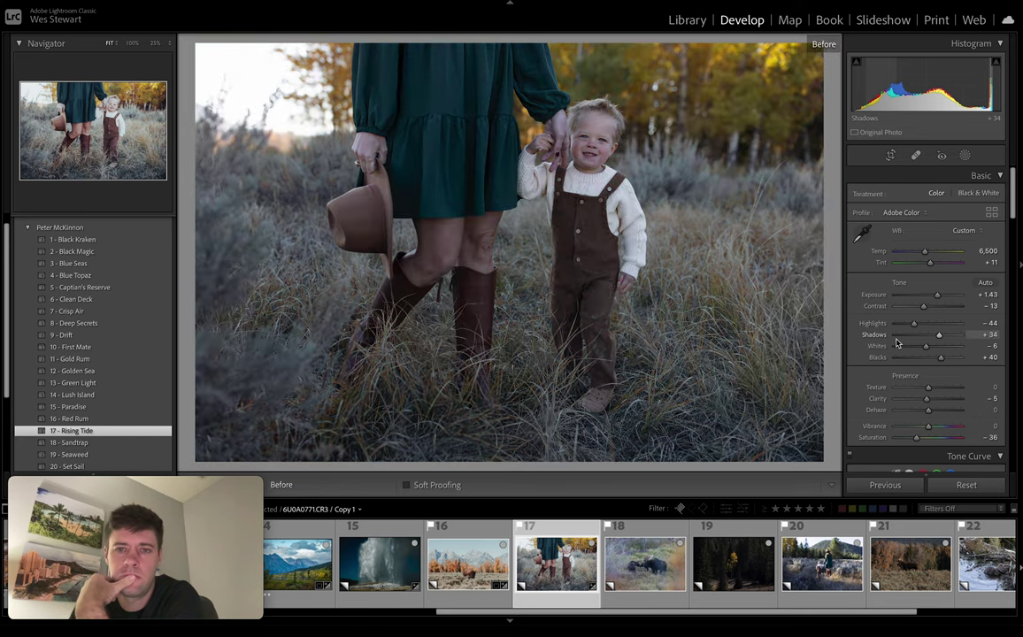
pyautogui.press('\\')
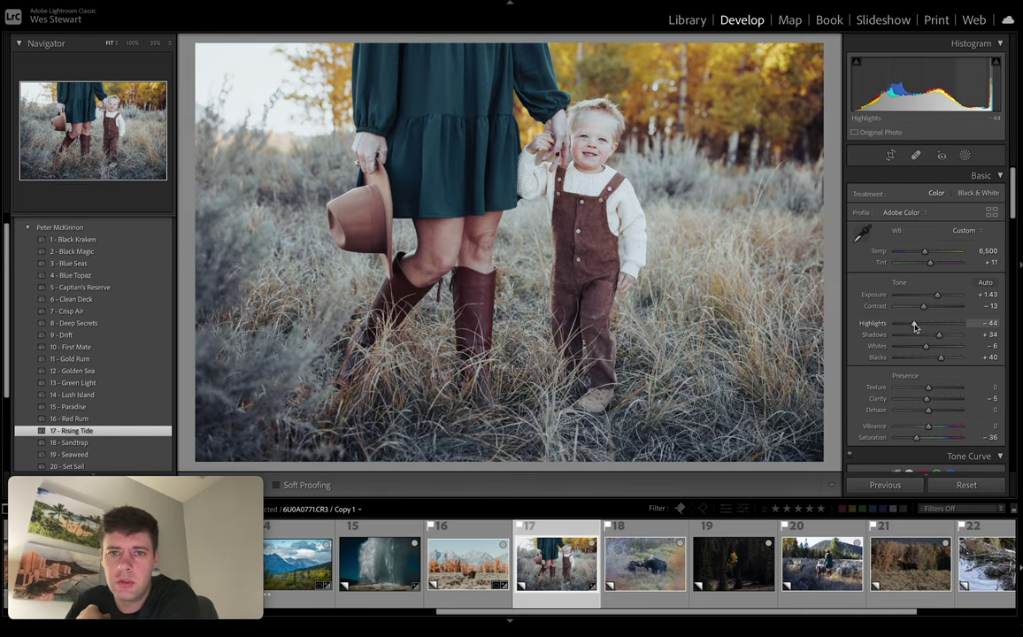
# - Set the Highlights of the woman-and-toddler photo to −53 and compare before and after
pyautogui.moveTo(915, 326); pyautogui.dragTo(911, 326)
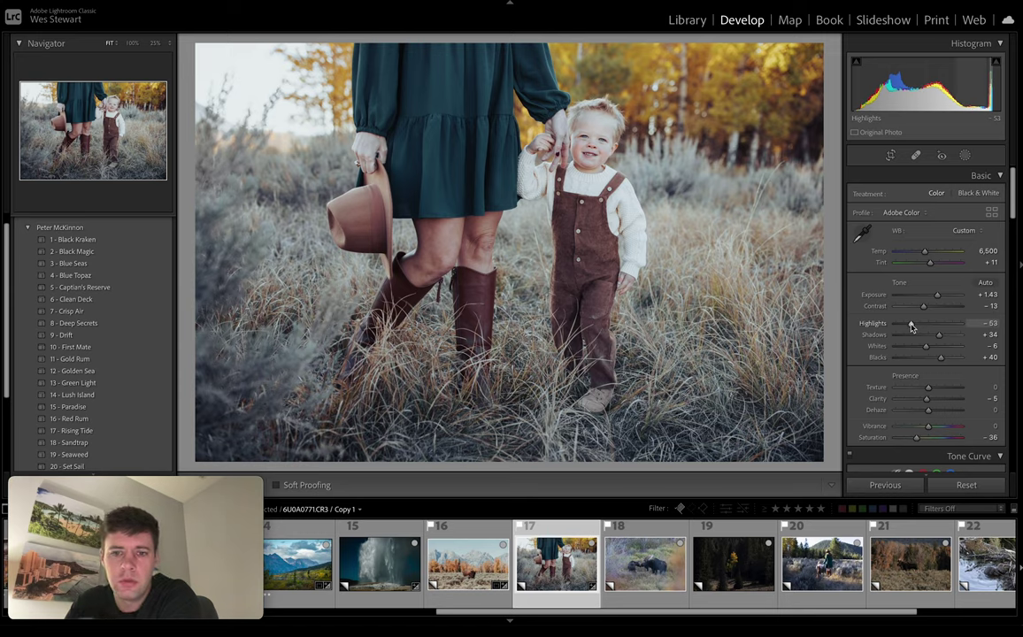
pyautogui.press('\\')
pyautogui.press('\\')
pyautogui.press('\\')
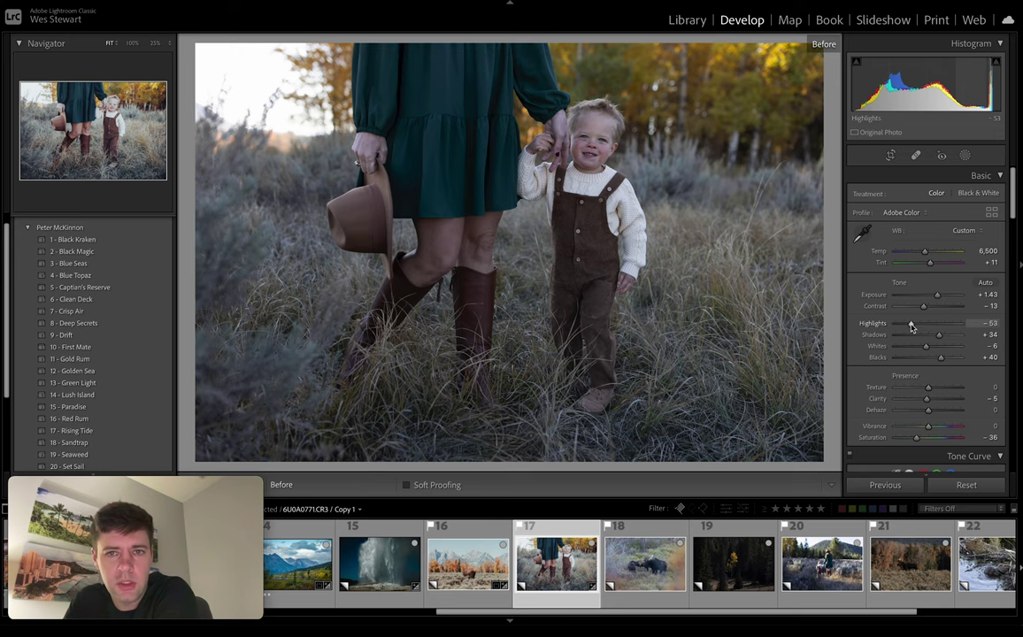
pyautogui.press('\\')
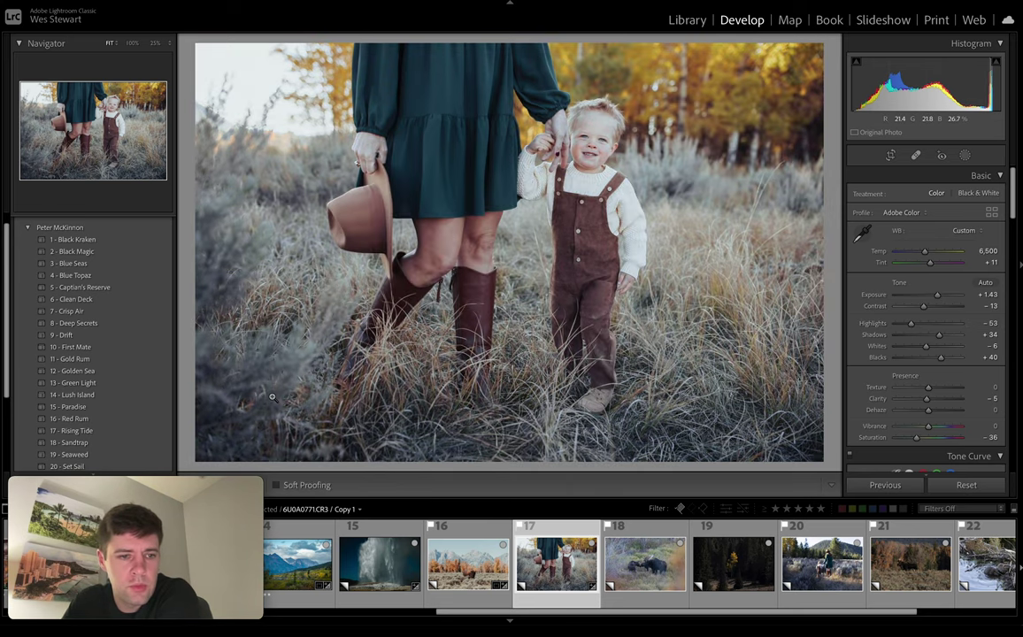
# - Open the photo of the two moose, check their detail at 100%, and apply the 18 - Sandtrap preset
pyautogui.click(633, 562)
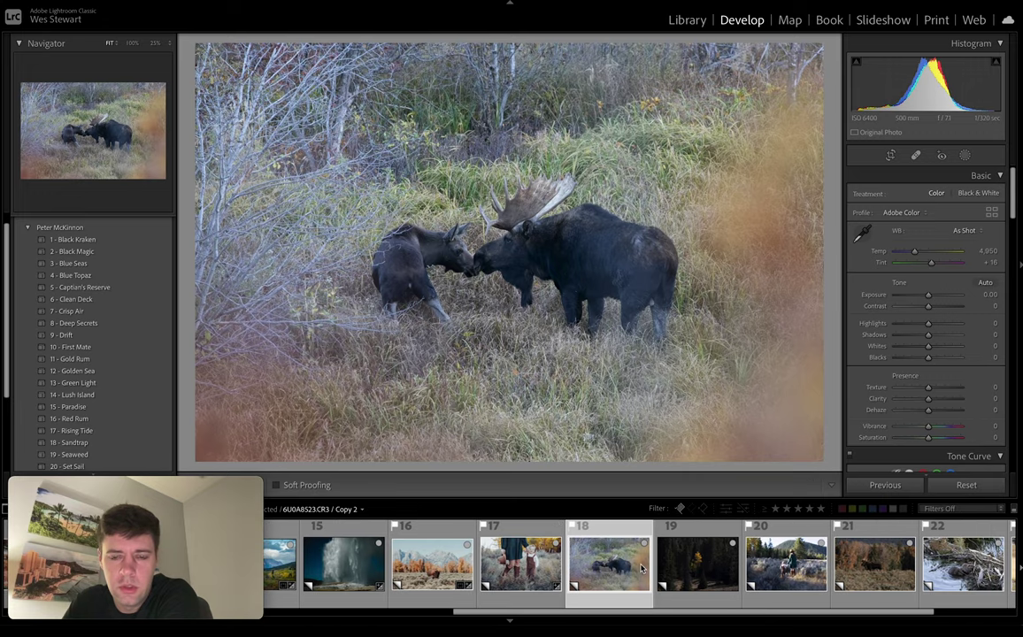
pyautogui.click(534, 241)
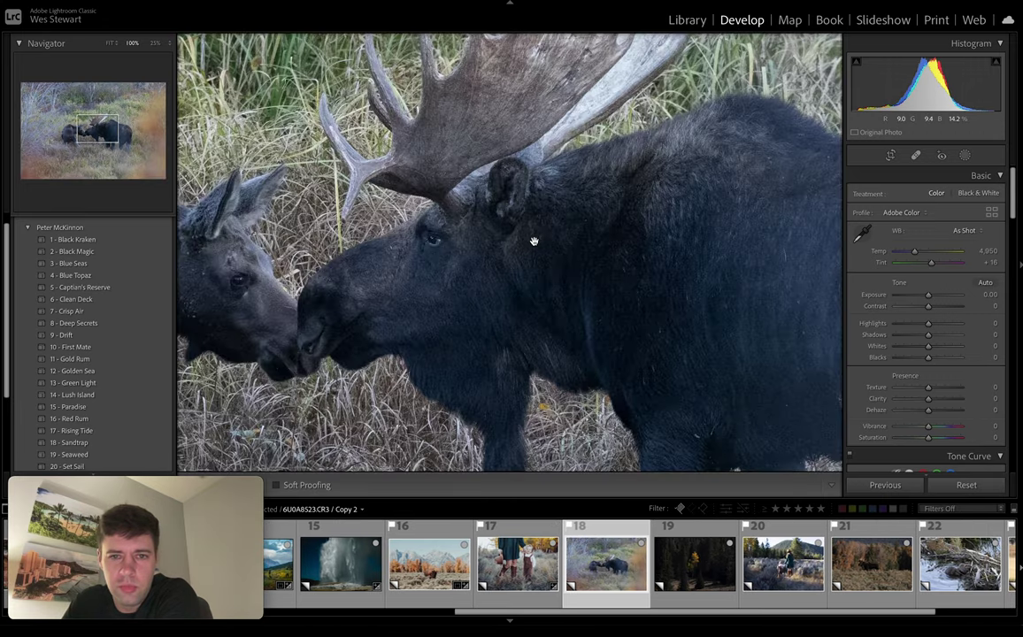
pyautogui.click(498, 237)
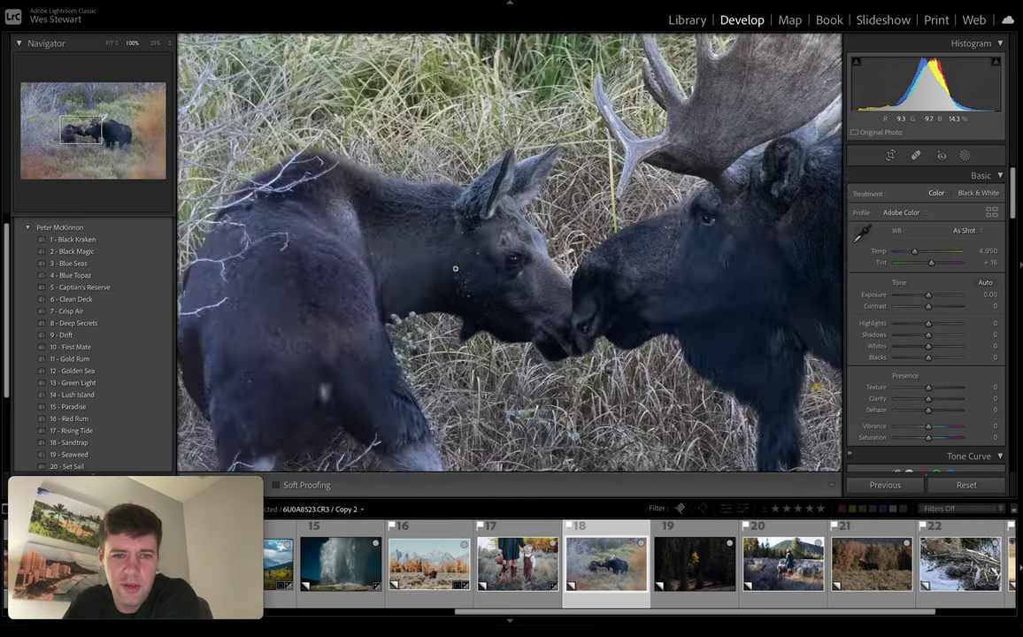
pyautogui.click(394, 241)
pyautogui.click(398, 239)
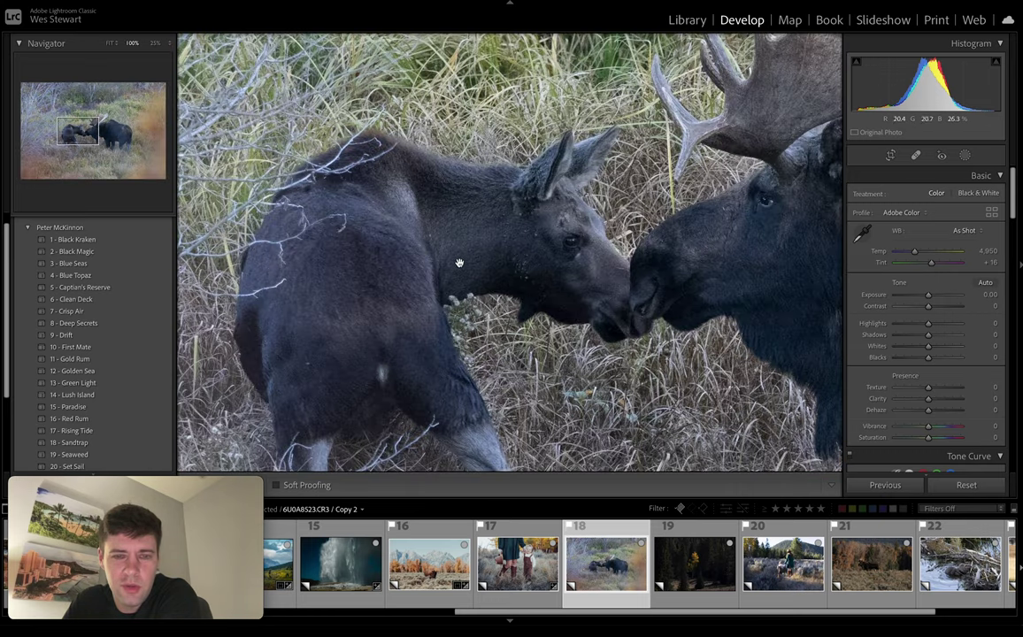
pyautogui.click(489, 258)
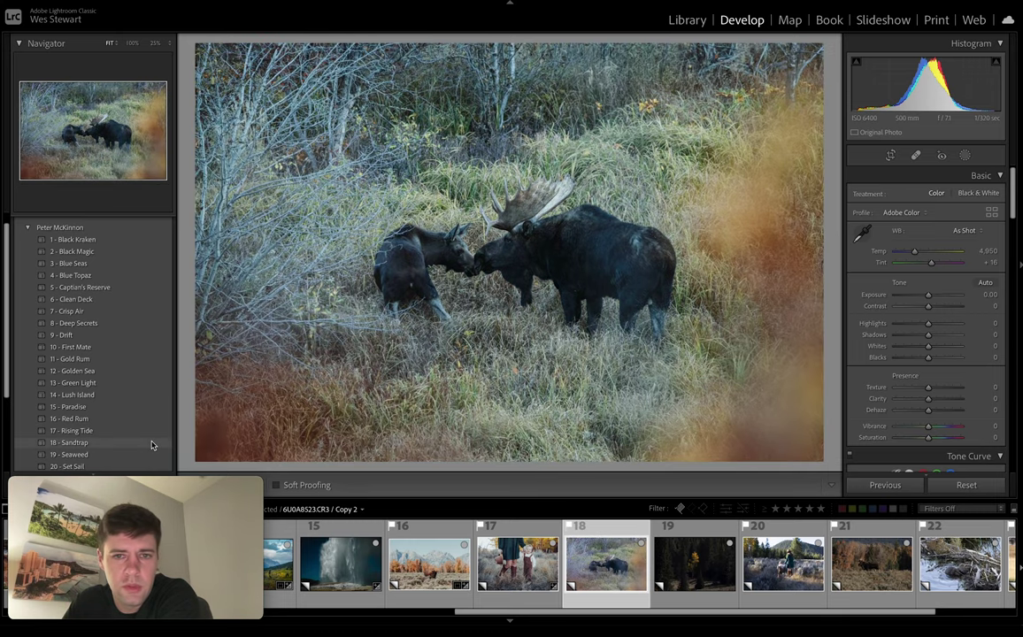
pyautogui.click(151, 445)
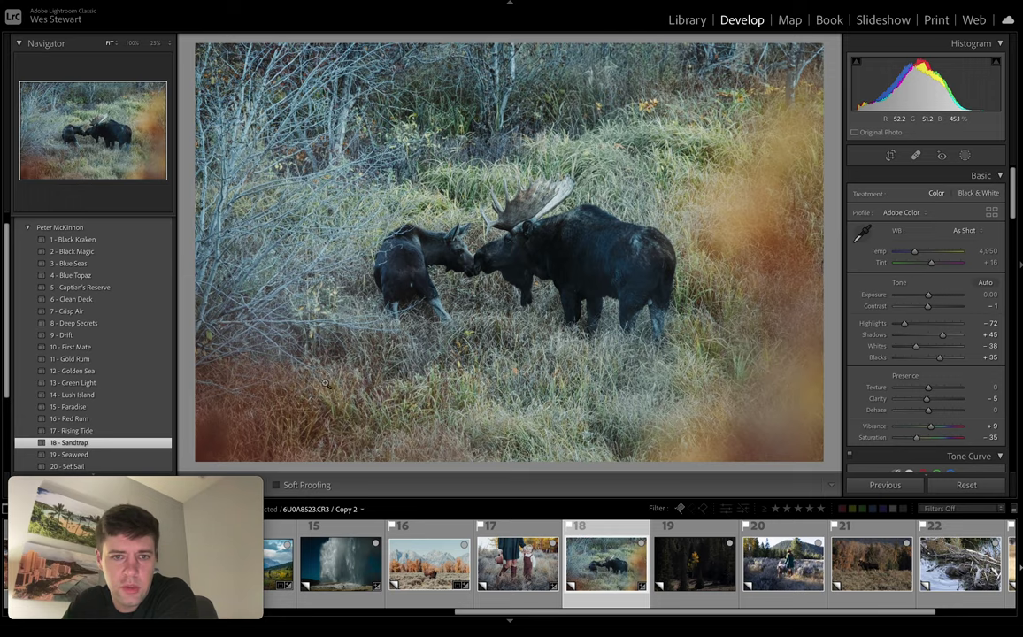
# - Check the moose's faces at 100% and warm the photo's white balance to a Temp of 5,329
pyautogui.click(475, 266)
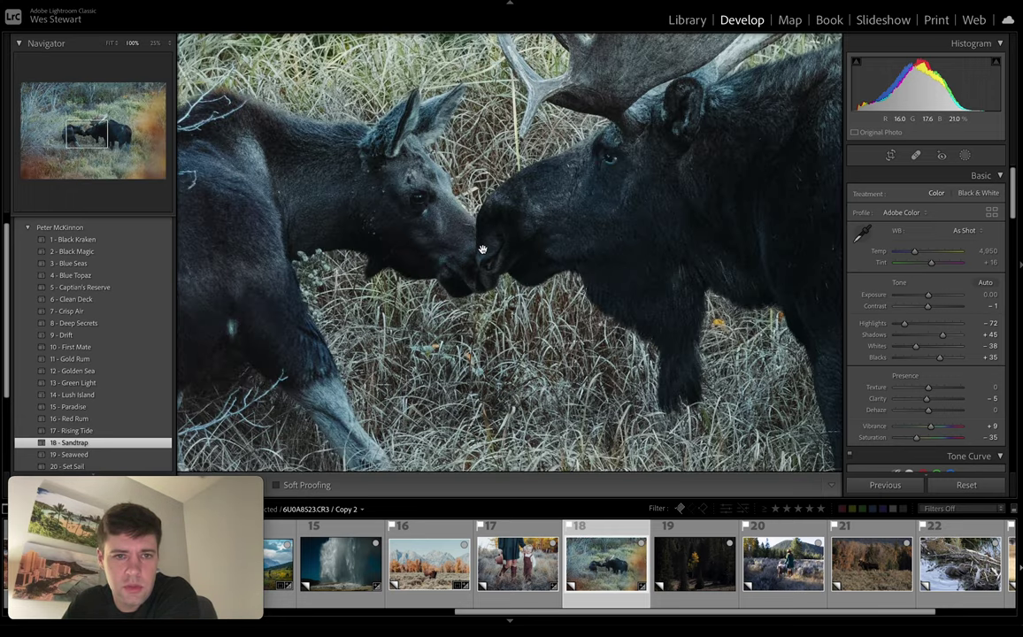
pyautogui.click(482, 250)
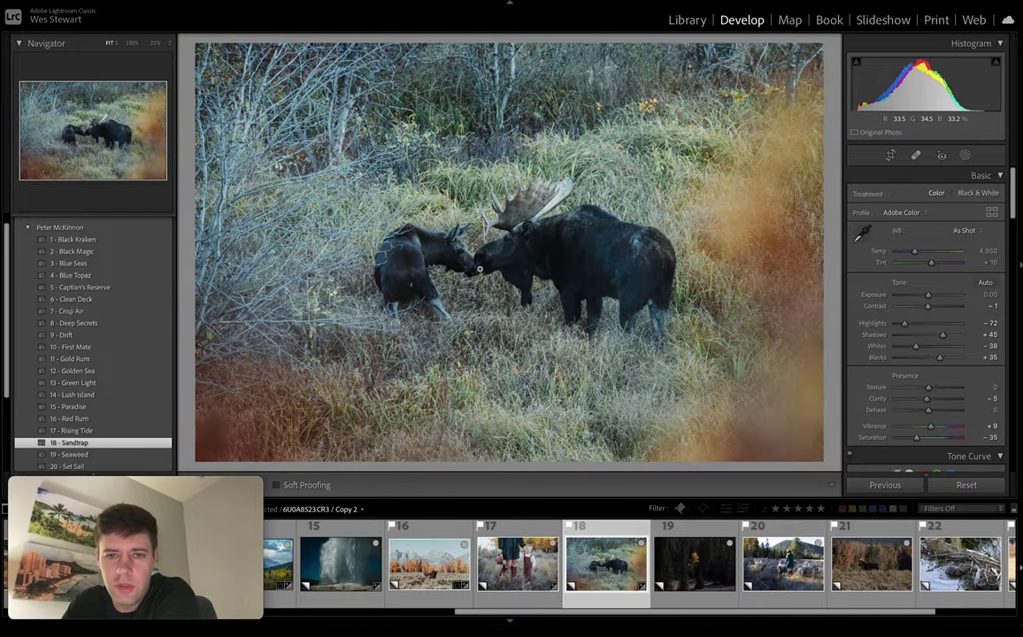
pyautogui.click(479, 255)
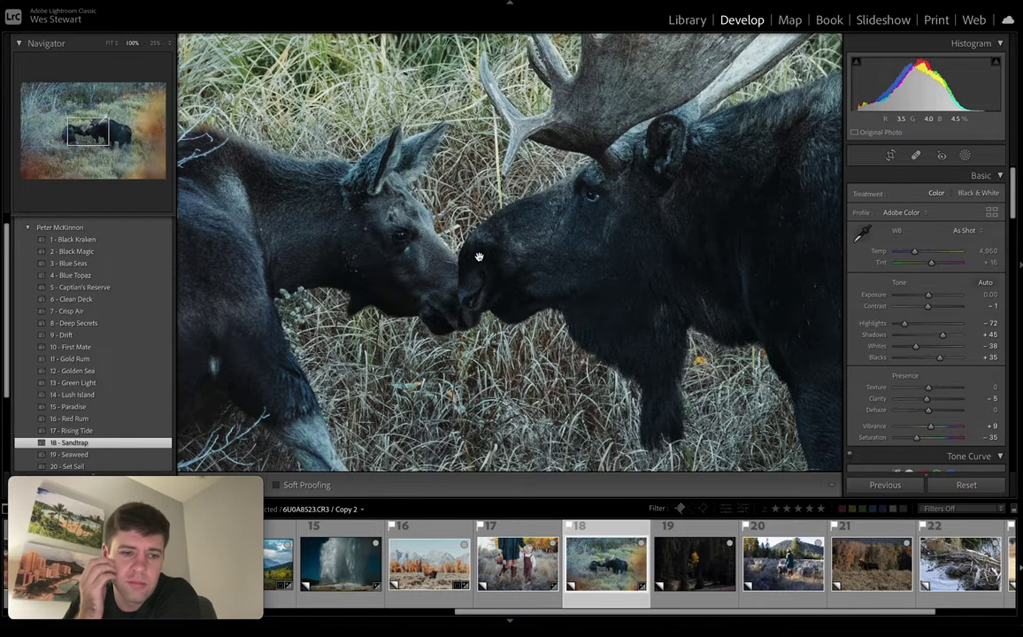
pyautogui.moveTo(582, 259); pyautogui.dragTo(630, 222)
pyautogui.click(629, 222)
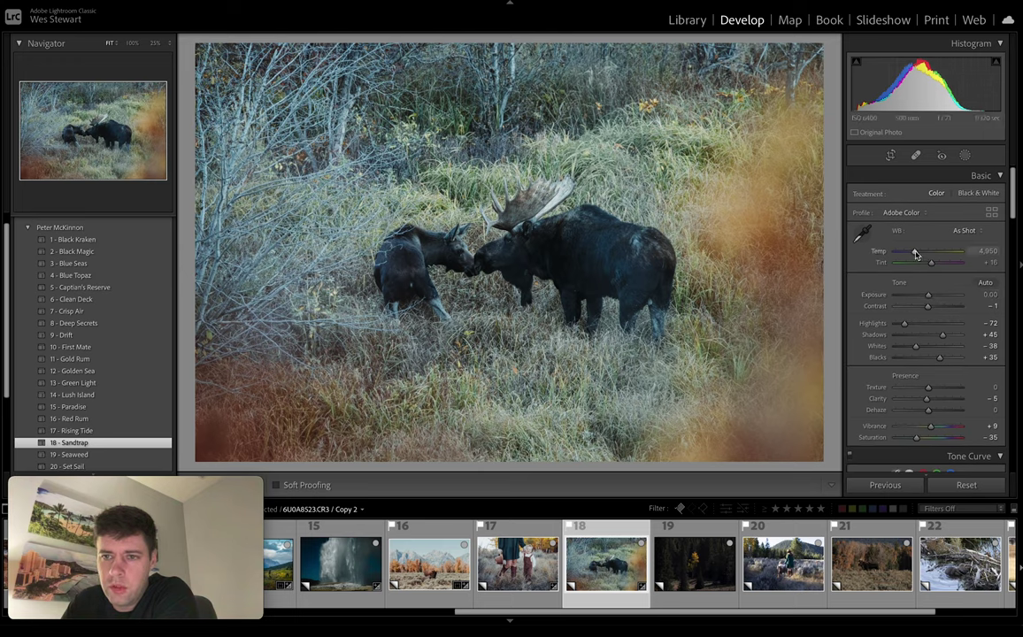
pyautogui.moveTo(915, 254); pyautogui.dragTo(917, 254)
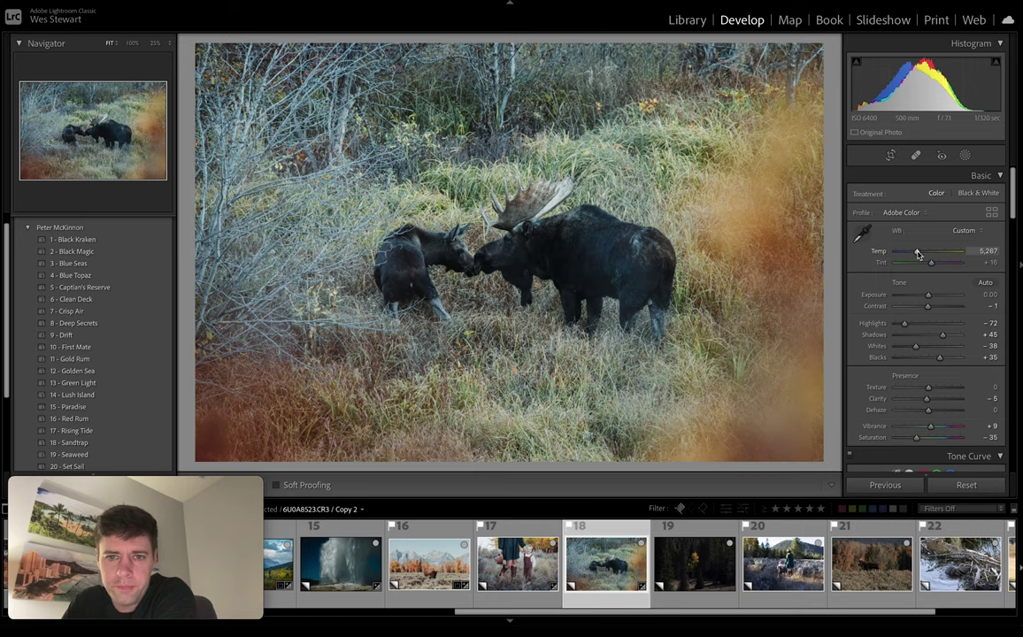
pyautogui.moveTo(917, 254); pyautogui.dragTo(918, 254)
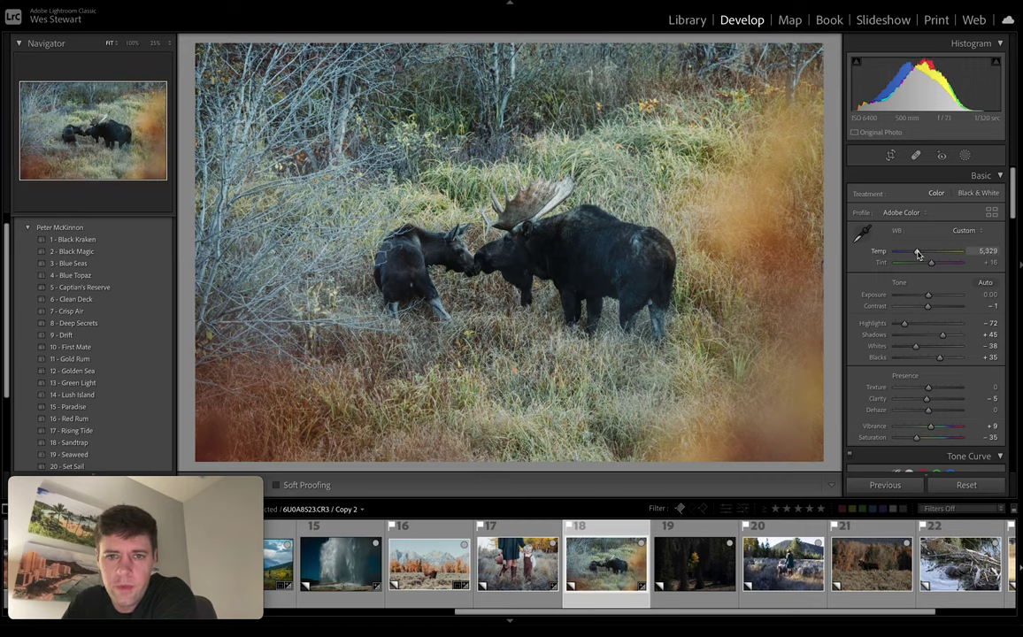
# - Mask the two moose with Select Subject, raise the mask's Shadows slightly, and close masking
pyautogui.click(965, 156)
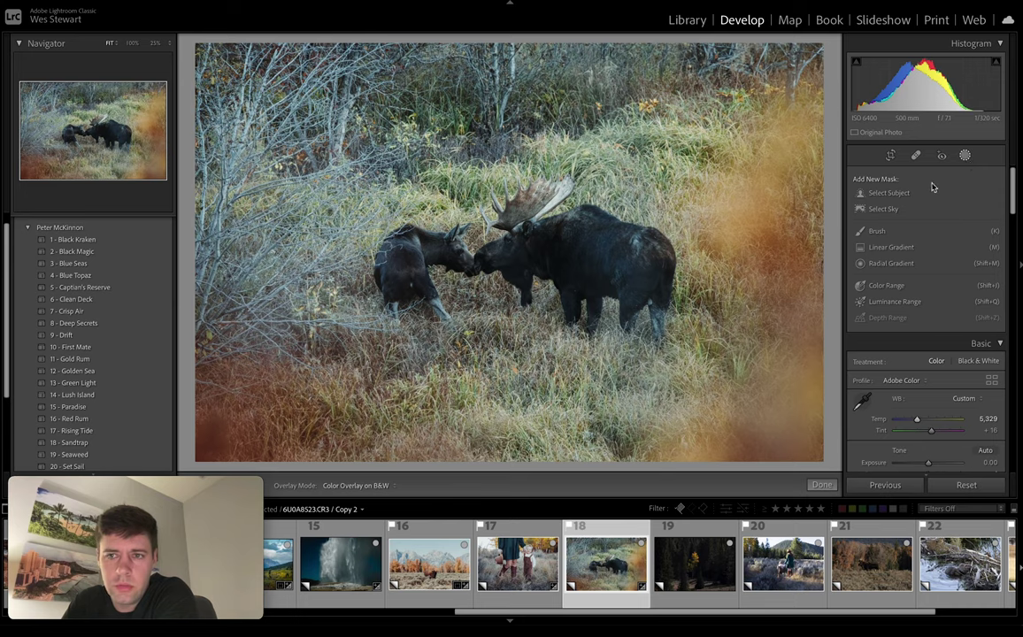
pyautogui.click(888, 193)
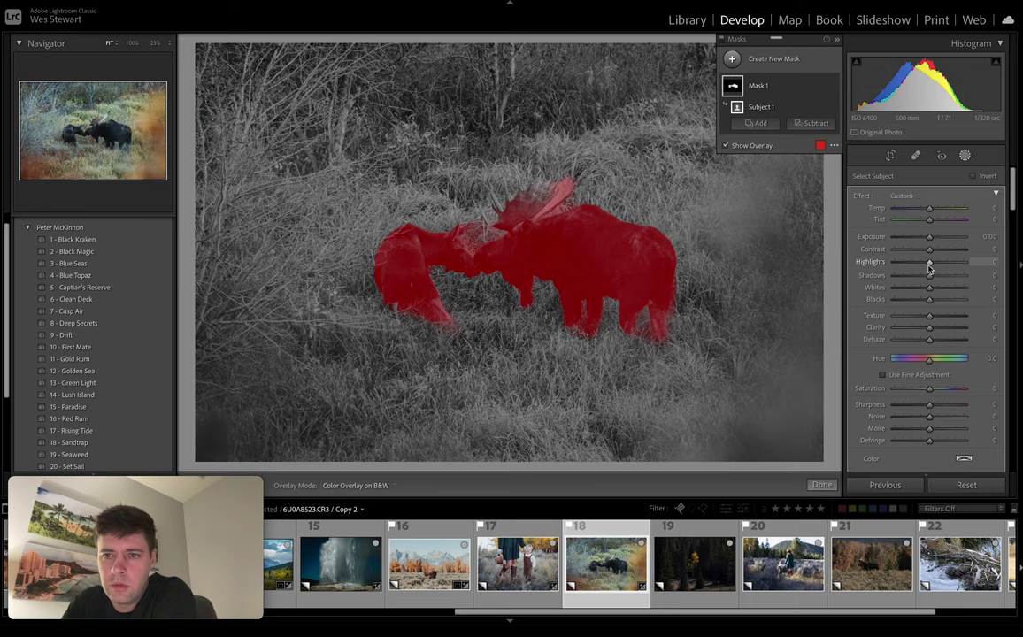
pyautogui.moveTo(928, 275); pyautogui.dragTo(939, 279)
pyautogui.click(965, 156)
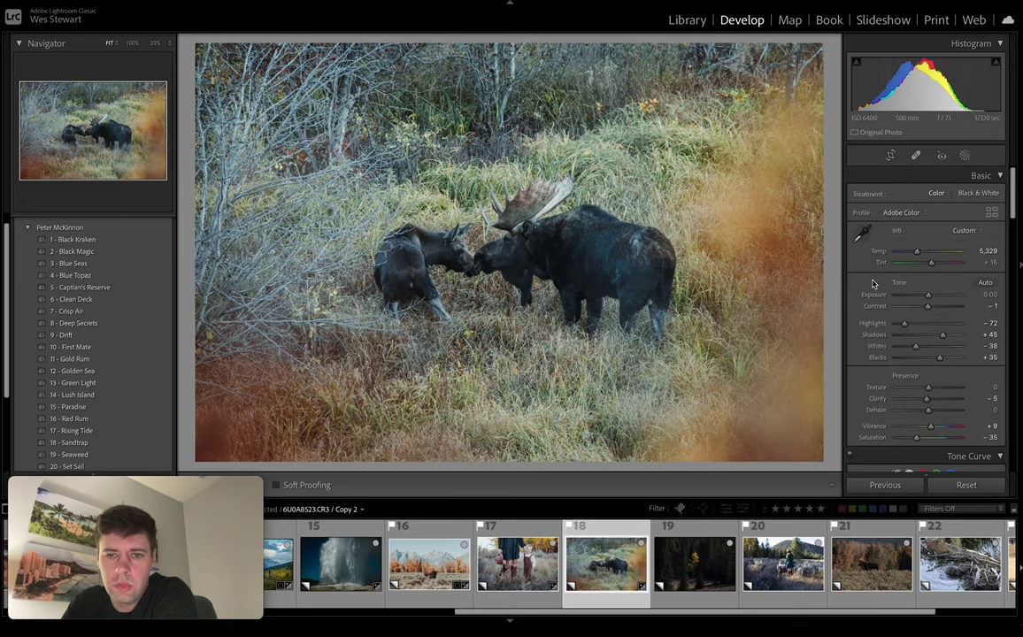
# - Examine the bull moose's coat at 100% and review the photo's HSL Luminance and Saturation values
pyautogui.click(595, 239)
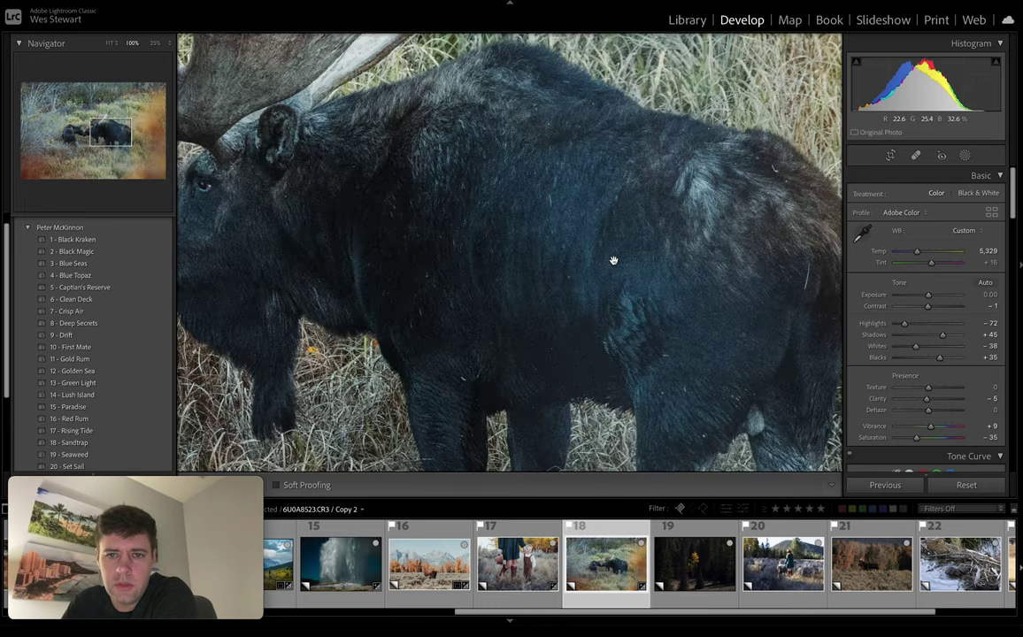
pyautogui.click(583, 239)
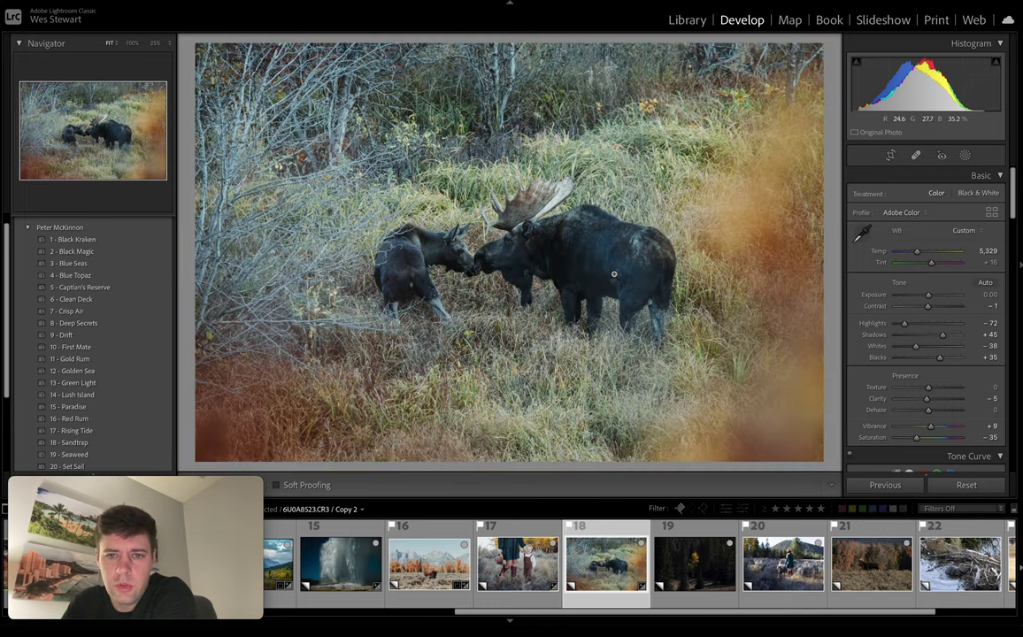
pyautogui.scroll(-12, 944, 310)
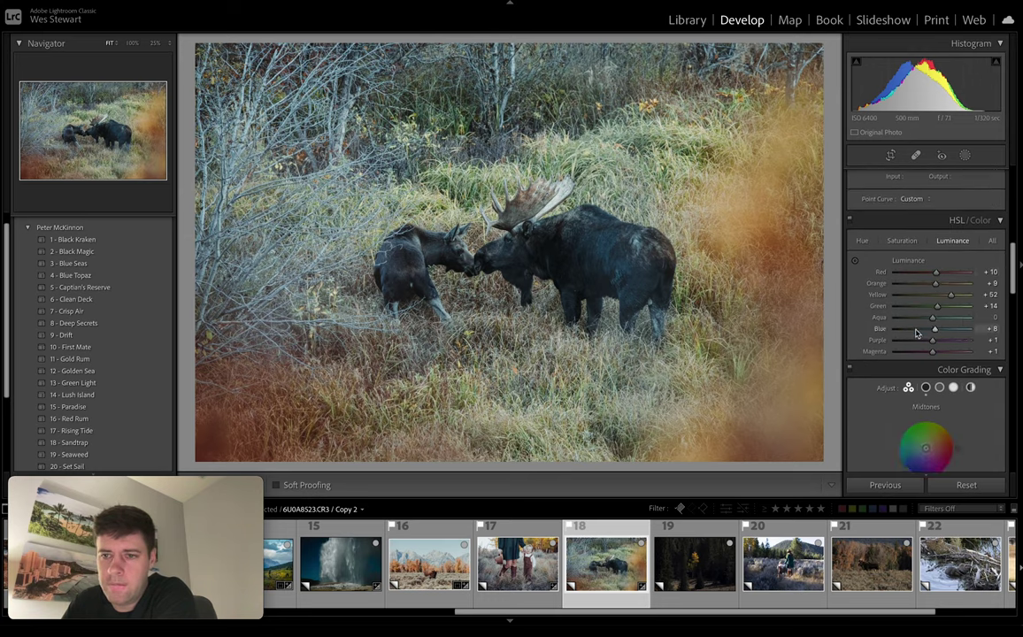
pyautogui.click(901, 242)
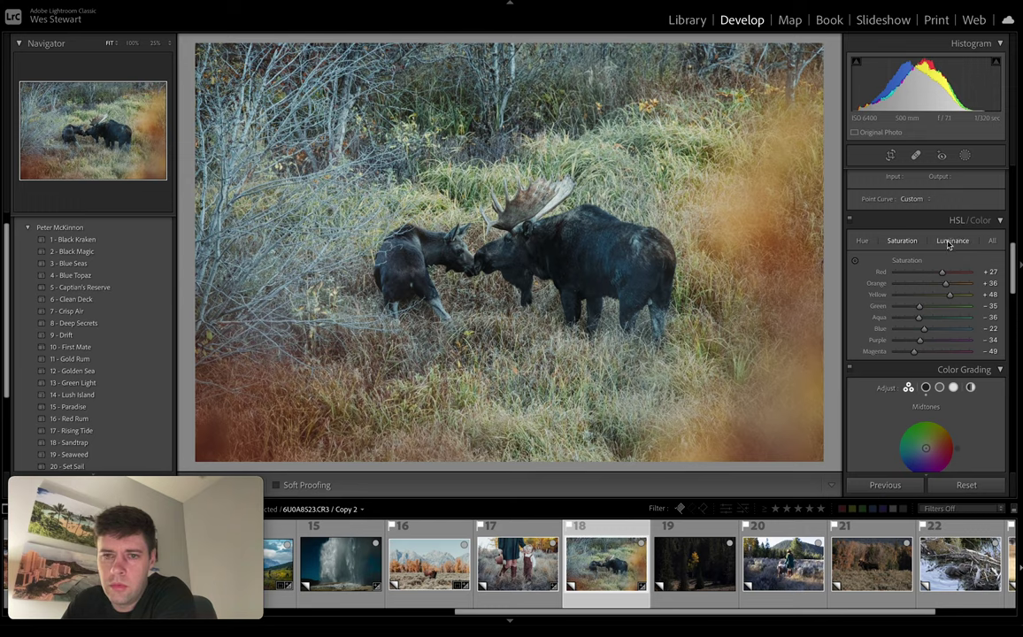
# - Reopen the mask on the two moose, review its adjustment settings, and close masking
pyautogui.hotkey('shift', 'w')
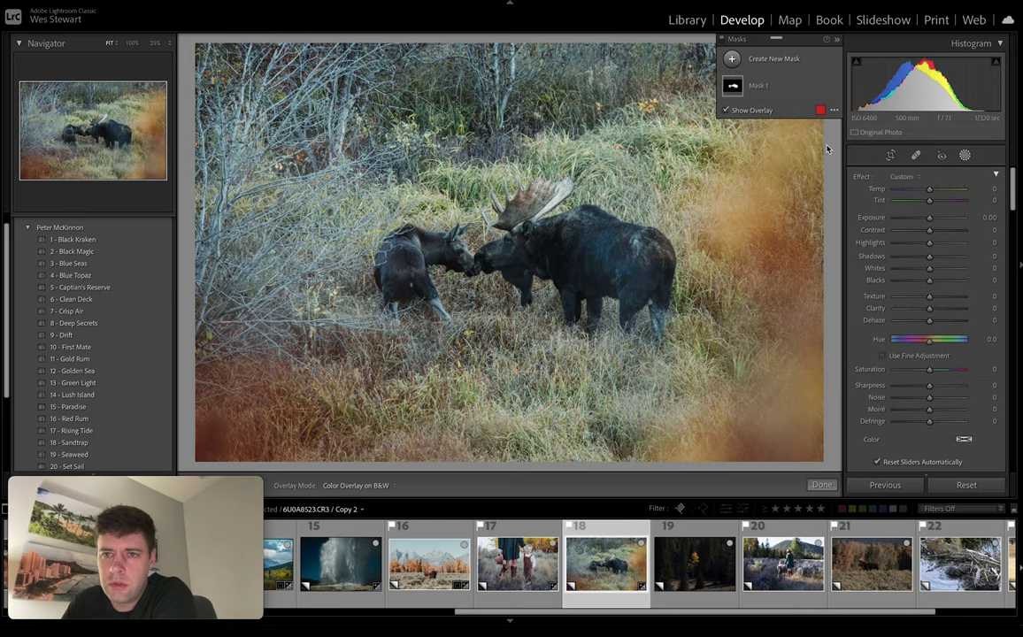
pyautogui.moveTo(733, 88)
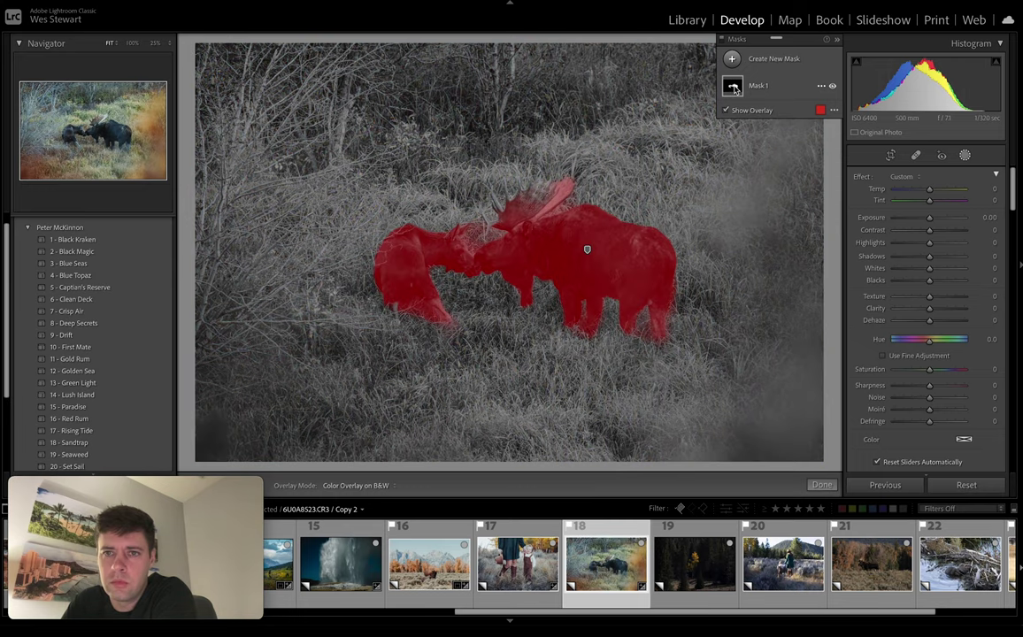
pyautogui.click(733, 88)
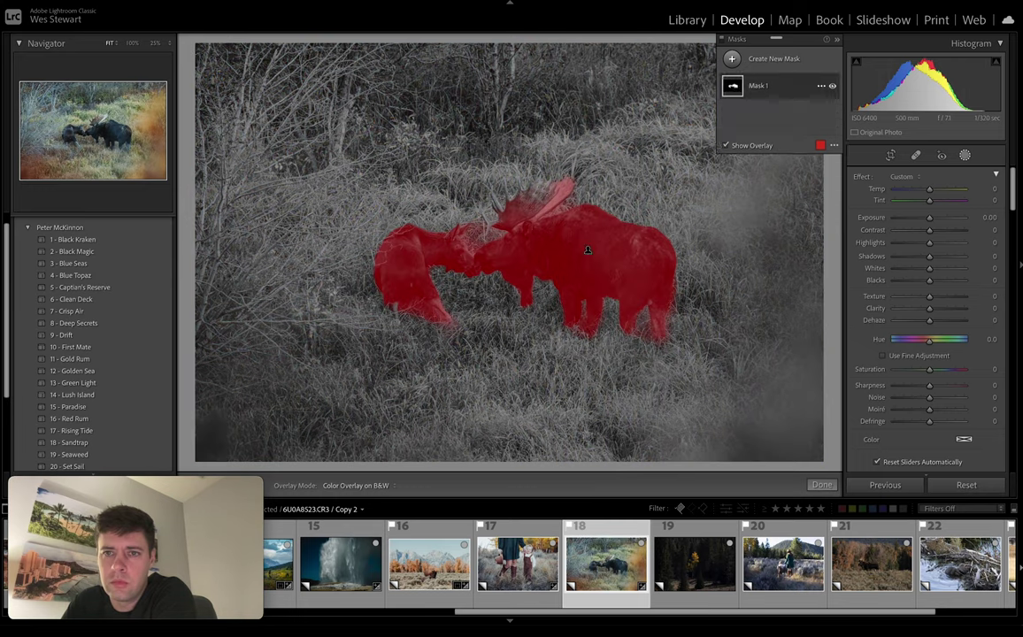
pyautogui.scroll(-3, 914, 310)
pyautogui.scroll(-10, 914, 310)
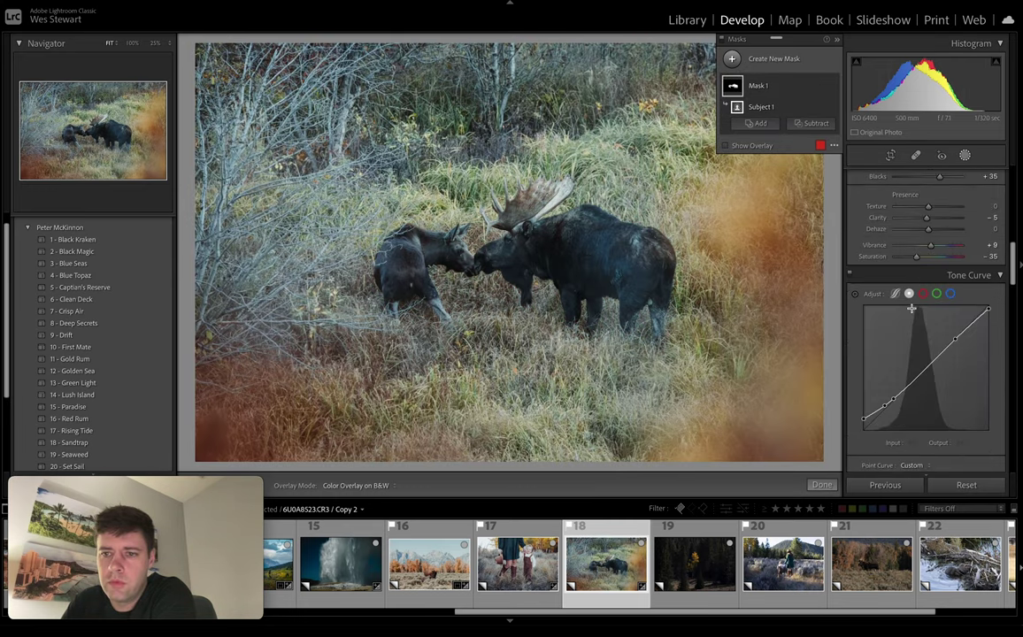
pyautogui.scroll(-1, 914, 311)
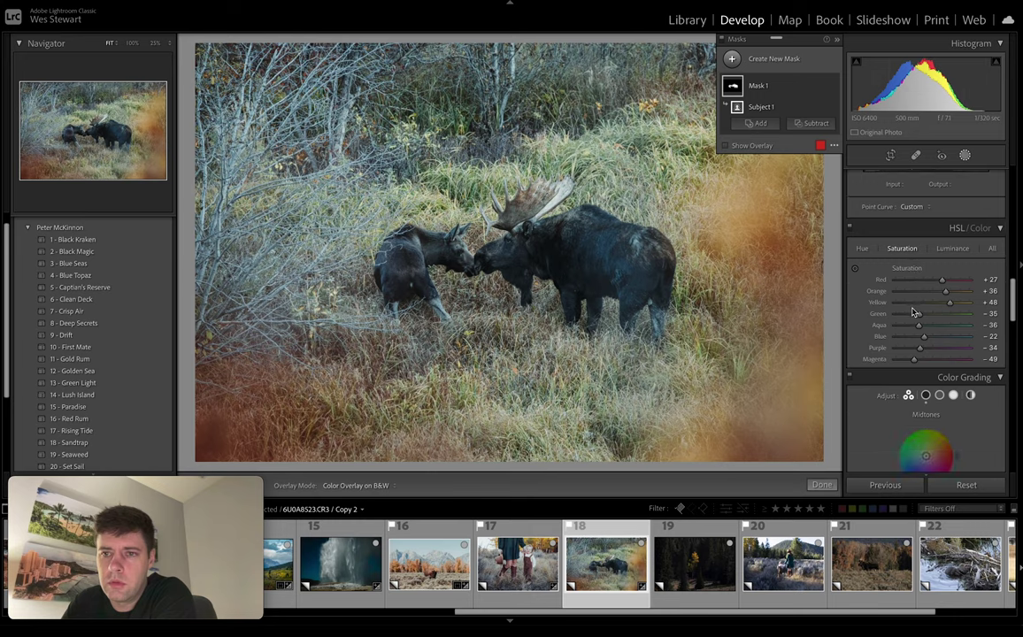
pyautogui.scroll(-3, 914, 311)
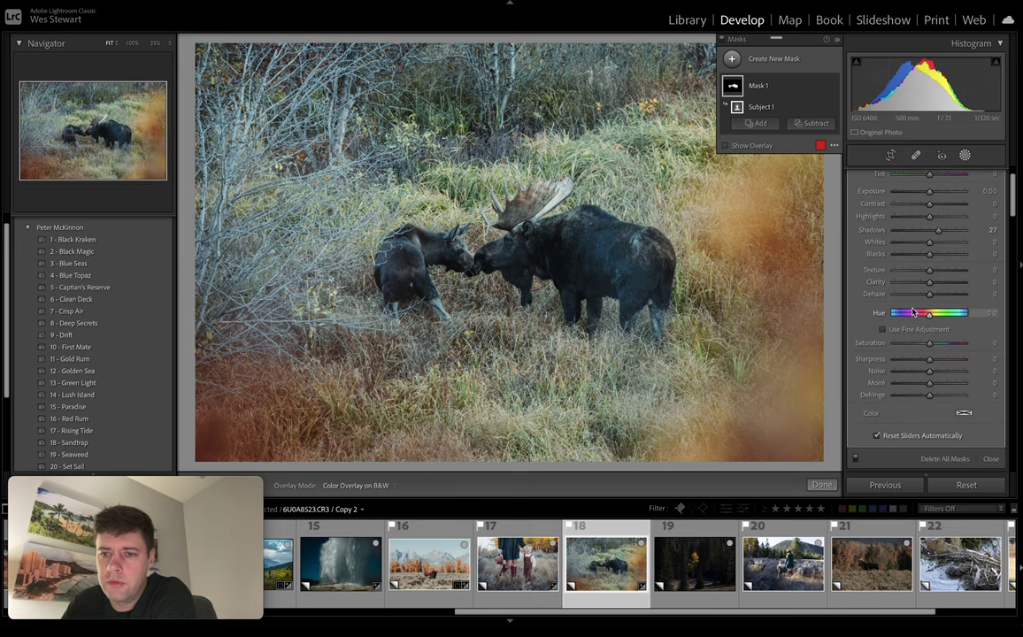
pyautogui.scroll(2, 914, 310)
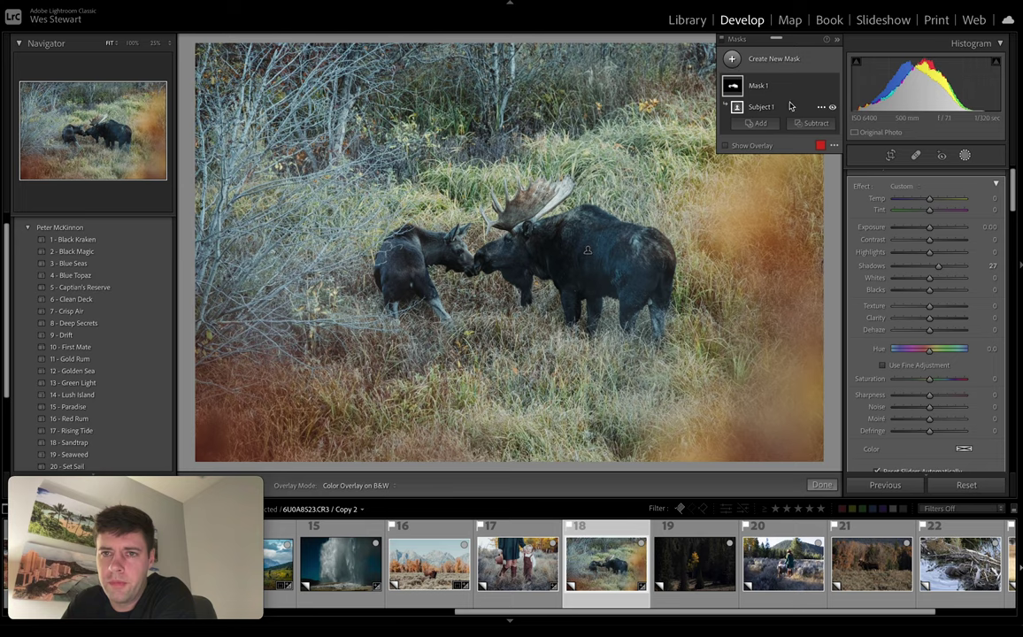
pyautogui.click(964, 154)
# - Set the moose photo's HSL Blue Saturation to -42 and Blue Luminance to -10
pyautogui.scroll(-10, 934, 321)
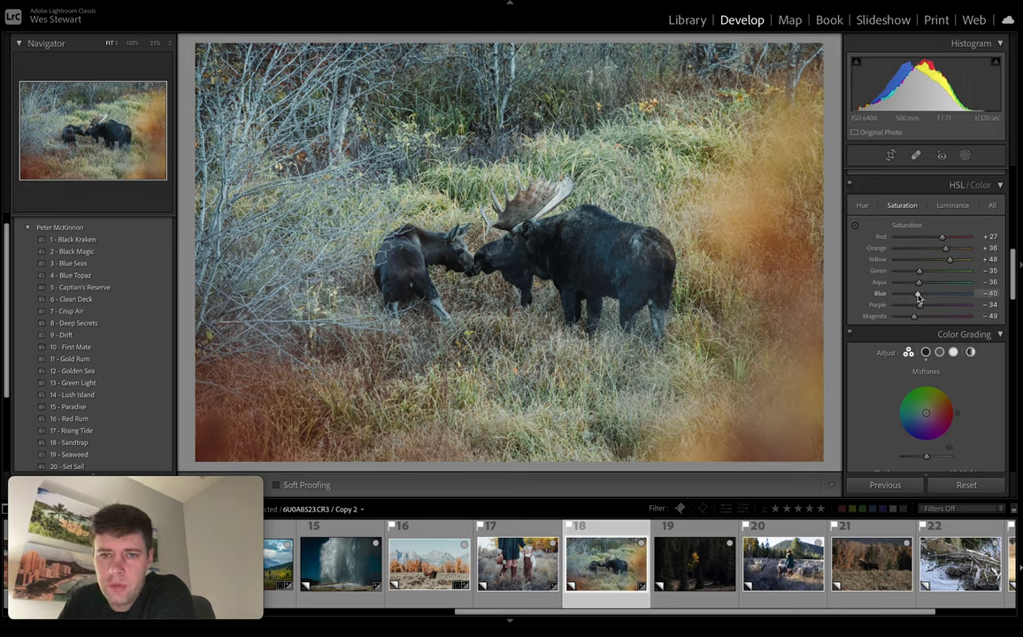
pyautogui.moveTo(917, 298); pyautogui.dragTo(917, 299)
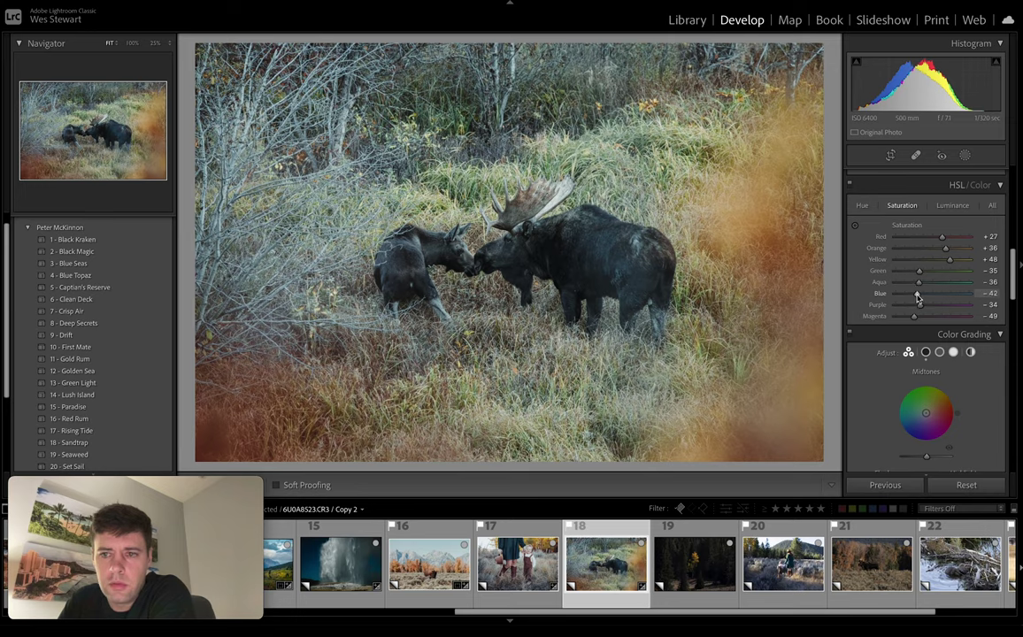
pyautogui.click(950, 206)
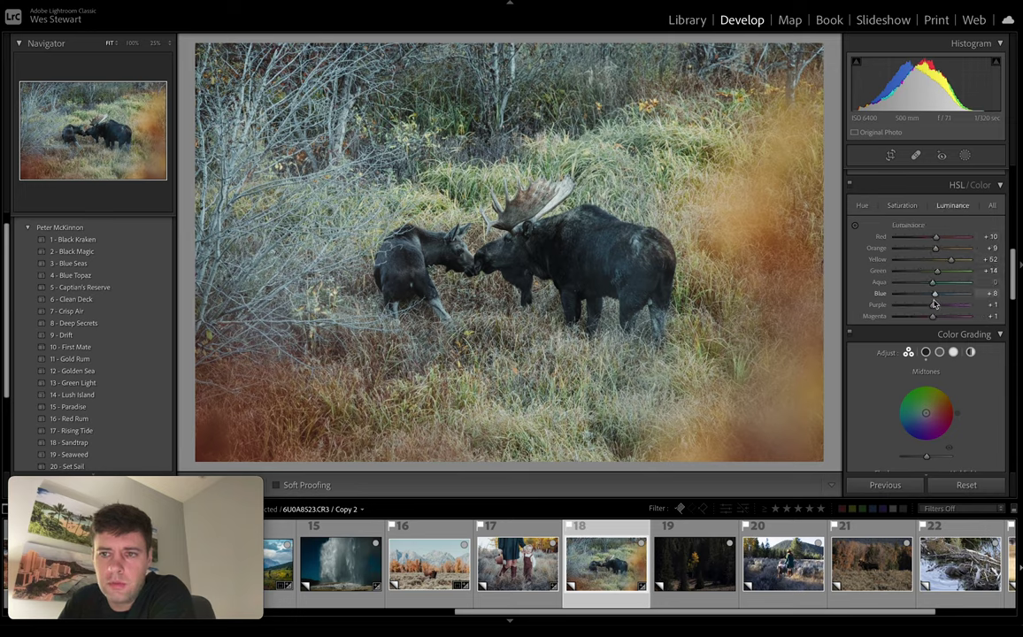
pyautogui.moveTo(935, 299); pyautogui.dragTo(929, 300)
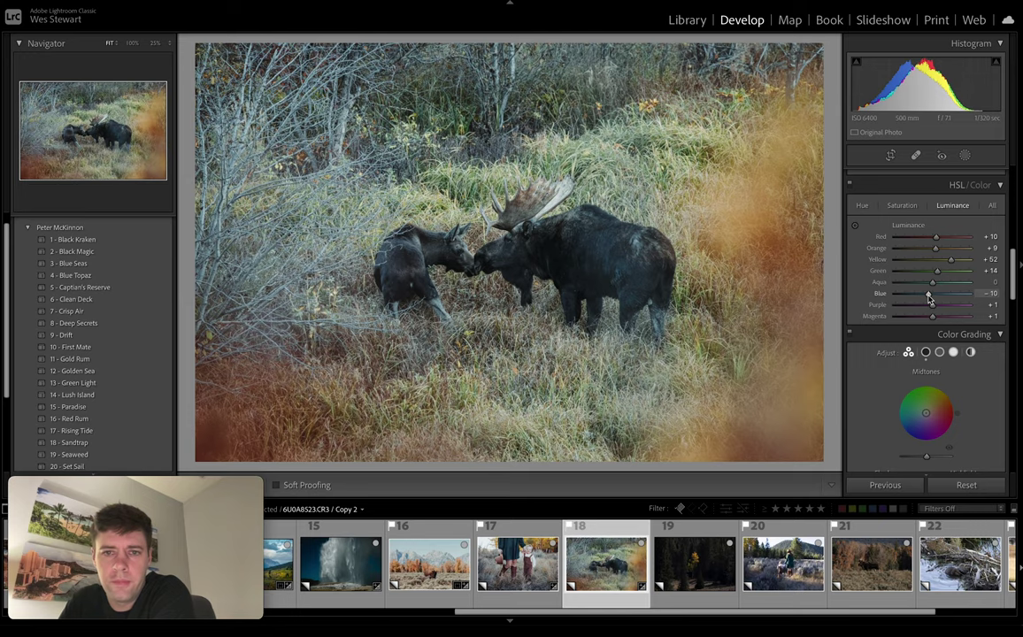
# - Crop the moose photo to a 16 x 10 aspect, tighten the frame around both moose, and reposition it to centre them
pyautogui.click(890, 155)
pyautogui.click(955, 197)
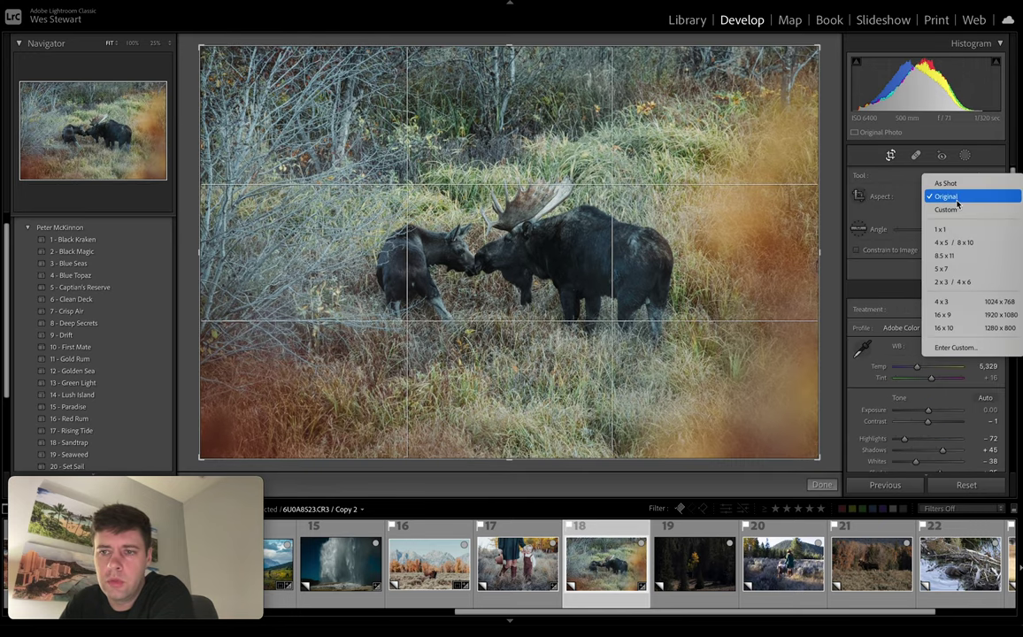
pyautogui.click(951, 327)
pyautogui.moveTo(200, 59); pyautogui.dragTo(308, 124)
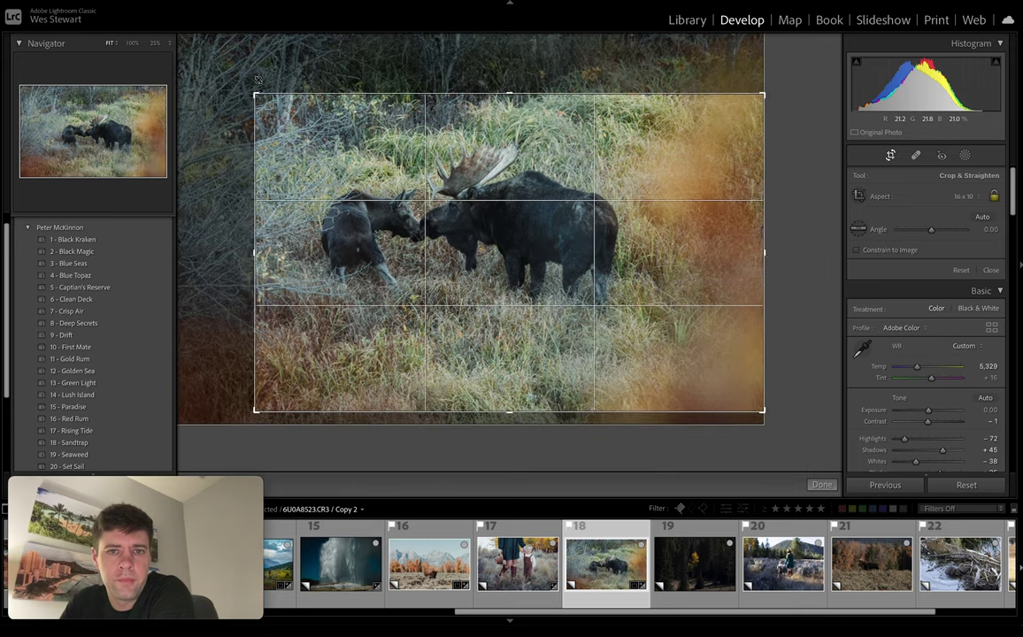
pyautogui.moveTo(449, 220); pyautogui.dragTo(511, 252)
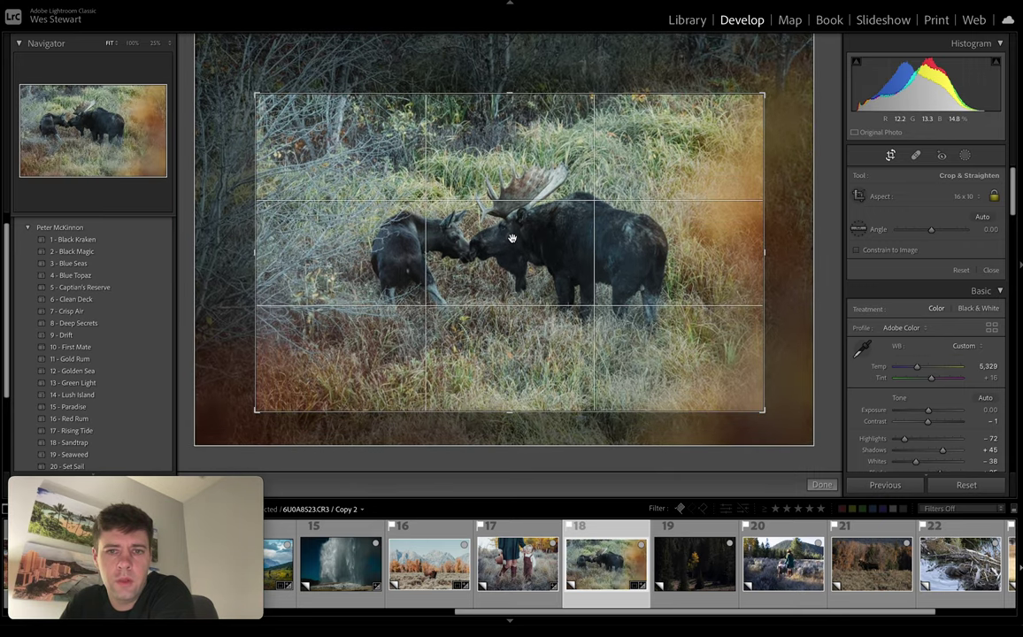
pyautogui.click(890, 156)
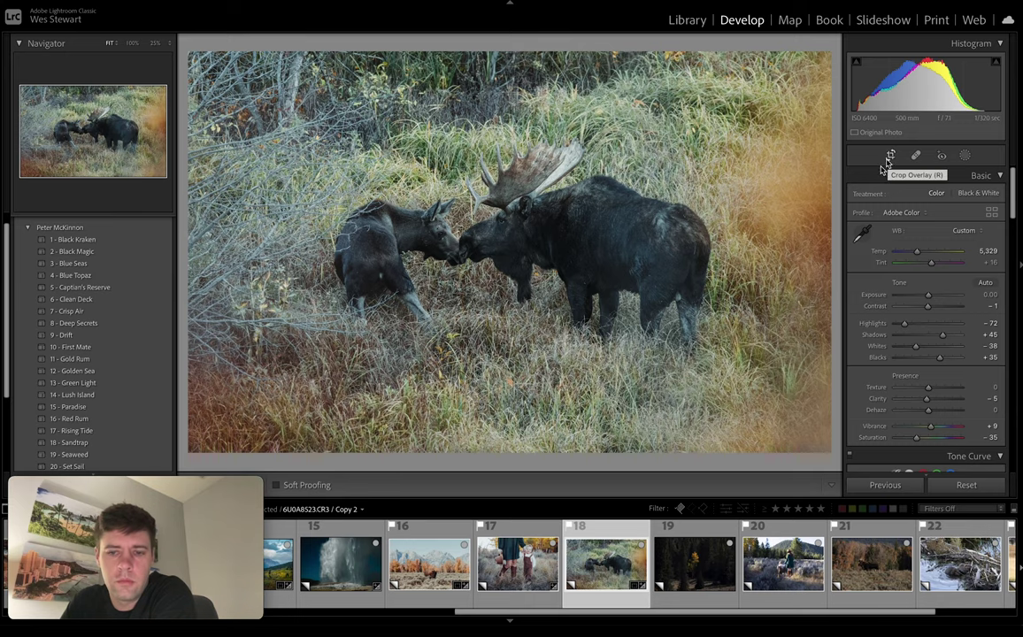
# - Compare the moose photo's before and after versions
pyautogui.press('\\')
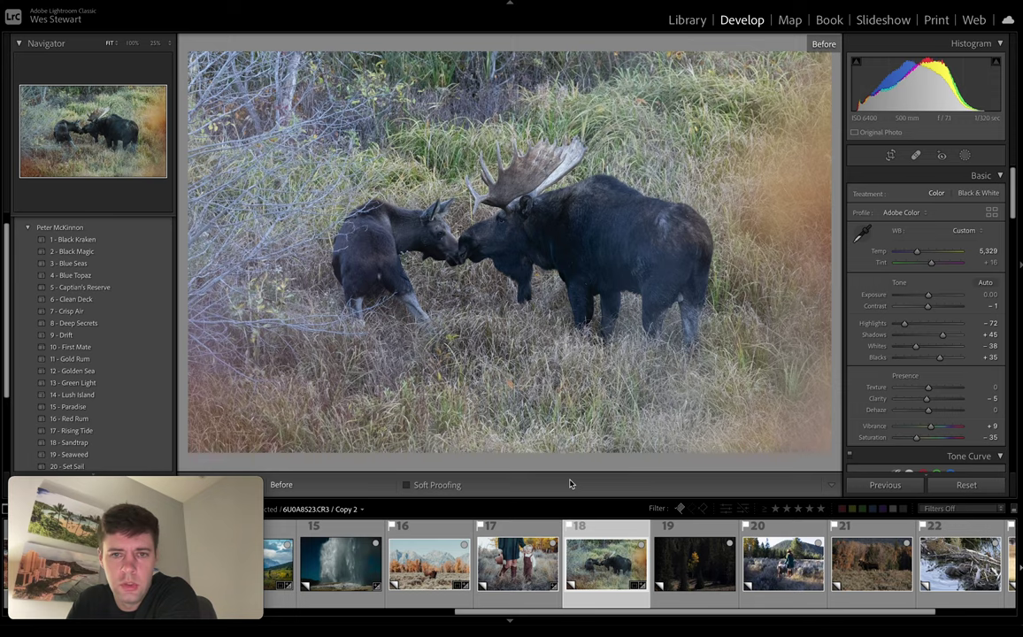
pyautogui.press('\\')
pyautogui.press('\\')
pyautogui.press('\\')
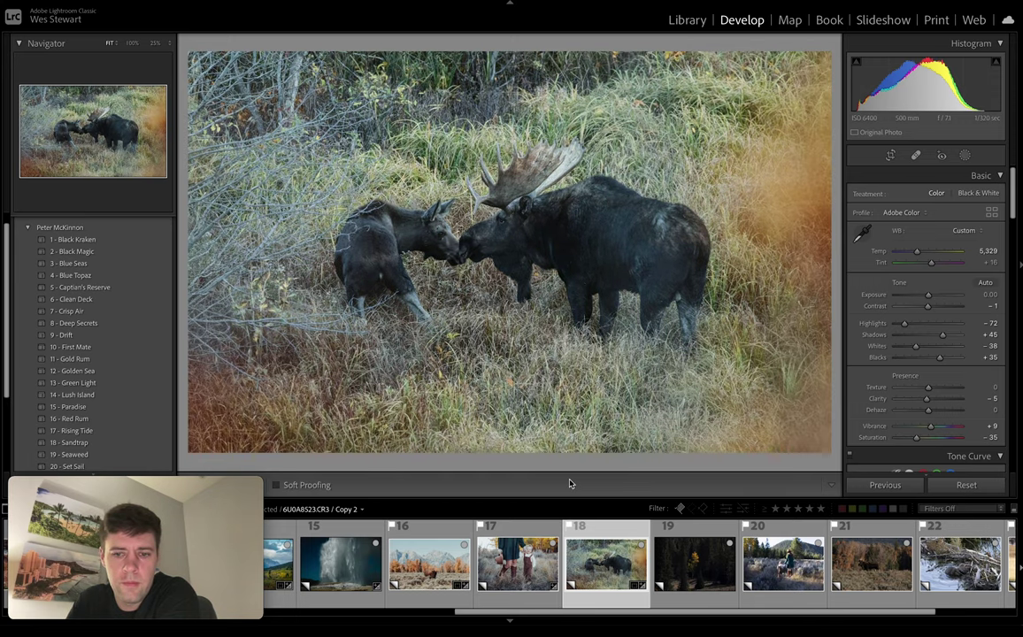
# - Open the photo of the yellow tree in the dark forest, check its foliage at 100%, and apply the 19 - Seaweed preset
pyautogui.press('Right')
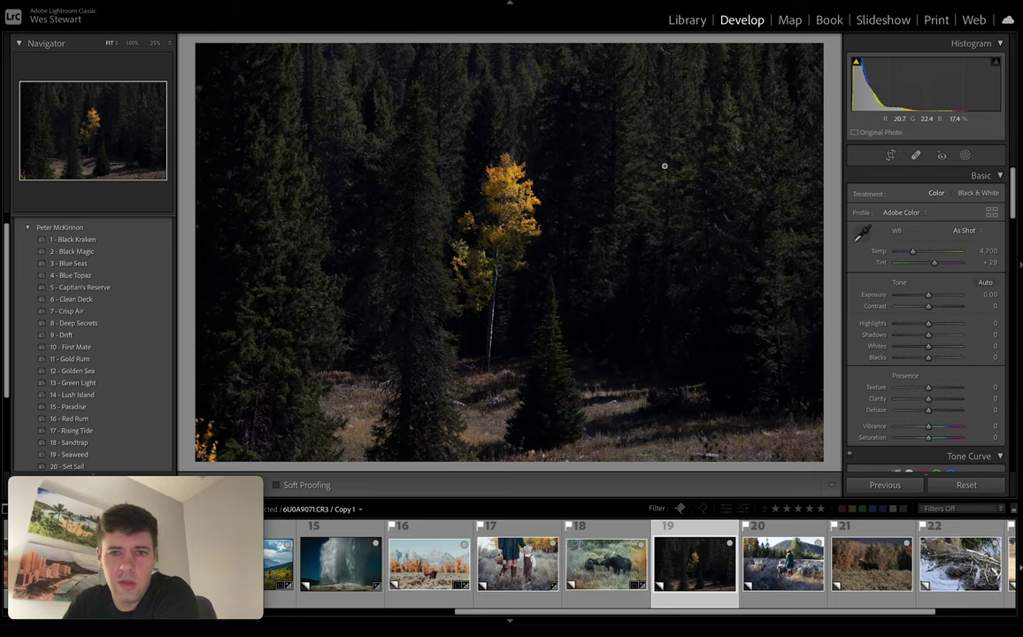
pyautogui.click(515, 179)
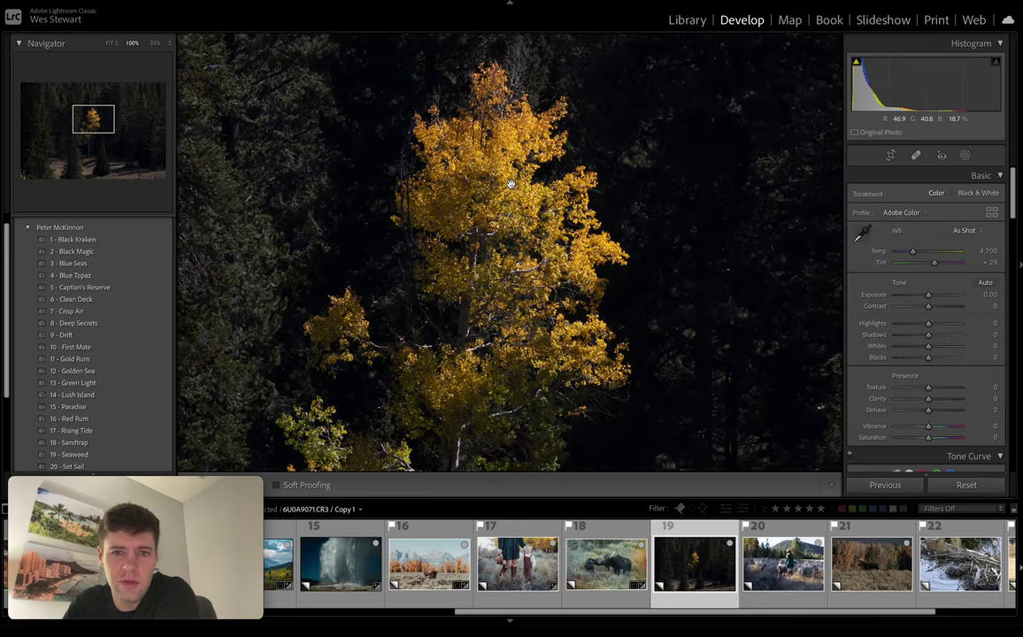
pyautogui.click(500, 226)
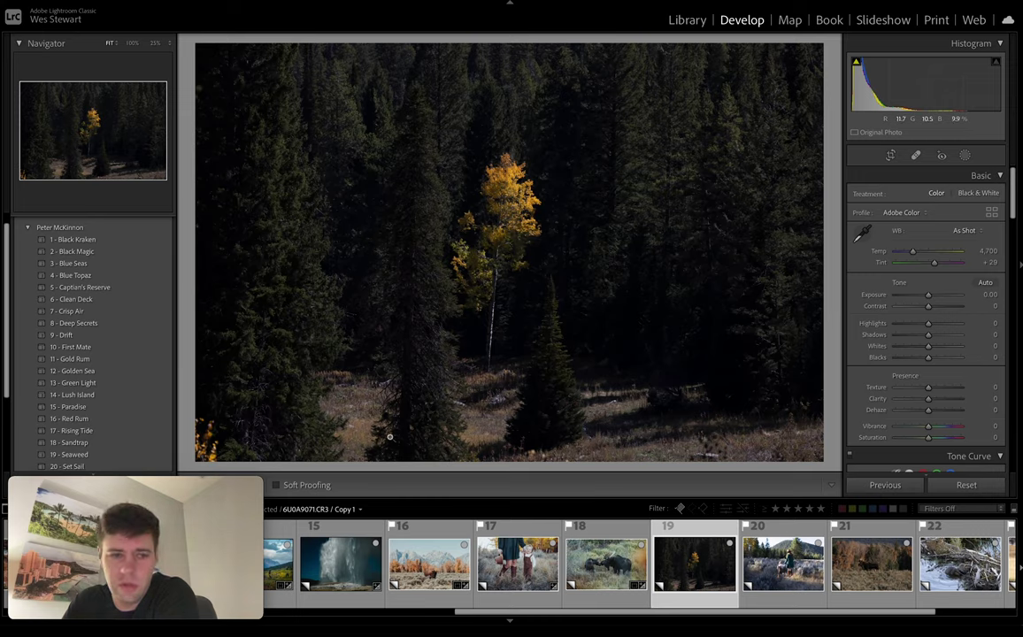
pyautogui.scroll(-3, 127, 395)
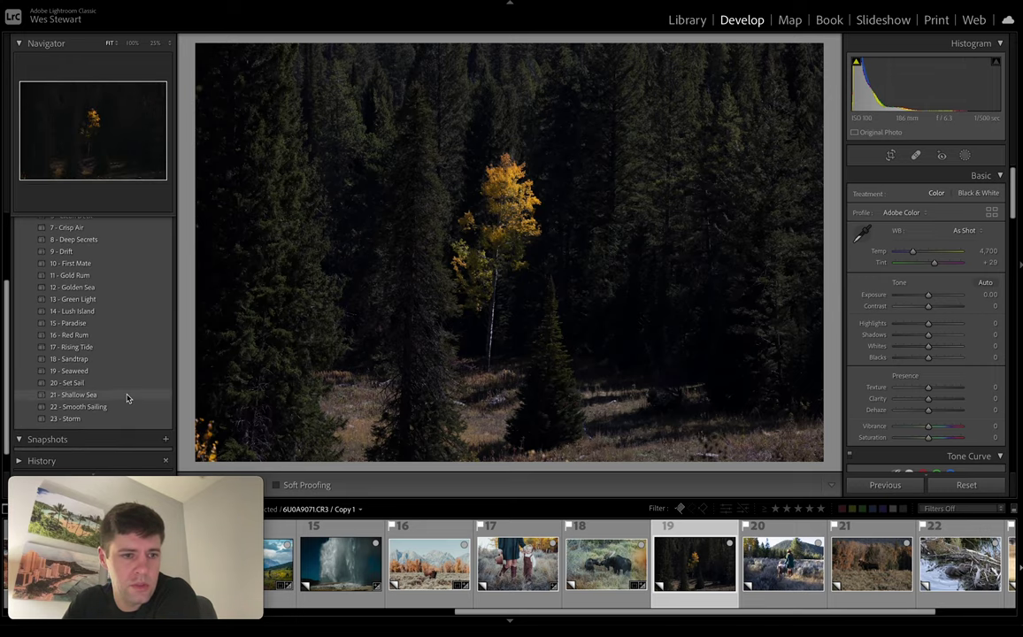
pyautogui.click(128, 395)
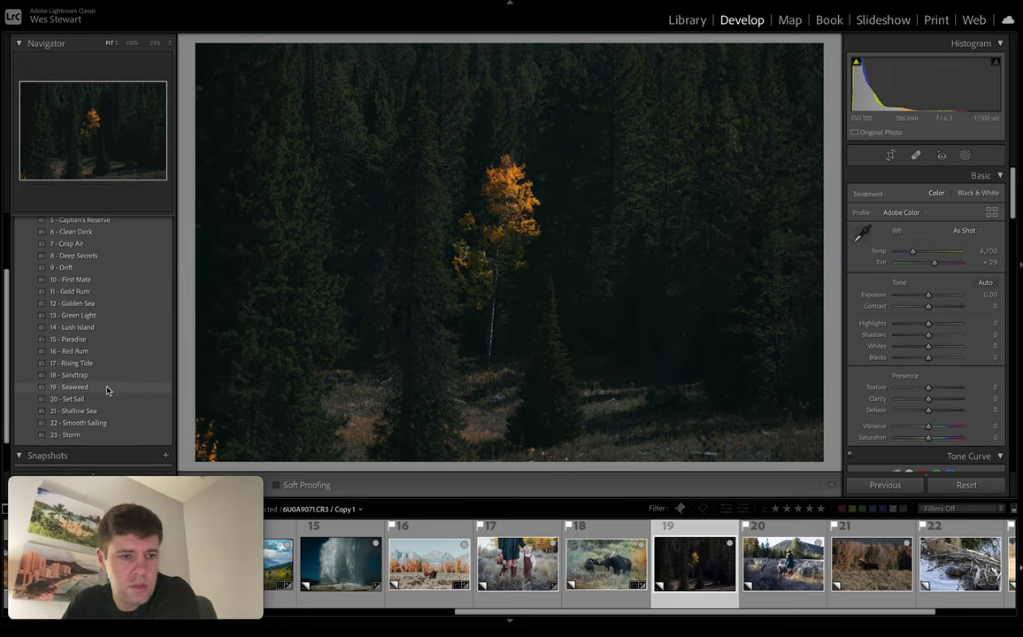
pyautogui.click(84, 388)
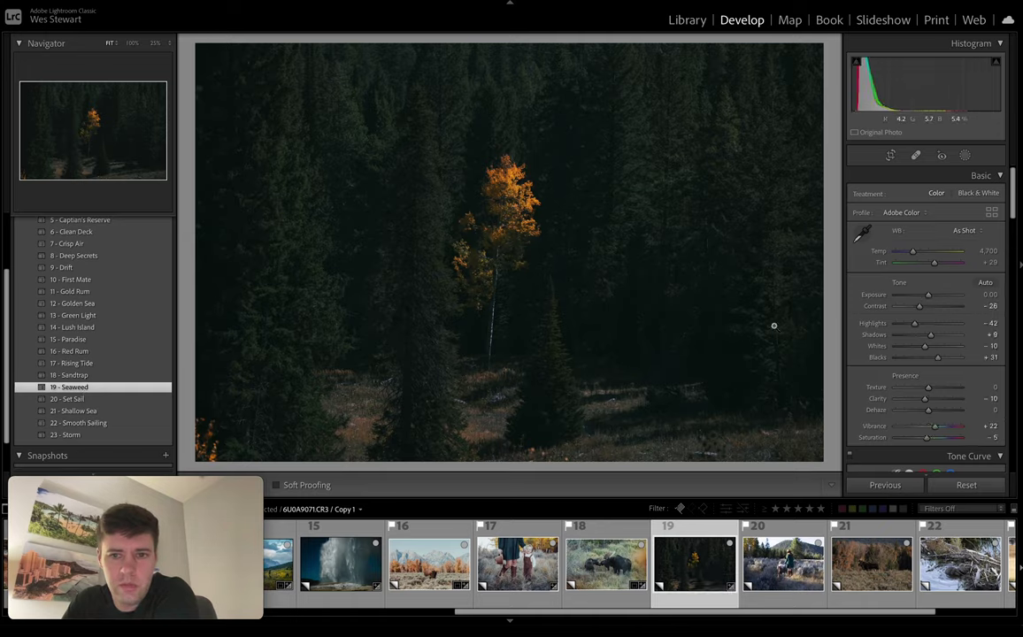
# - Set the forest photo's Blacks to -14, Shadows to +100 and Highlights to -14
pyautogui.scroll(-5, 916, 336)
pyautogui.scroll(-5, 901, 336)
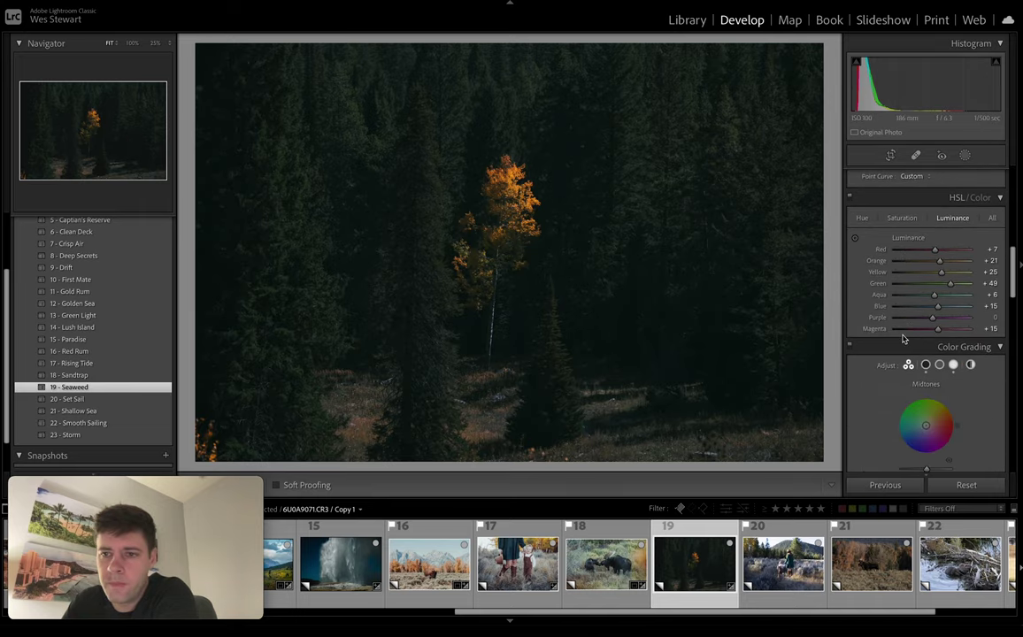
pyautogui.scroll(3, 904, 338)
pyautogui.scroll(5, 903, 336)
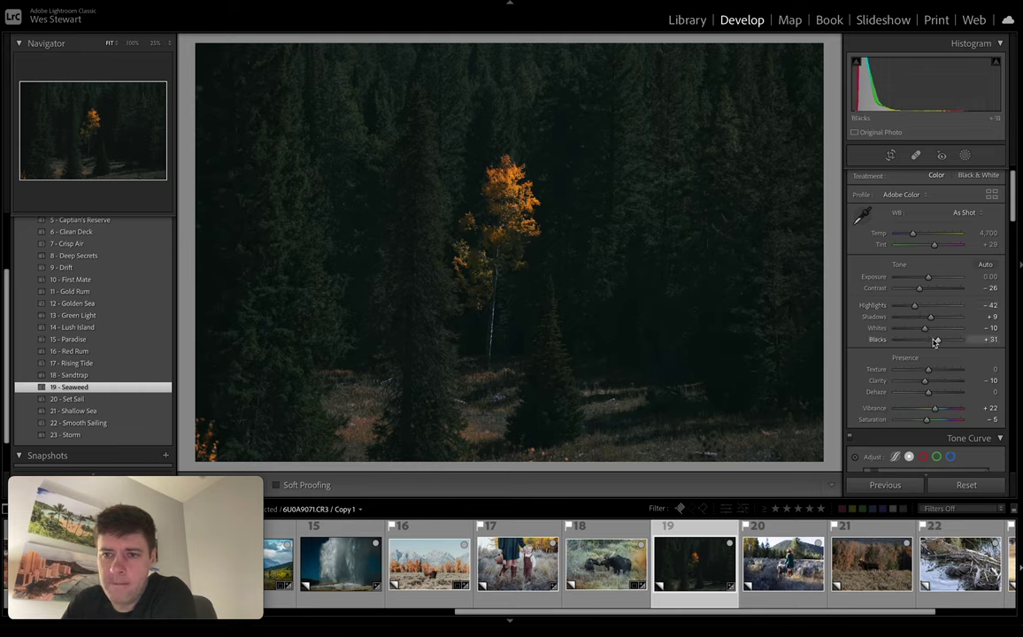
pyautogui.moveTo(939, 343); pyautogui.dragTo(966, 316)
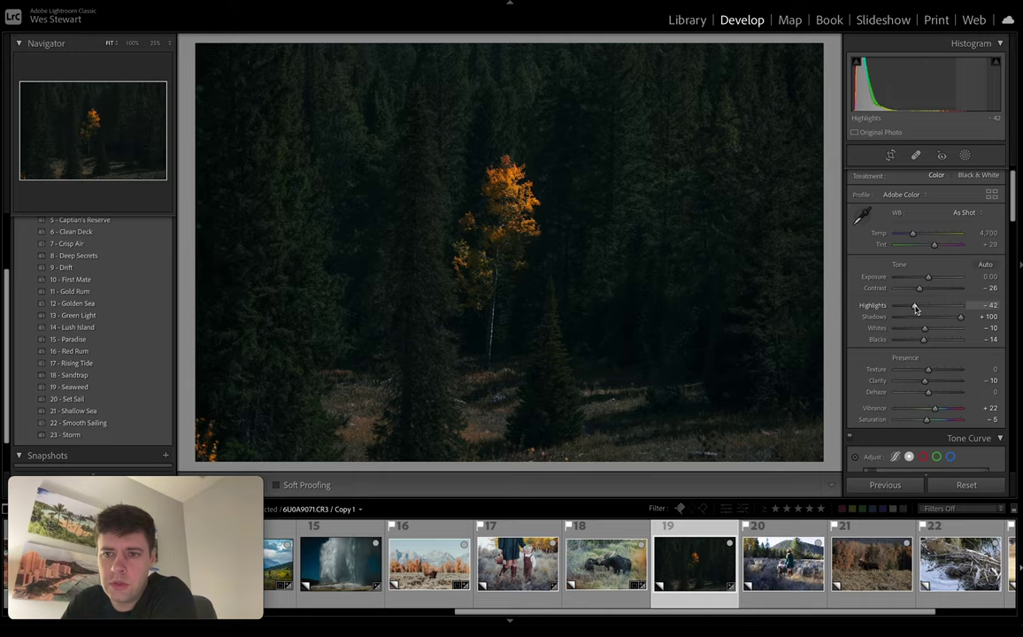
pyautogui.moveTo(914, 308); pyautogui.dragTo(924, 312)
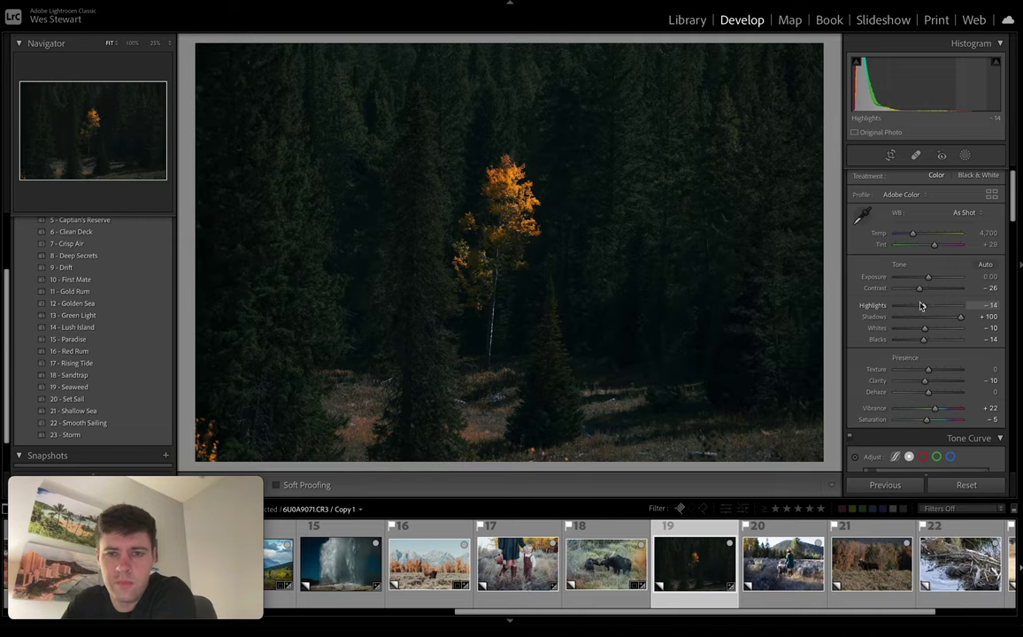
# - Mask the forest floor with a slightly tilted linear gradient rising from the bottom edge, set its Highlights to -68, and close masking
pyautogui.scroll(-3, 920, 305)
pyautogui.scroll(-1, 920, 305)
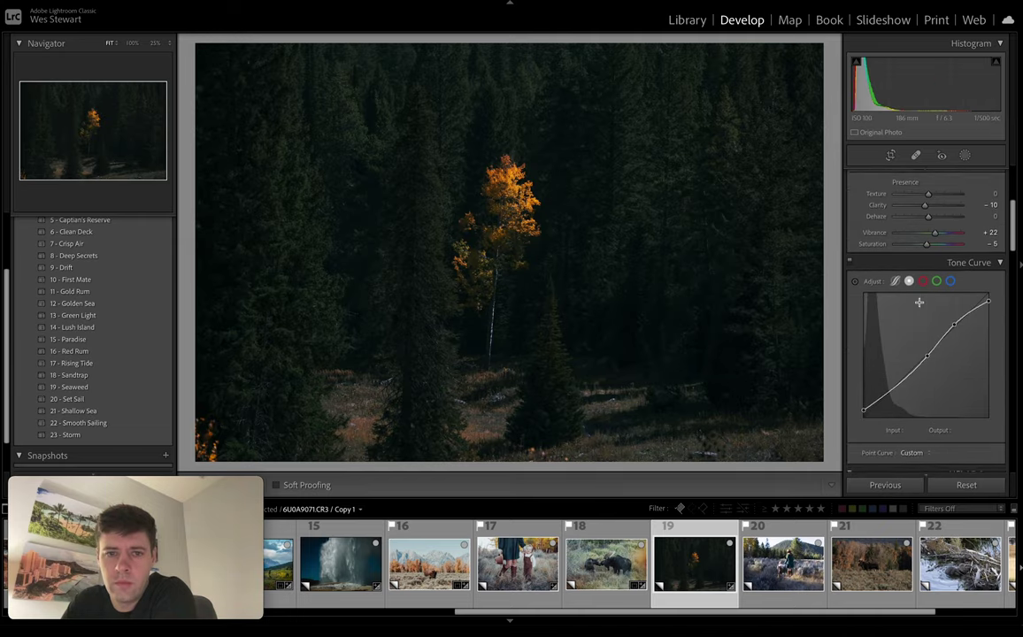
pyautogui.scroll(3, 920, 305)
pyautogui.scroll(1, 920, 305)
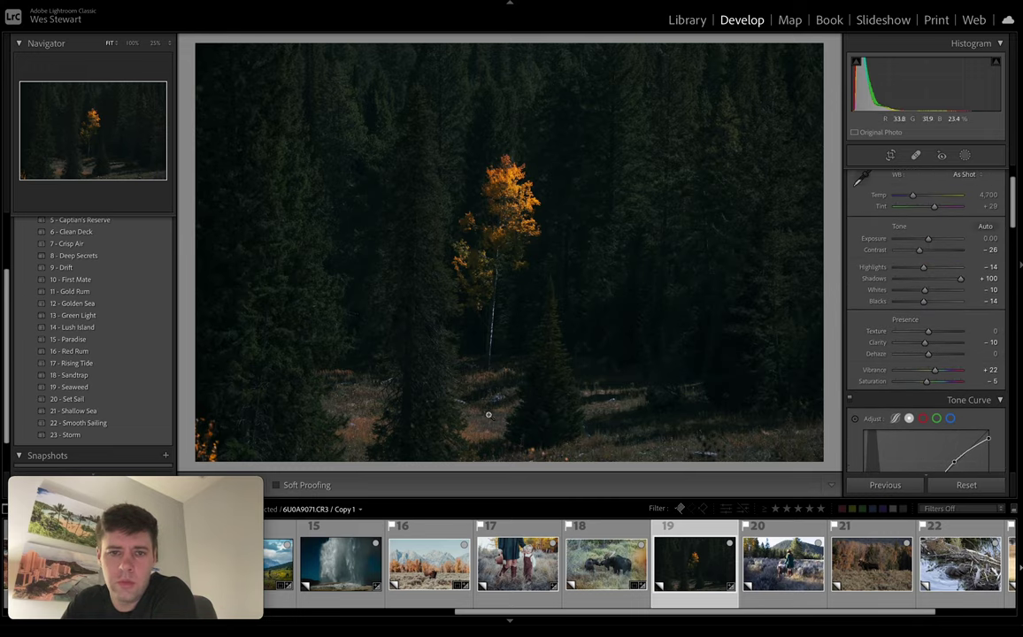
pyautogui.click(964, 157)
pyautogui.click(898, 248)
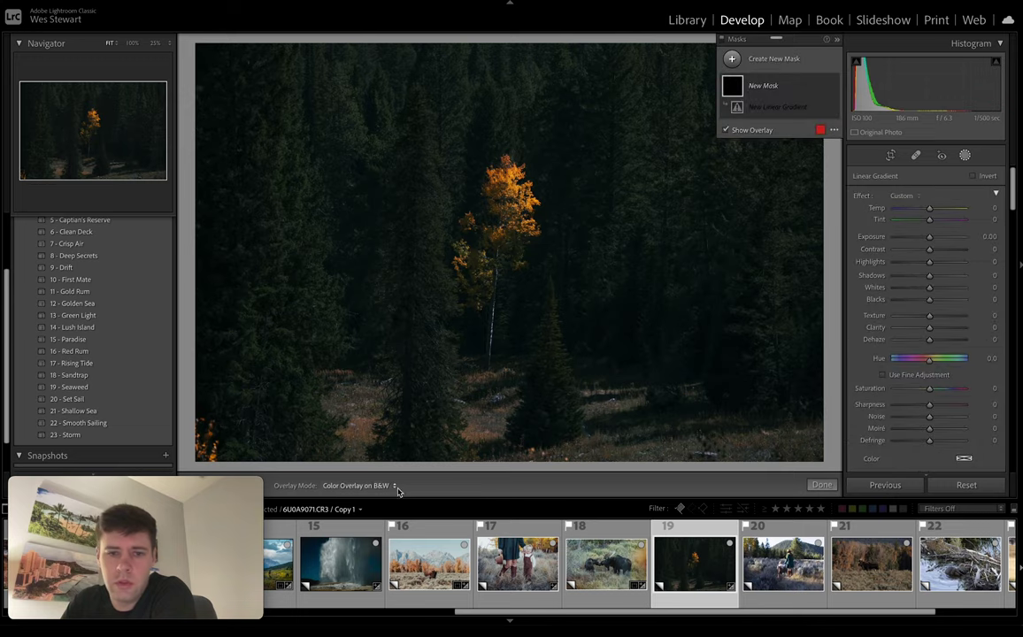
pyautogui.moveTo(372, 457); pyautogui.dragTo(390, 334)
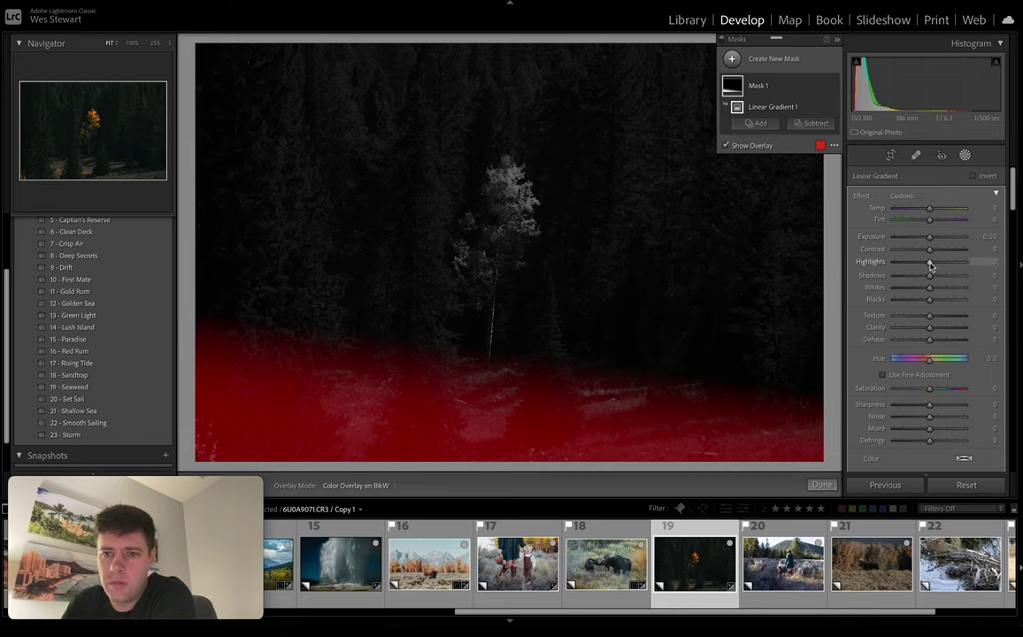
pyautogui.moveTo(929, 263); pyautogui.dragTo(904, 270)
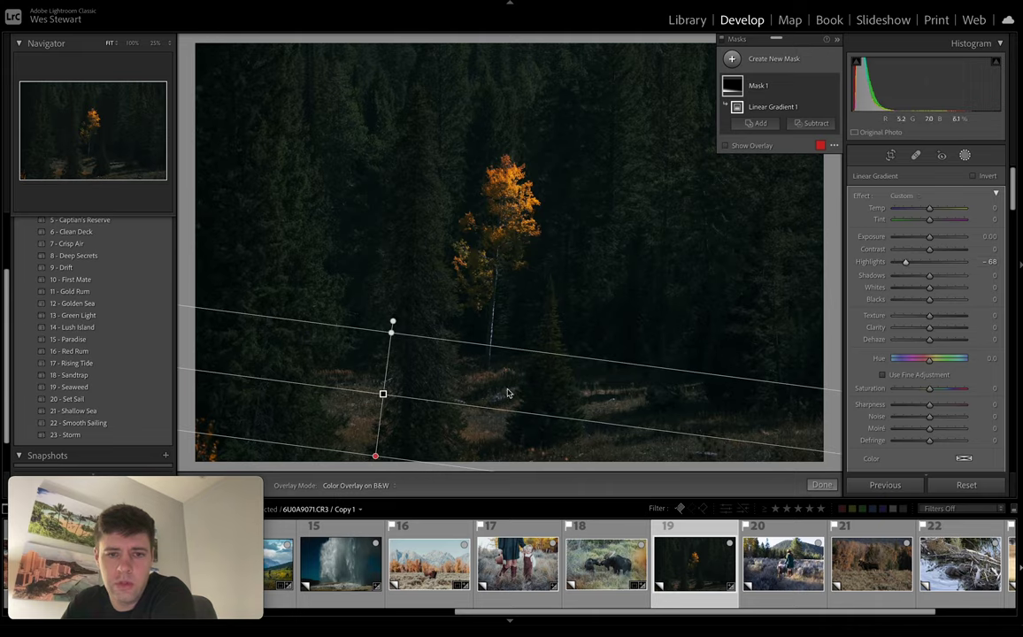
pyautogui.click(965, 155)
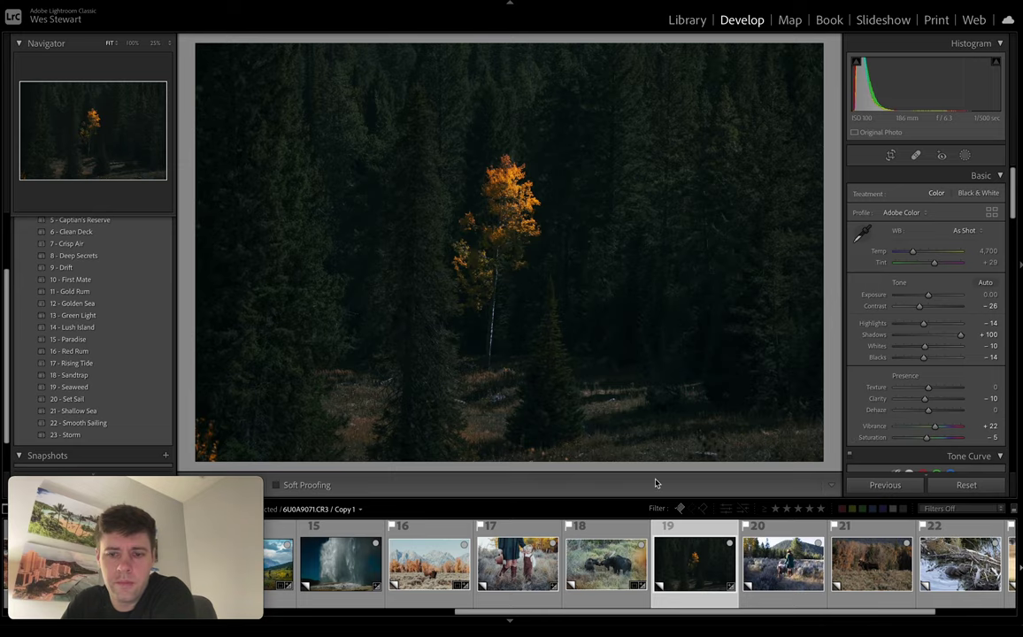
# - Compare the forest photo's before and after versions
pyautogui.press('\\')
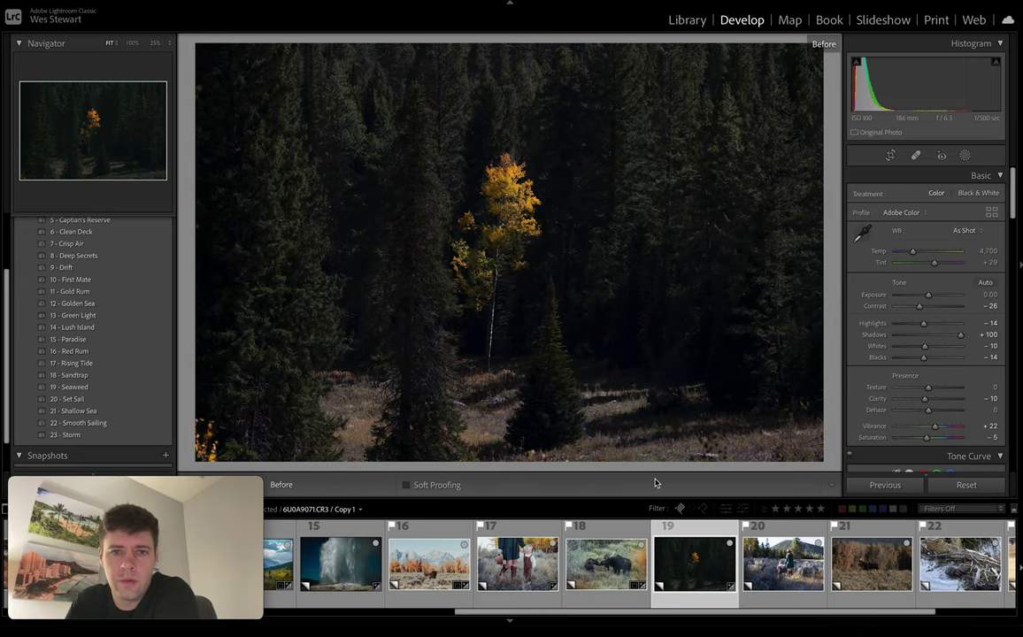
pyautogui.press('\\')
pyautogui.press('\\')
pyautogui.press('\\')
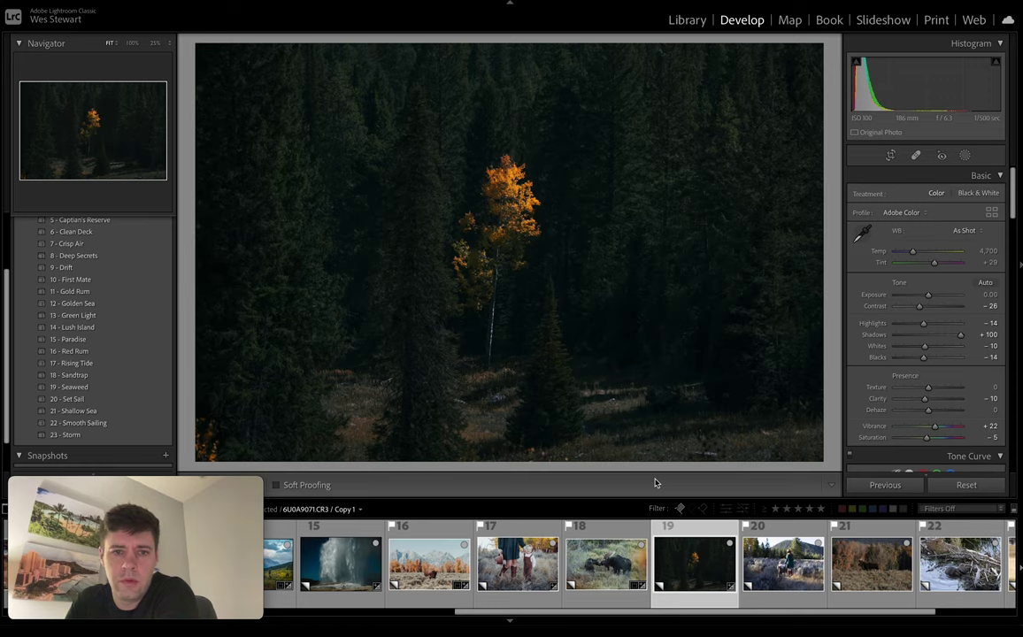
# - Compare the forest photo with its original version and set its Contrast to -12
pyautogui.press('\\')
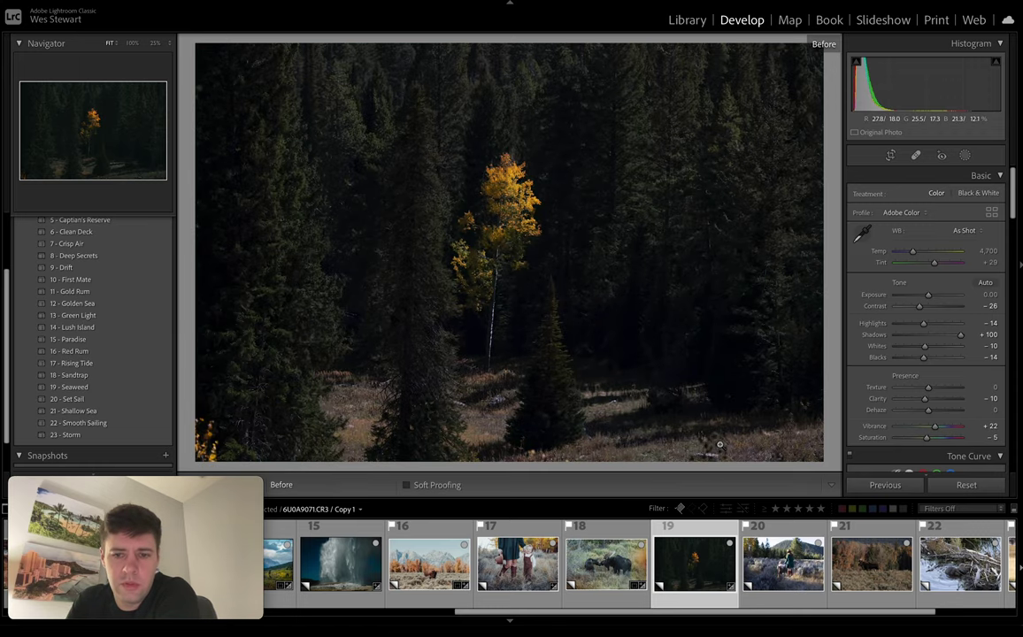
pyautogui.press('\\')
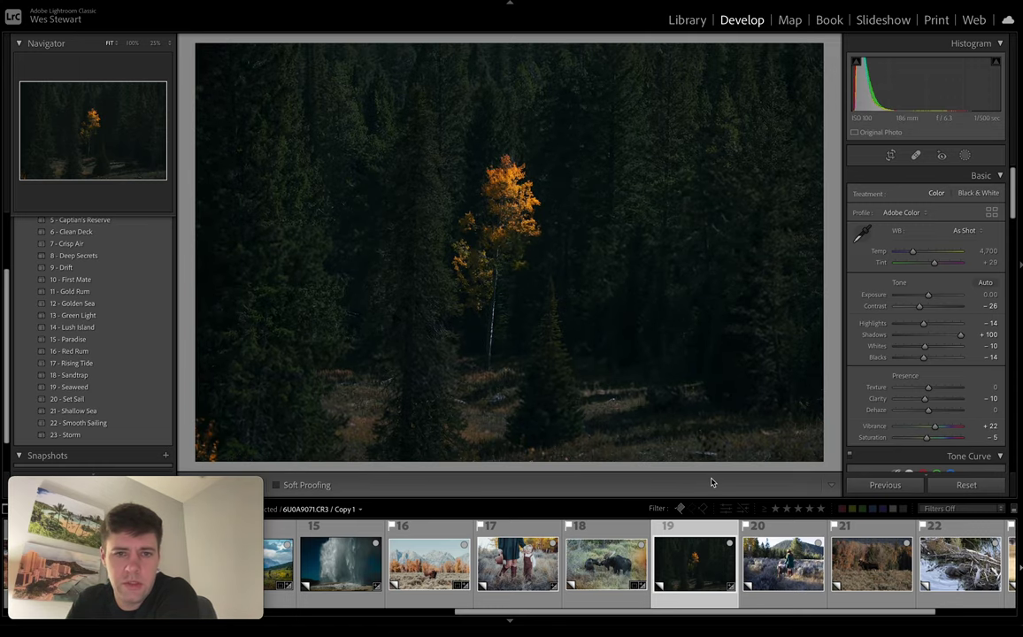
pyautogui.scroll(-2, 940, 327)
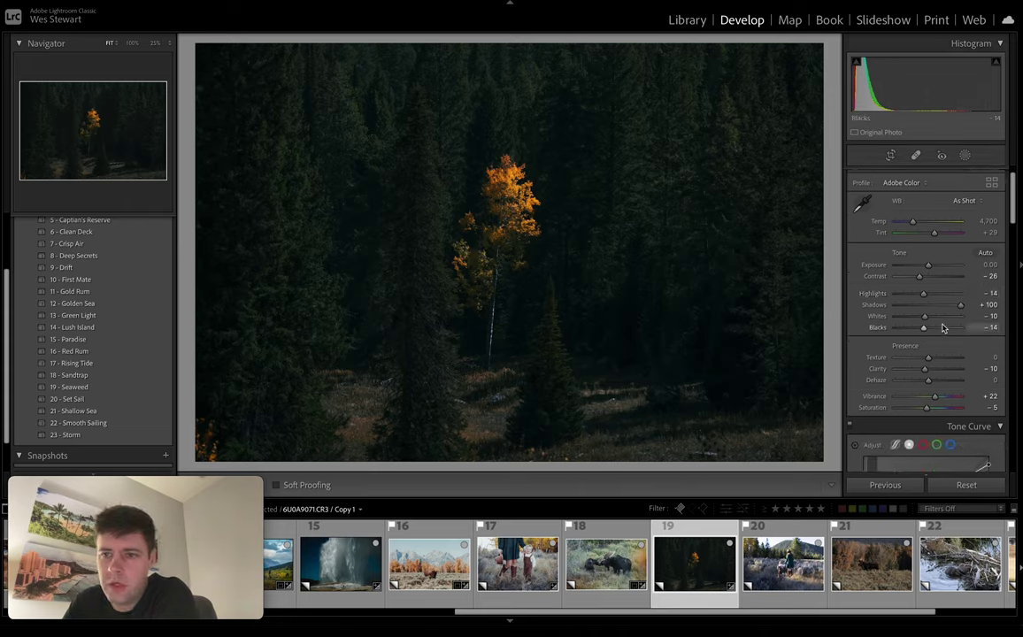
pyautogui.moveTo(921, 279); pyautogui.dragTo(926, 281)
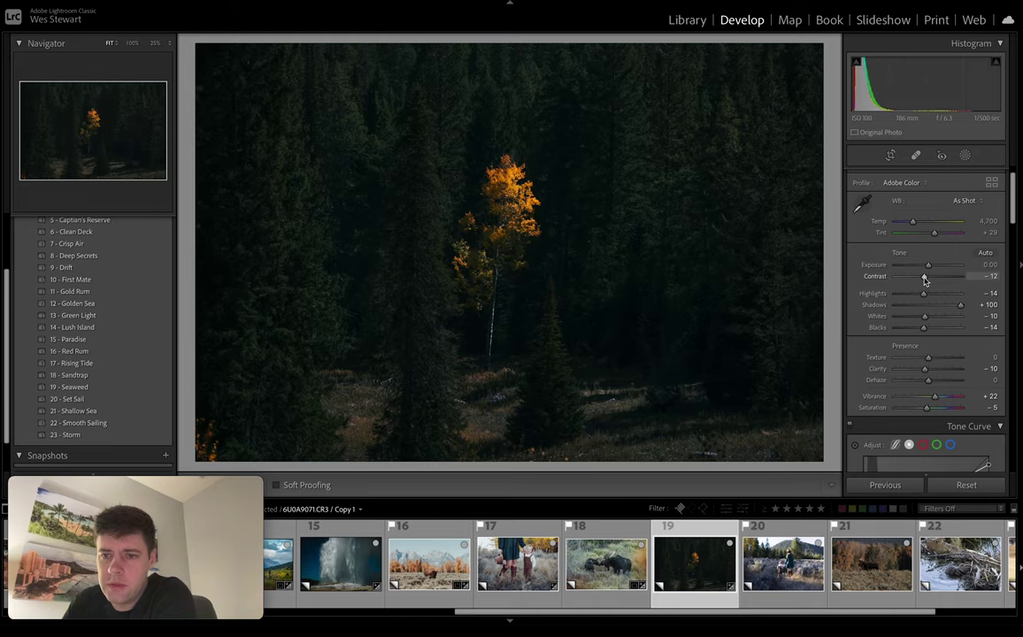
pyautogui.scroll(-1, 925, 280)
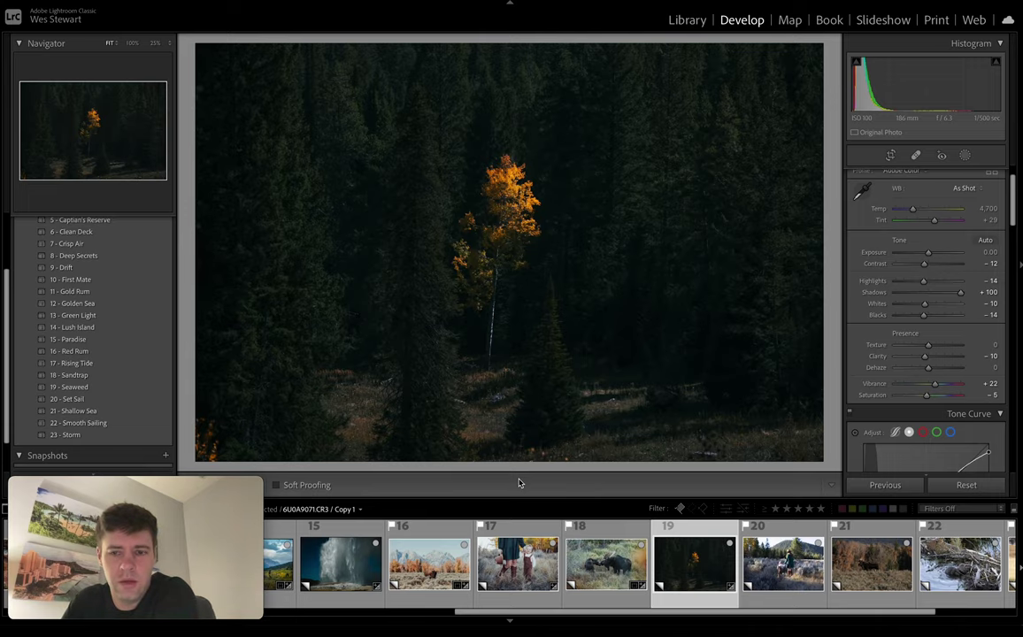
# - Straighten the forest photo to an angle of -1.08 and crop it to a 4 x 5 portrait frame centred on the yellow tree
pyautogui.click(892, 156)
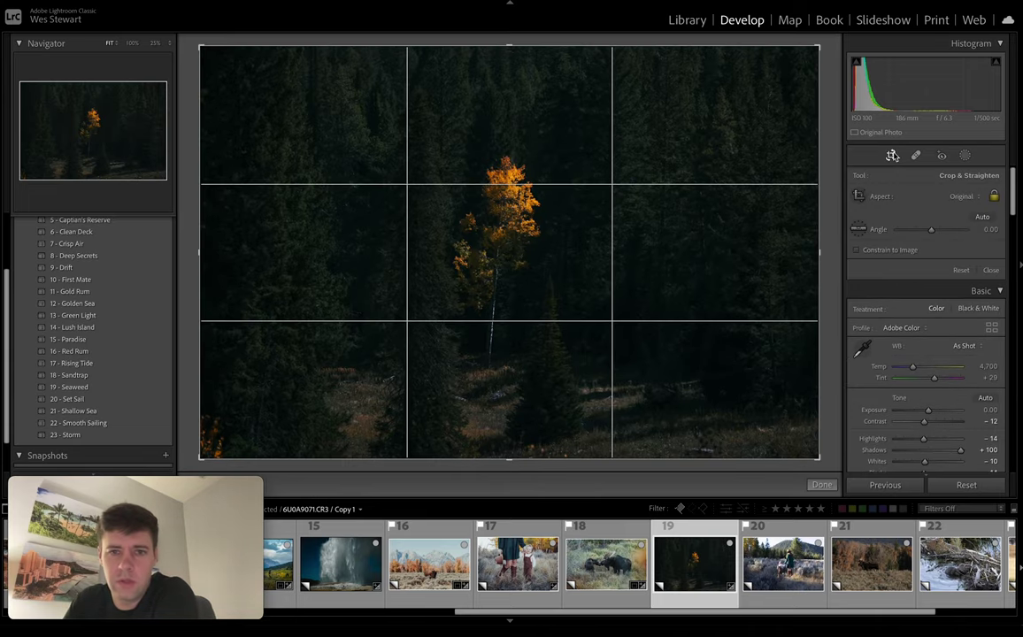
pyautogui.moveTo(832, 229); pyautogui.dragTo(831, 222)
pyautogui.click(962, 196)
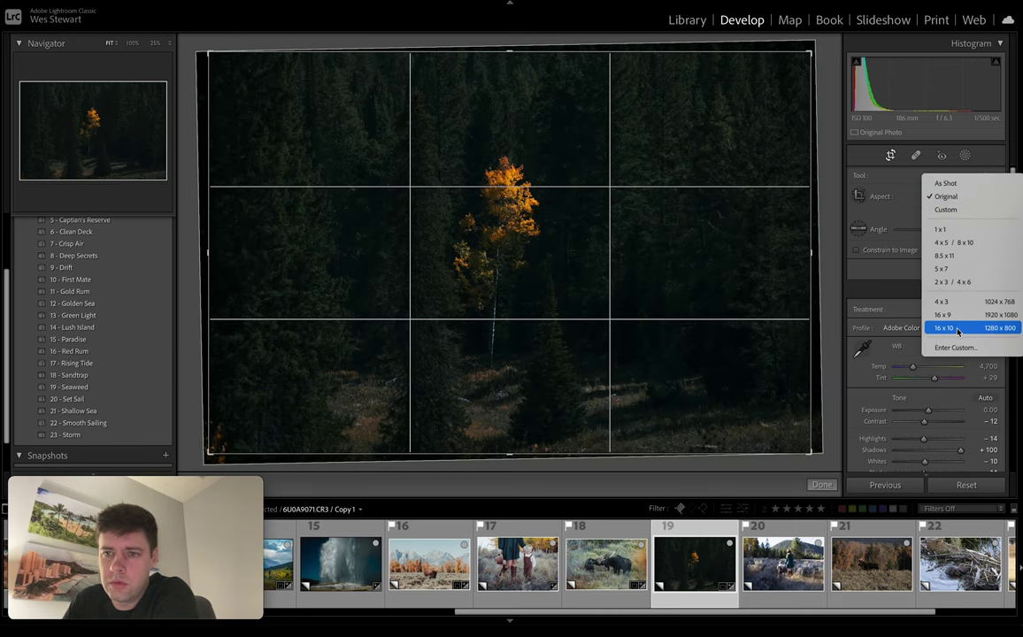
pyautogui.click(953, 242)
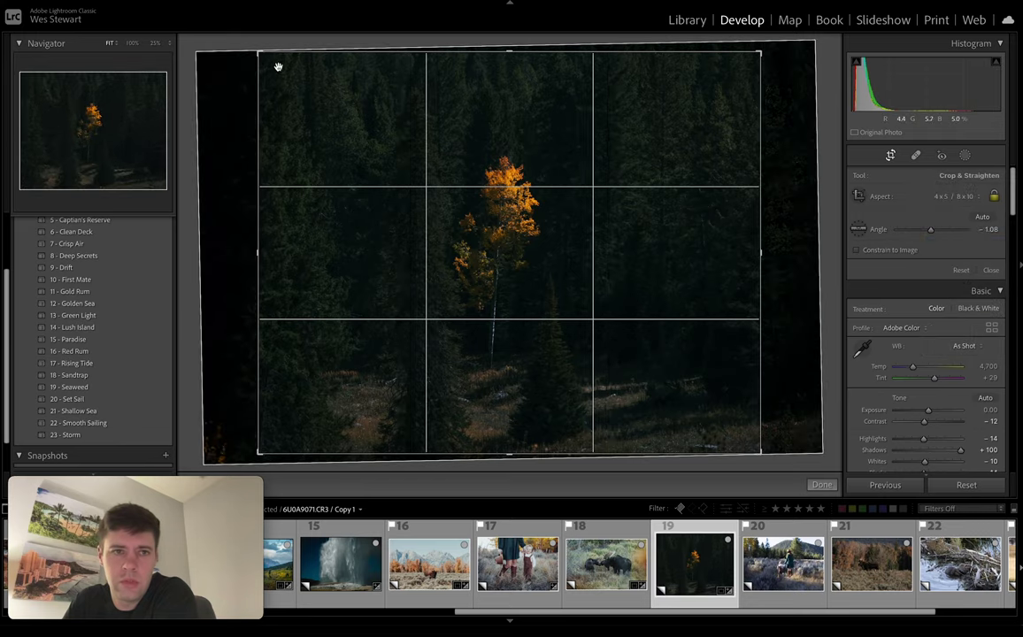
pyautogui.moveTo(278, 66); pyautogui.dragTo(474, 164)
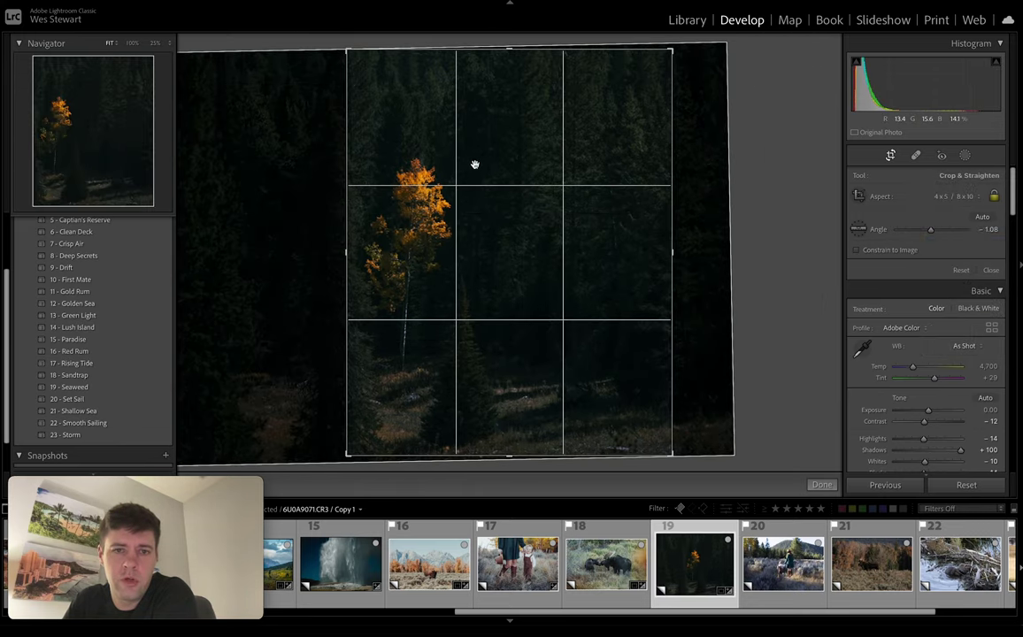
pyautogui.moveTo(492, 221); pyautogui.dragTo(593, 223)
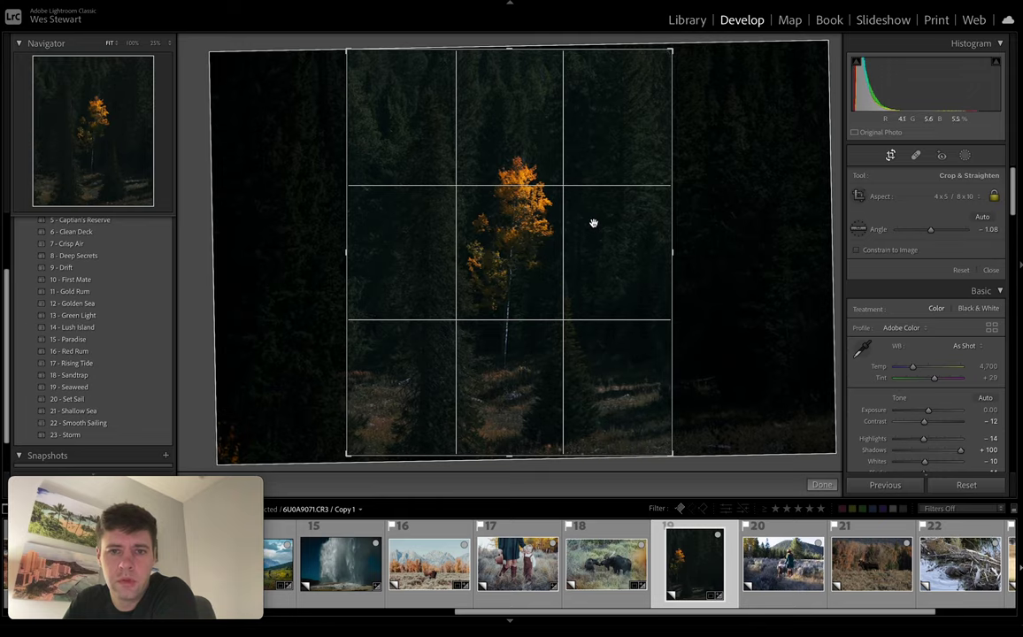
pyautogui.click(890, 156)
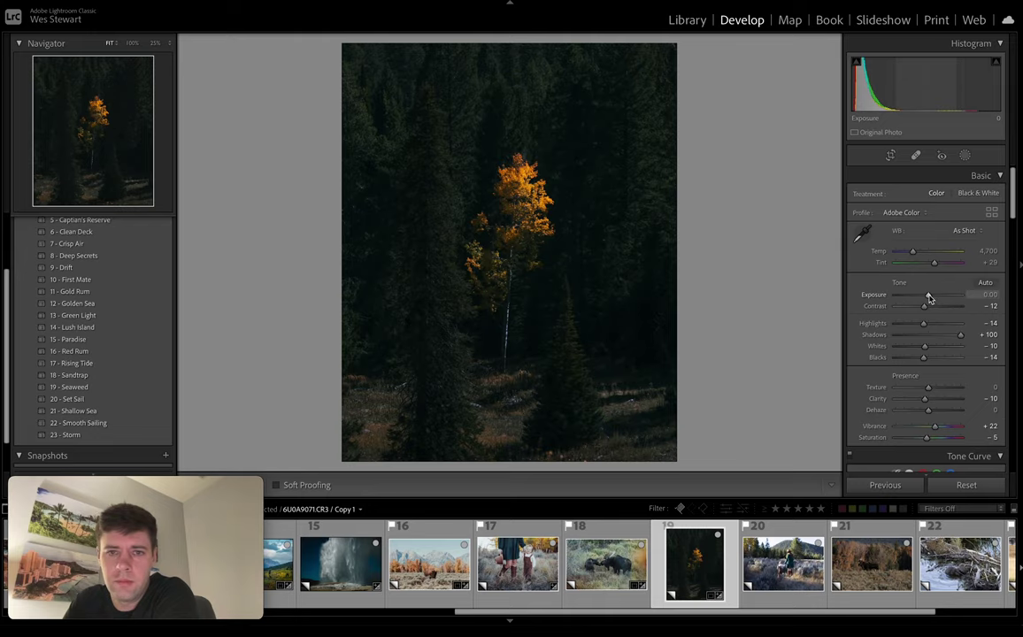
# - Set the forest photo's Exposure to +0.20
pyautogui.moveTo(928, 297); pyautogui.dragTo(929, 297)
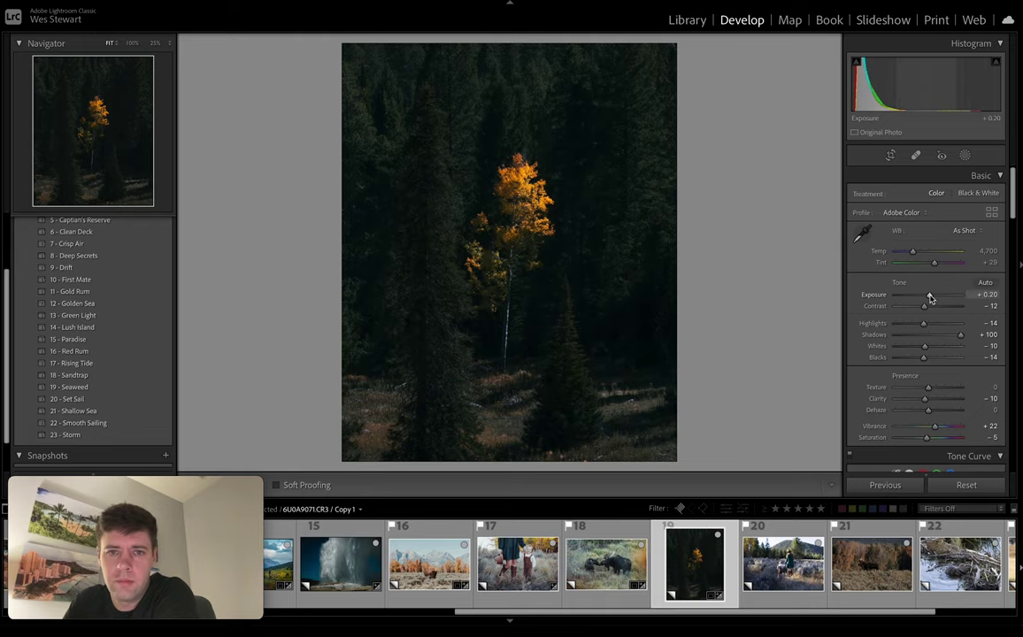
# - Try a 16 x 10 portrait crop around the yellow tree, and reset the crop to the full frame
pyautogui.click(890, 156)
pyautogui.click(959, 199)
pyautogui.click(944, 281)
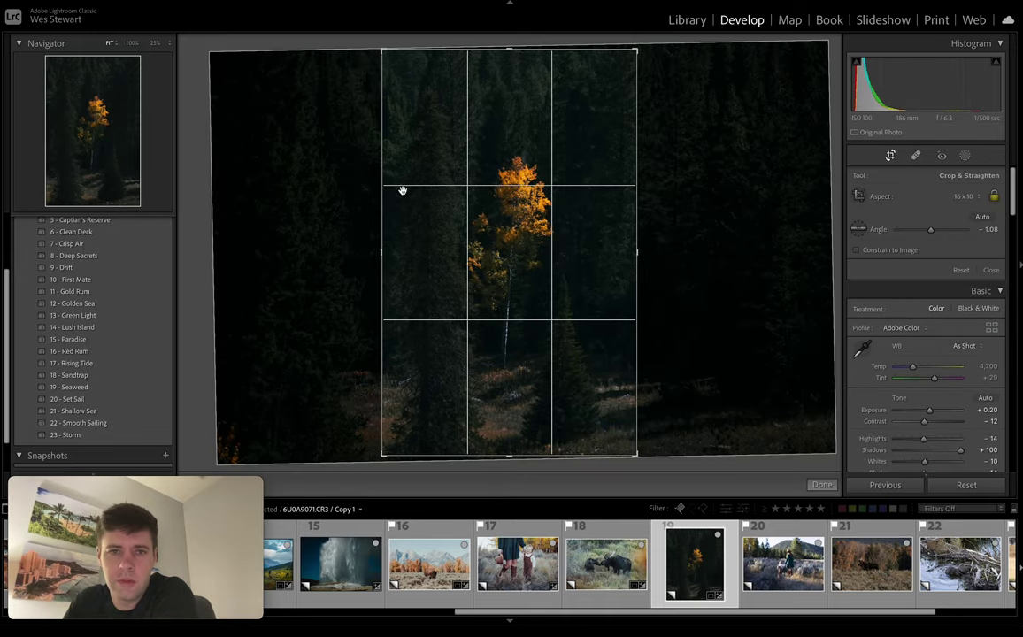
pyautogui.rightClick(396, 192)
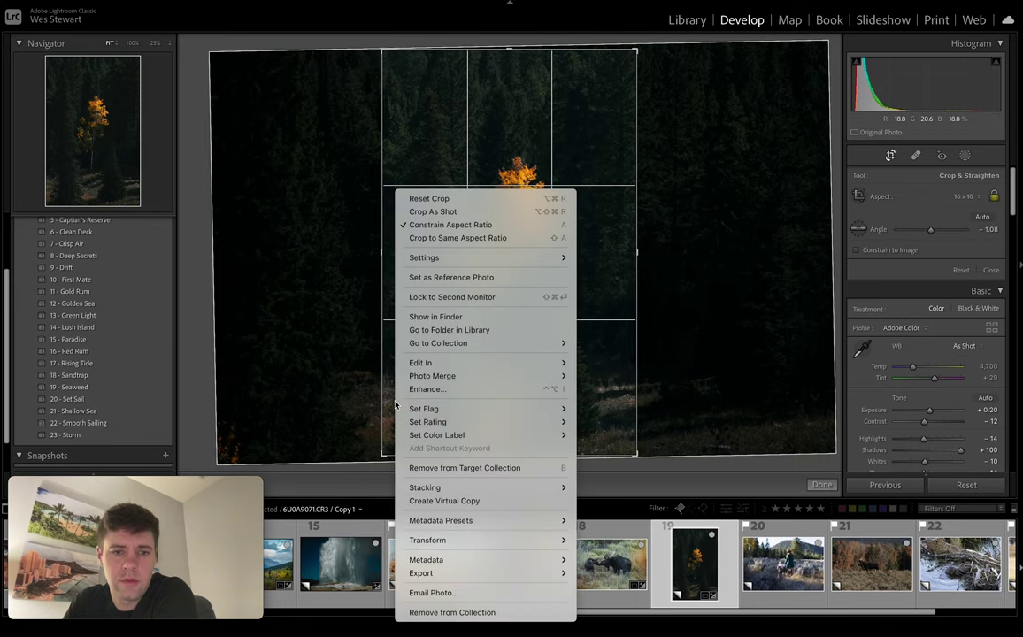
pyautogui.click(434, 198)
# - Crop the forest photo to a 16 x 10 landscape frame at an angle of -1.75, and compare it with the original
pyautogui.click(958, 196)
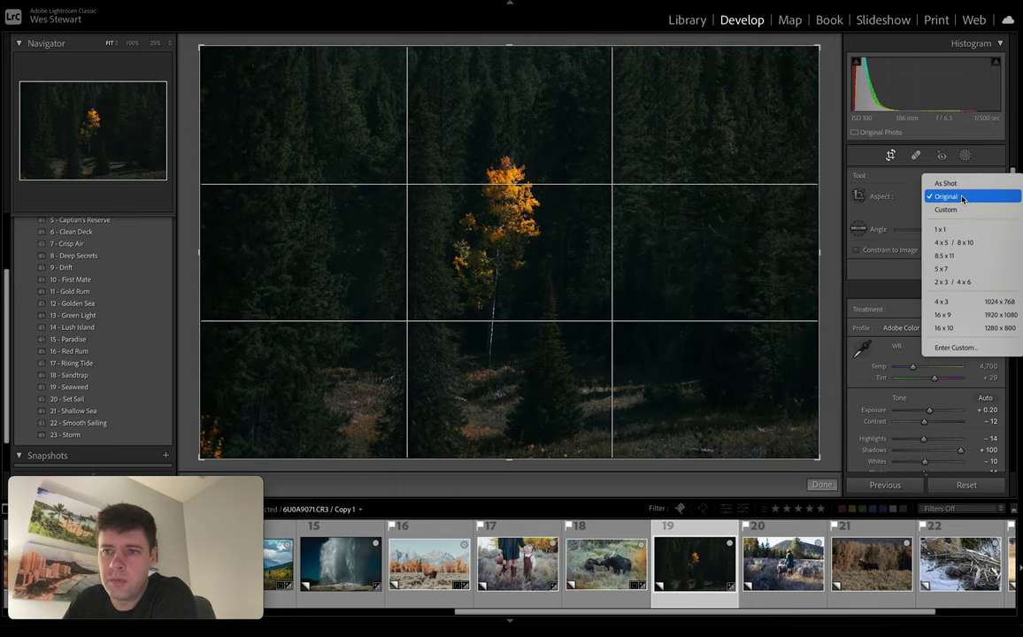
pyautogui.click(458, 233)
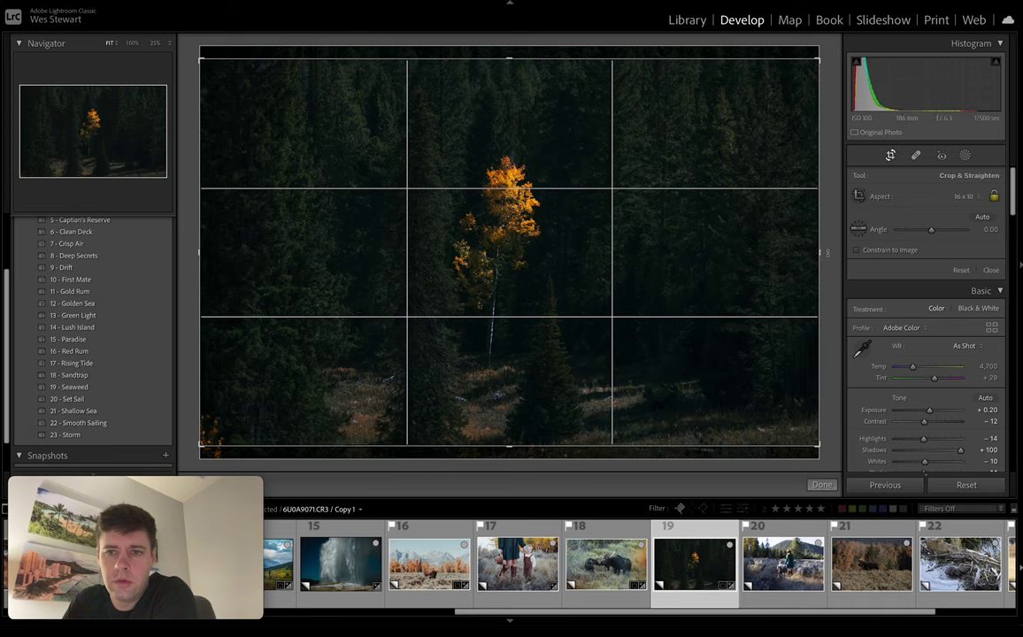
pyautogui.moveTo(825, 264); pyautogui.dragTo(825, 242)
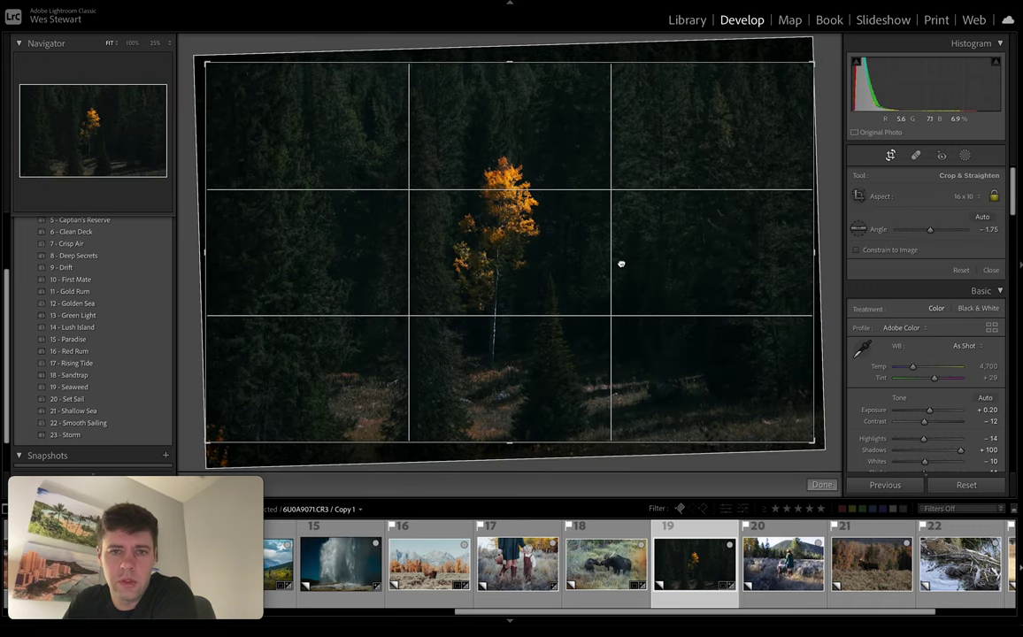
pyautogui.click(891, 155)
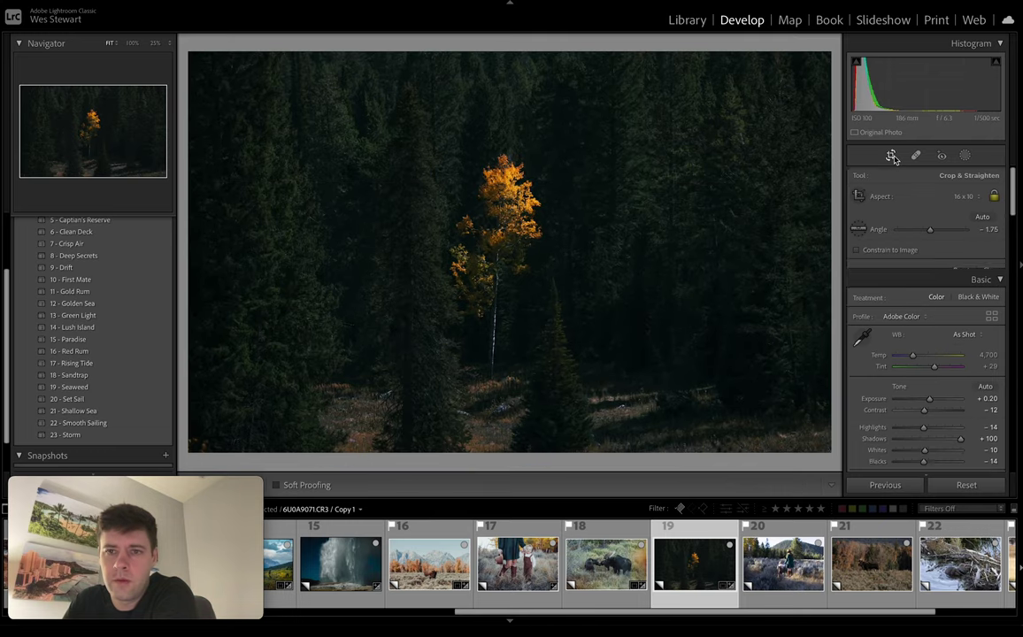
pyautogui.press('\\')
pyautogui.press('\\')
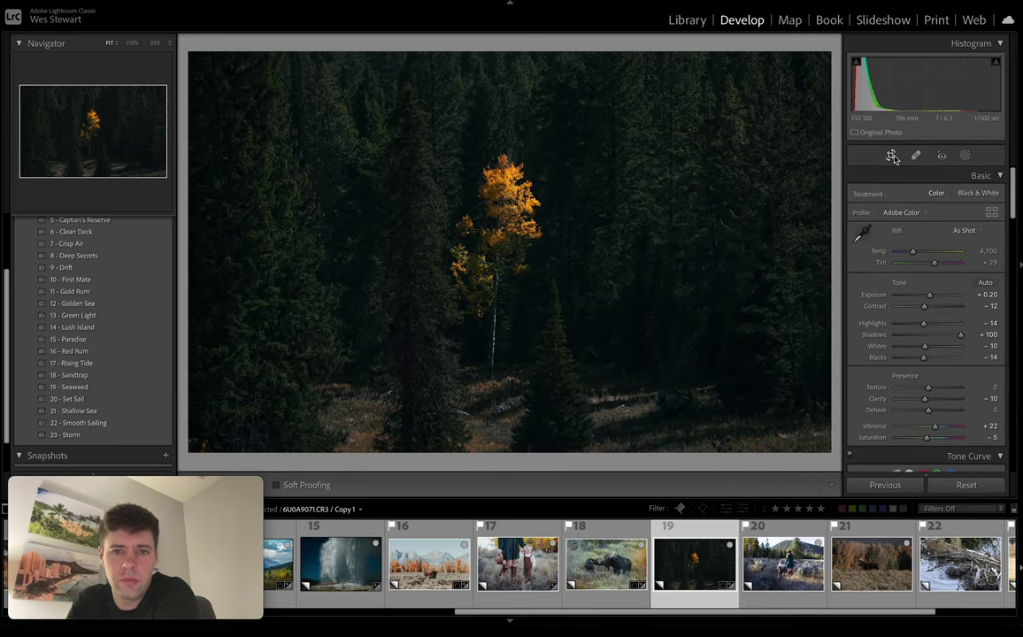
# - Apply the 20 - Set Sail preset to the photo of the woman and child walking through sagebrush, and set its Tint to +31
pyautogui.click(784, 563)
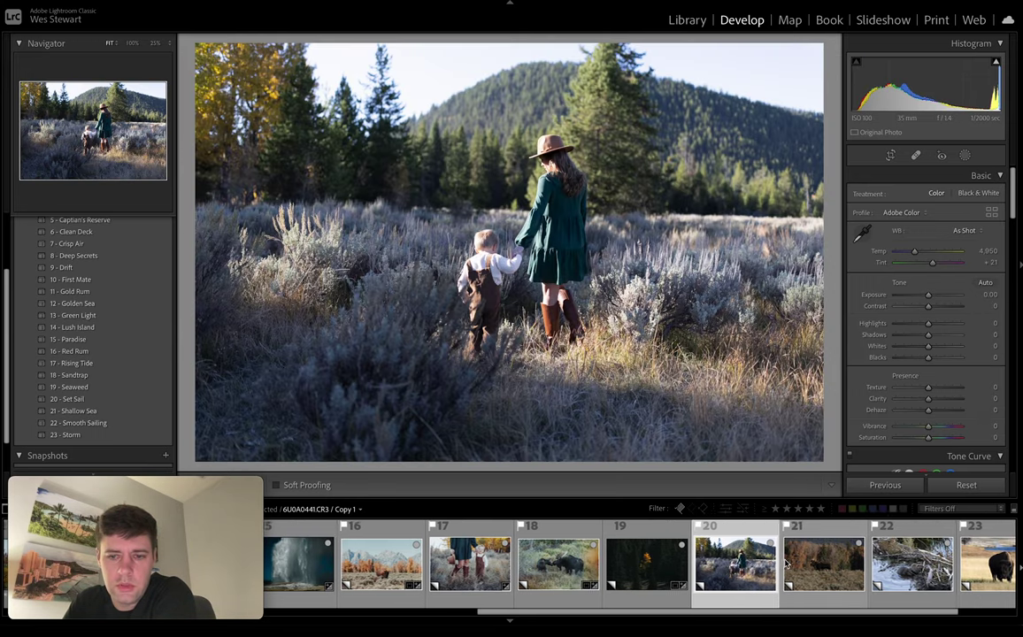
pyautogui.click(455, 567)
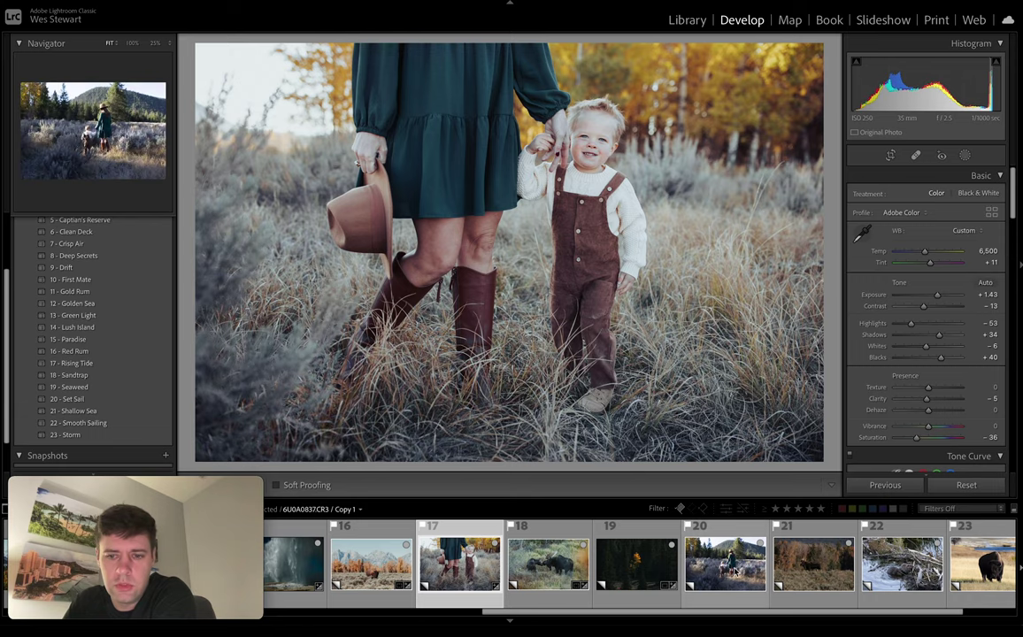
pyautogui.click(725, 564)
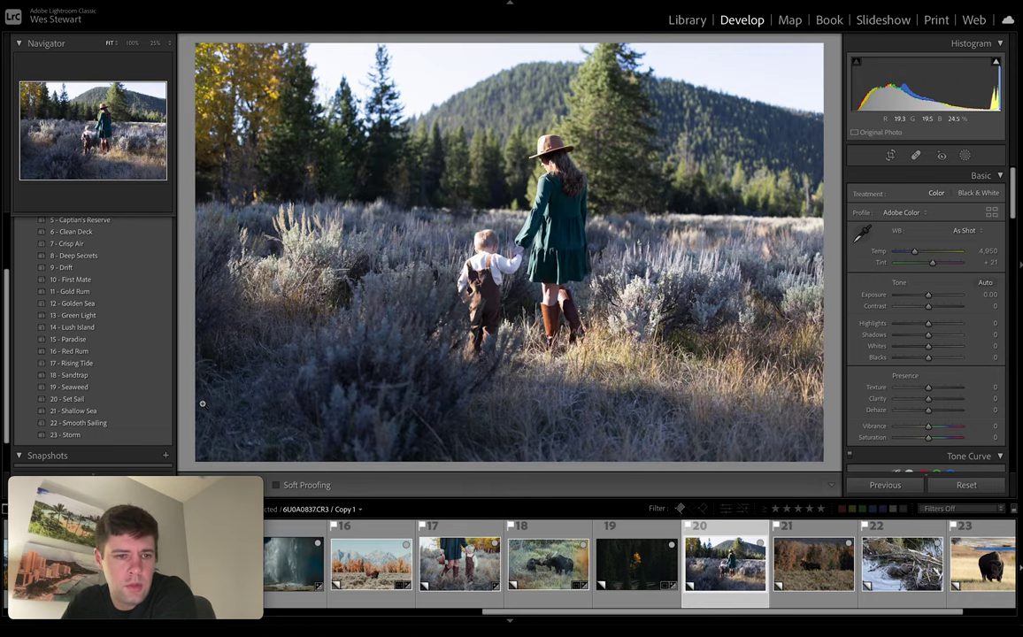
pyautogui.click(80, 401)
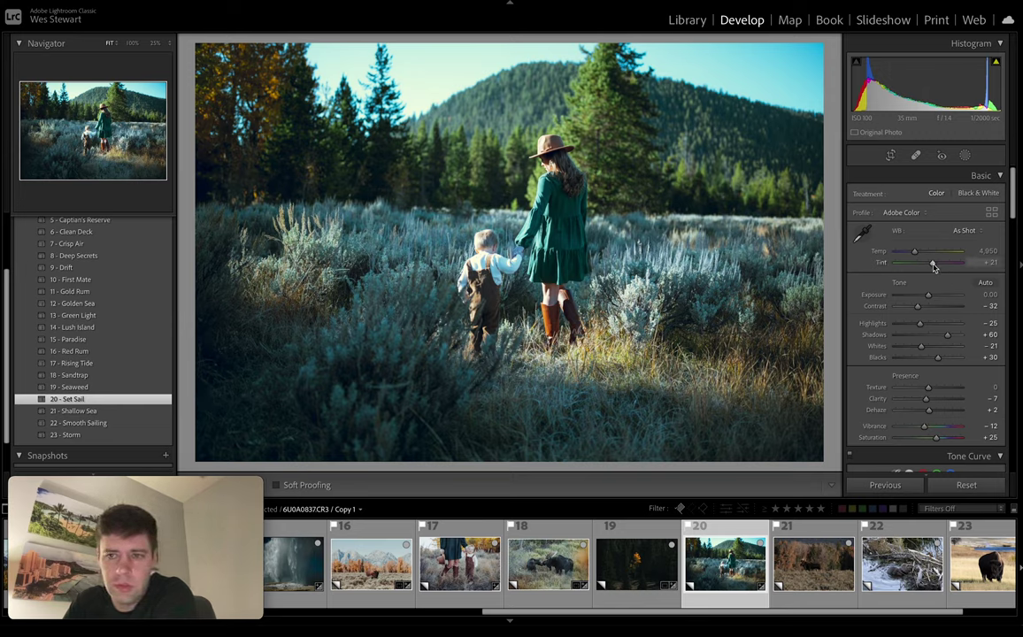
pyautogui.moveTo(932, 266); pyautogui.dragTo(934, 267)
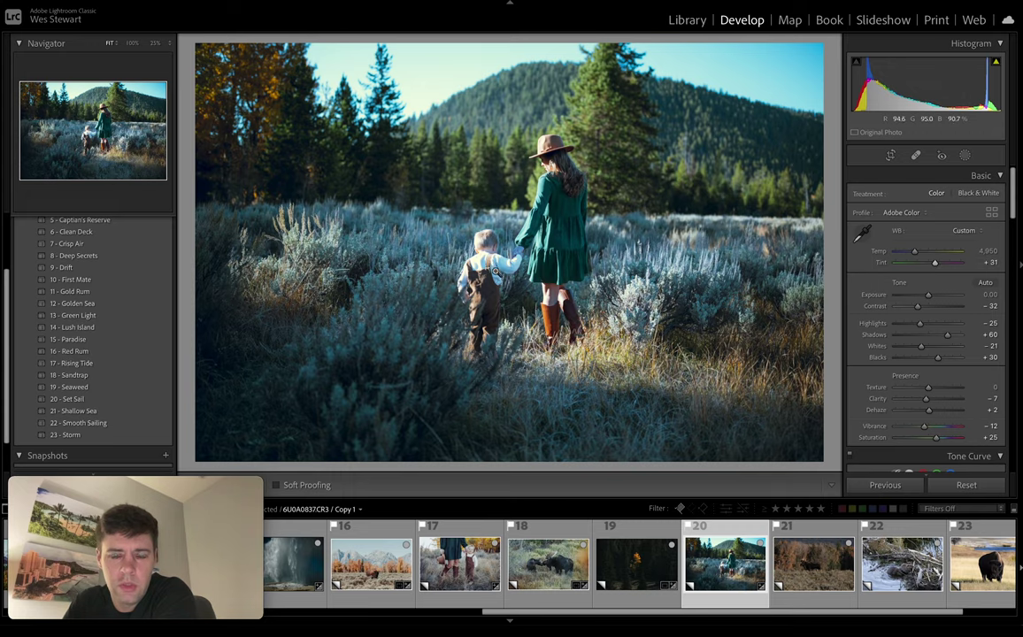
# - Inspect the child up close, mask the woman and child with Select Subject, set the mask's Highlights to -100, and close masking
pyautogui.click(455, 222)
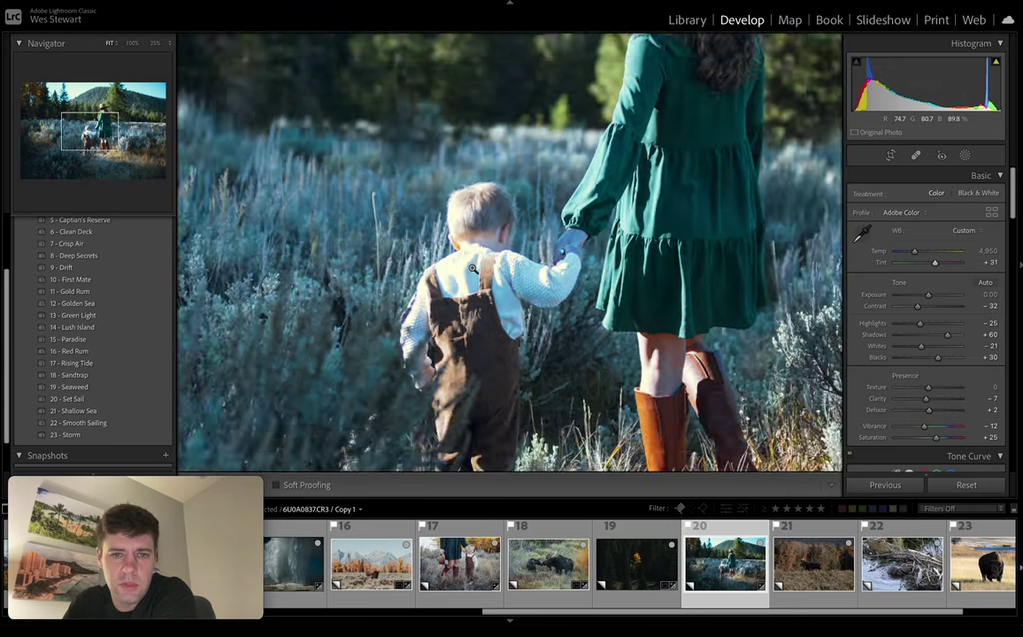
pyautogui.click(473, 267)
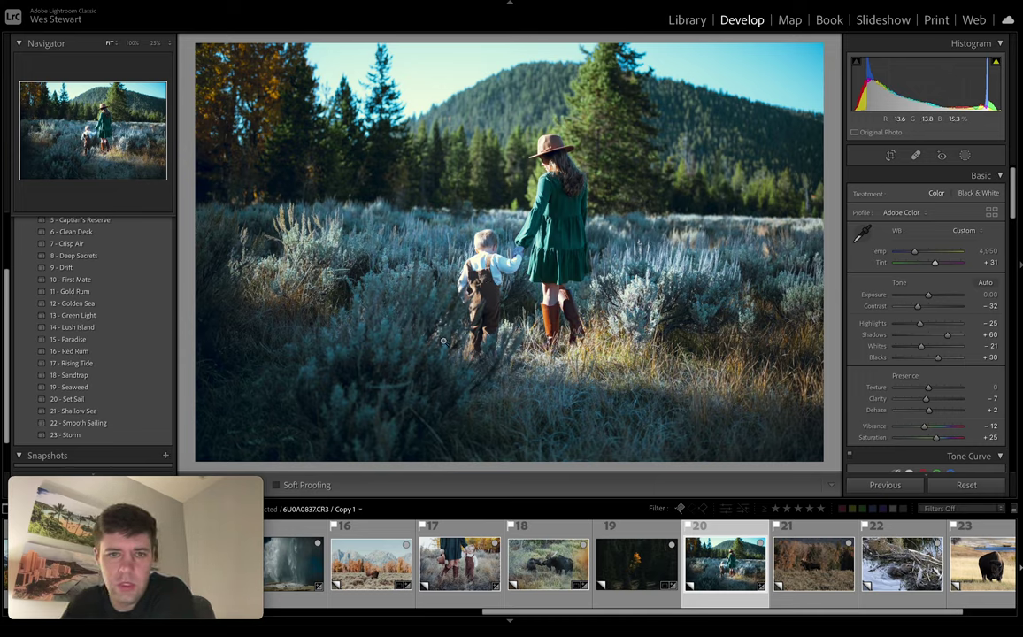
pyautogui.click(966, 157)
pyautogui.click(888, 194)
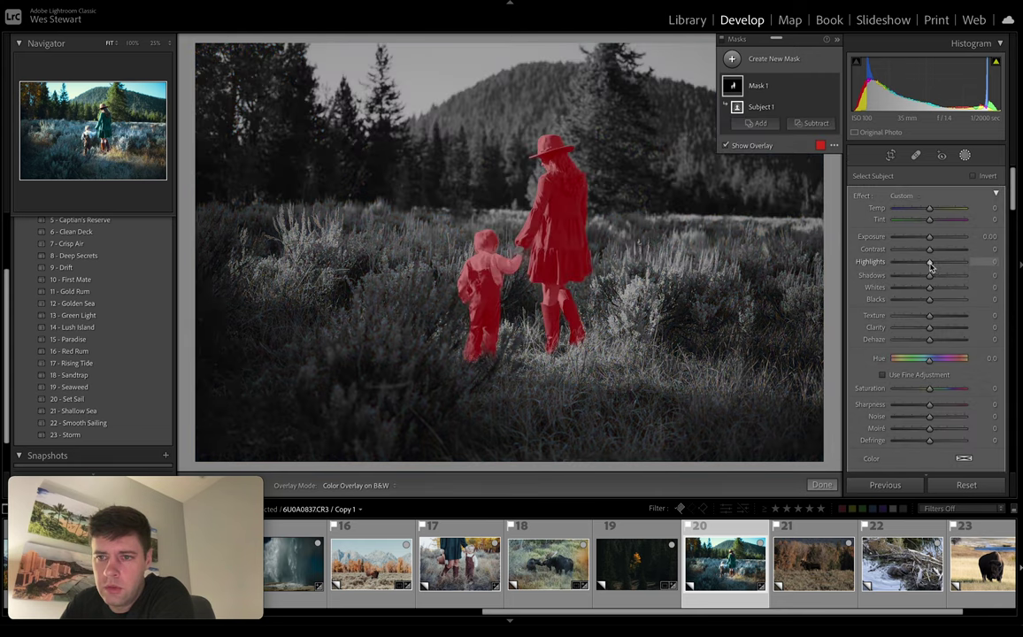
pyautogui.click(929, 262)
pyautogui.moveTo(929, 263); pyautogui.dragTo(893, 262)
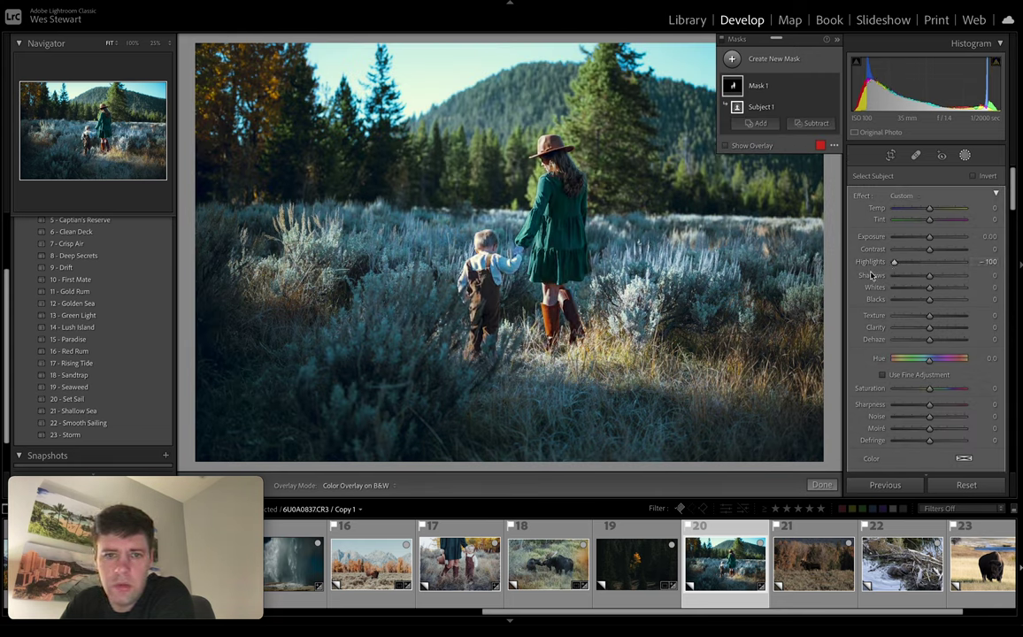
pyautogui.click(929, 263)
pyautogui.moveTo(930, 263); pyautogui.dragTo(842, 266)
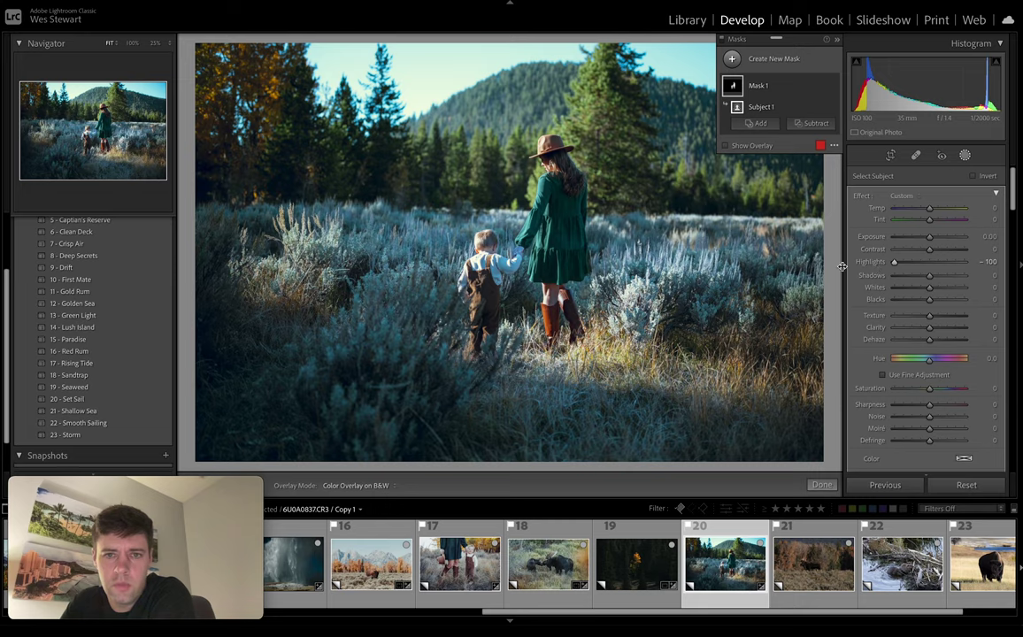
pyautogui.click(965, 160)
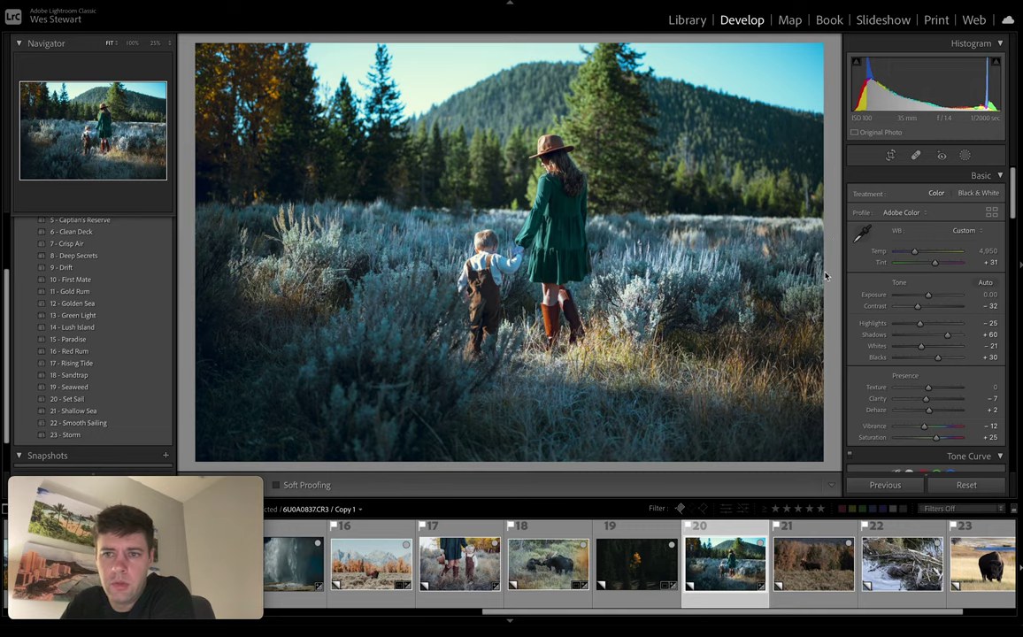
# - Compare the sagebrush photo's before and after versions several times
pyautogui.press('\\')
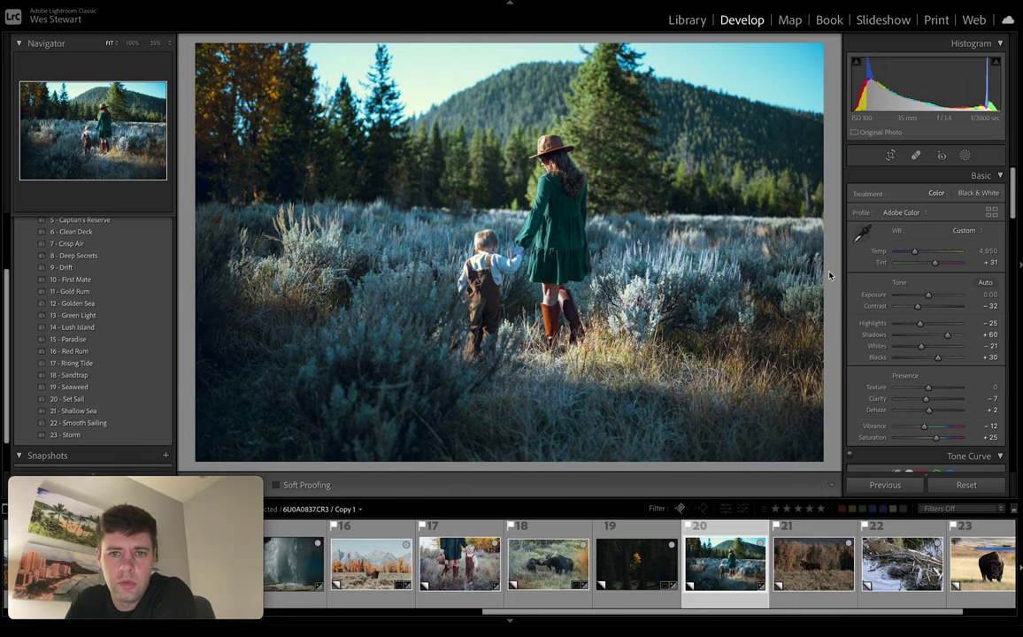
pyautogui.press('\\')
pyautogui.press('\\')
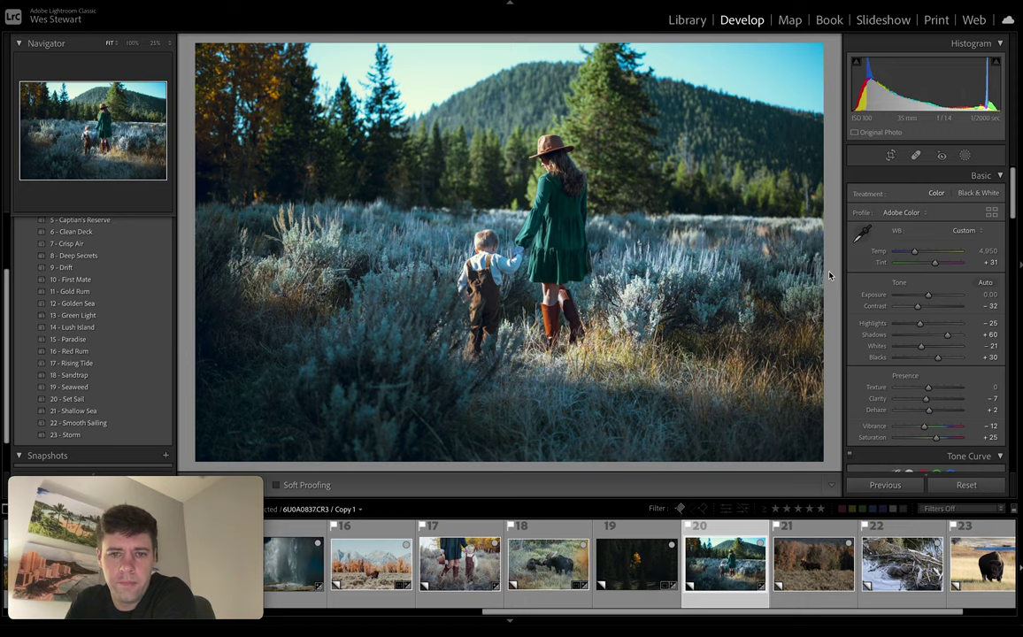
pyautogui.press('\\')
pyautogui.press('\\')
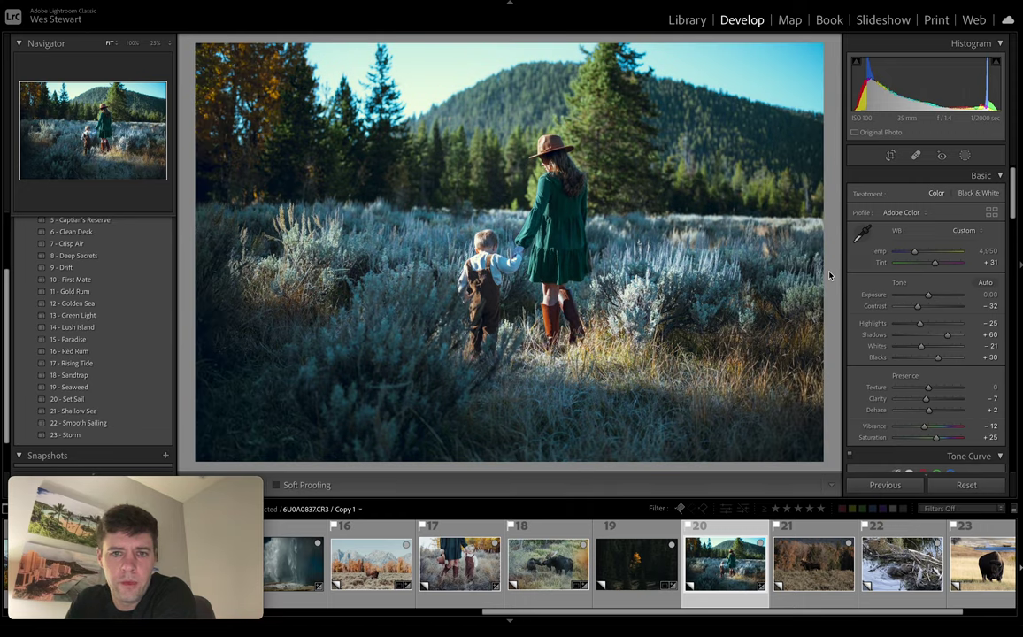
pyautogui.press('\\')
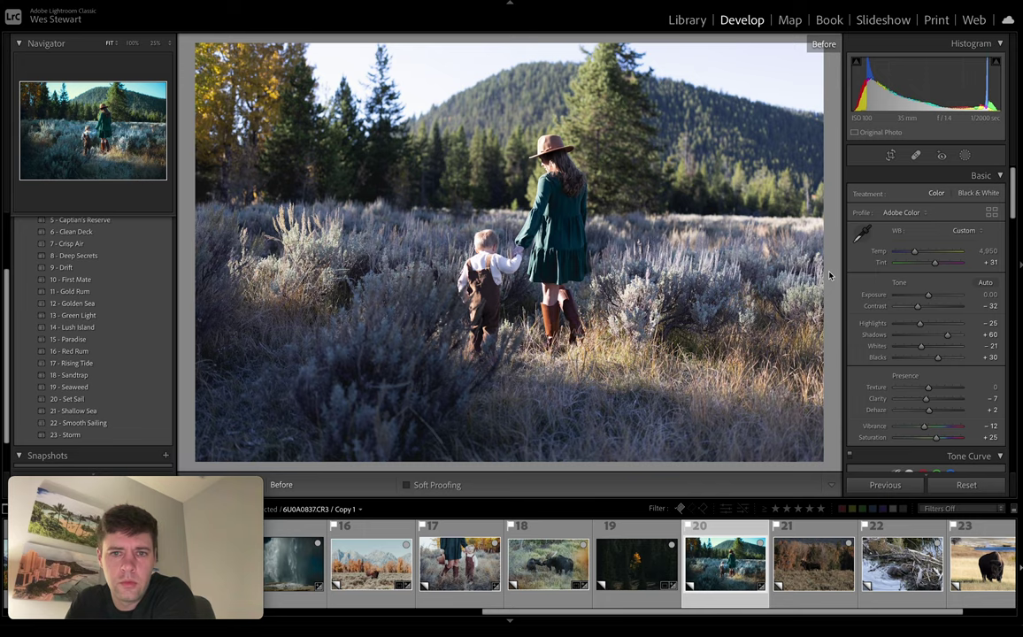
pyautogui.press('\\')
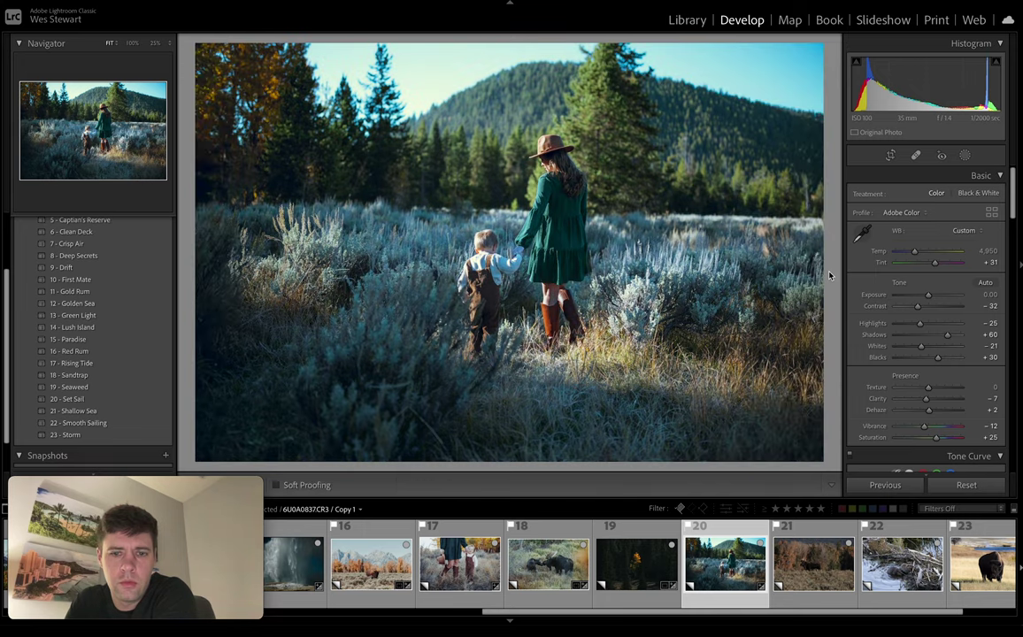
# - Crop the sagebrush photo of the woman and child to 16 x 10, keeping its top edge and trimming the bottom
pyautogui.click(890, 154)
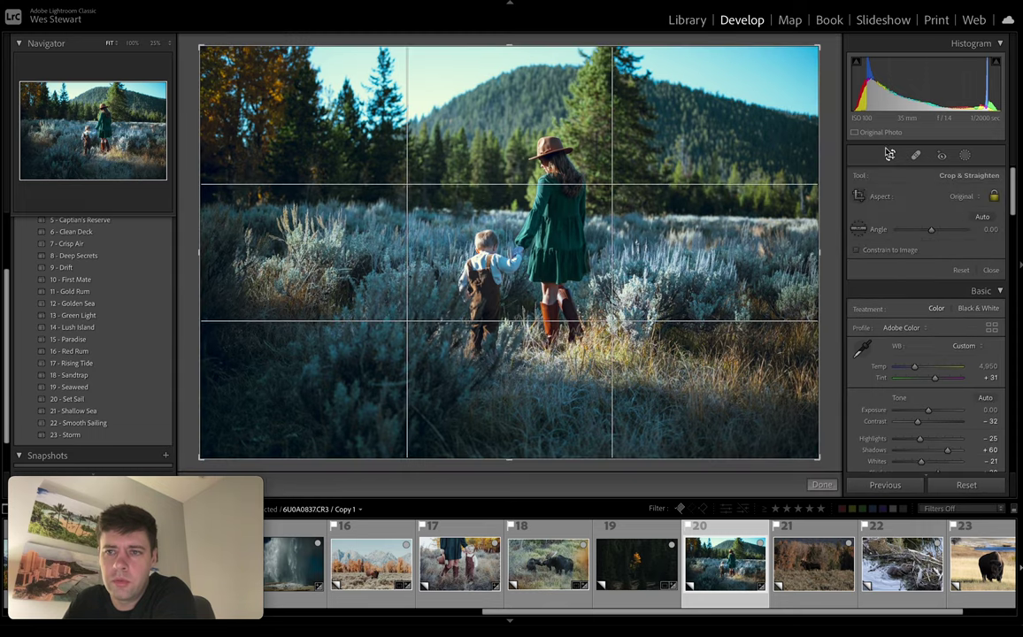
pyautogui.click(890, 155)
pyautogui.click(890, 154)
pyautogui.click(962, 195)
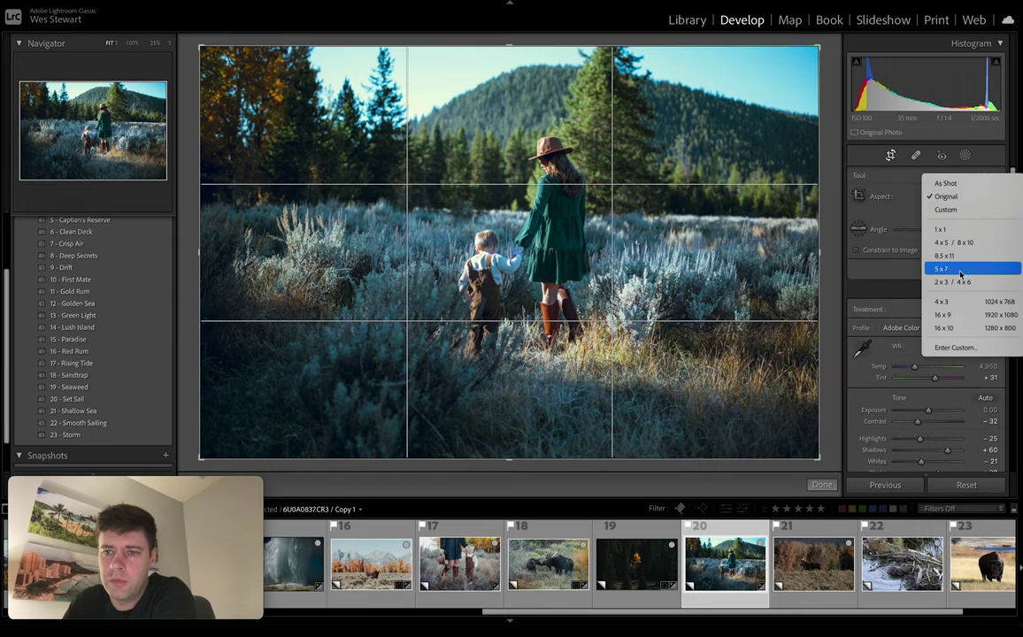
pyautogui.click(943, 327)
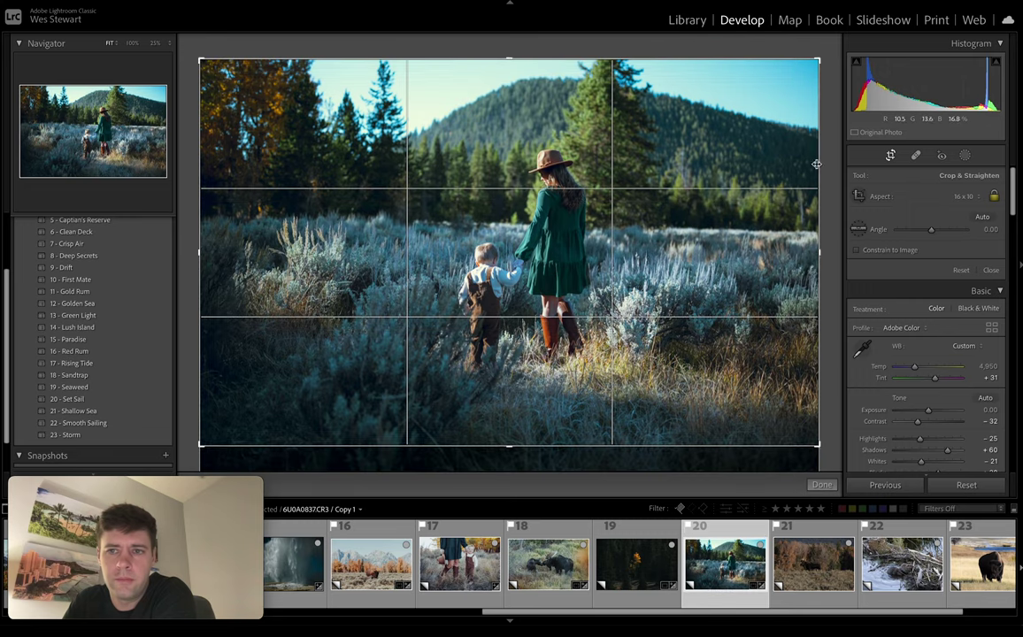
pyautogui.click(890, 156)
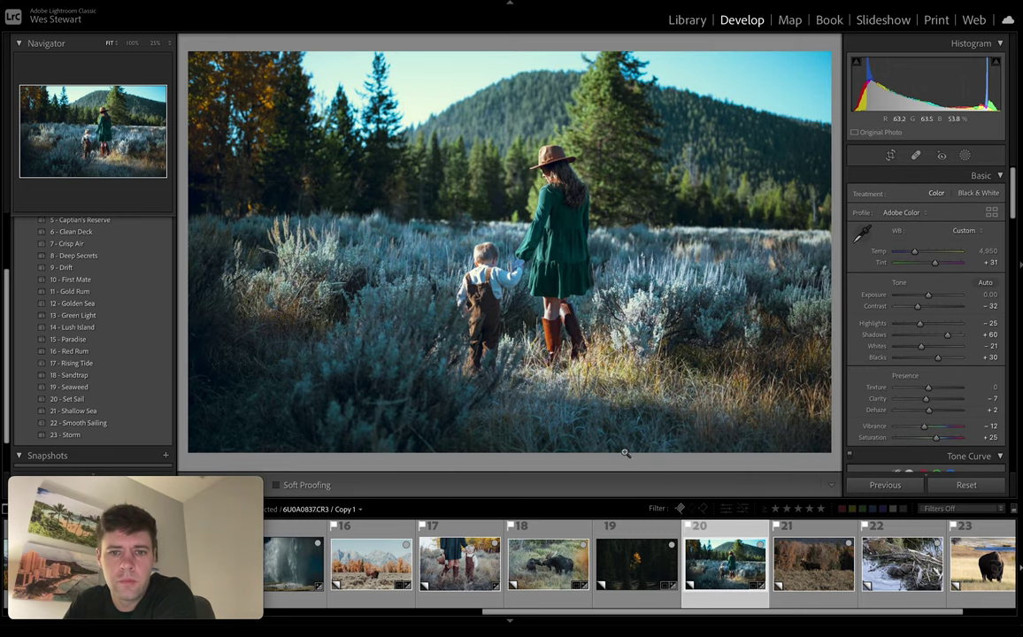
# - Apply the 21 - Shallow Sea preset to the moose photo and set its Exposure to +0.55
pyautogui.scroll(-3, 734, 563)
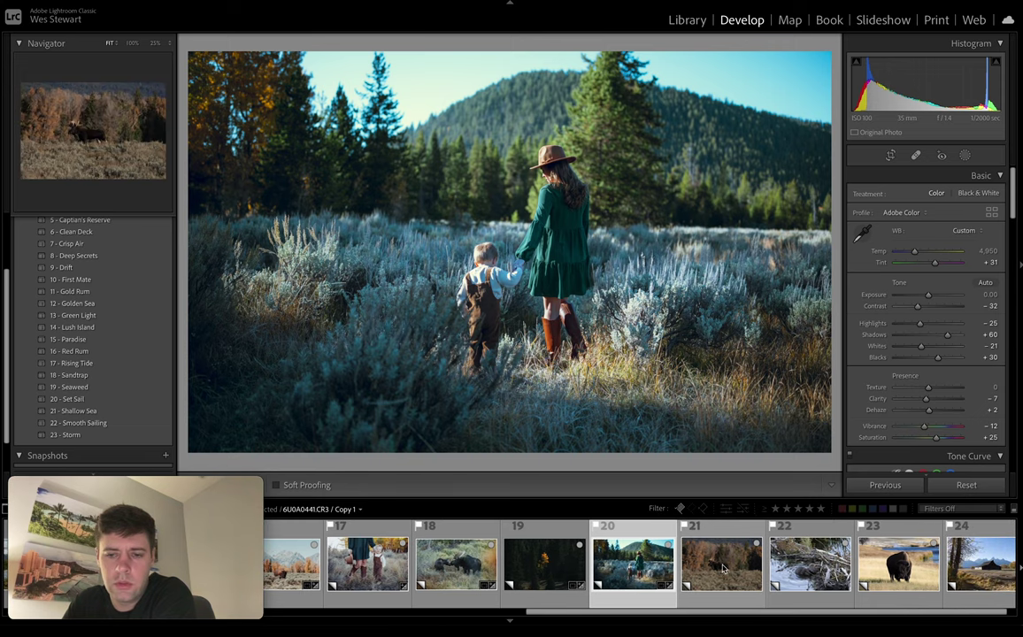
pyautogui.click(729, 566)
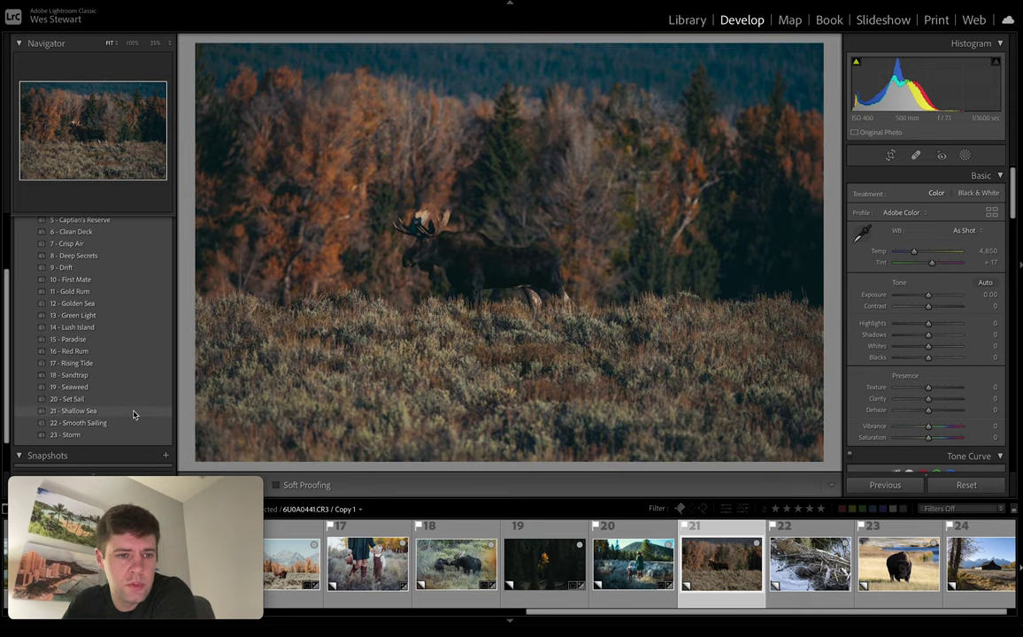
pyautogui.click(133, 412)
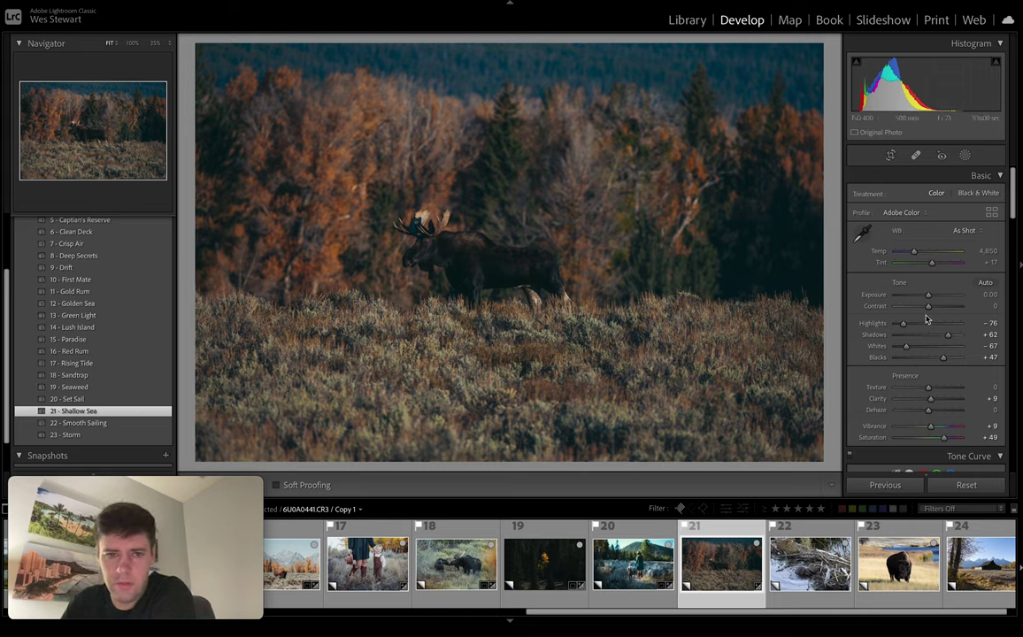
pyautogui.scroll(-5, 930, 371)
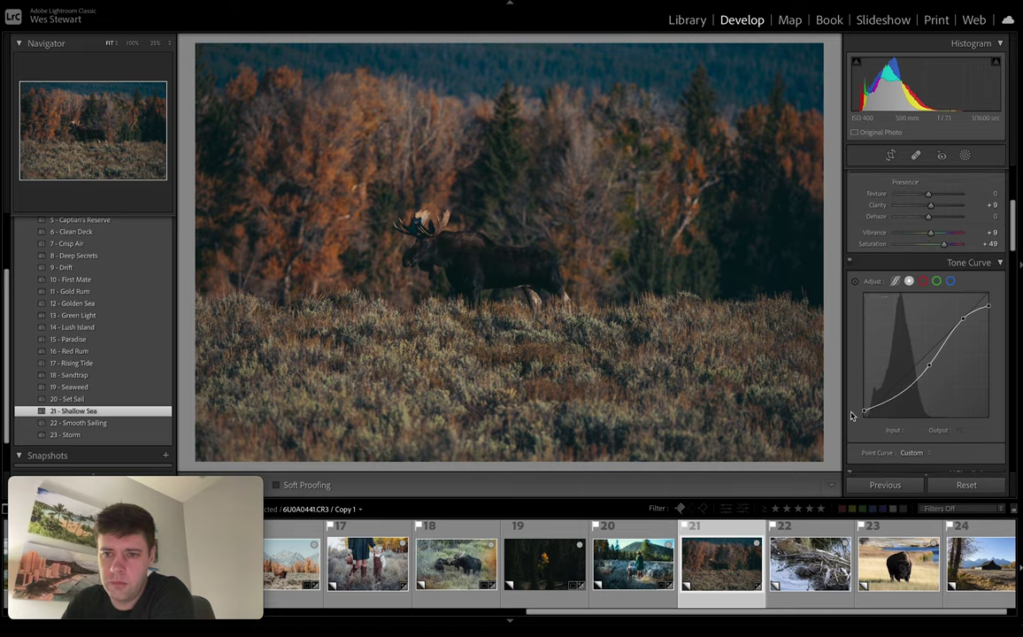
pyautogui.scroll(5, 882, 383)
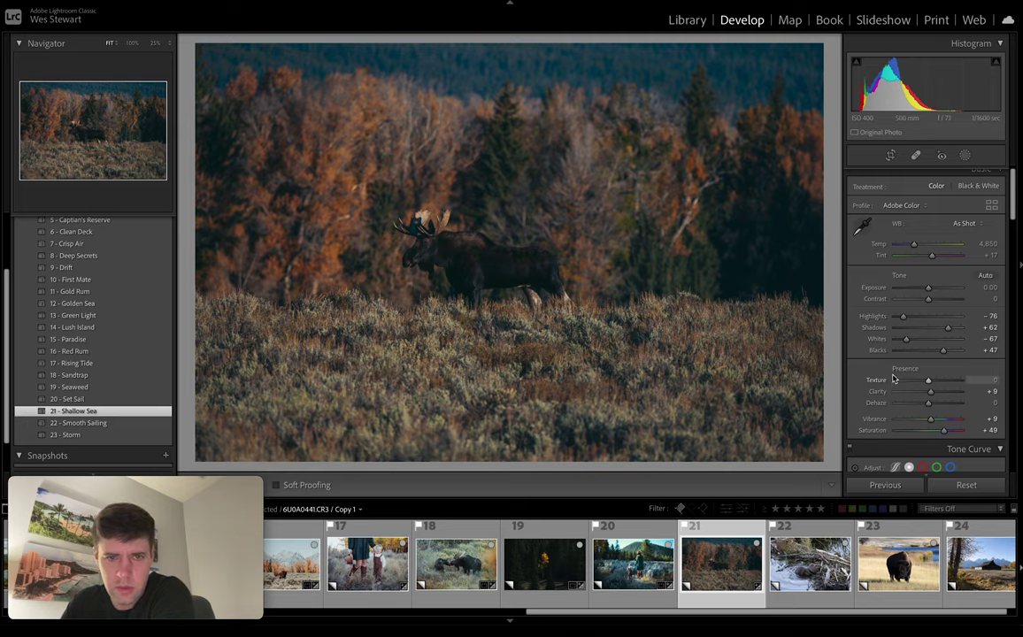
pyautogui.scroll(1, 904, 367)
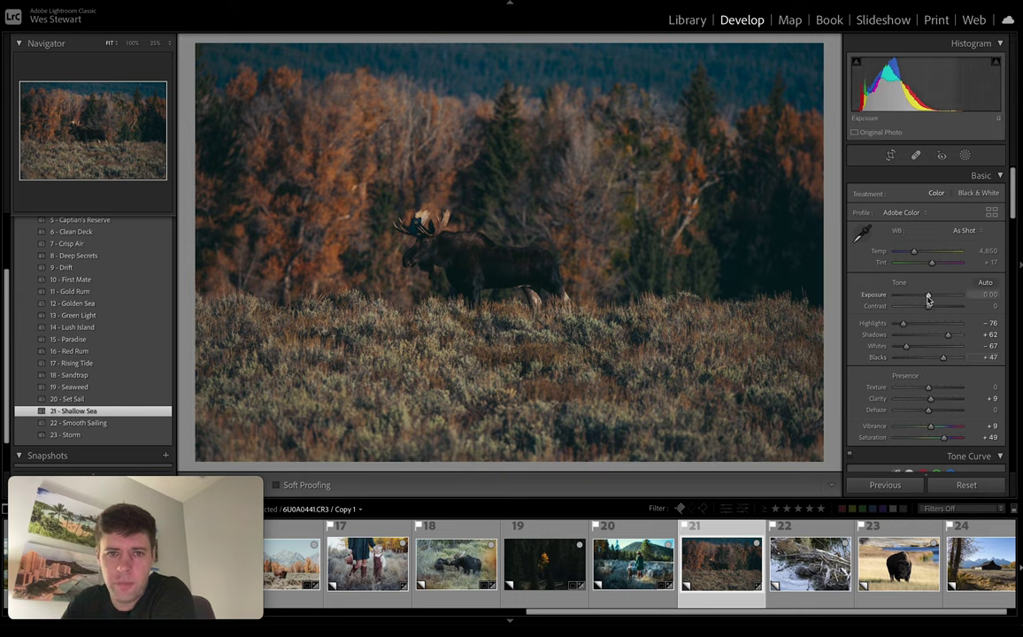
pyautogui.moveTo(927, 299); pyautogui.dragTo(930, 300)
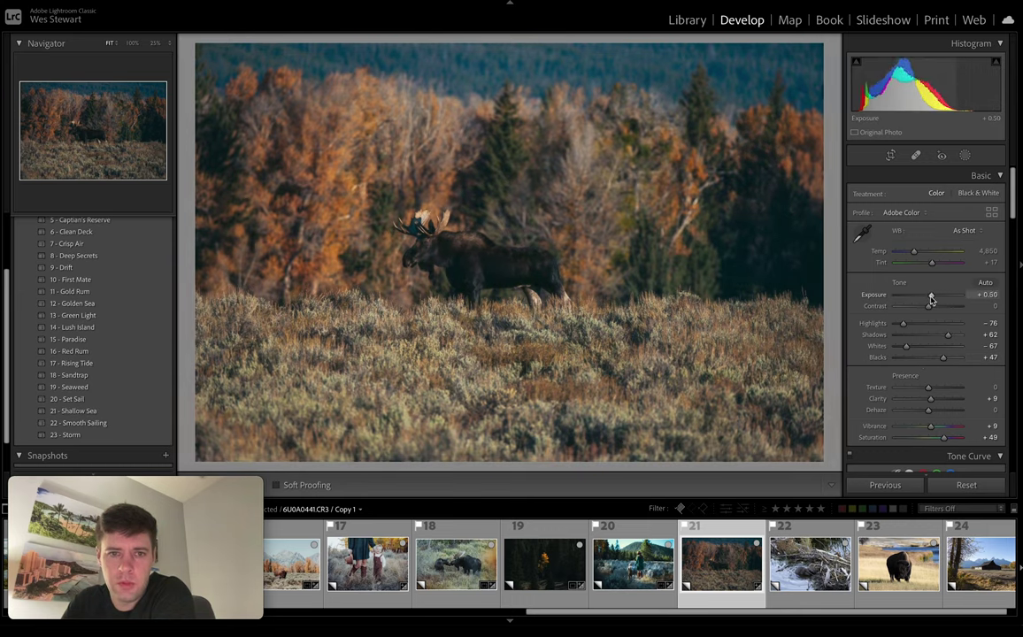
pyautogui.moveTo(931, 300); pyautogui.dragTo(930, 299)
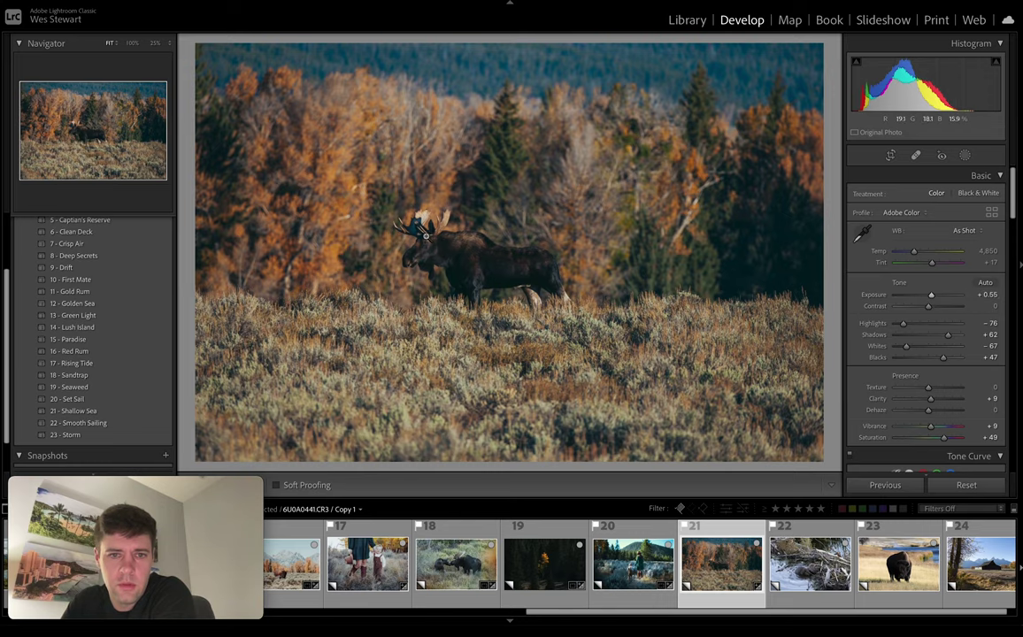
pyautogui.click(430, 247)
pyautogui.click(432, 258)
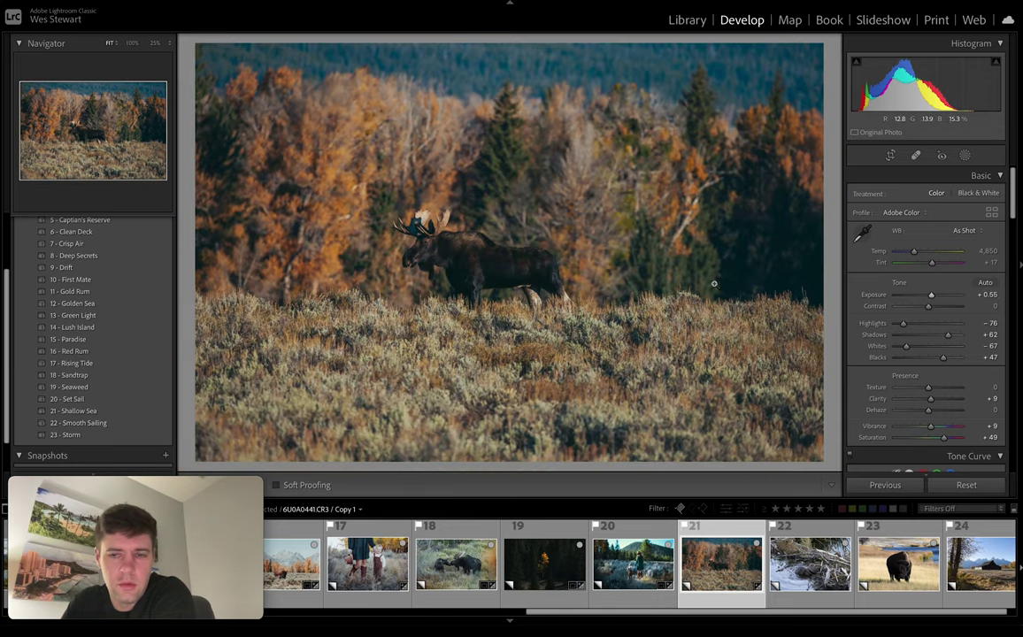
# - Crop the moose photo to 16 x 10, repositioning it to keep the top edge and trim only the foreground
pyautogui.click(890, 156)
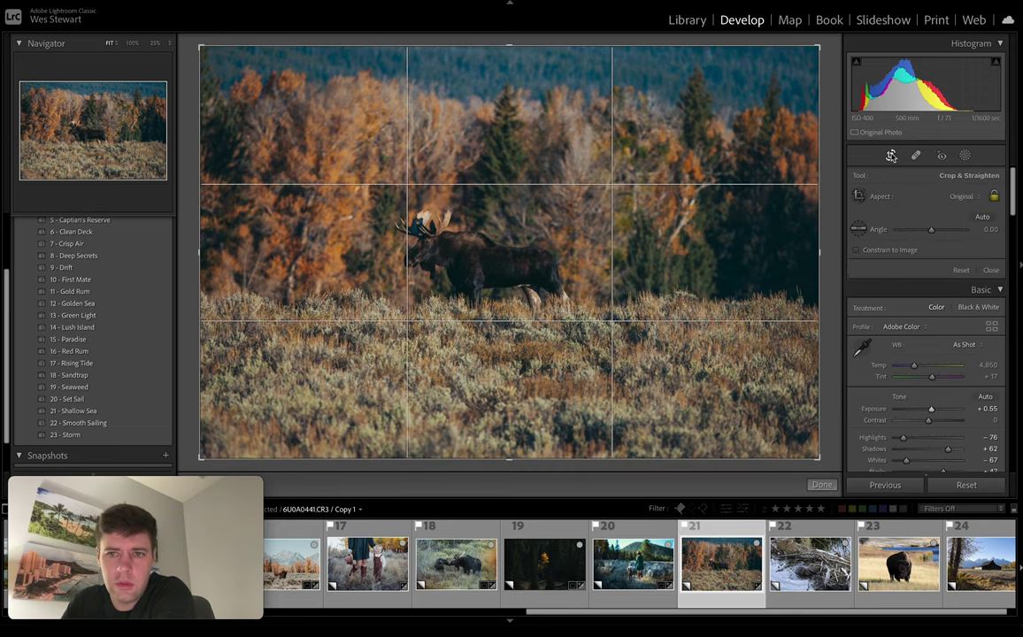
pyautogui.click(969, 197)
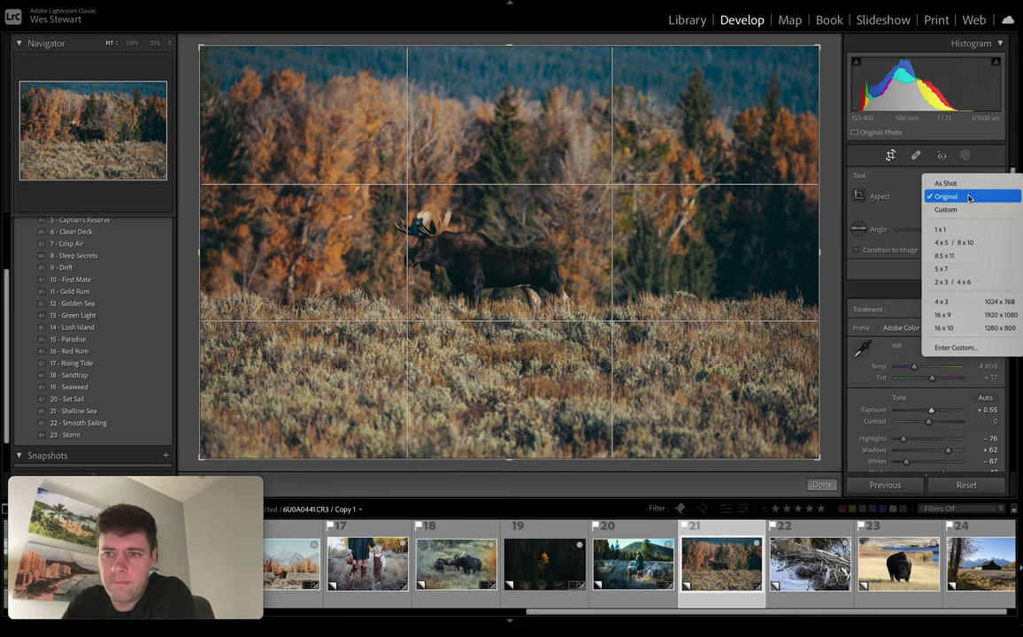
pyautogui.click(960, 327)
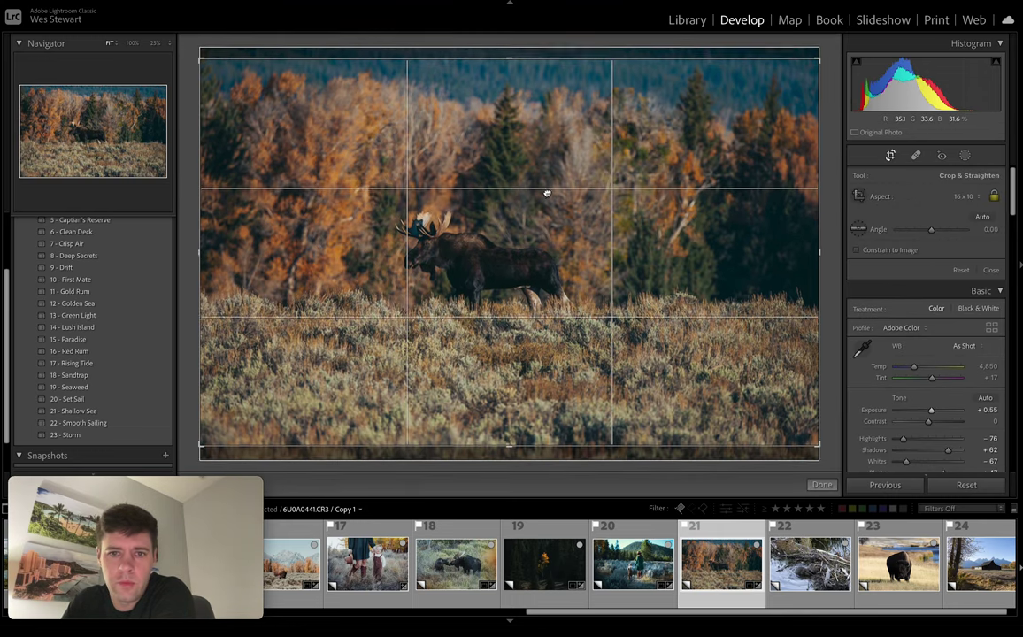
pyautogui.moveTo(546, 199); pyautogui.dragTo(547, 204)
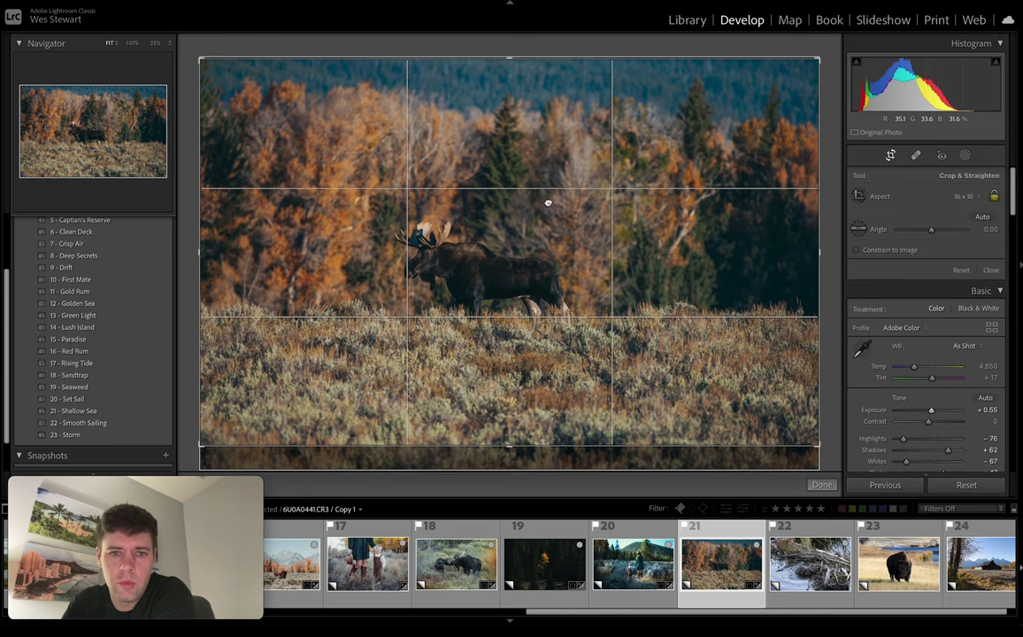
pyautogui.click(890, 157)
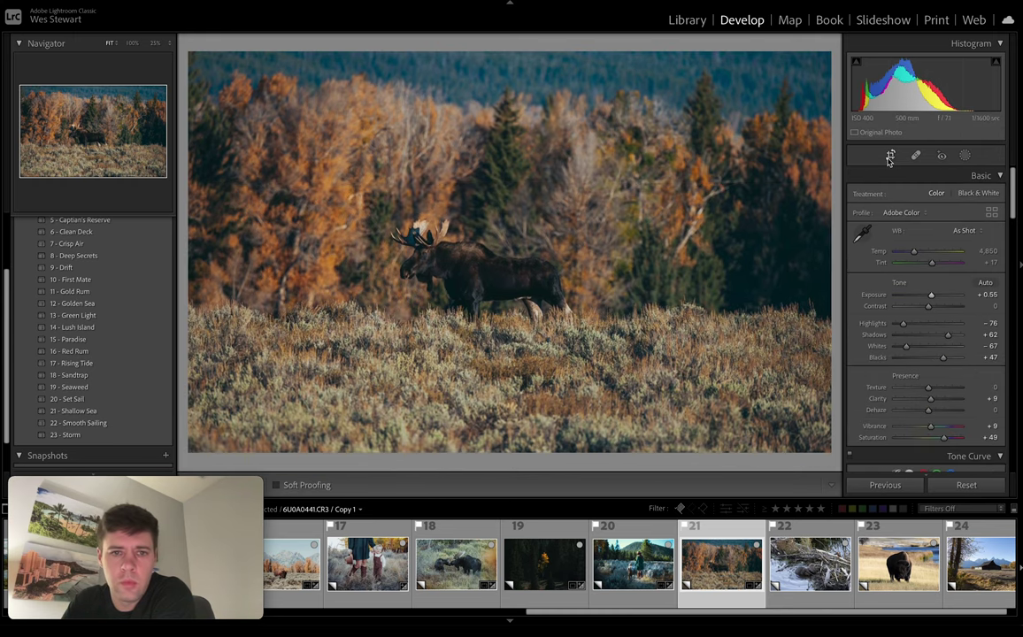
# - Compare the moose photo's before and after versions several times
pyautogui.press('\\')
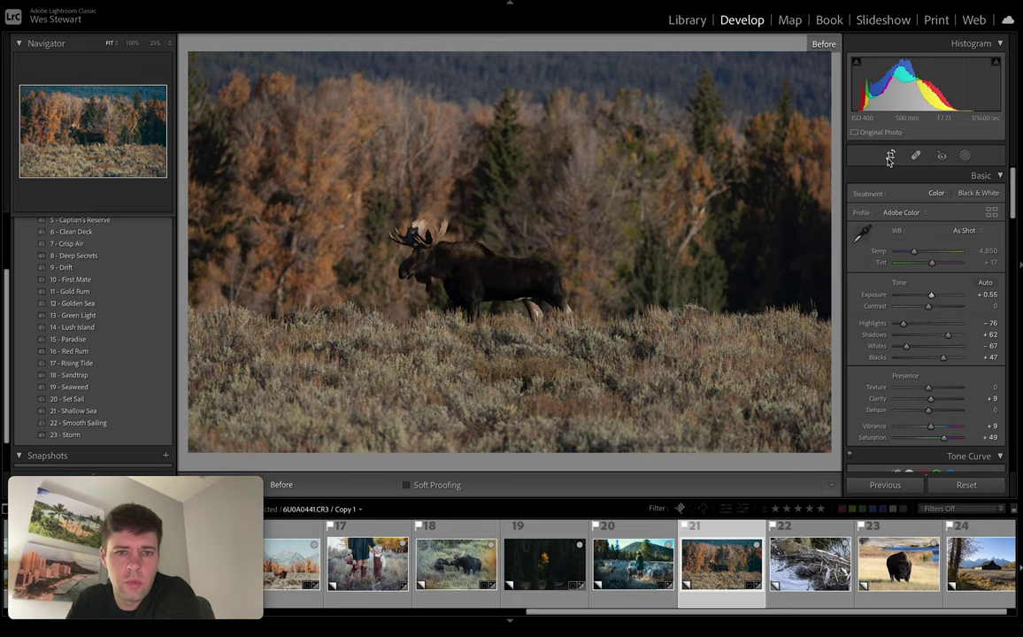
pyautogui.press('\\')
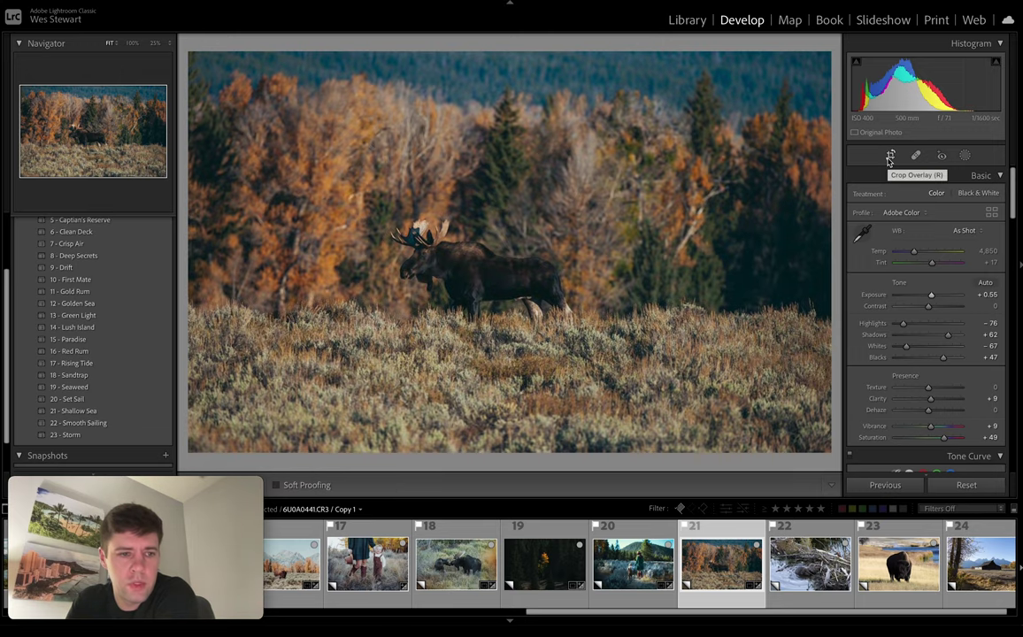
pyautogui.press('\\')
pyautogui.press('\\')
pyautogui.press('\\')
pyautogui.press('\\')
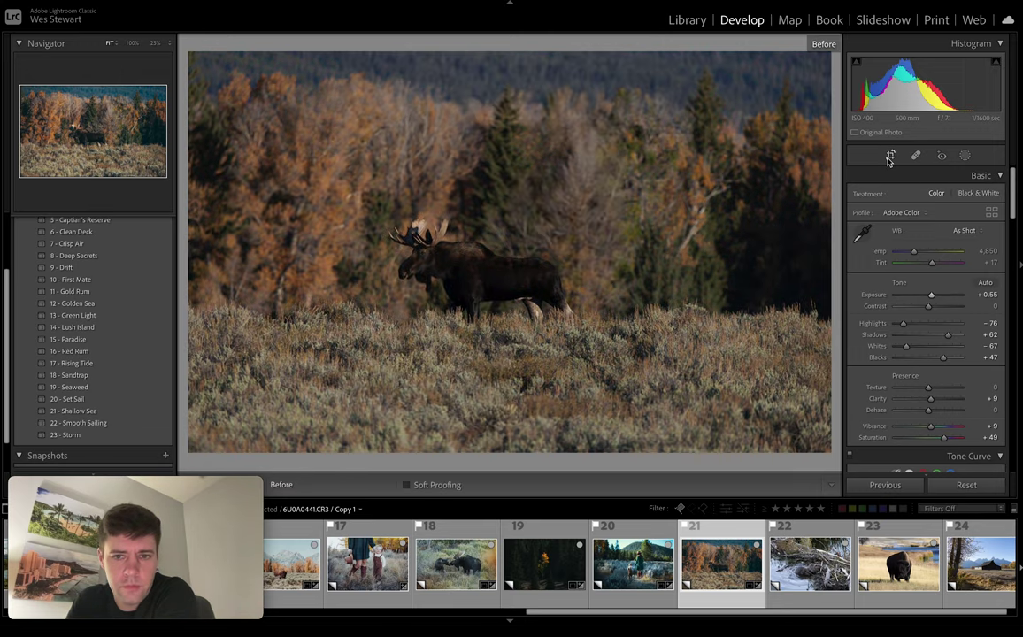
pyautogui.press('\\')
pyautogui.press('\\')
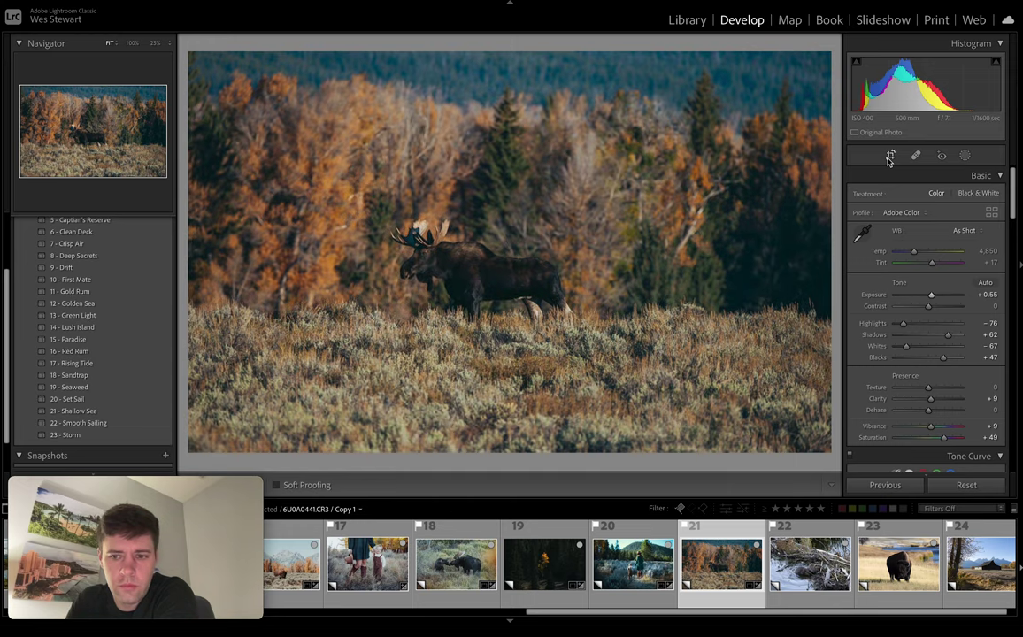
pyautogui.press('\\')
pyautogui.press('\\')
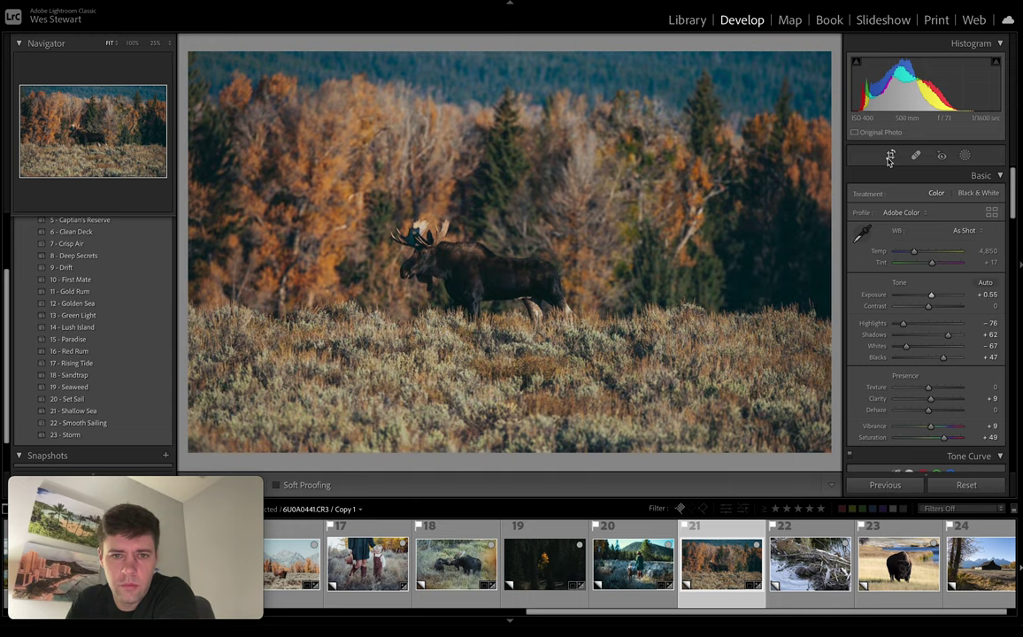
# - Apply the 22 - Smooth Sailing preset to the photo of two beavers beside the pile of branches
pyautogui.click(801, 565)
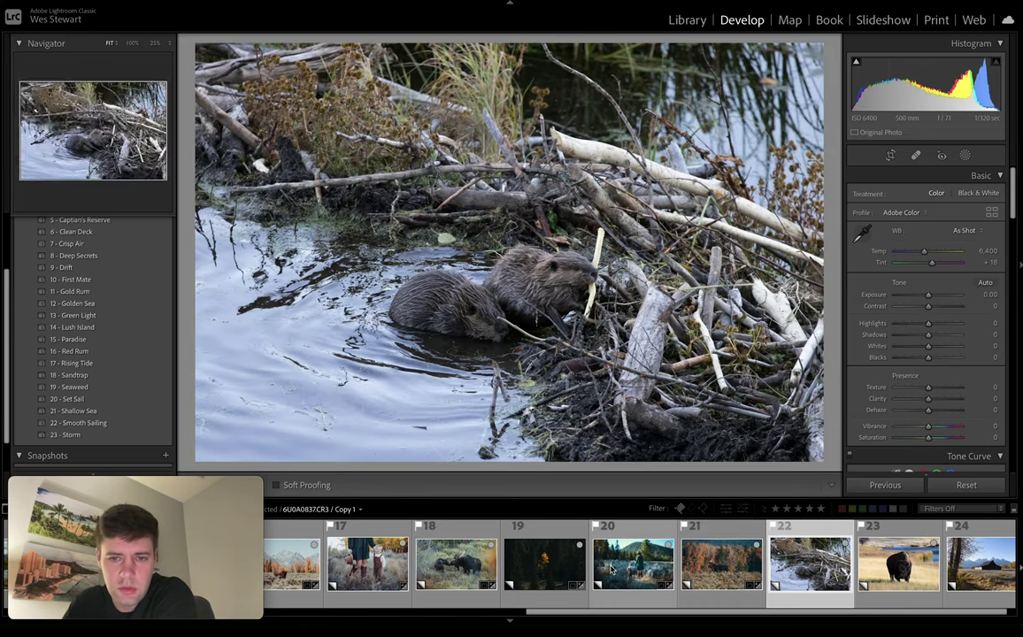
pyautogui.scroll(-1, 564, 522)
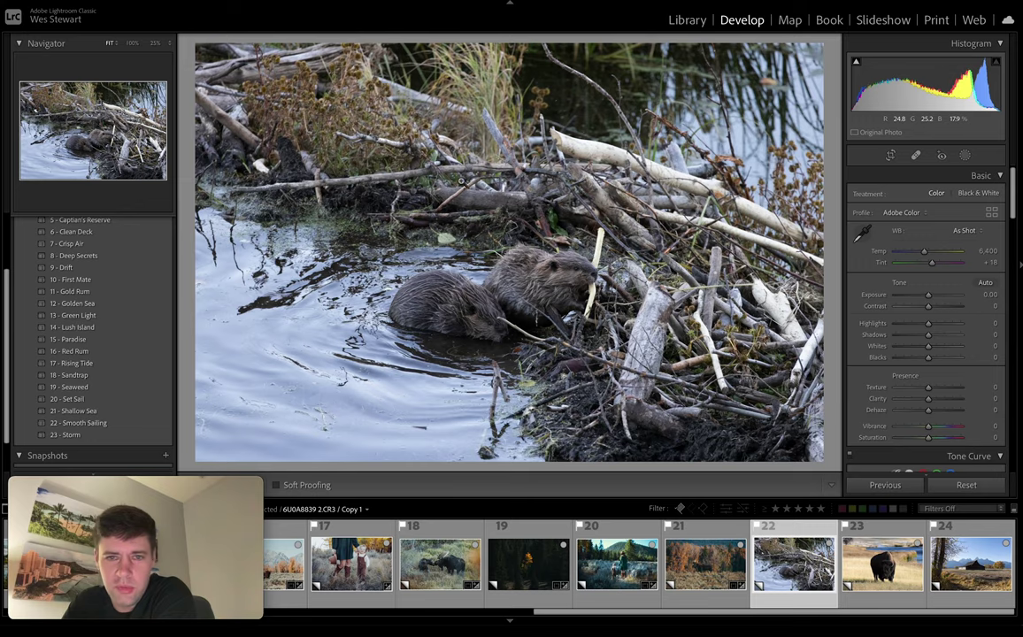
pyautogui.click(576, 294)
pyautogui.moveTo(581, 295); pyautogui.dragTo(549, 208)
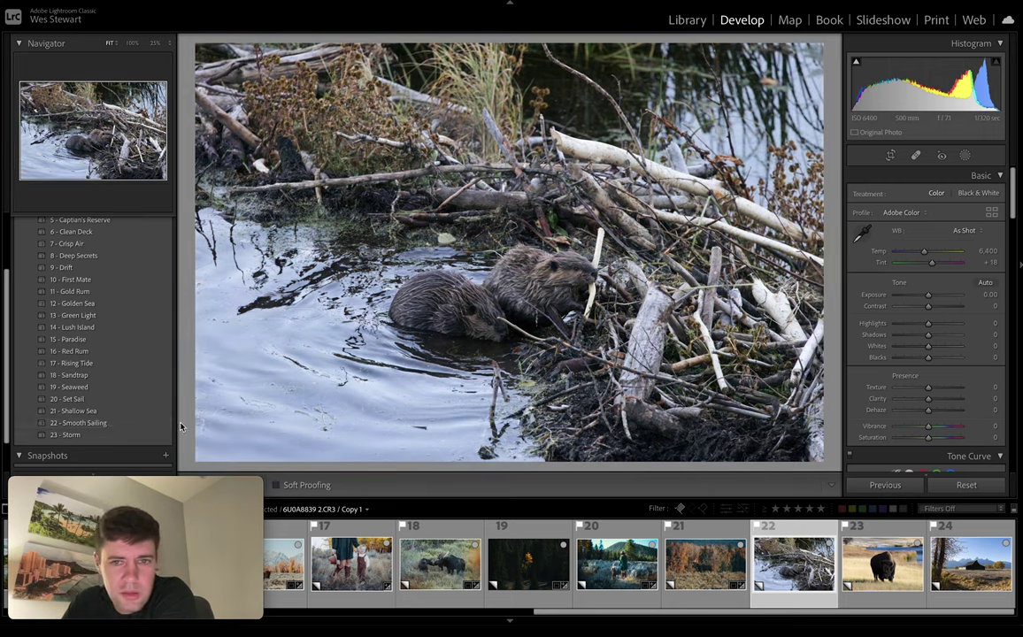
pyautogui.click(150, 423)
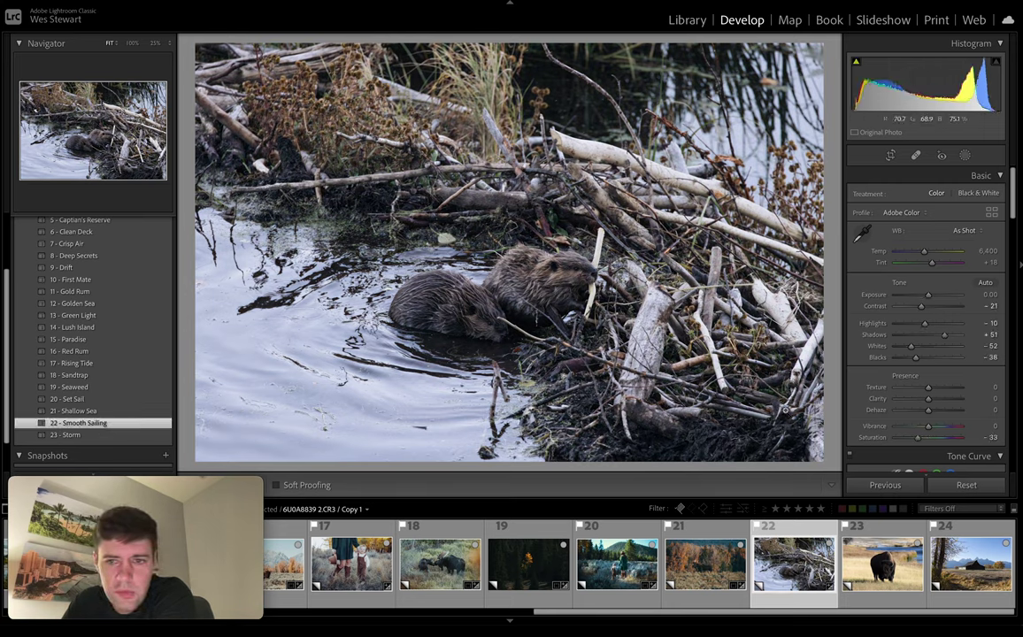
# - Review the beaver photo's HSL saturation values, and set its Exposure to +0.15 and Shadows to +60
pyautogui.scroll(-10, 927, 390)
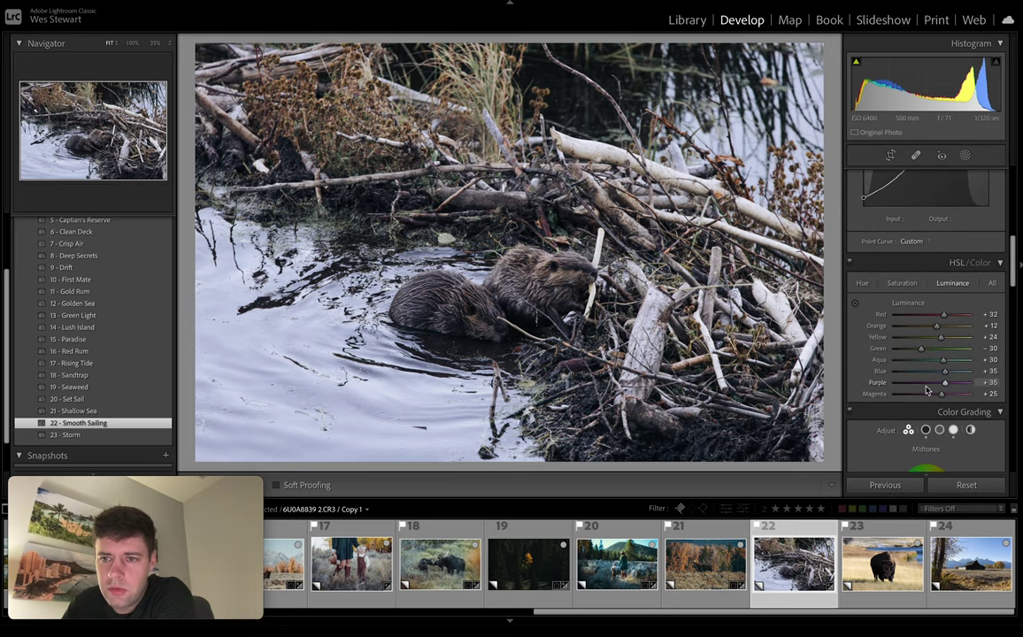
pyautogui.click(901, 284)
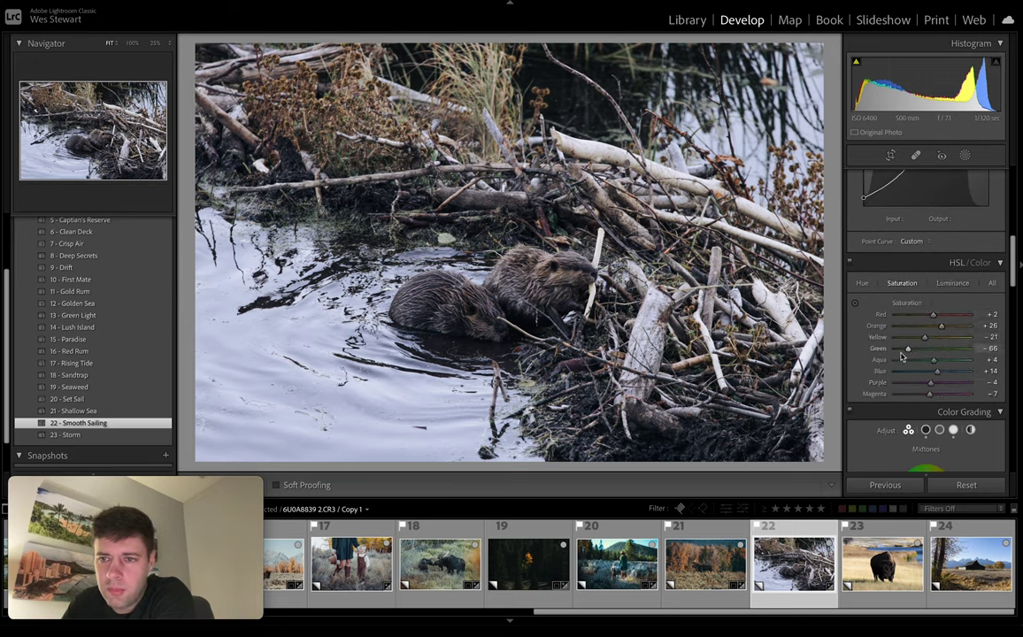
pyautogui.scroll(10, 908, 351)
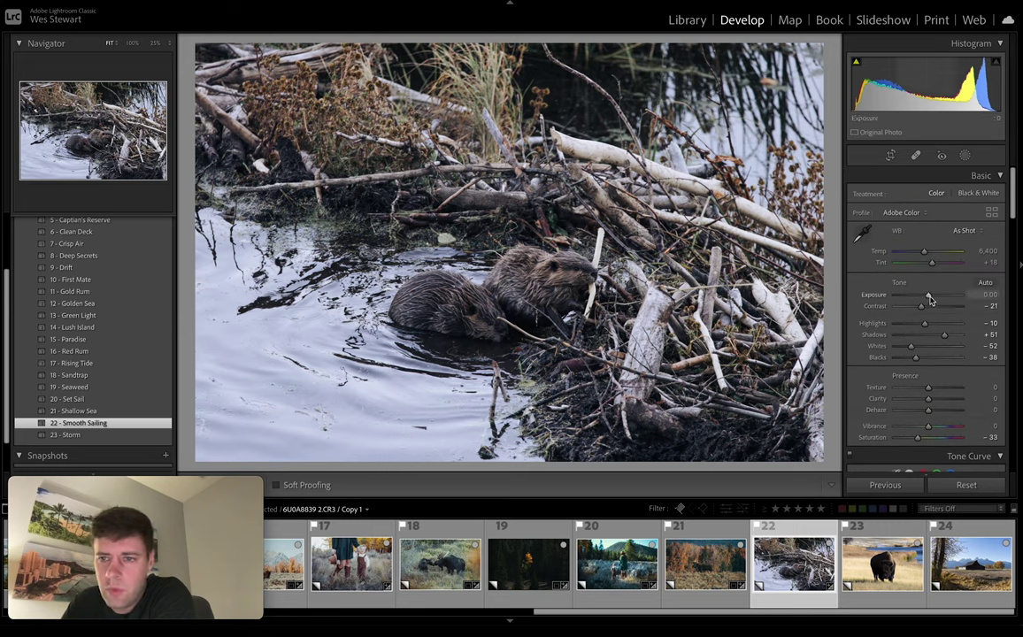
pyautogui.moveTo(929, 299); pyautogui.dragTo(930, 301)
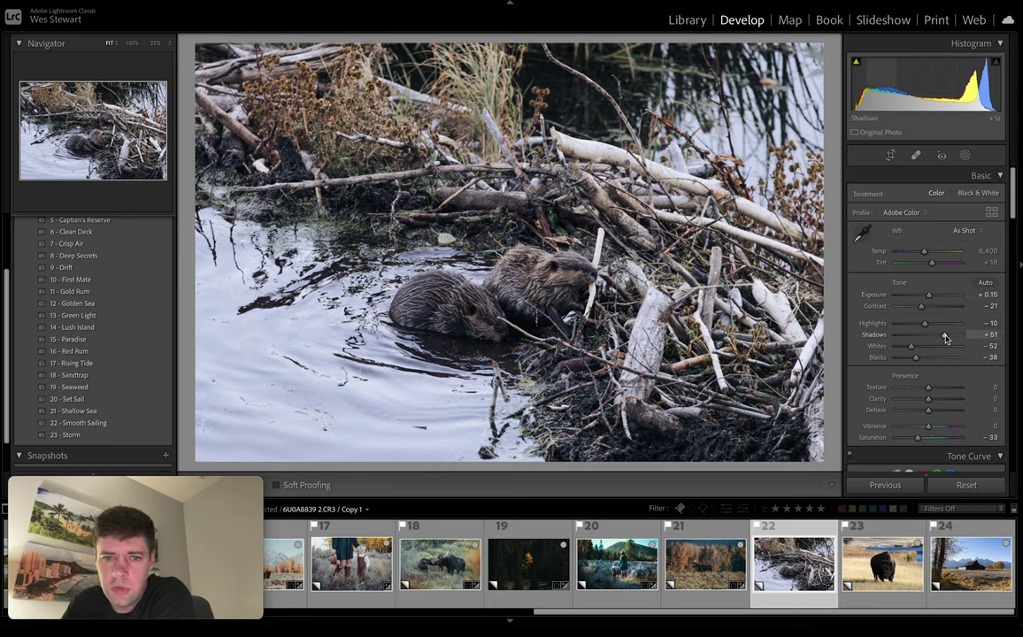
pyautogui.moveTo(945, 338); pyautogui.dragTo(948, 341)
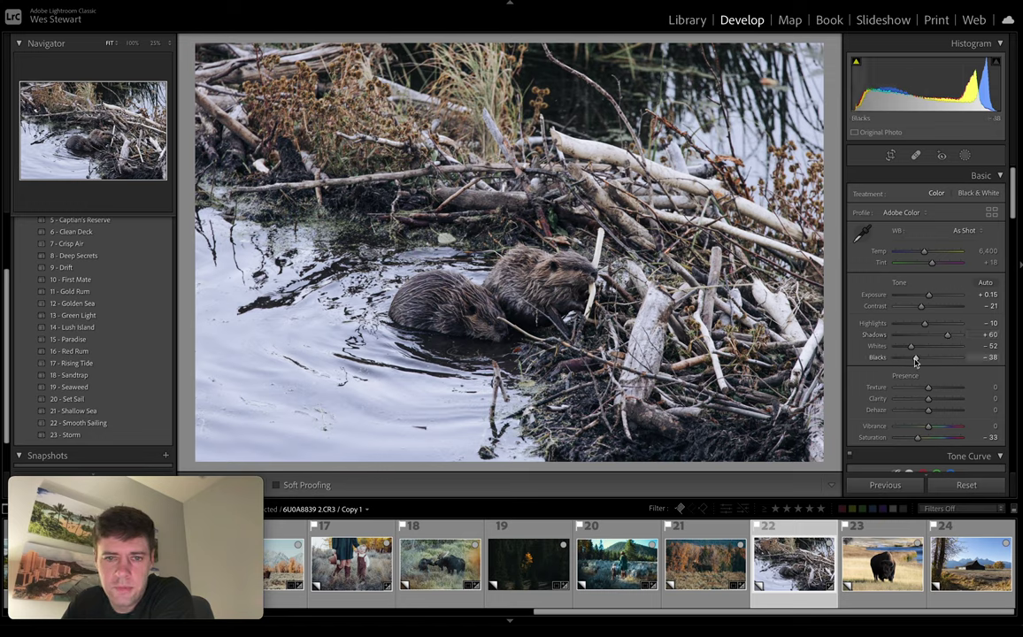
pyautogui.scroll(-1, 903, 327)
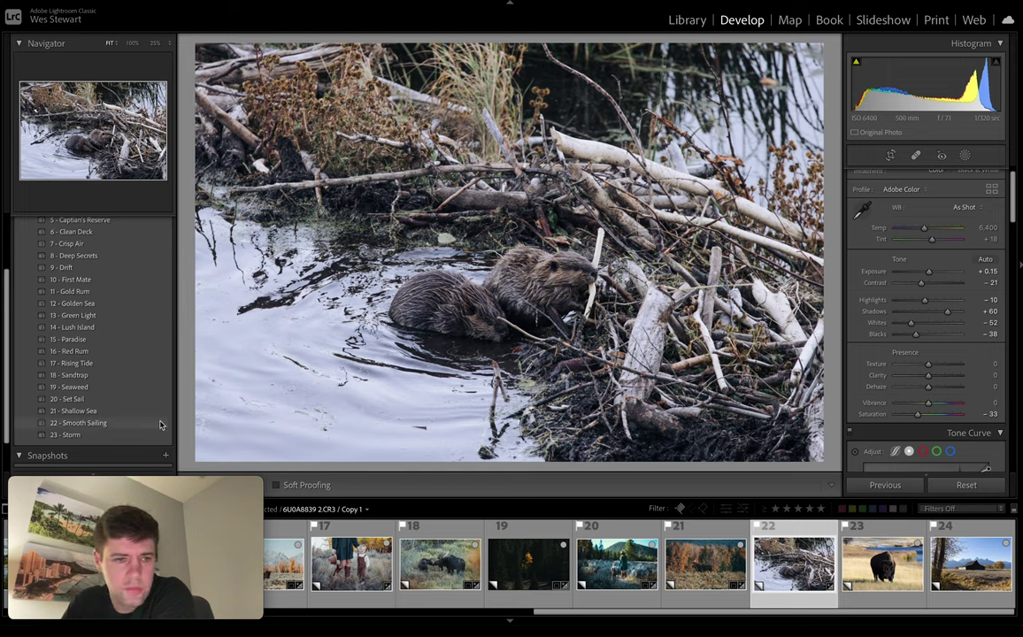
pyautogui.scroll(-5, 910, 370)
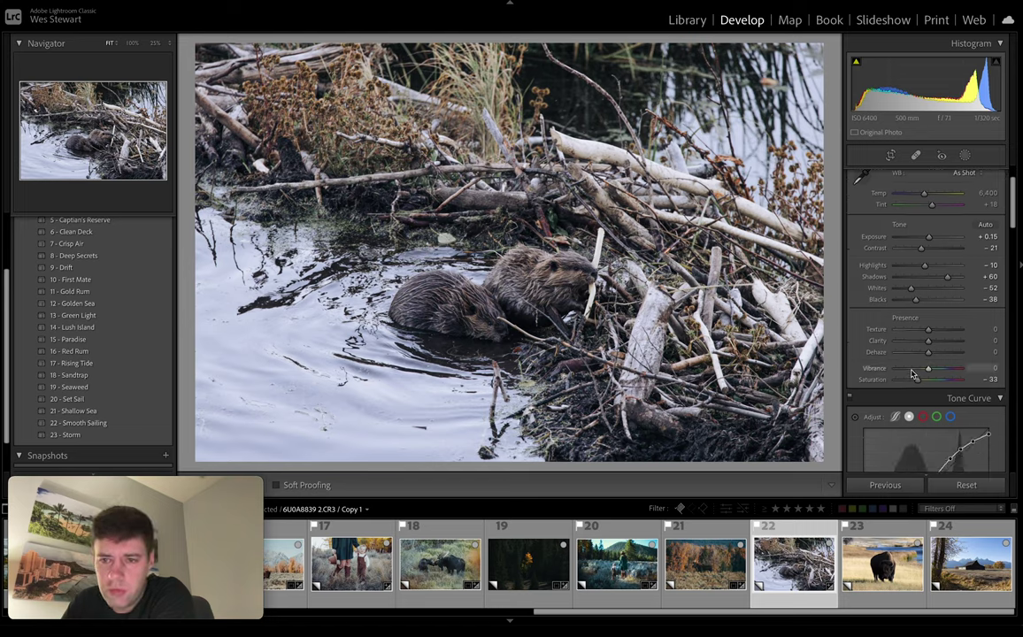
pyautogui.scroll(3, 909, 369)
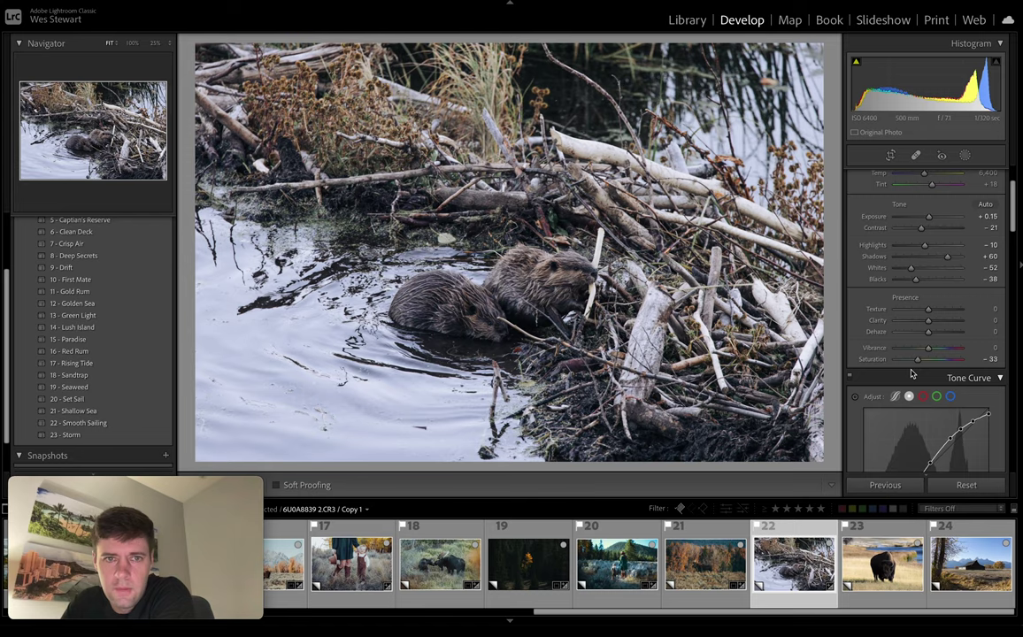
# - Fine-tune the beaver photo's Blue luminance and set its Temp to 6,610
pyautogui.scroll(-12, 909, 372)
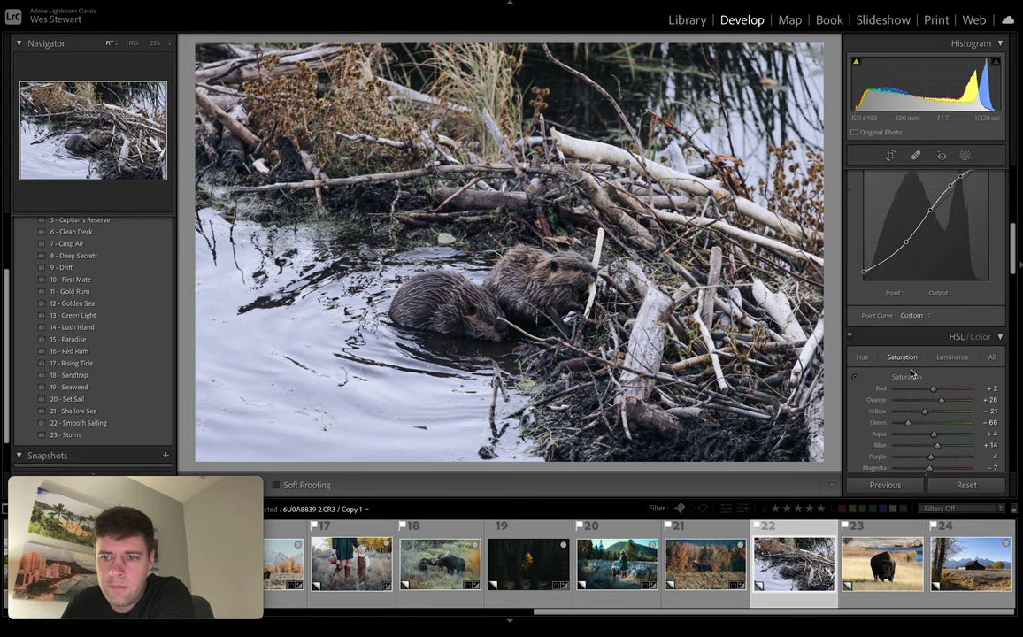
pyautogui.click(952, 310)
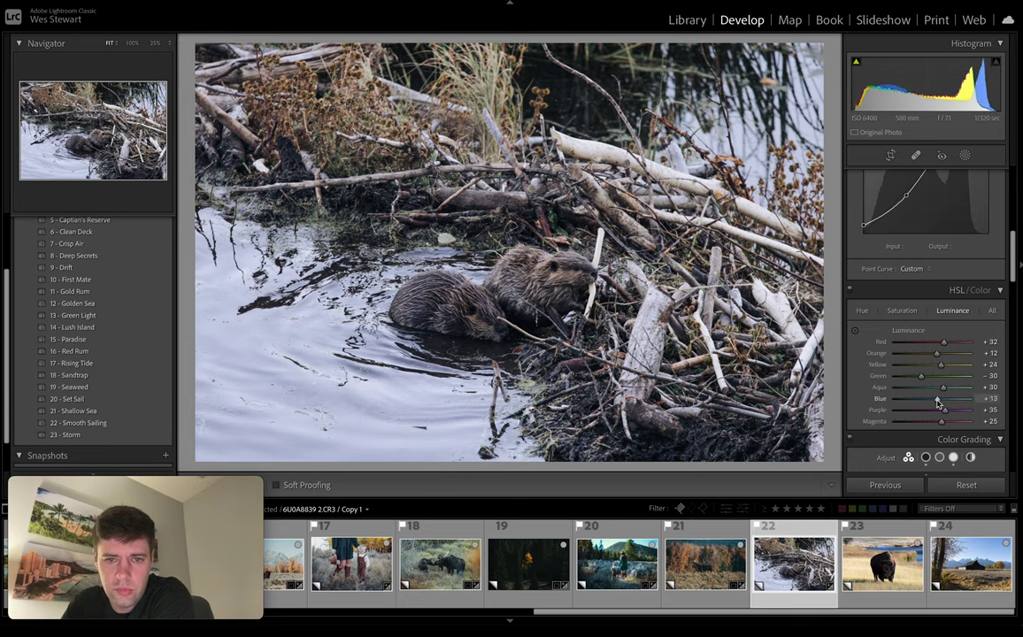
pyautogui.moveTo(945, 403)
pyautogui.mouseDown()
pyautogui.moveTo(931, 404)
pyautogui.moveTo(940, 403)
pyautogui.mouseUp()
pyautogui.scroll(10, 932, 352)
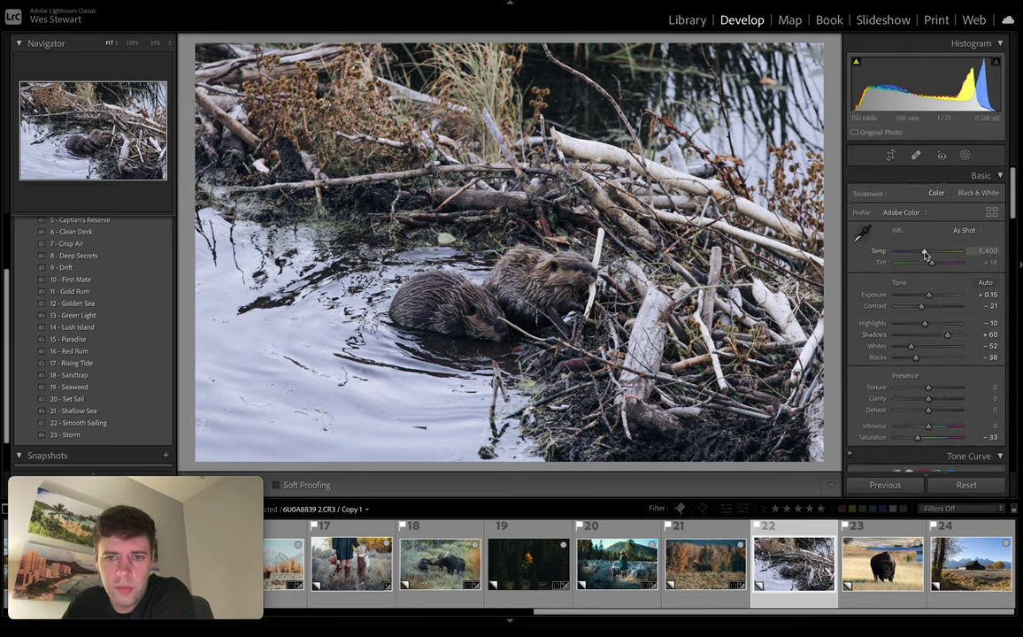
pyautogui.moveTo(925, 255); pyautogui.dragTo(926, 255)
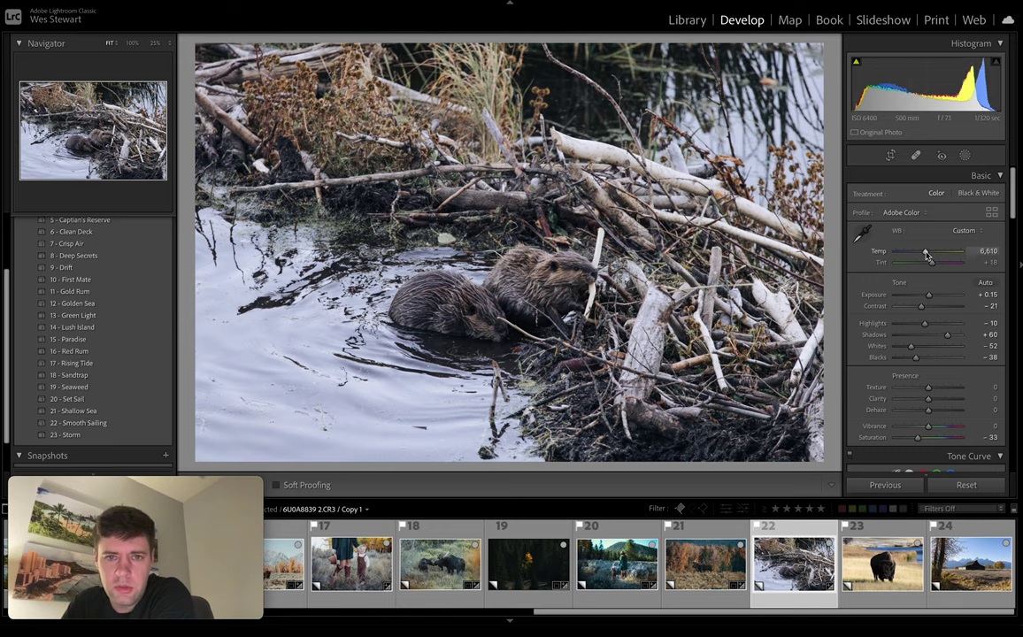
# - Crop the beaver photo to 16 x 10, tightened around the two beavers, and compare it with the before version
pyautogui.click(889, 155)
pyautogui.click(952, 198)
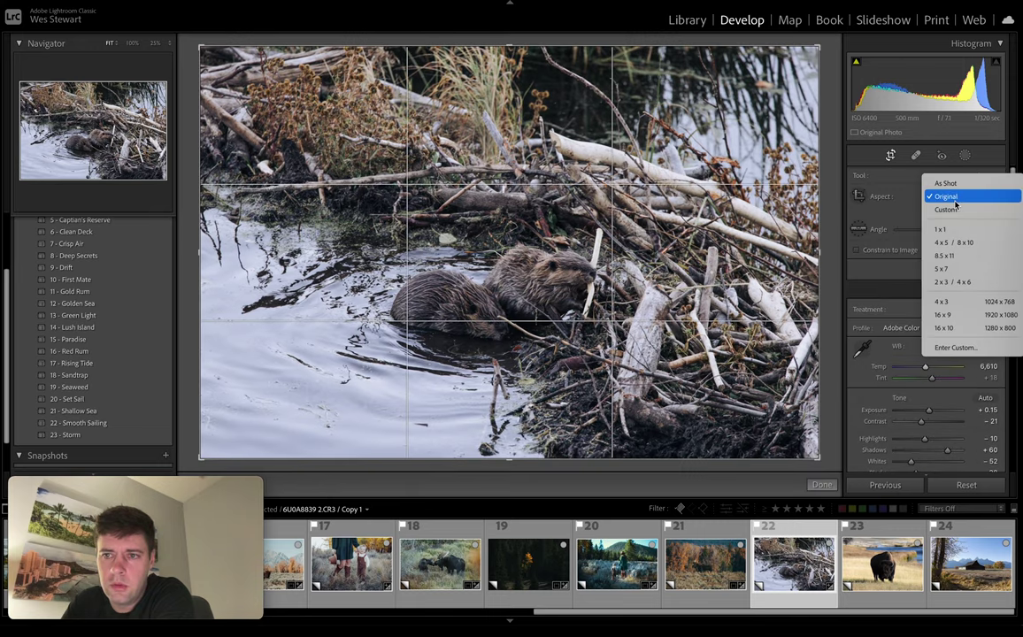
pyautogui.click(945, 327)
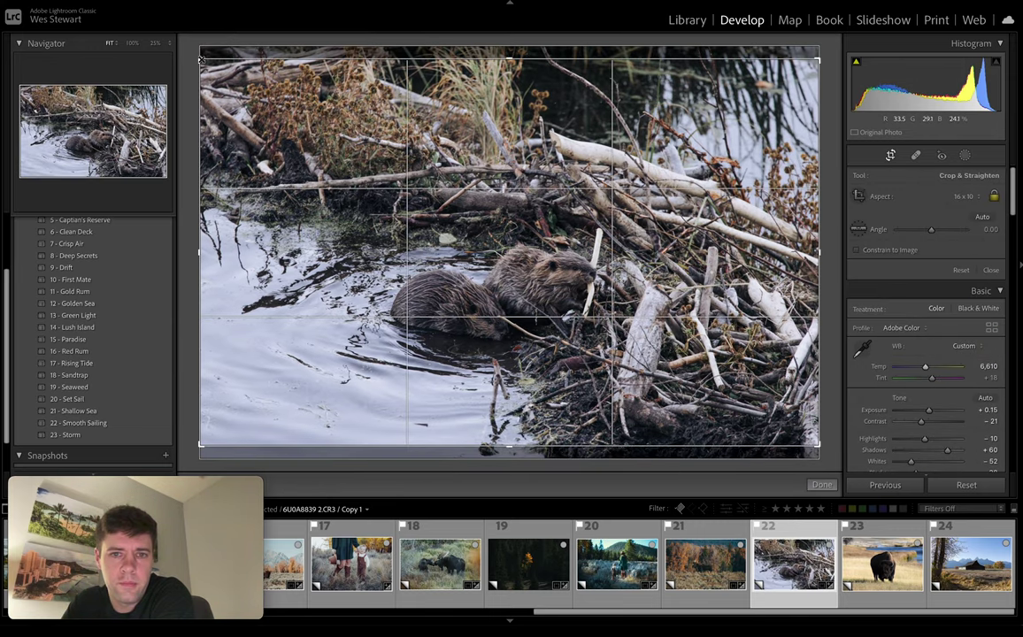
pyautogui.moveTo(201, 60); pyautogui.dragTo(257, 96)
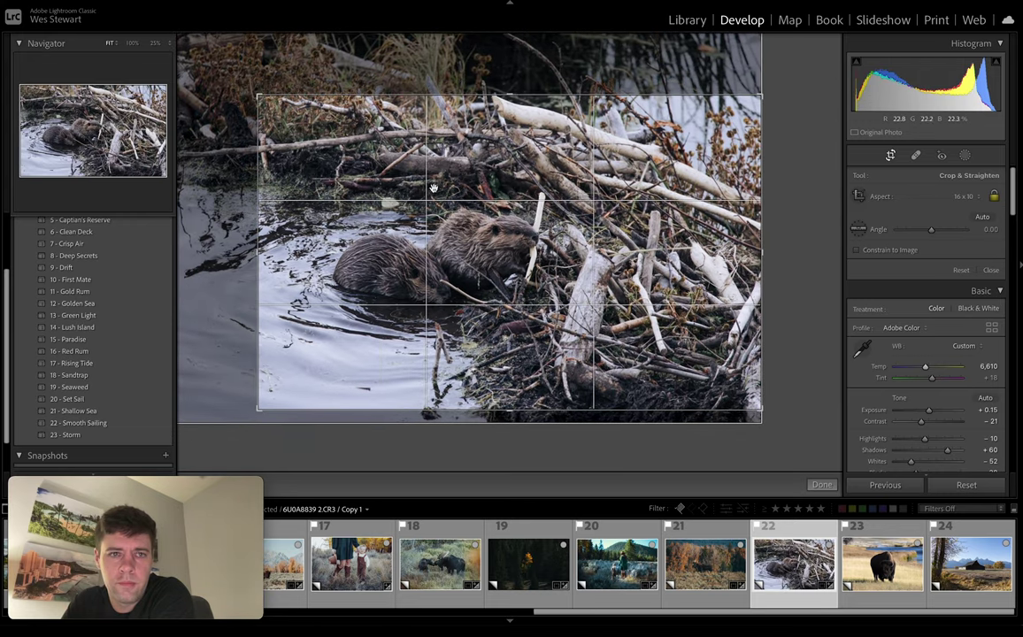
pyautogui.moveTo(433, 187); pyautogui.dragTo(499, 208)
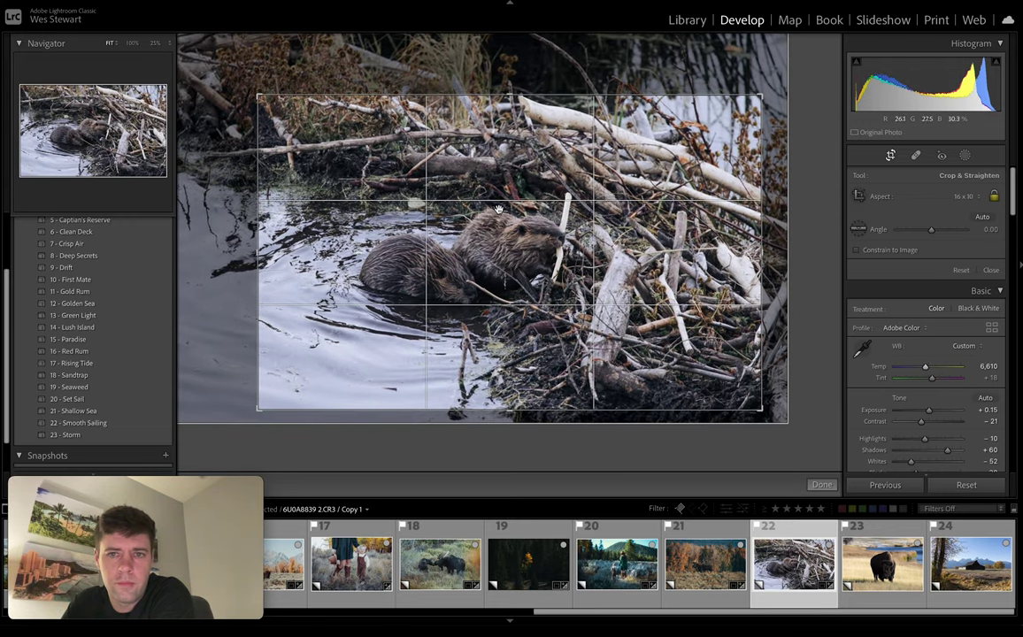
pyautogui.click(890, 156)
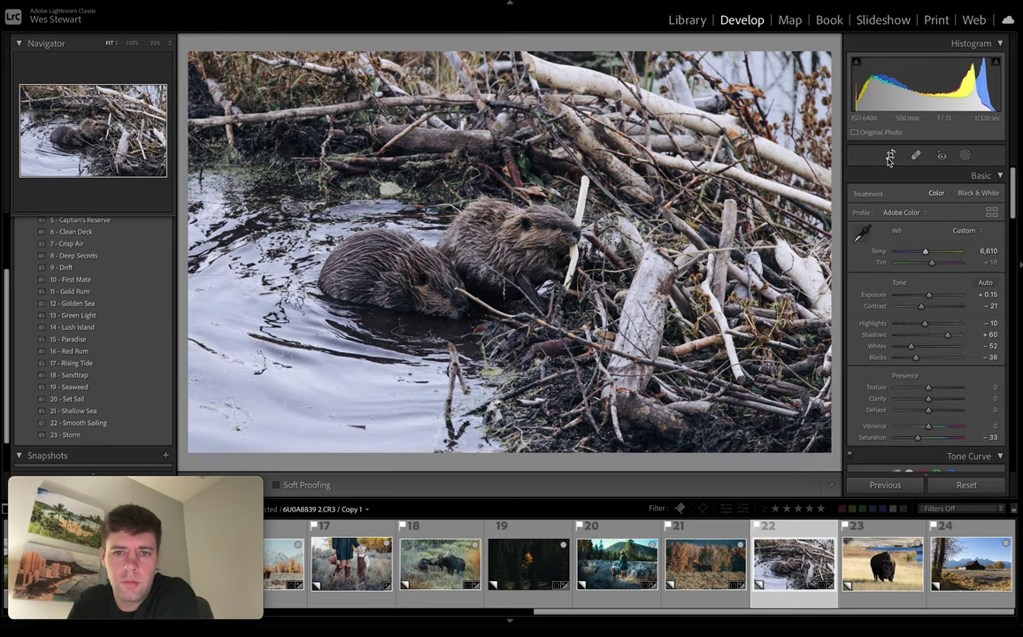
pyautogui.press('\\')
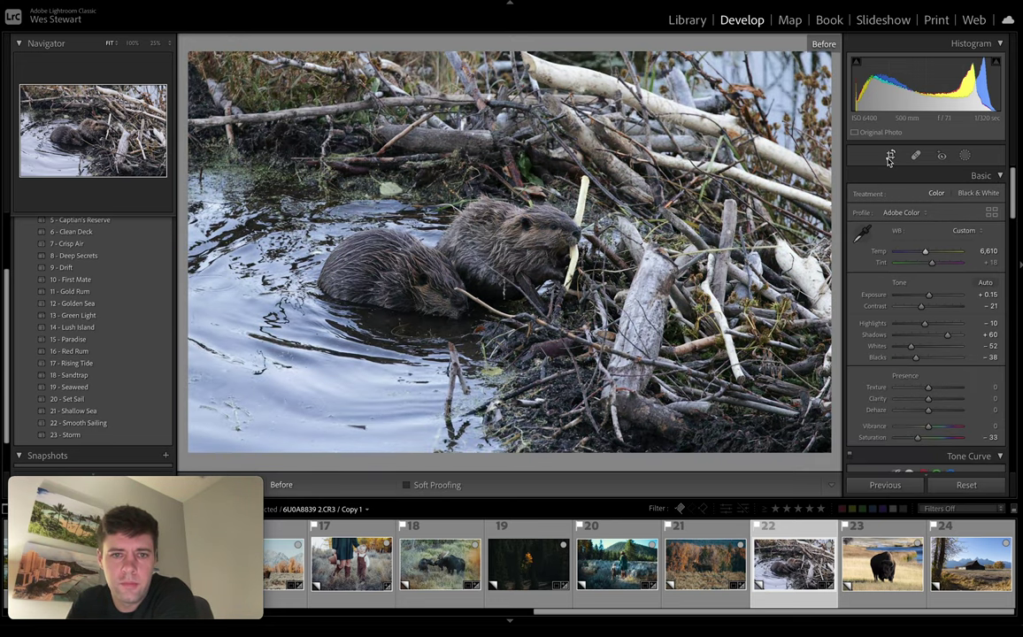
pyautogui.press('\\')
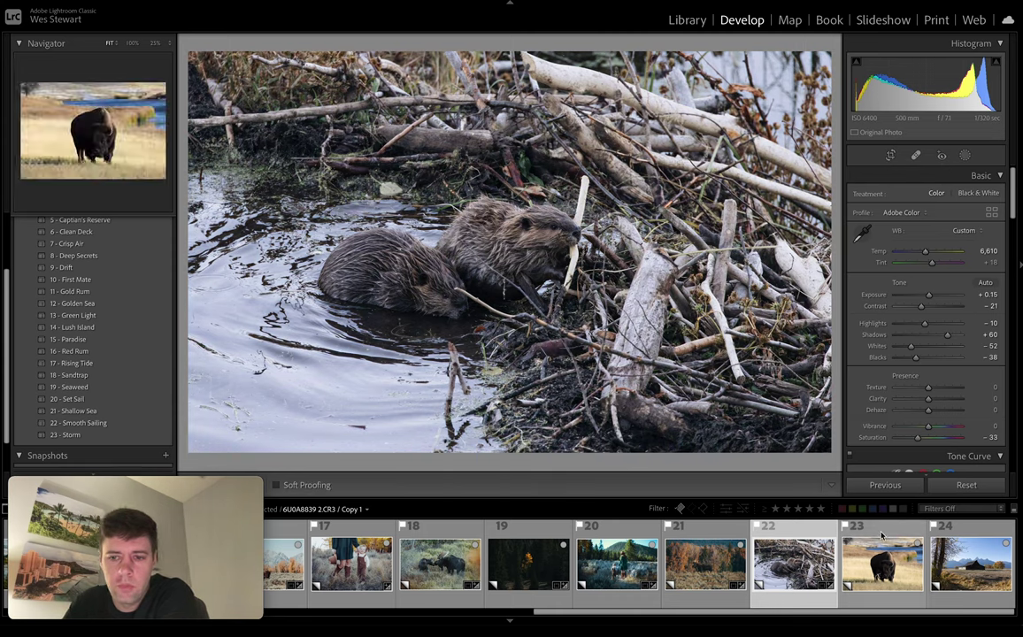
# - Apply the 23 - Storm preset to the photo of the bison in the grass and set its Yellow luminance to -6
pyautogui.click(886, 567)
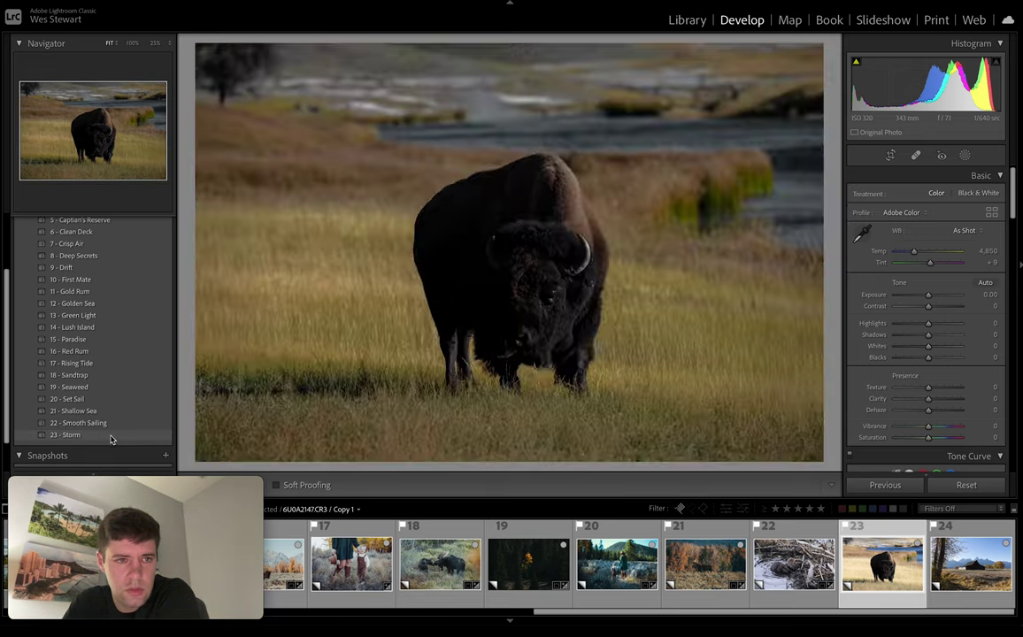
pyautogui.click(113, 436)
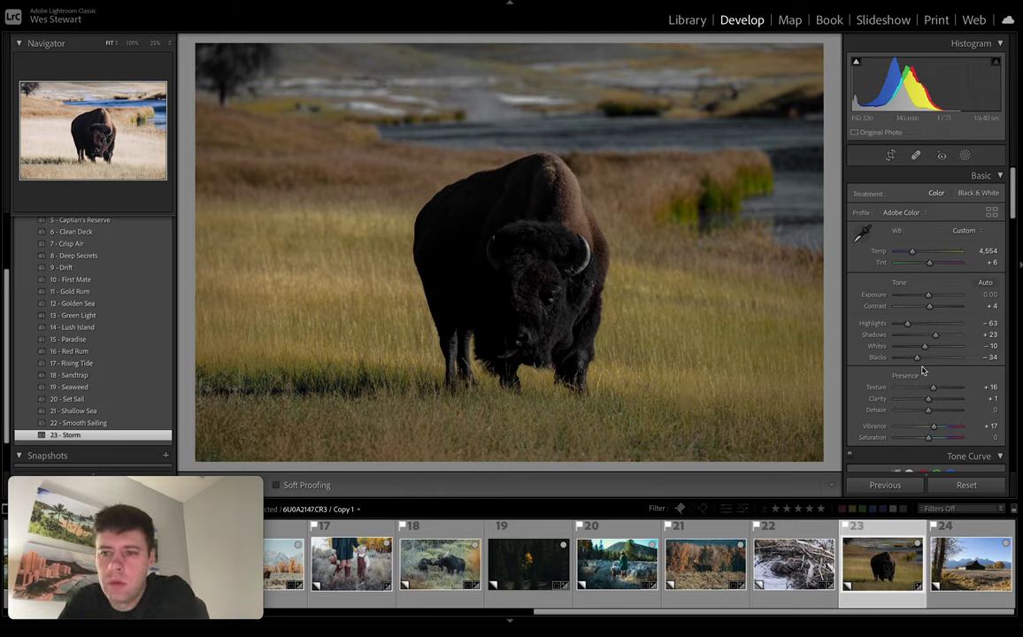
pyautogui.scroll(-10, 920, 363)
pyautogui.scroll(-3, 921, 362)
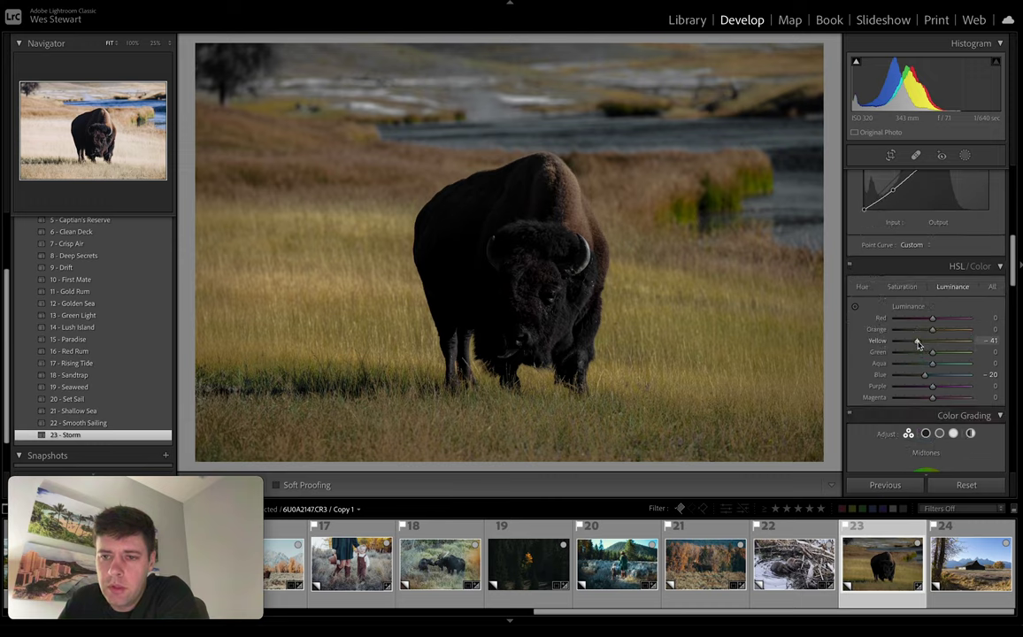
pyautogui.moveTo(917, 345); pyautogui.dragTo(930, 345)
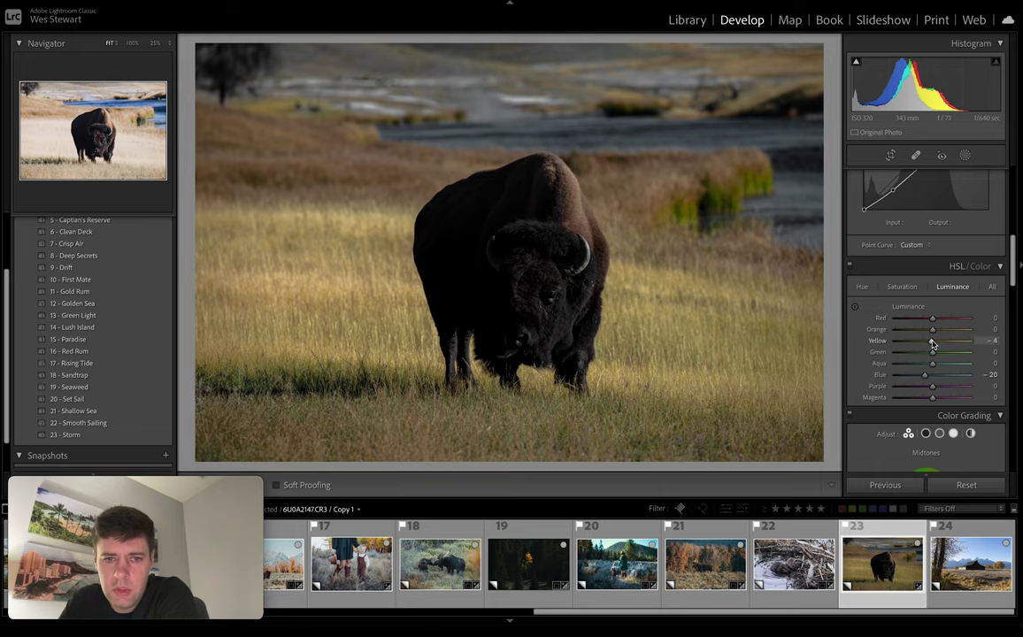
pyautogui.scroll(8, 930, 345)
pyautogui.scroll(3, 931, 345)
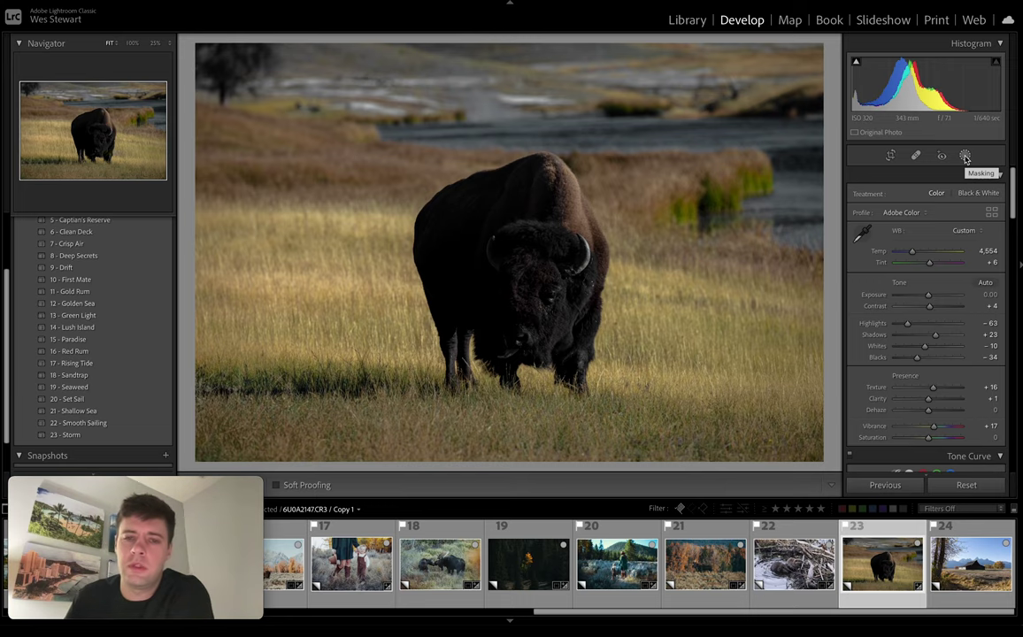
# - Compare the bison photo with its before version, inspecting the bison's face up close
pyautogui.press('\\')
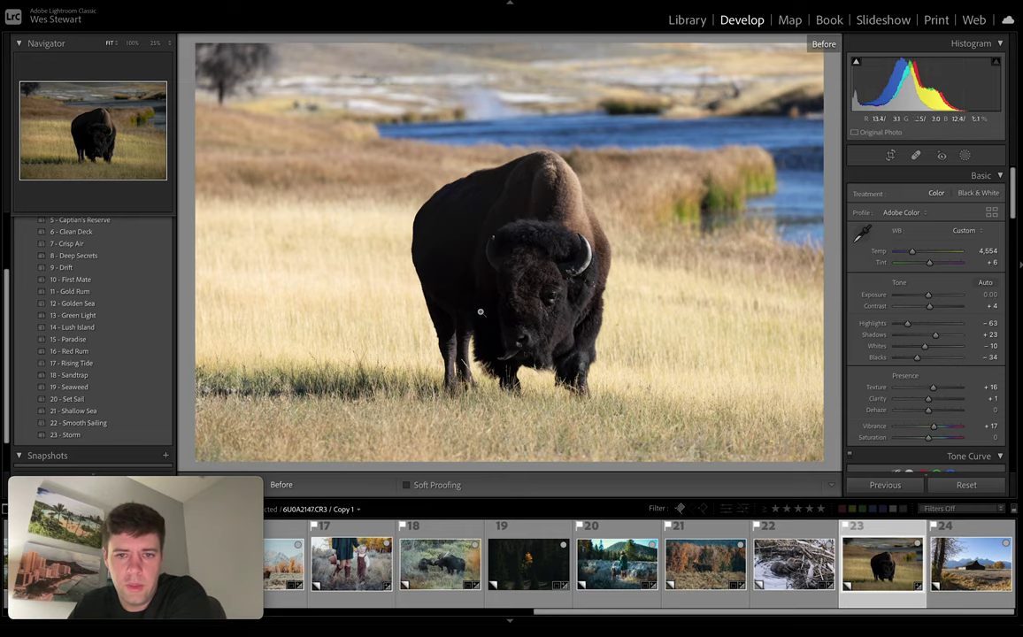
pyautogui.click(522, 334)
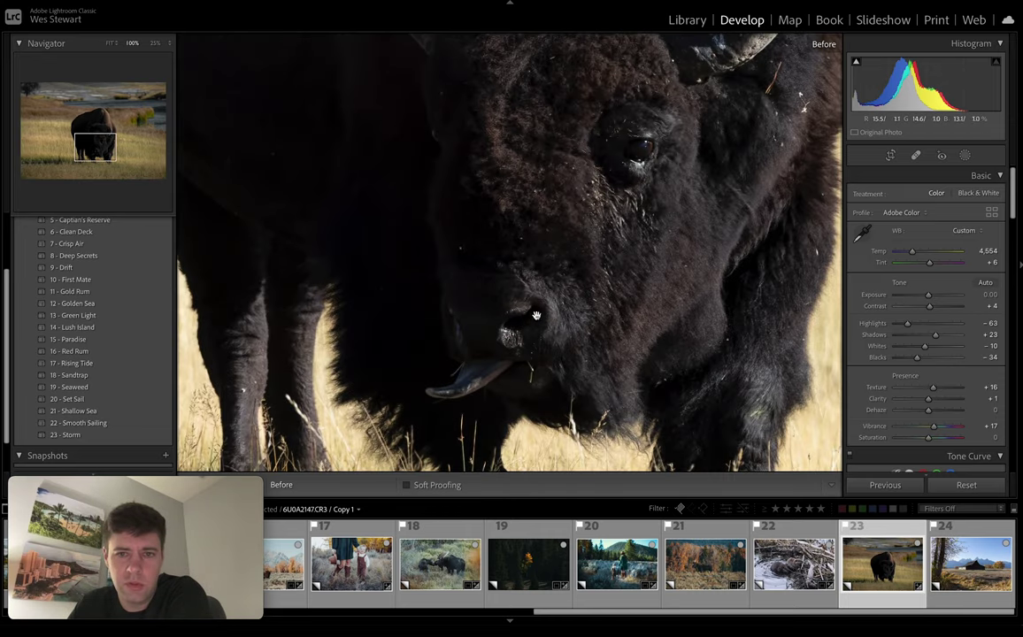
pyautogui.click(571, 200)
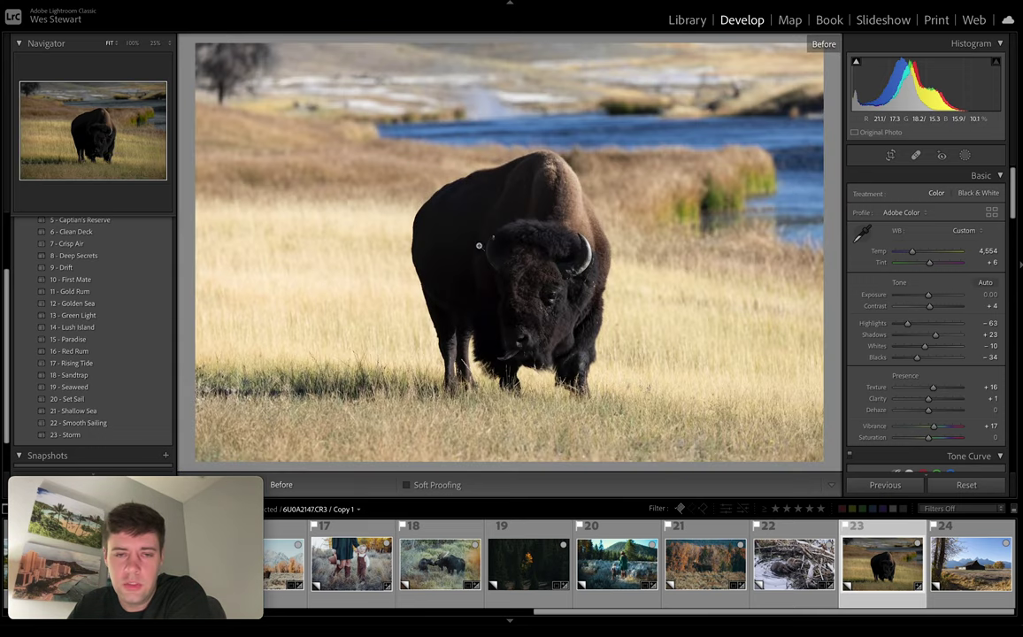
pyautogui.press('\\')
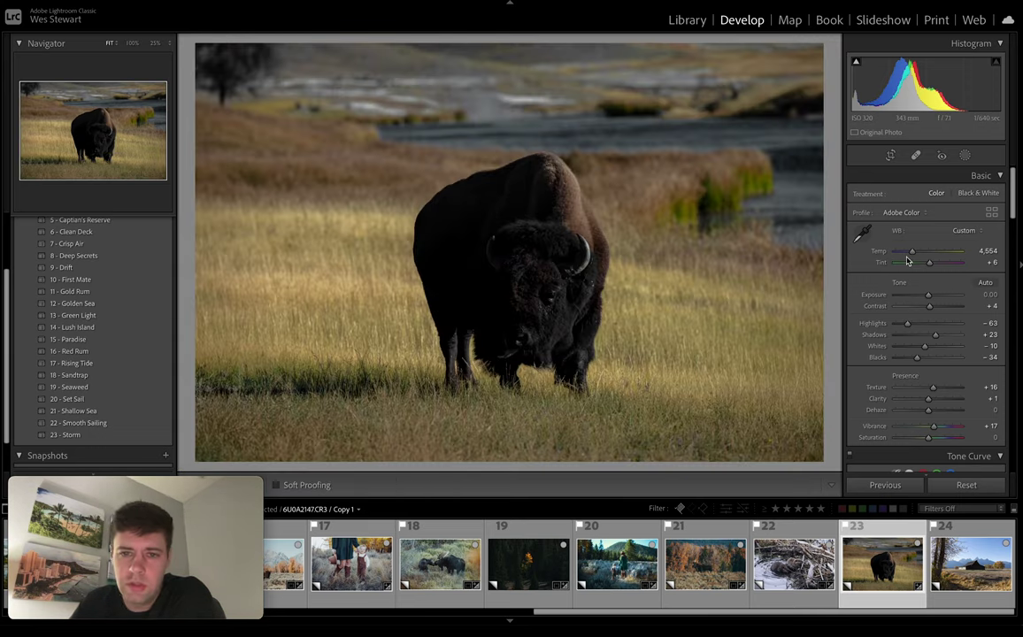
# - Create a Select Subject mask on the bison and set the mask's Shadows to 49
pyautogui.click(964, 155)
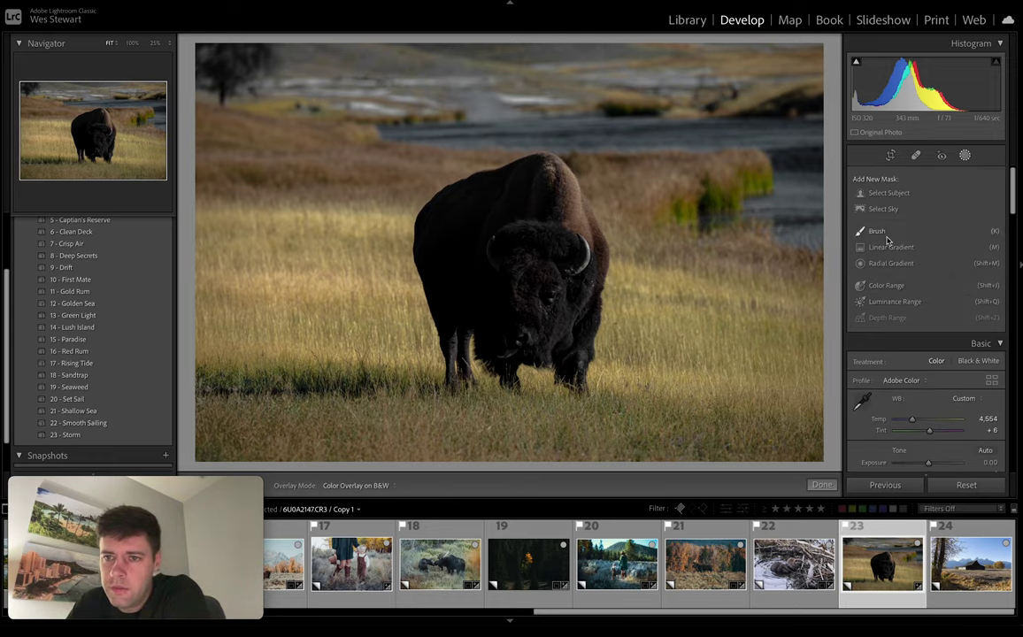
pyautogui.click(894, 193)
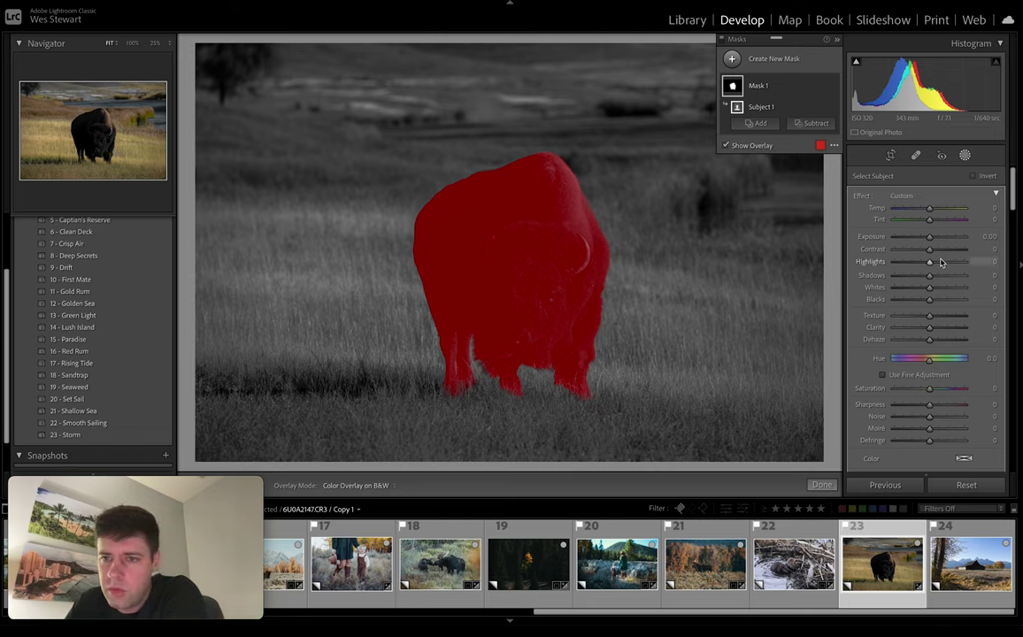
pyautogui.press('o')
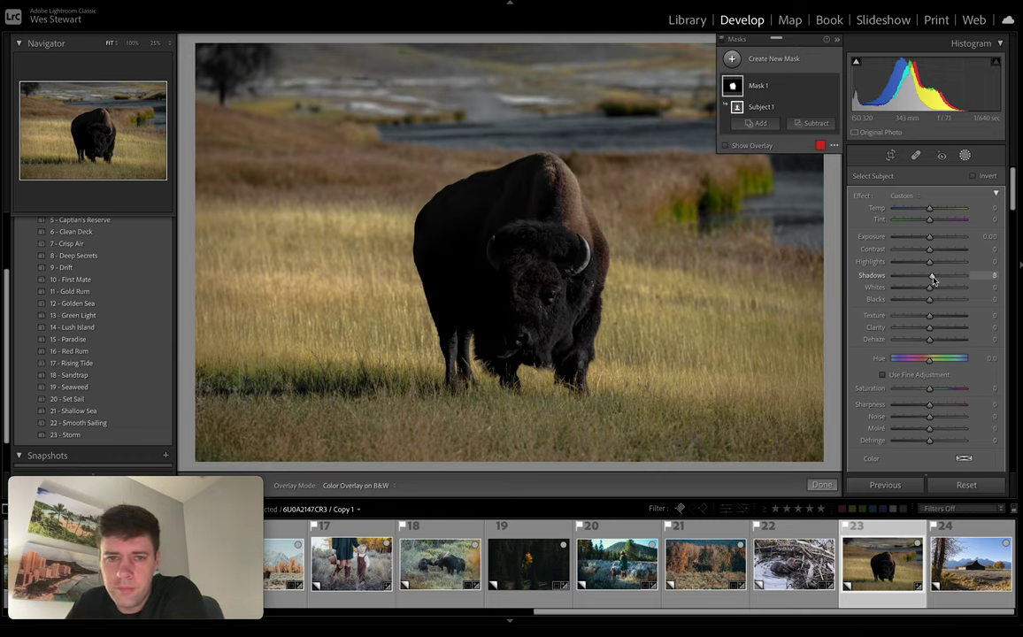
pyautogui.moveTo(932, 278); pyautogui.dragTo(949, 279)
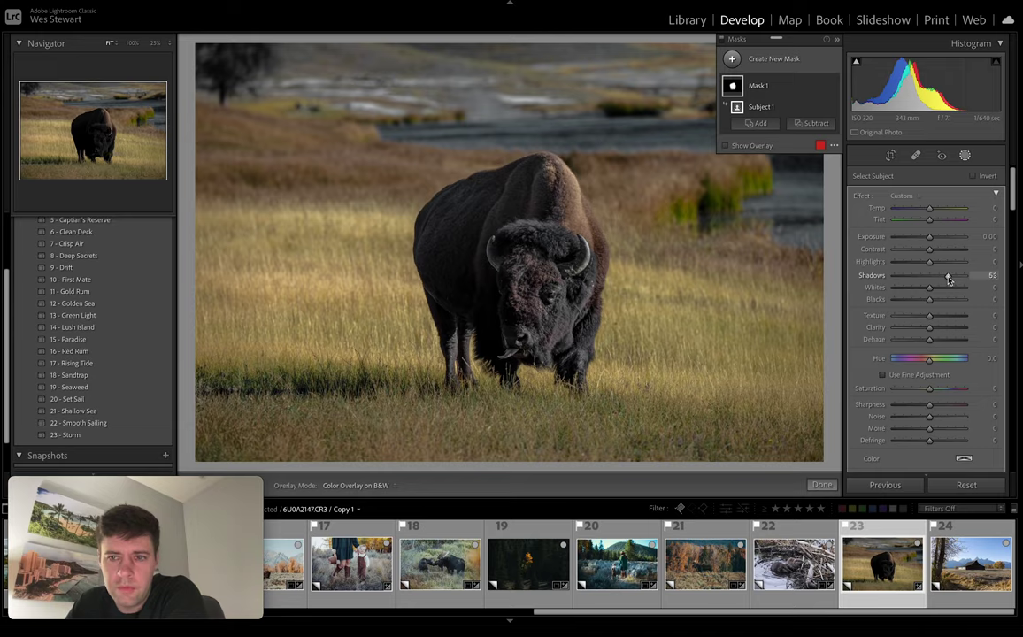
pyautogui.moveTo(948, 279); pyautogui.dragTo(946, 280)
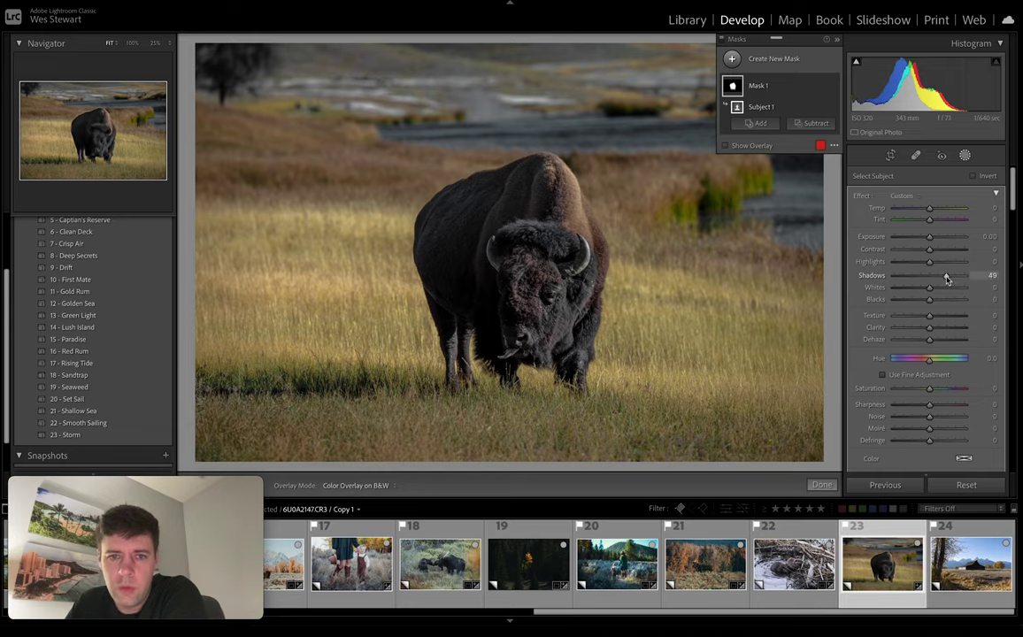
pyautogui.click(964, 158)
# - Set the bison photo's Yellow saturation to -30 in the HSL adjustments
pyautogui.scroll(-1, 929, 292)
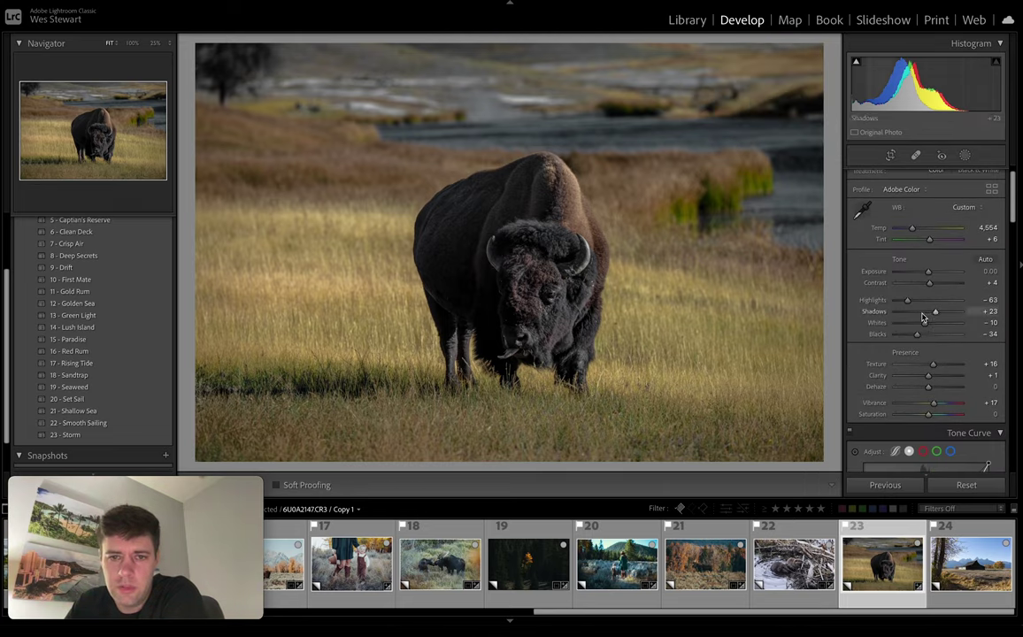
pyautogui.scroll(-5, 923, 317)
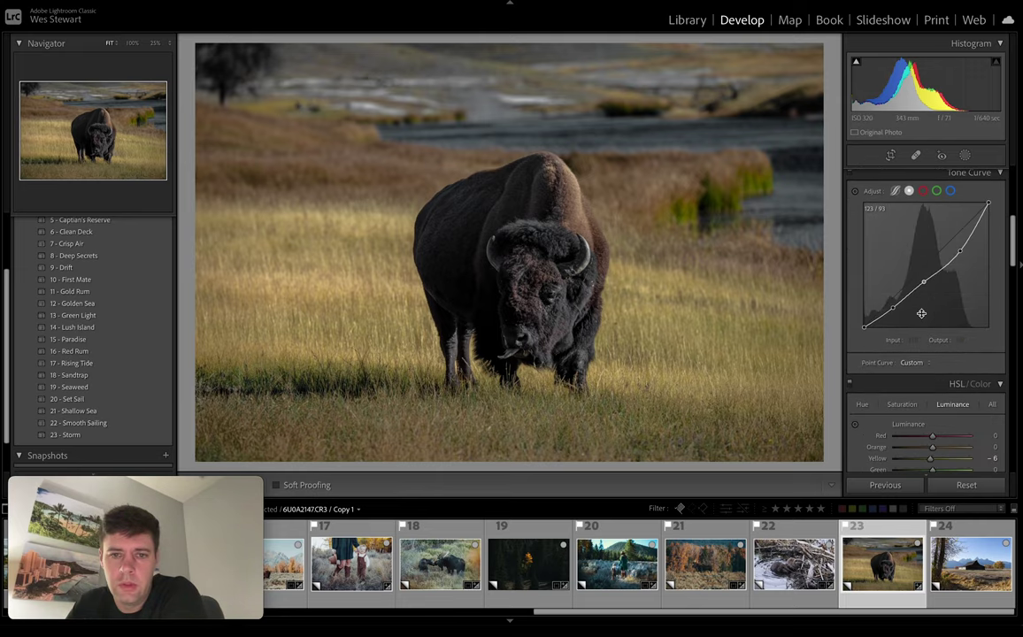
pyautogui.scroll(-1, 880, 341)
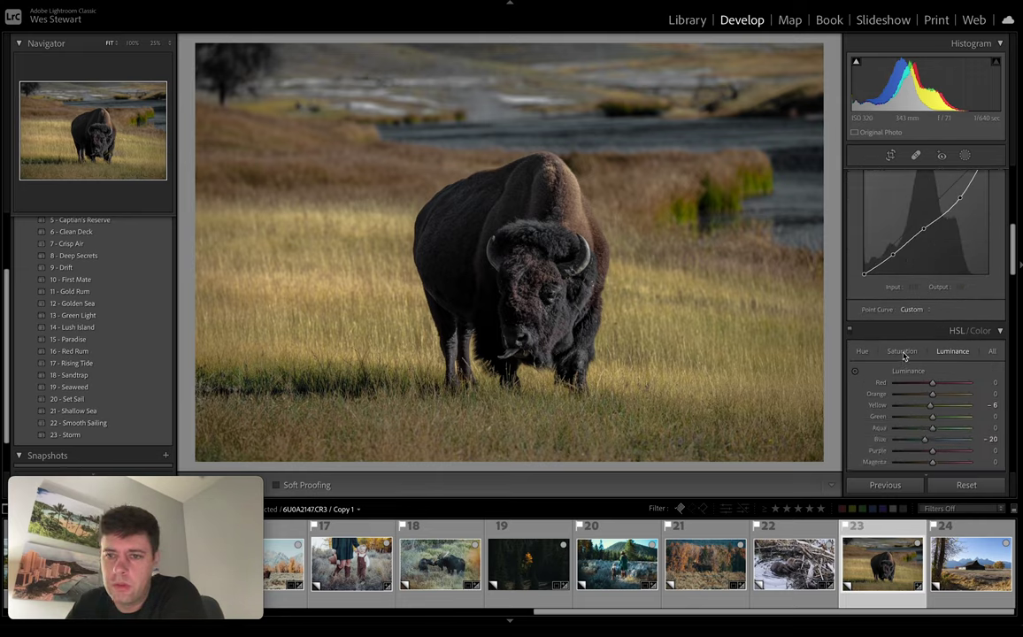
pyautogui.click(902, 350)
pyautogui.scroll(-1, 904, 352)
pyautogui.scroll(-1, 937, 347)
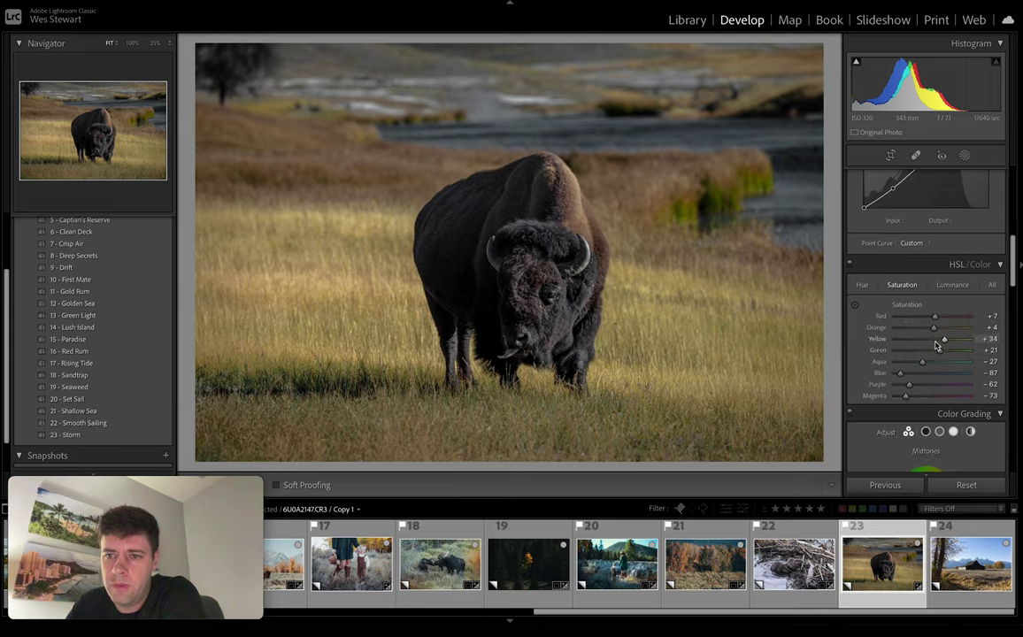
pyautogui.moveTo(927, 343); pyautogui.dragTo(920, 342)
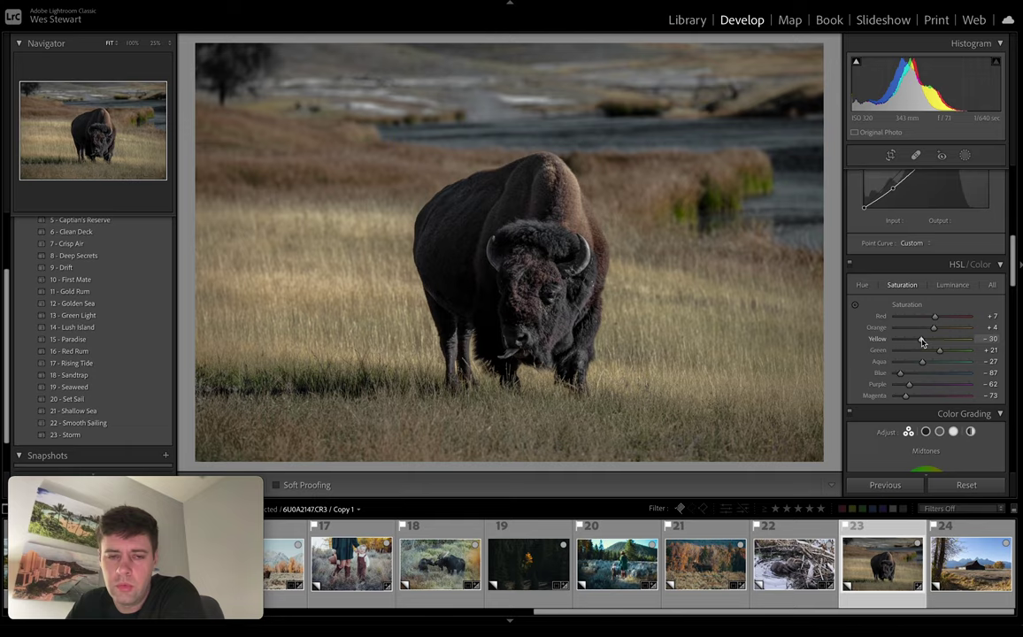
# - Set the bison photo's Green luminance to -14 and its Green saturation to -29
pyautogui.scroll(6, 922, 342)
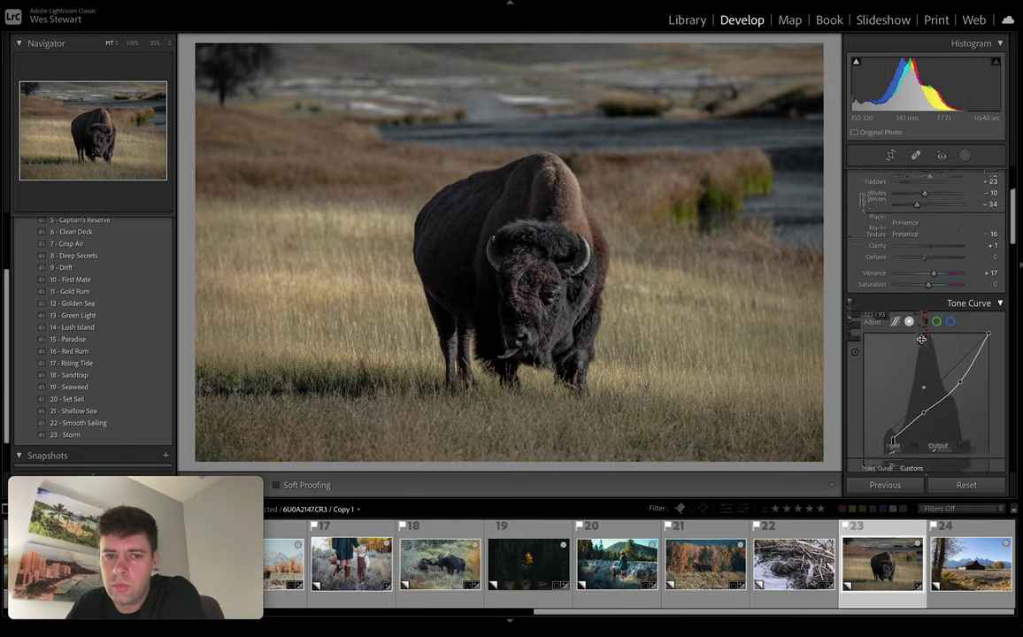
pyautogui.scroll(-5, 921, 338)
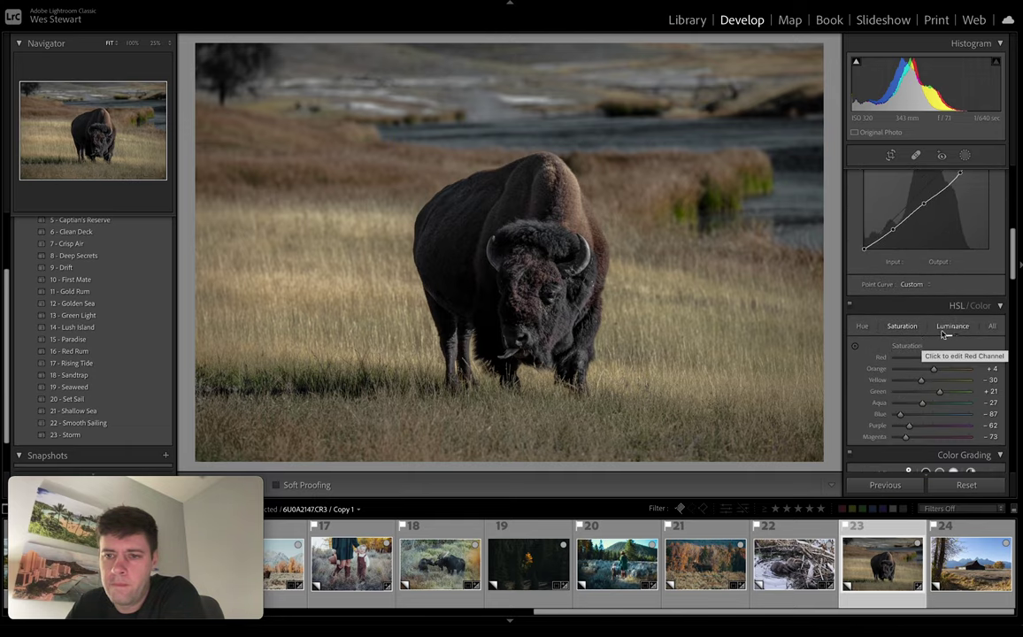
pyautogui.click(950, 326)
pyautogui.moveTo(932, 391)
pyautogui.mouseDown()
pyautogui.moveTo(920, 393)
pyautogui.moveTo(940, 393)
pyautogui.moveTo(930, 400)
pyautogui.mouseUp()
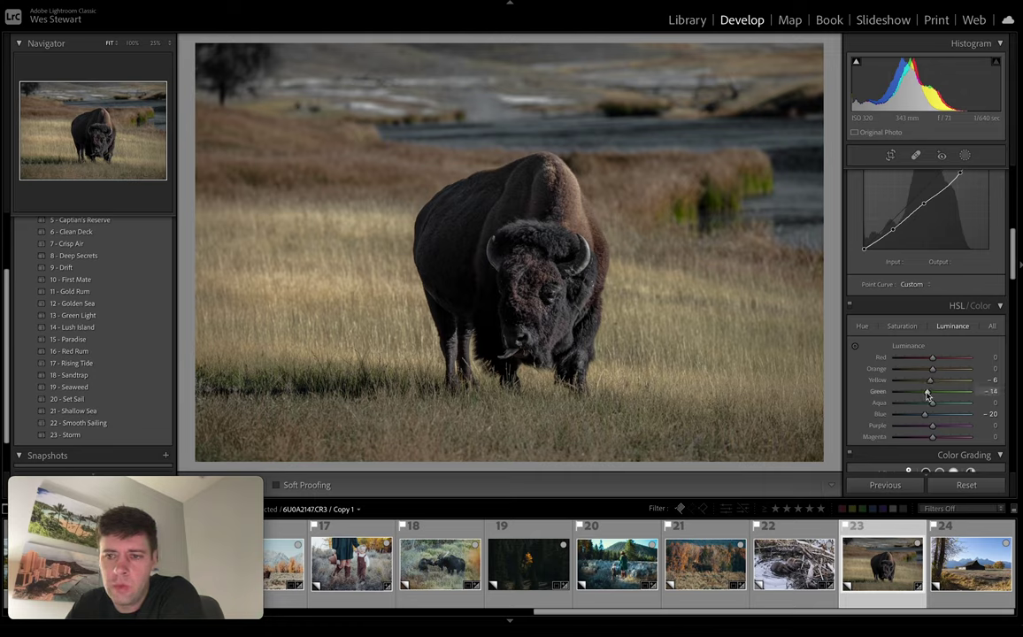
pyautogui.click(902, 326)
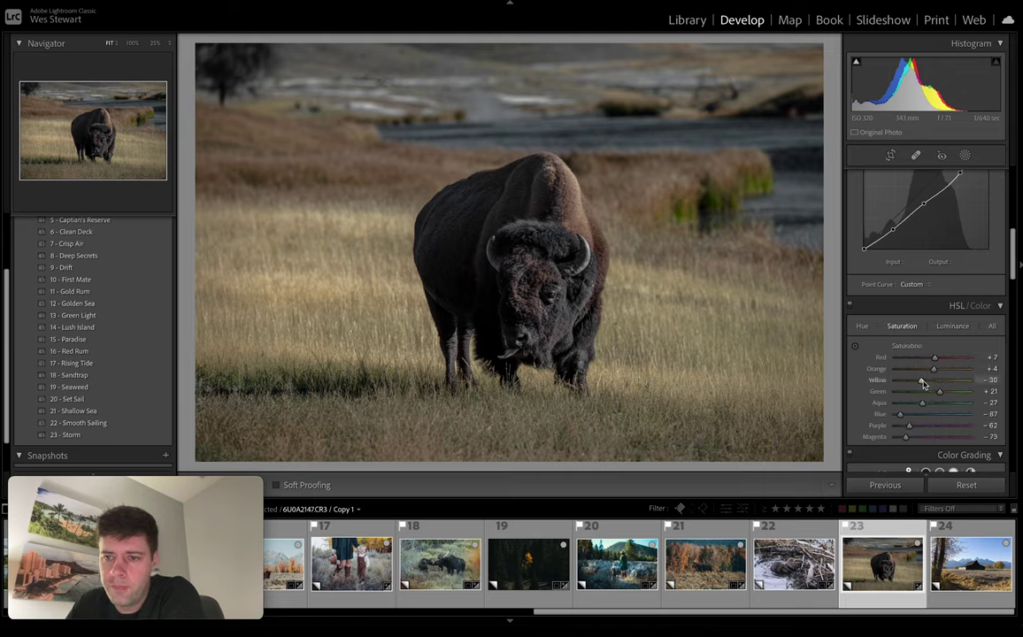
pyautogui.moveTo(940, 395); pyautogui.dragTo(919, 386)
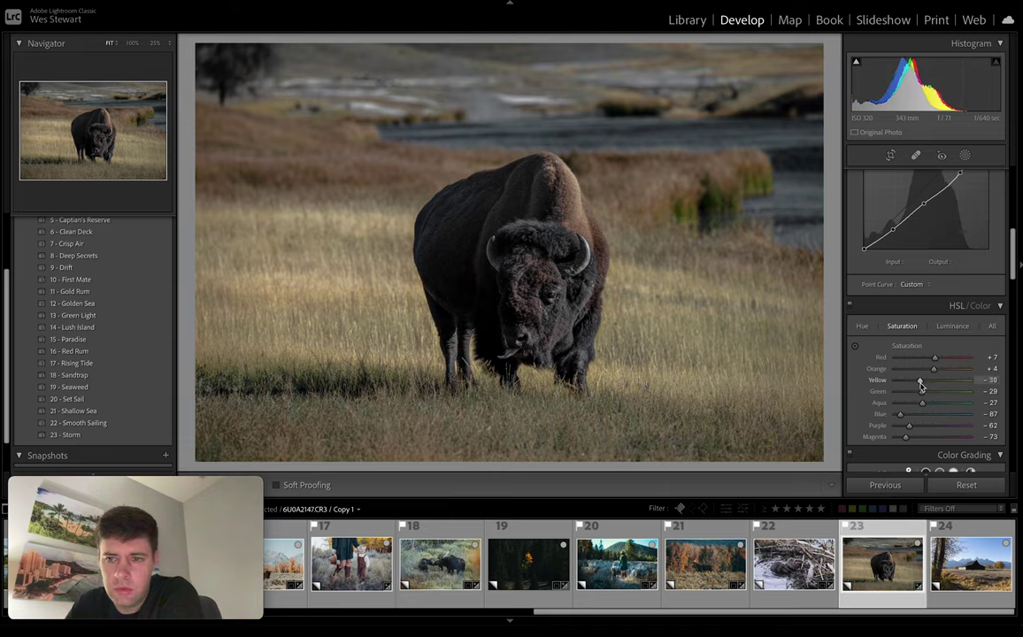
# - Set the bison photo's Exposure to +0.10 and compare the result with the before version
pyautogui.scroll(10, 920, 384)
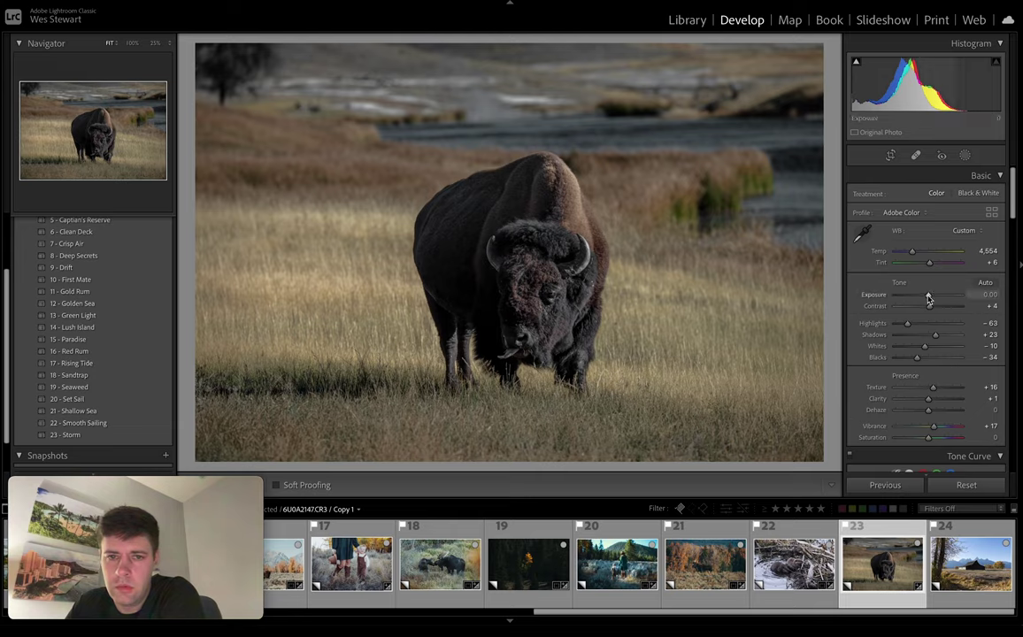
pyautogui.moveTo(928, 299); pyautogui.dragTo(929, 298)
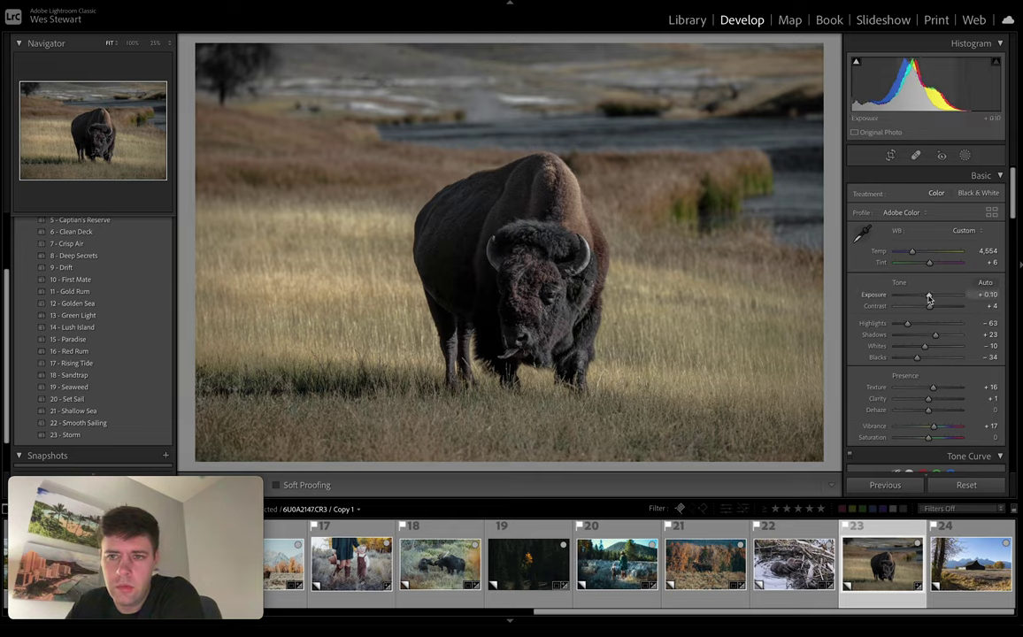
pyautogui.press('\\')
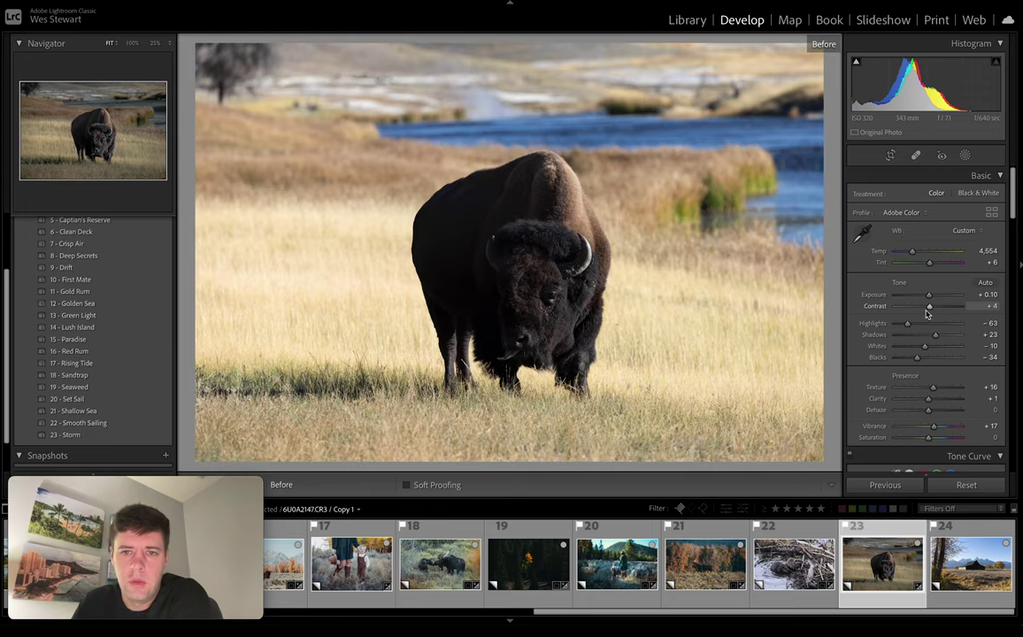
pyautogui.press('\\')
pyautogui.press('\\')
pyautogui.press('\\')
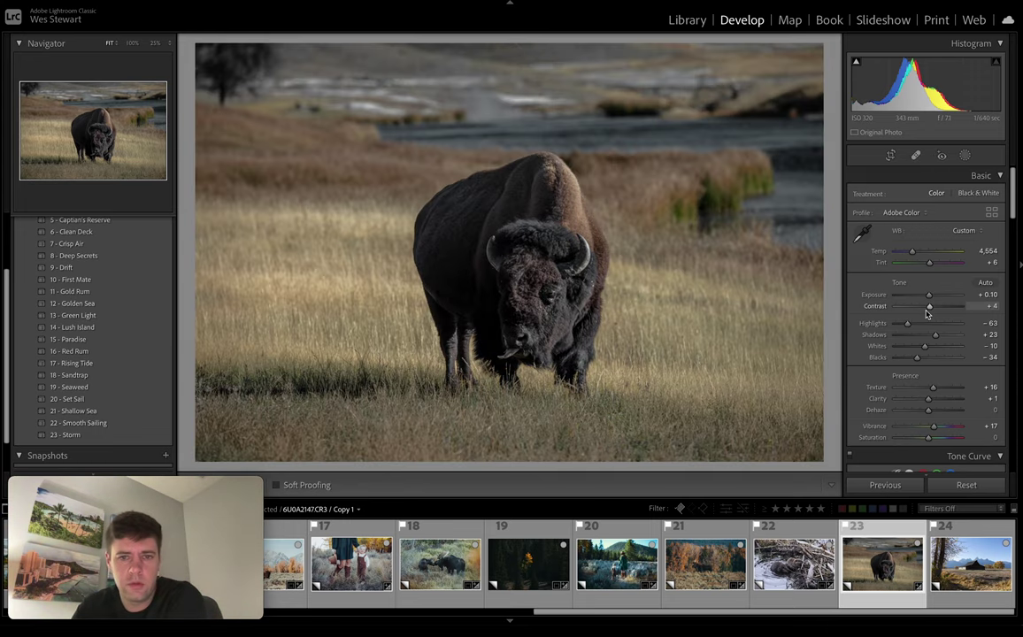
pyautogui.press('\\')
pyautogui.press('\\')
pyautogui.press('\\')
pyautogui.press('\\')
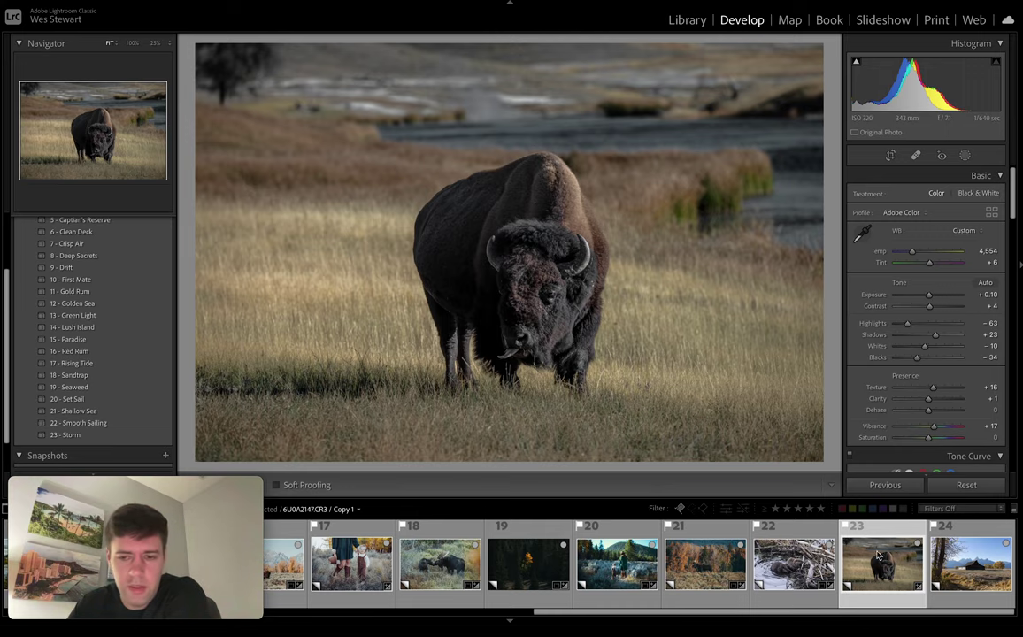
# - Open the barn photo with the mountain backdrop and inspect the barn's wall and roof detail up close
pyautogui.click(971, 564)
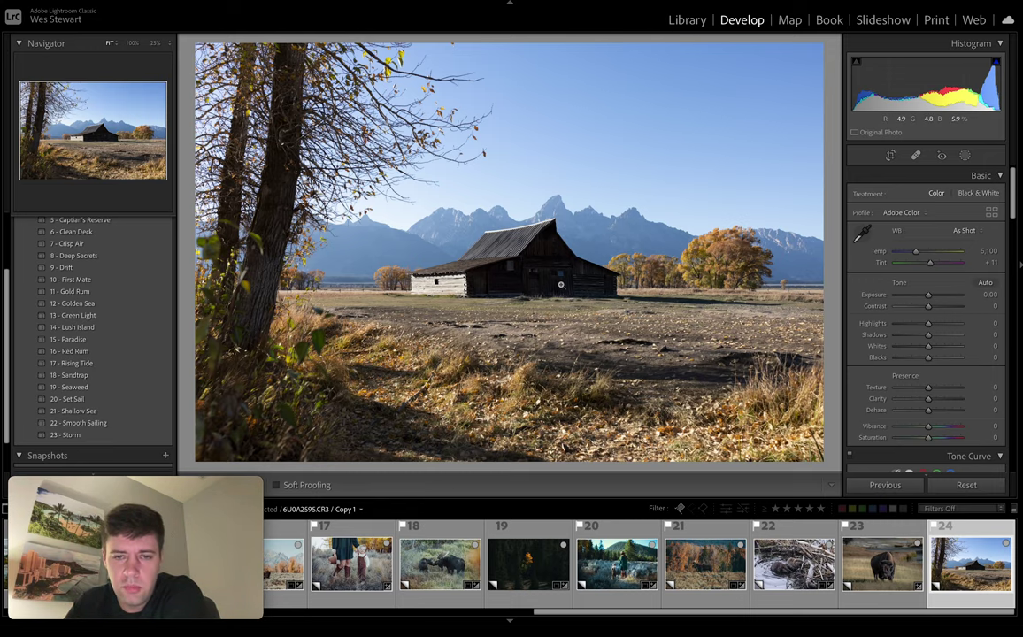
pyautogui.click(513, 275)
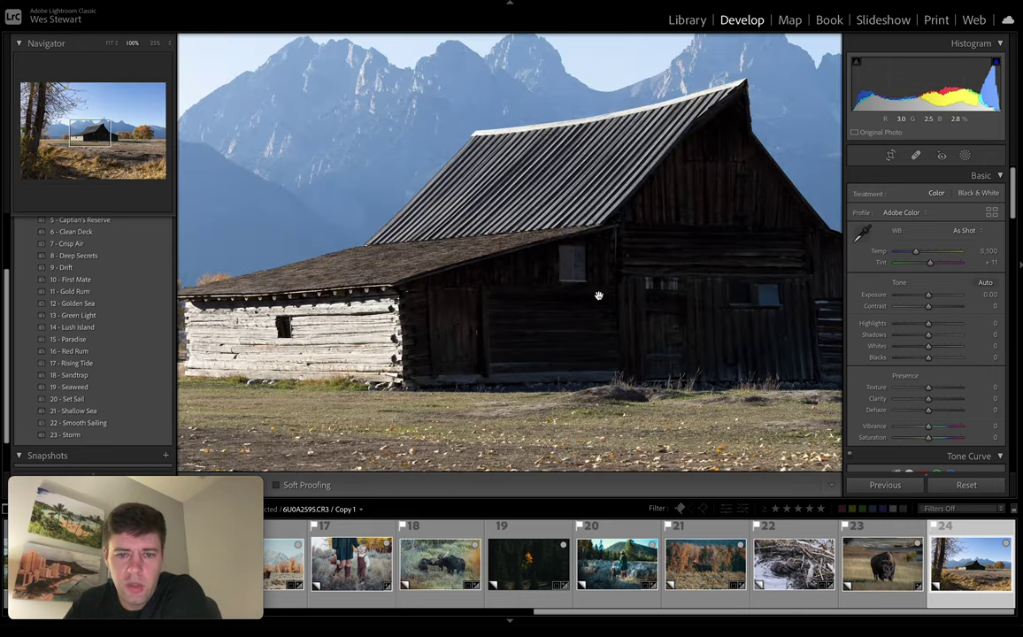
pyautogui.moveTo(520, 283); pyautogui.dragTo(498, 309)
pyautogui.click(498, 309)
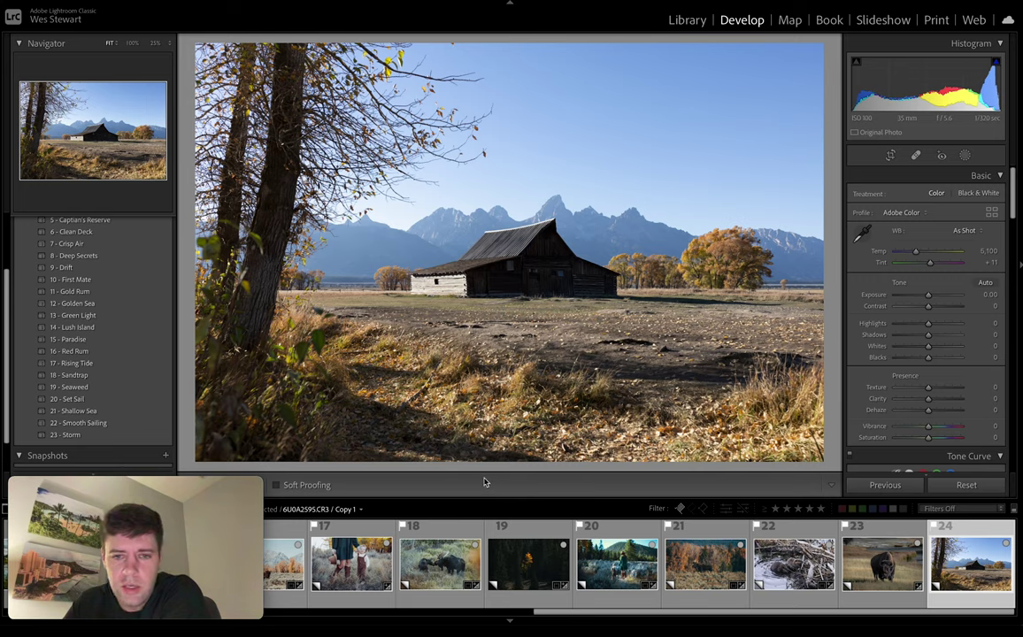
# - Apply the 2 - Black Magic preset to the barn photo and set its Highlights to -100 and Shadows to +100
pyautogui.scroll(3, 136, 299)
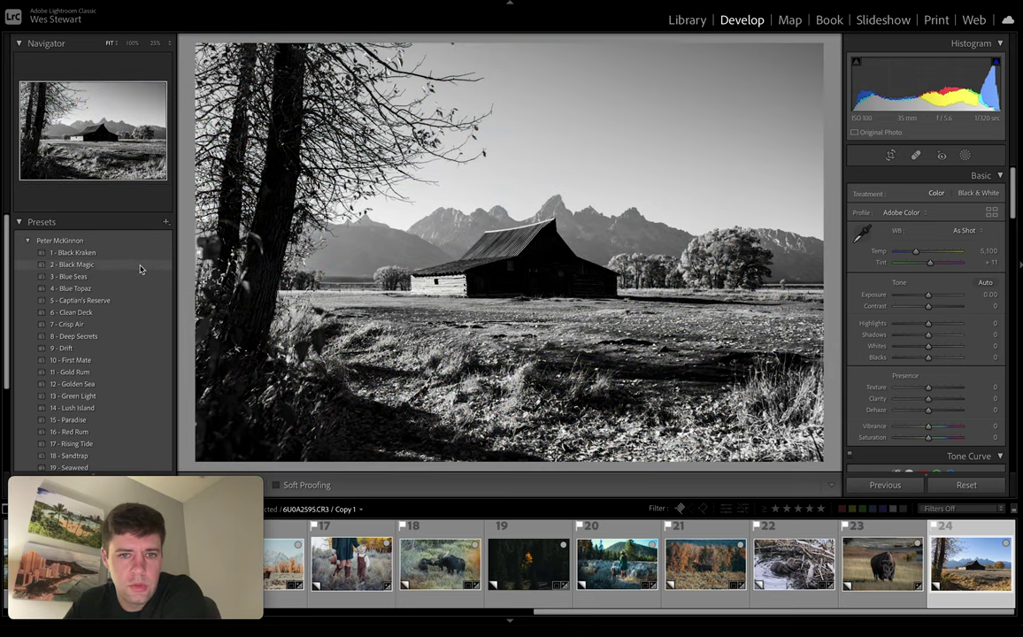
pyautogui.click(140, 267)
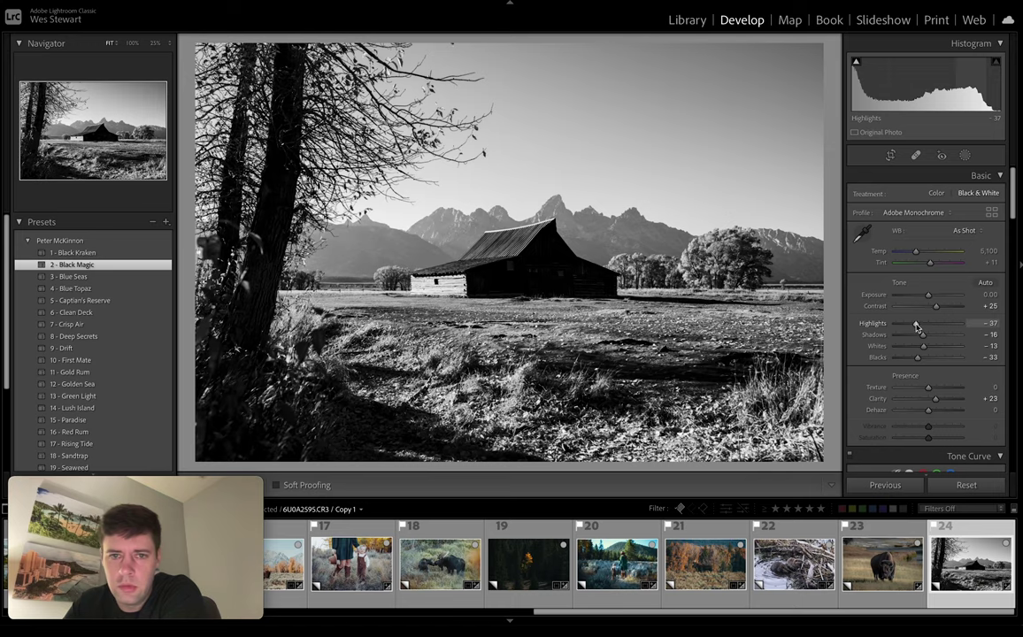
pyautogui.moveTo(917, 325); pyautogui.dragTo(870, 326)
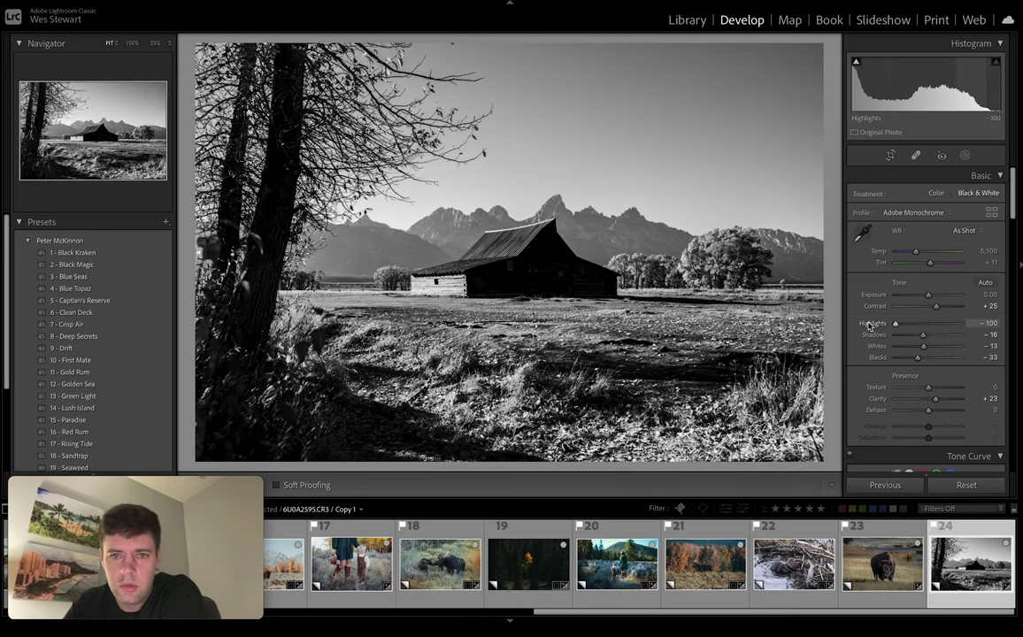
pyautogui.moveTo(922, 337); pyautogui.dragTo(974, 339)
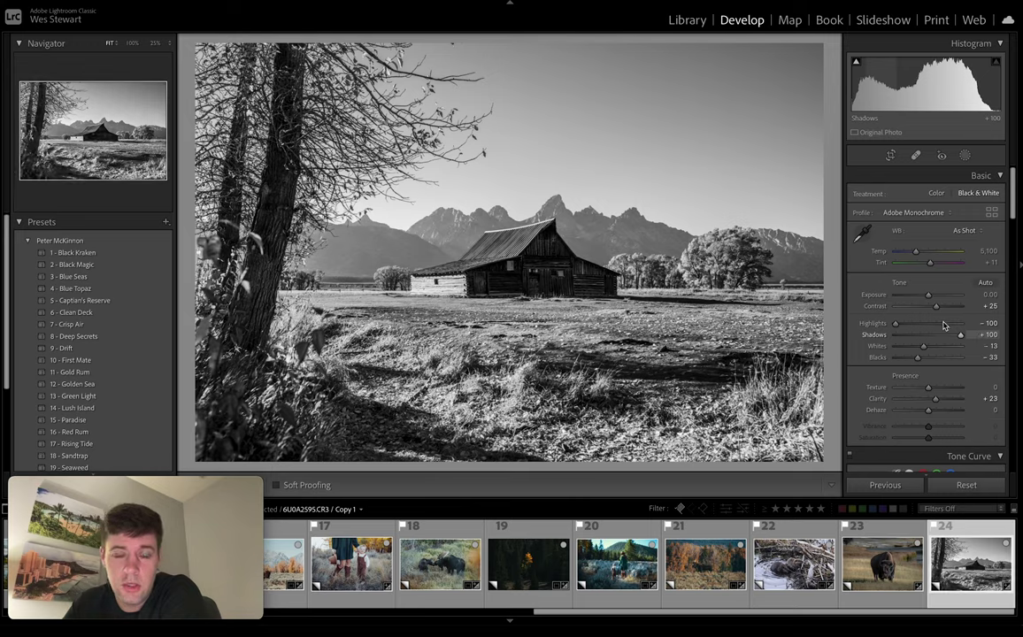
# - Crop the barn photo to a 16 x 10 aspect ratio, keeping the full sky and trimming the foreground
pyautogui.click(890, 155)
pyautogui.click(890, 156)
pyautogui.click(890, 156)
pyautogui.click(964, 196)
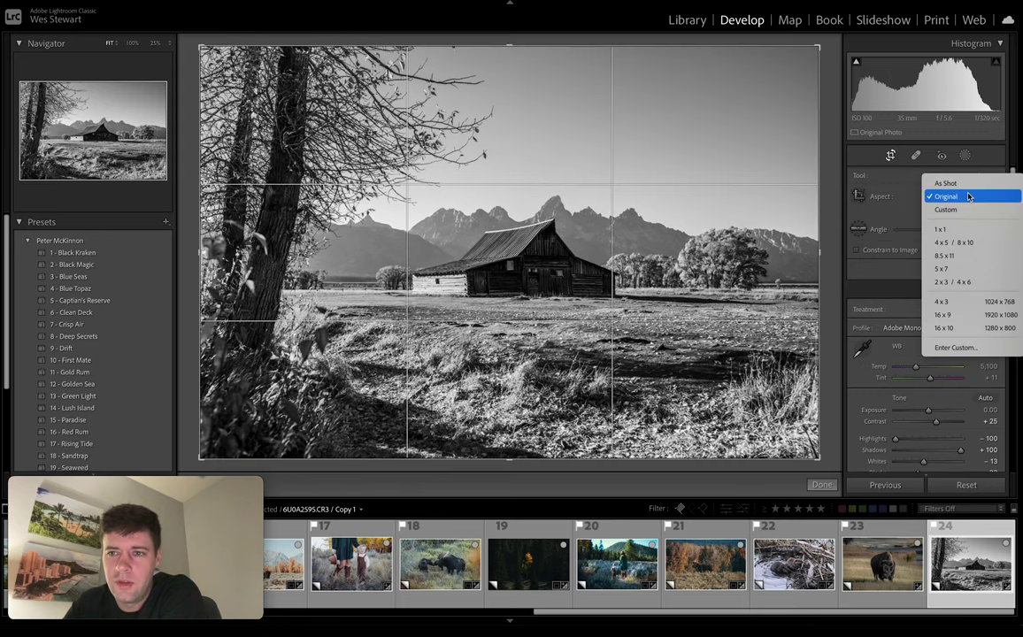
pyautogui.click(969, 196)
pyautogui.click(929, 326)
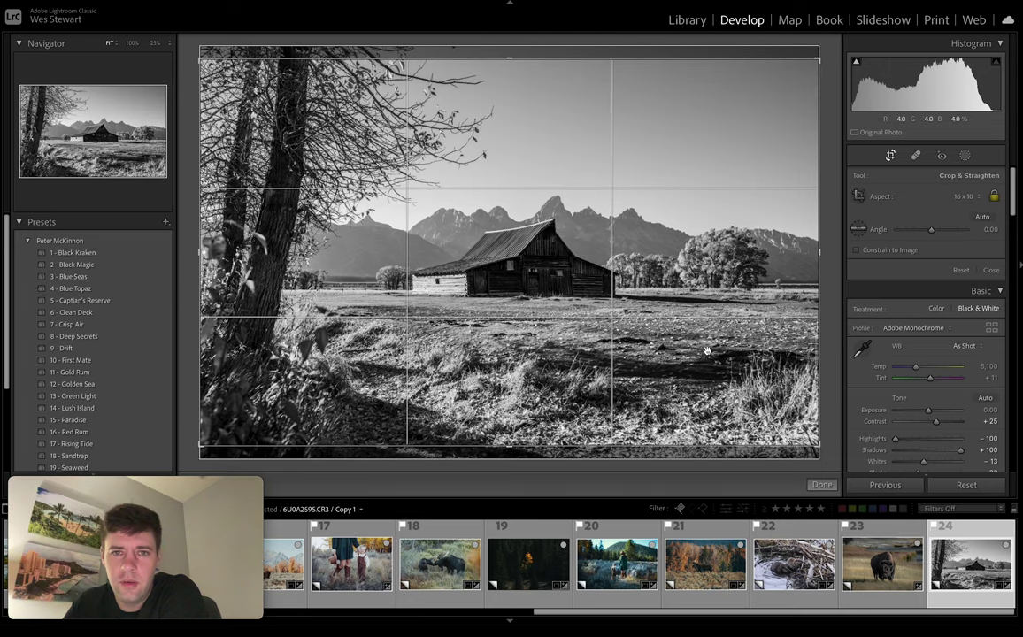
pyautogui.moveTo(706, 375); pyautogui.dragTo(706, 387)
pyautogui.click(890, 156)
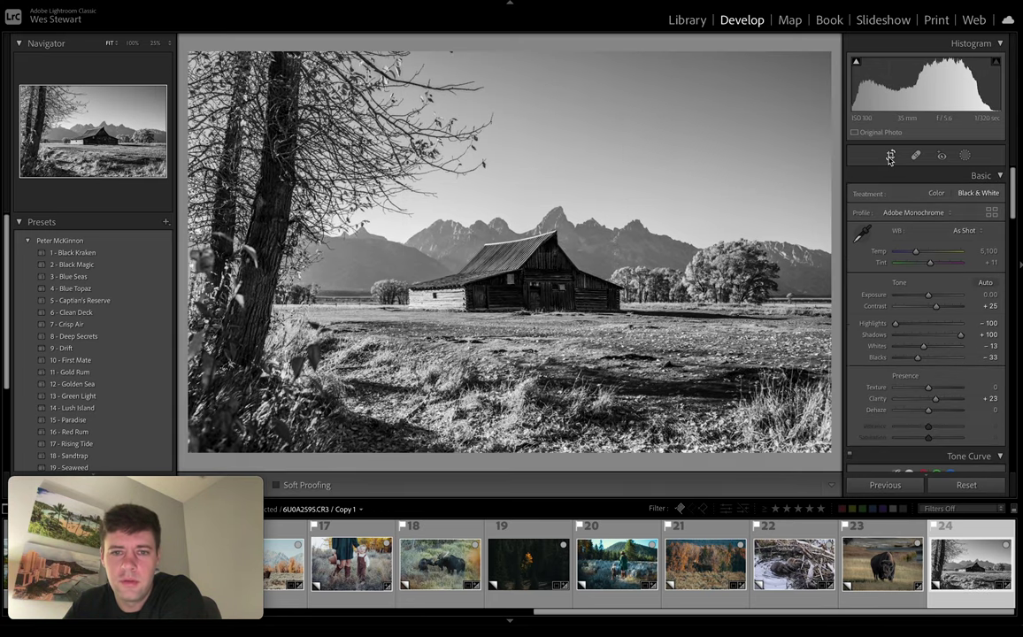
# - Compare the barn photo with its before version, including in a side-by-side before and after view
pyautogui.press('\\')
pyautogui.press('\\')
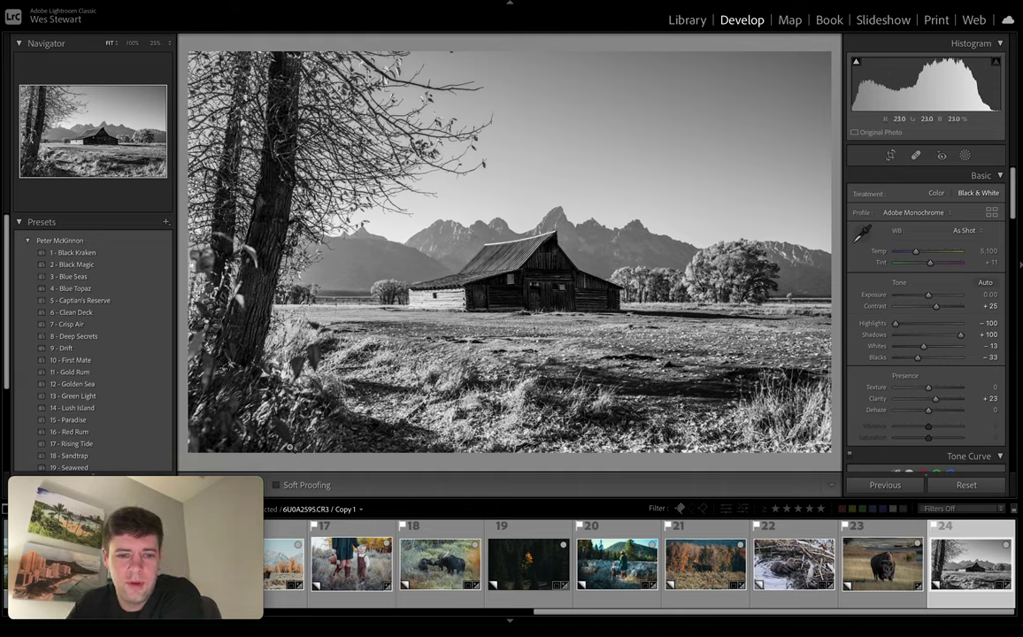
pyautogui.moveTo(231, 487)
pyautogui.moveTo(231, 487); pyautogui.dragTo(196, 504)
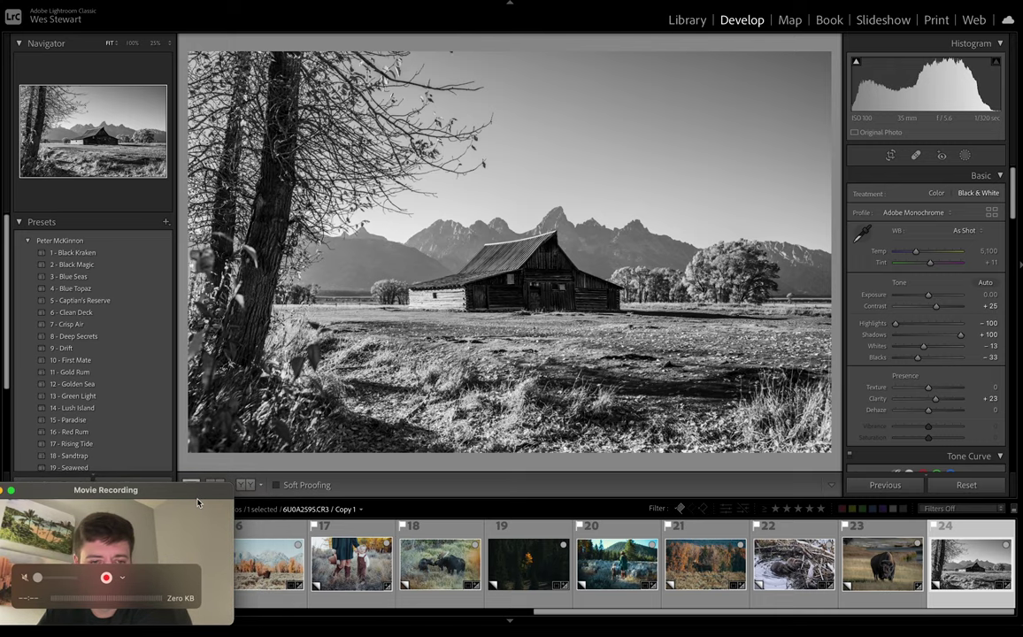
pyautogui.click(247, 487)
pyautogui.moveTo(223, 488)
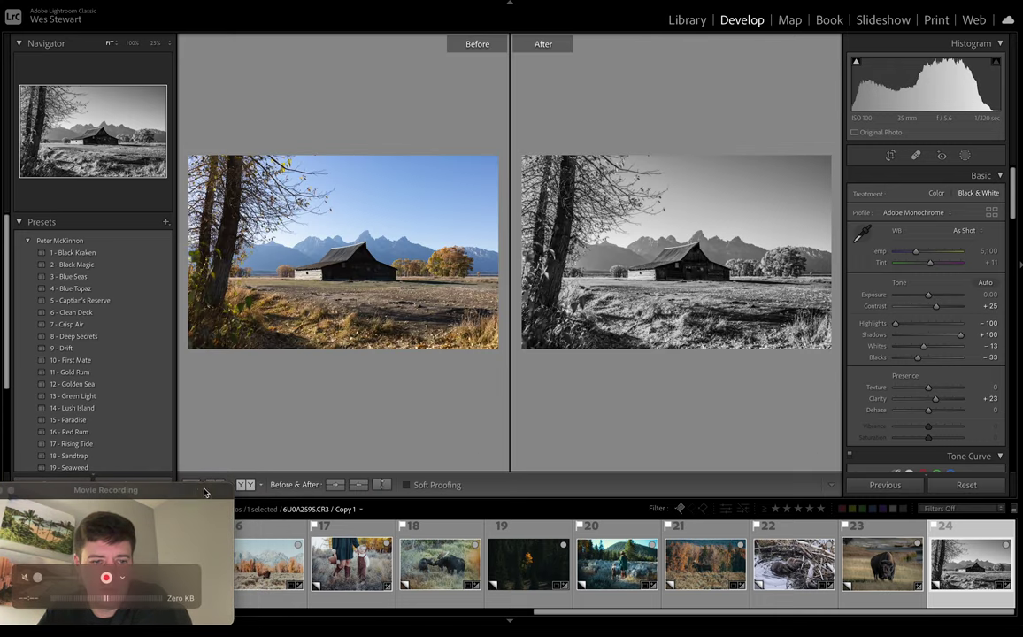
pyautogui.moveTo(220, 487); pyautogui.dragTo(215, 486)
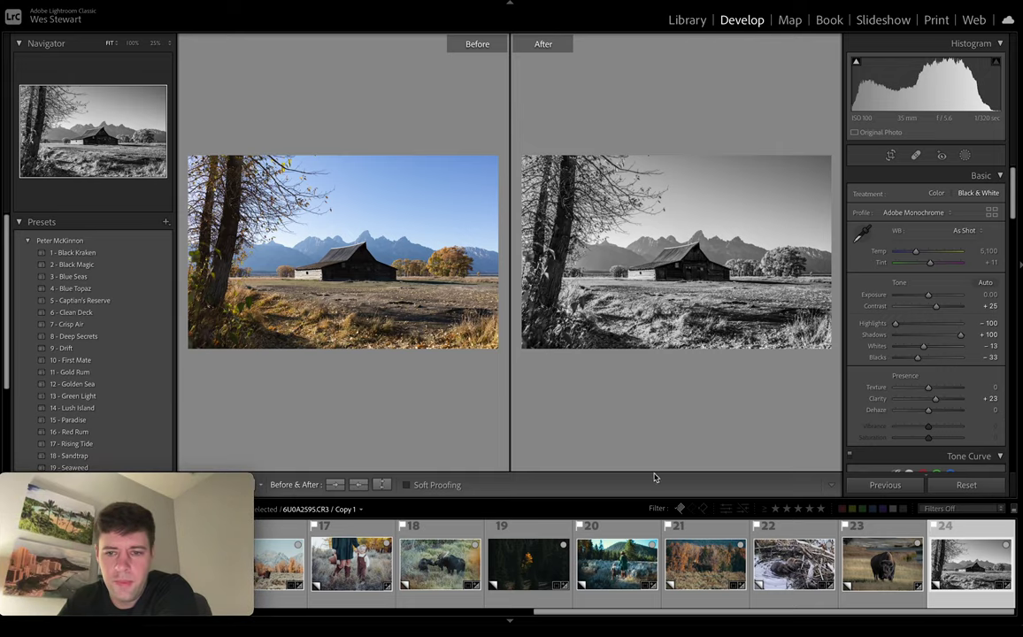
pyautogui.click(612, 507)
pyautogui.click(559, 493)
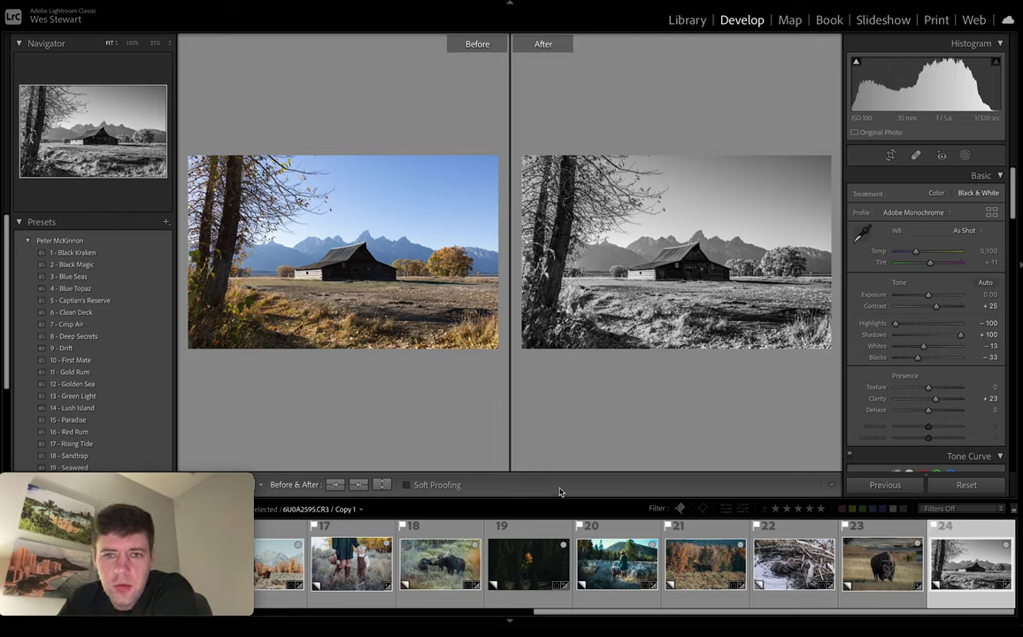
# - Review the side-by-side before and after of each earlier photo, going back from the bison to the black-and-white mountain photo
pyautogui.press('Left')
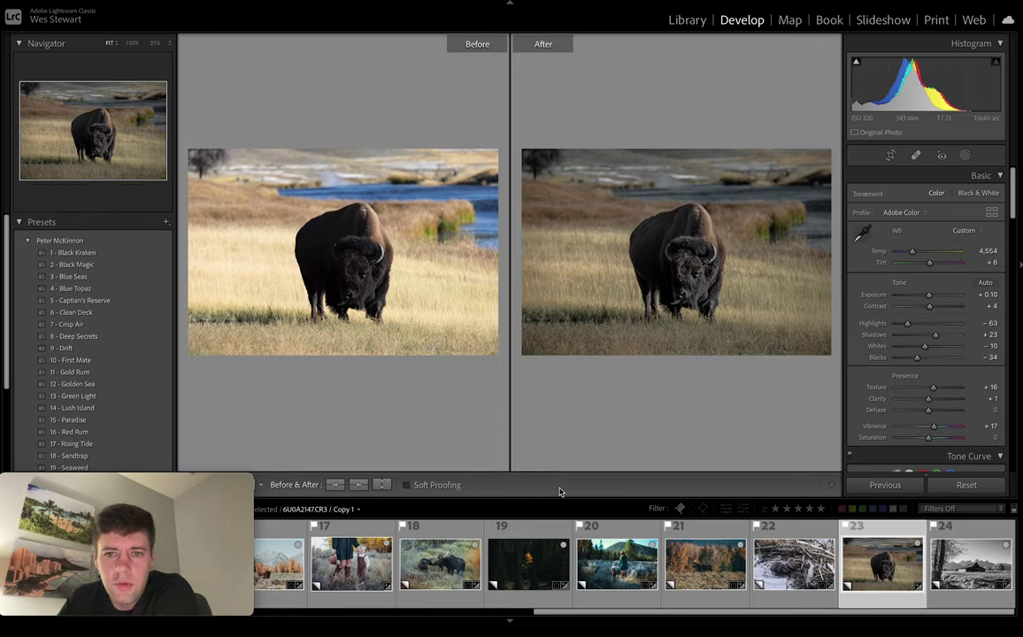
pyautogui.press('Left')
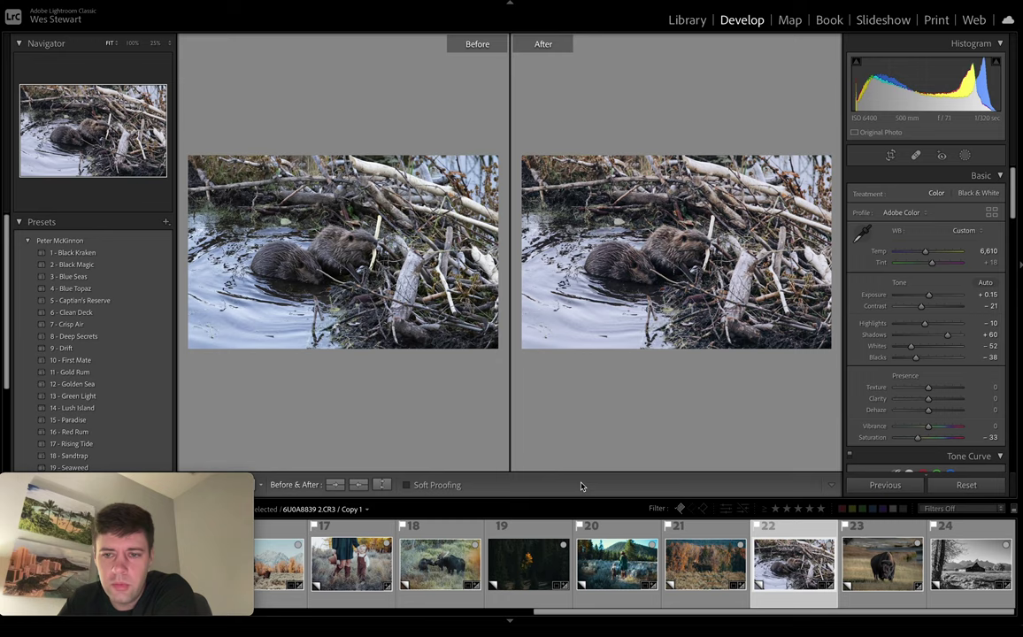
pyautogui.press('Left')
pyautogui.press('Left')
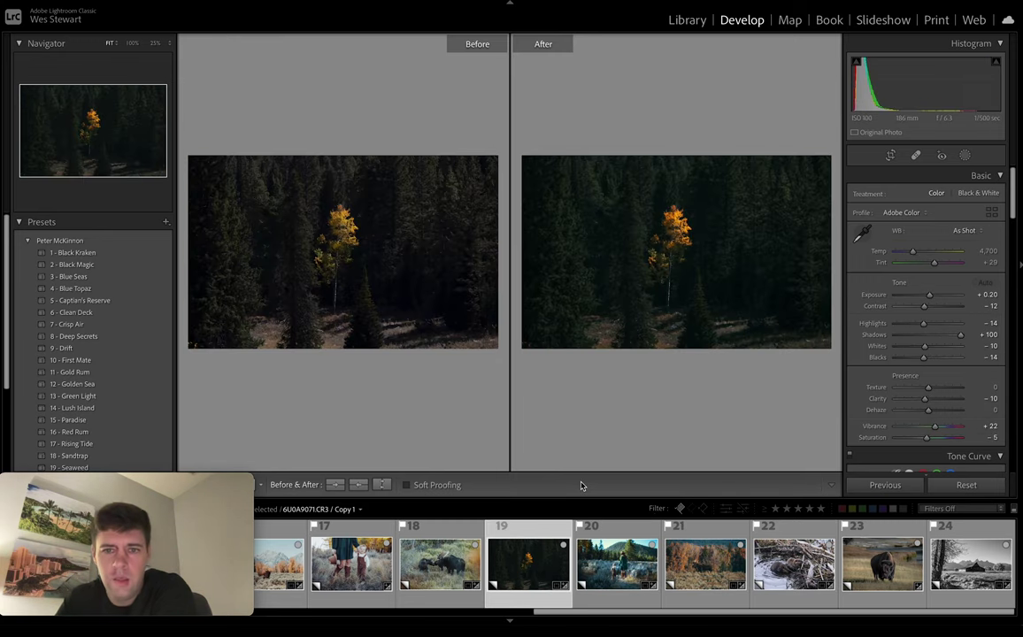
pyautogui.press('Left')
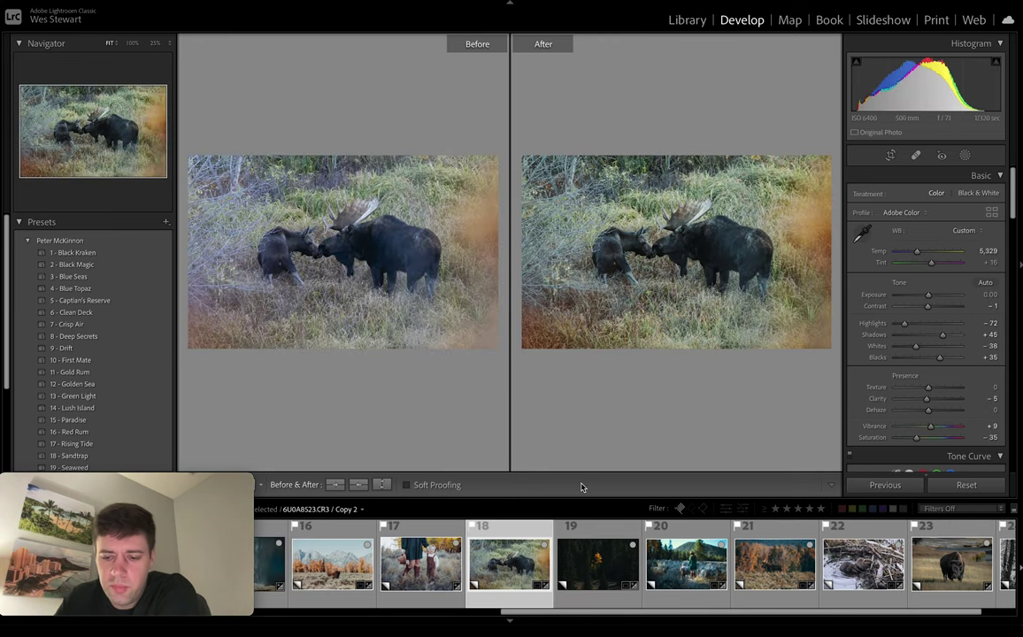
pyautogui.press('Left')
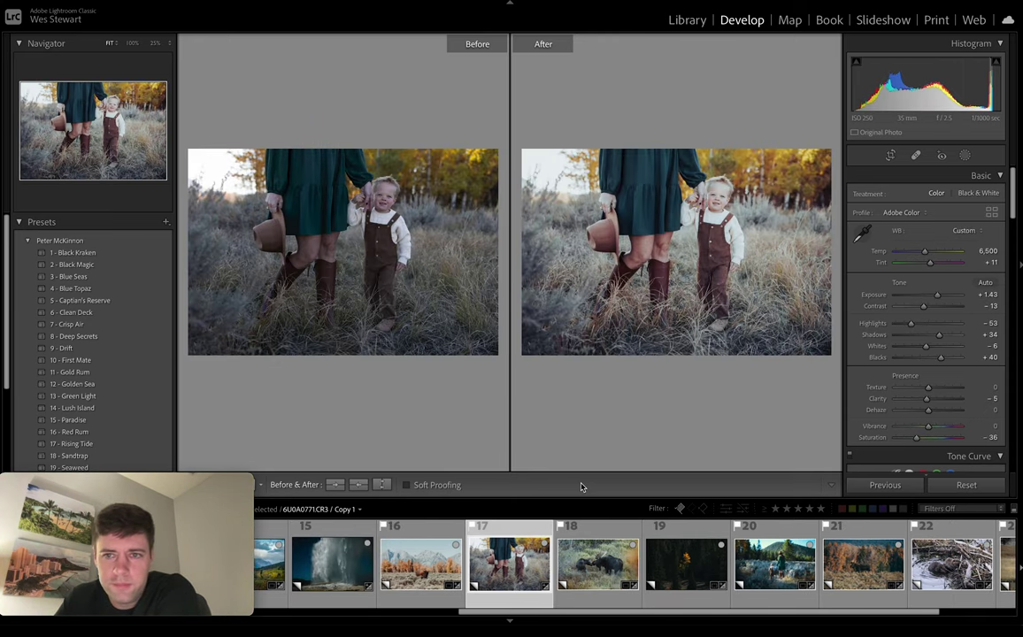
pyautogui.press('Left')
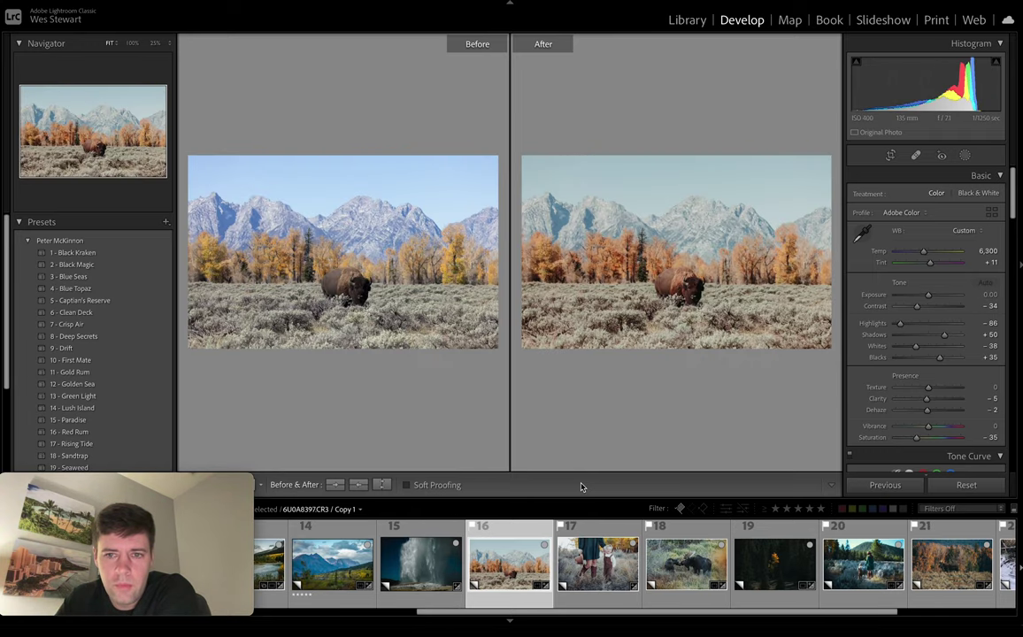
pyautogui.press('Left')
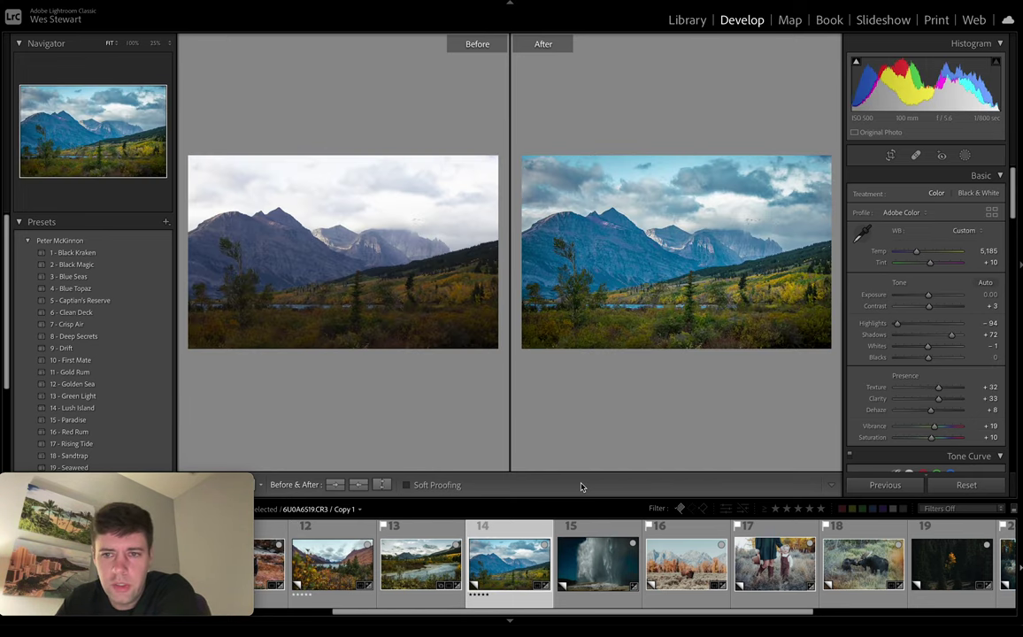
pyautogui.press('Left')
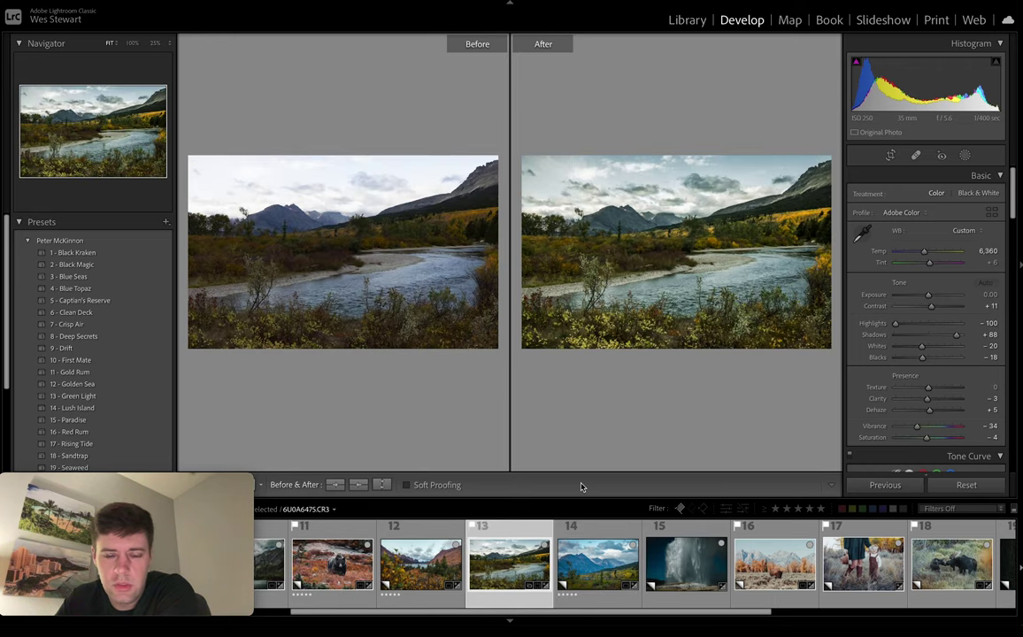
pyautogui.press('Left')
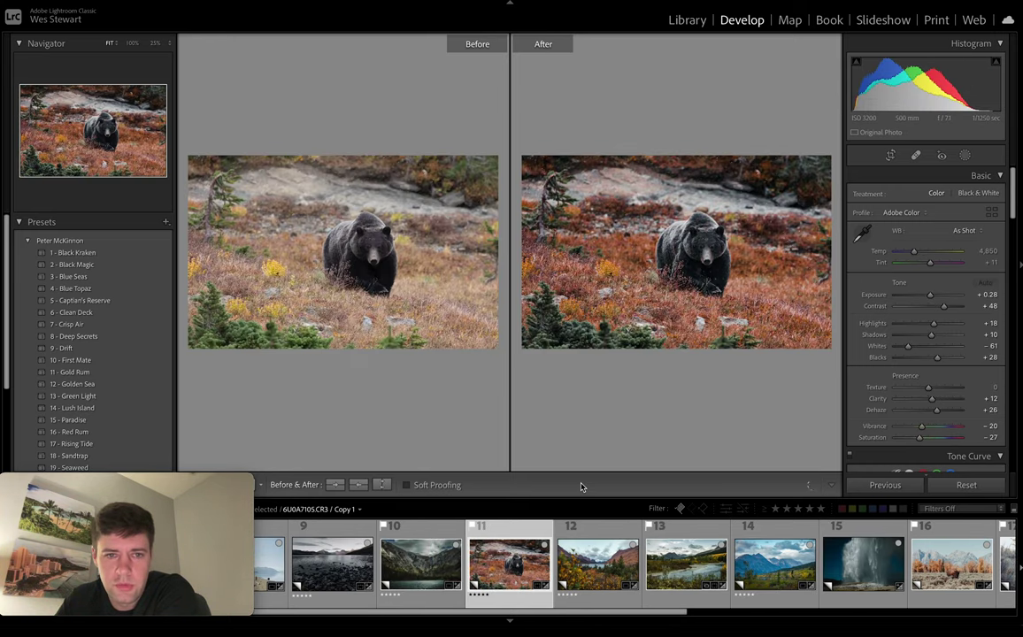
pyautogui.press('Left')
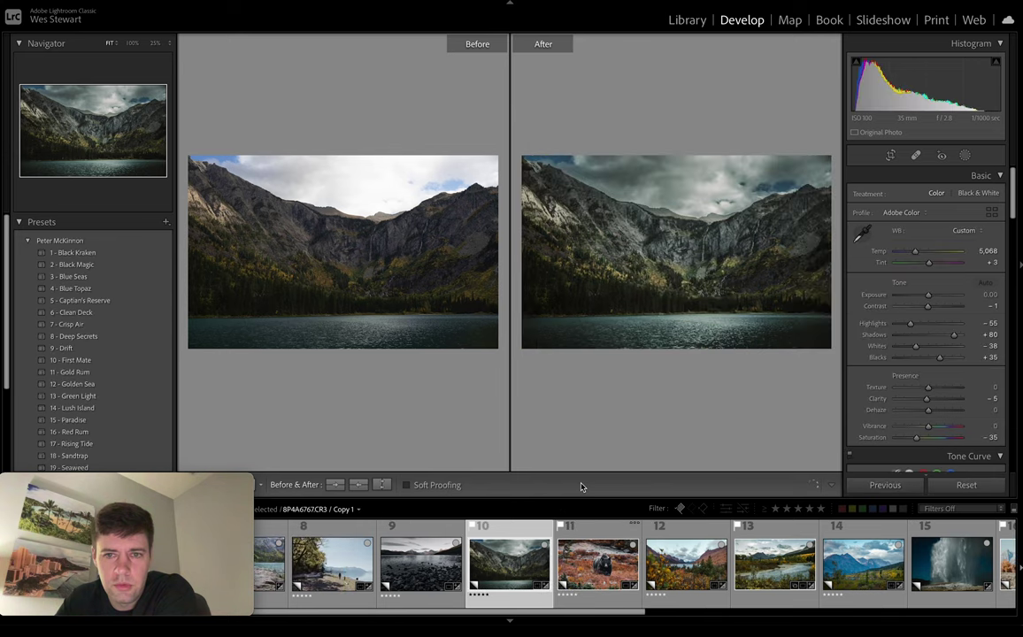
pyautogui.press('Left')
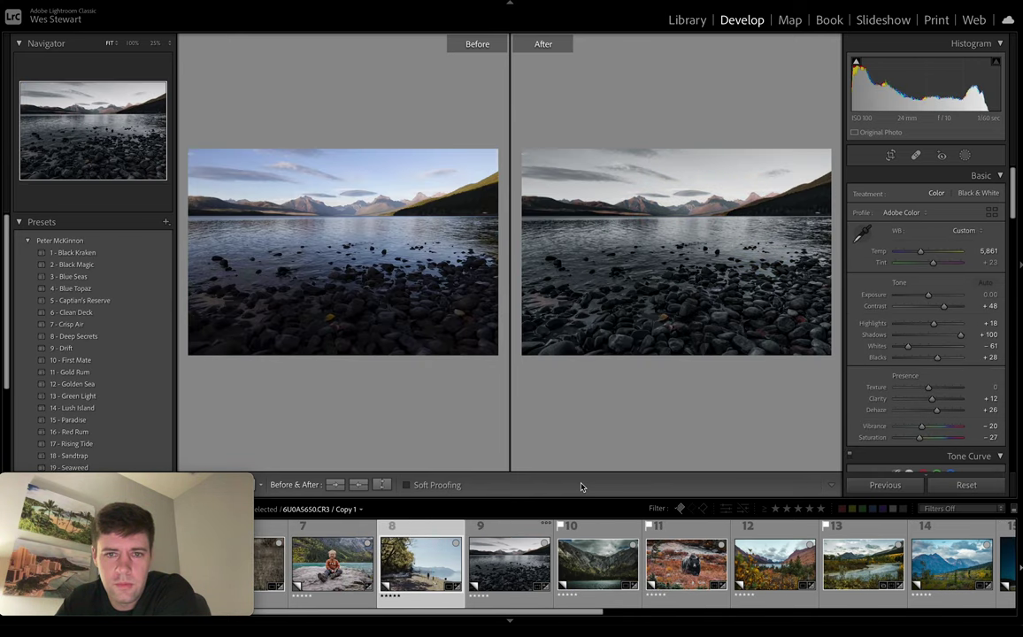
pyautogui.press('Left')
pyautogui.press('Left')
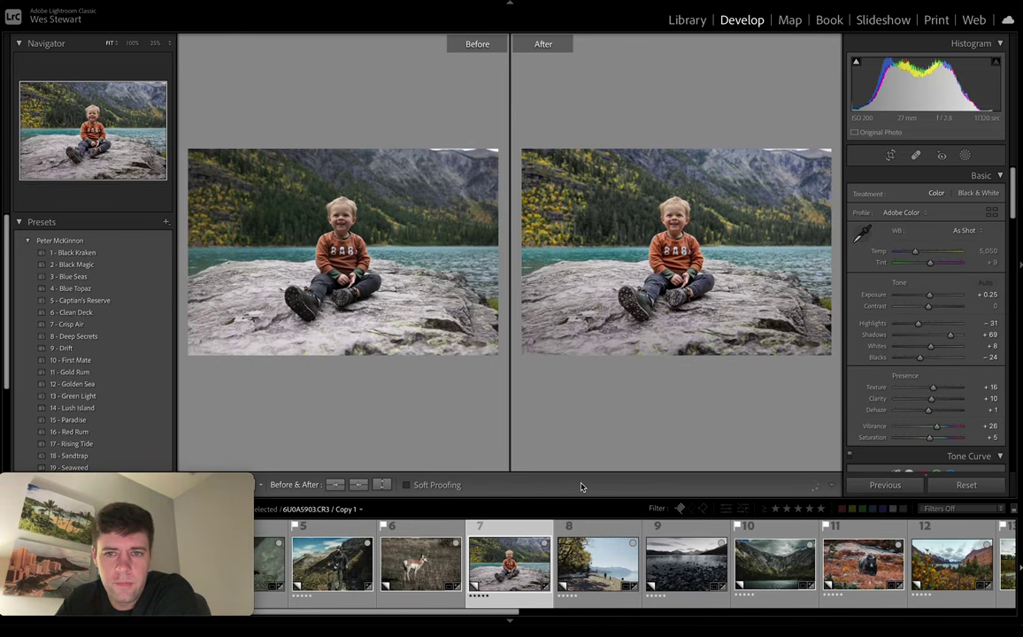
pyautogui.press('Left')
pyautogui.press('Left')
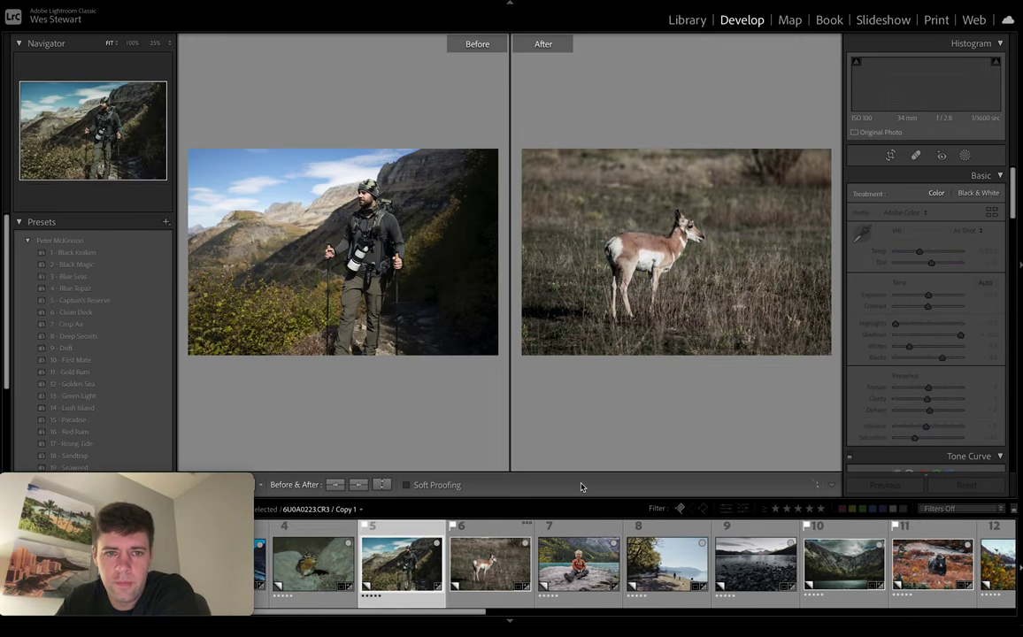
pyautogui.press('Left')
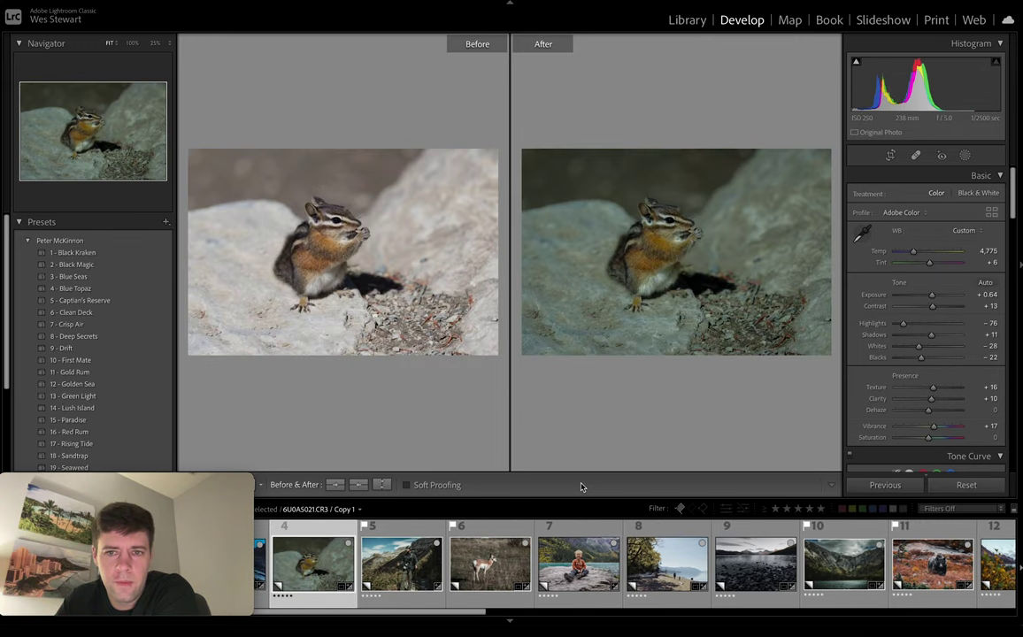
pyautogui.press('Left')
pyautogui.press('Left')
pyautogui.press('Left')
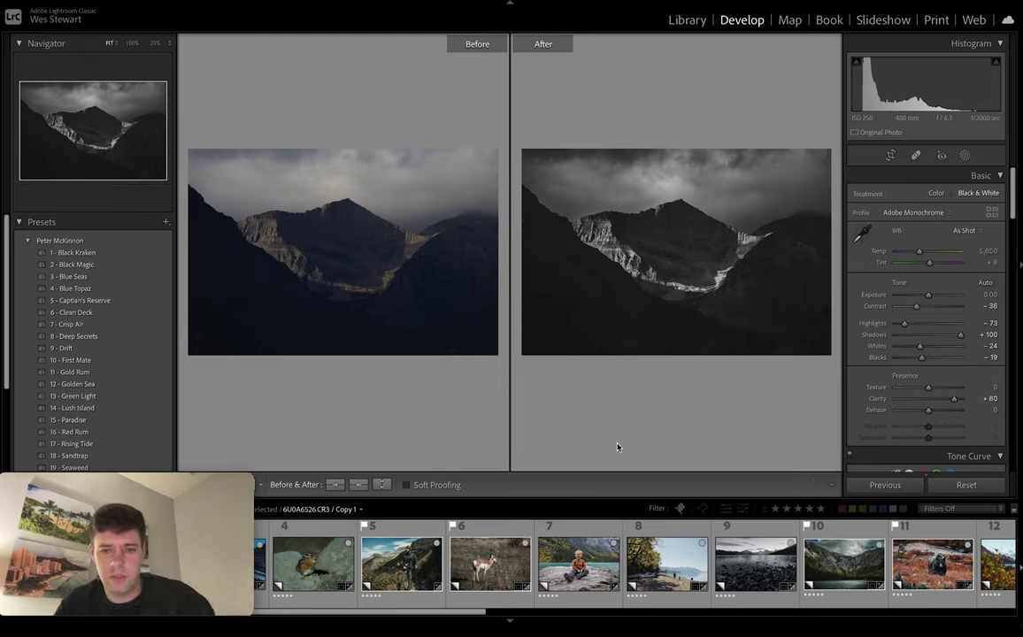
# - Select all the edited photos in the Library and display them together in Survey view to review the whole set
pyautogui.hotkey('ctrl', 'a')
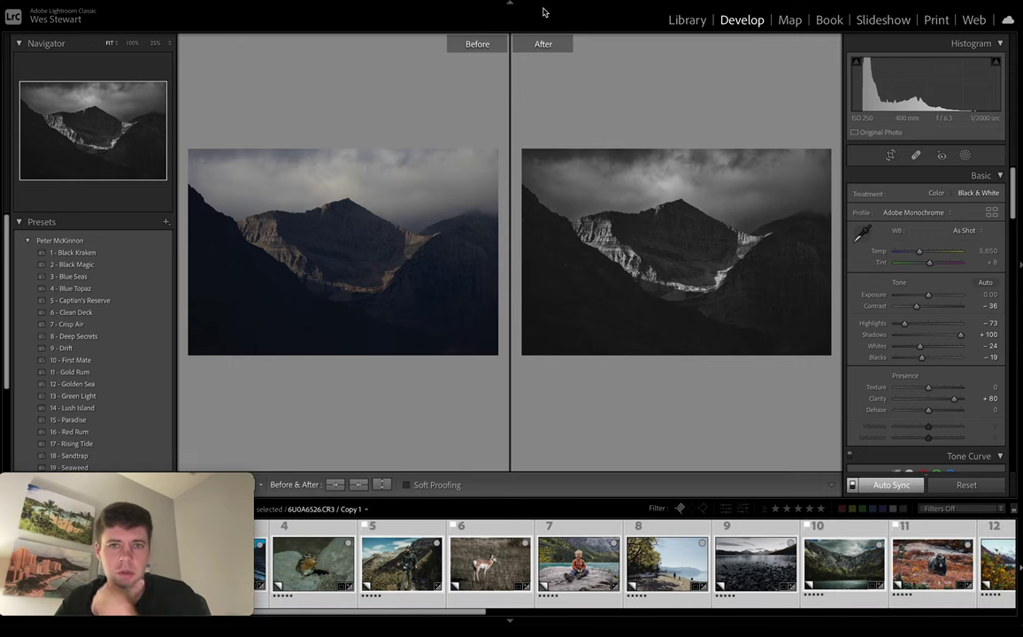
pyautogui.press('g')
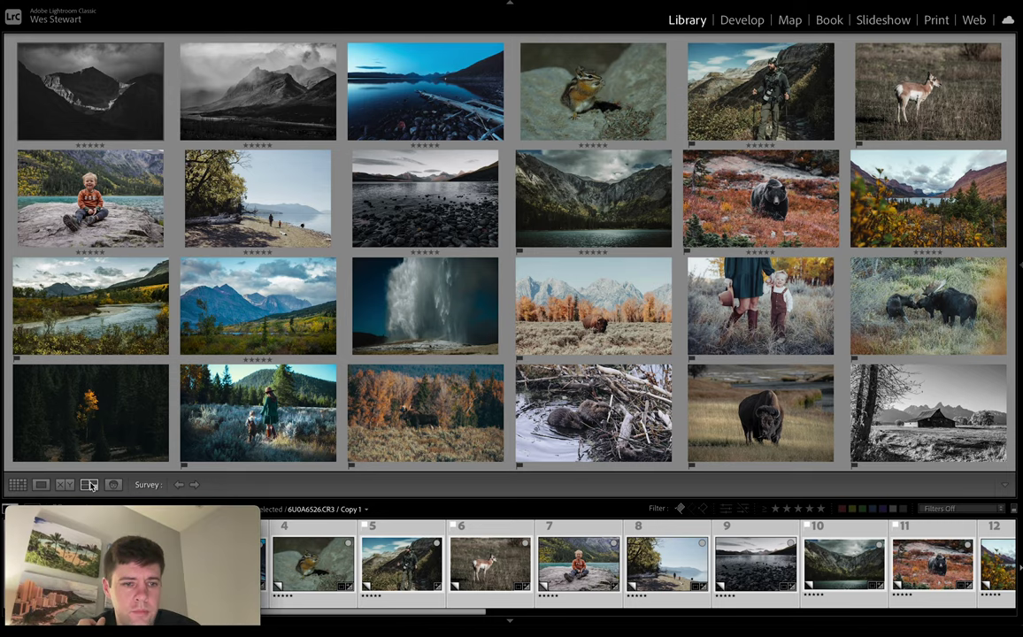
pyautogui.press('g')
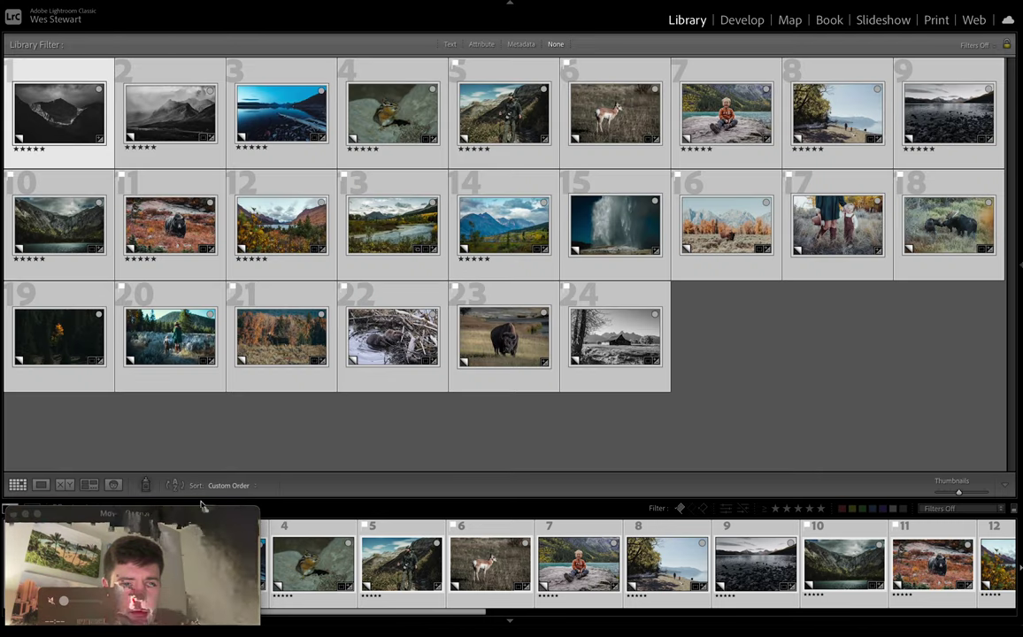
pyautogui.click(312, 396)
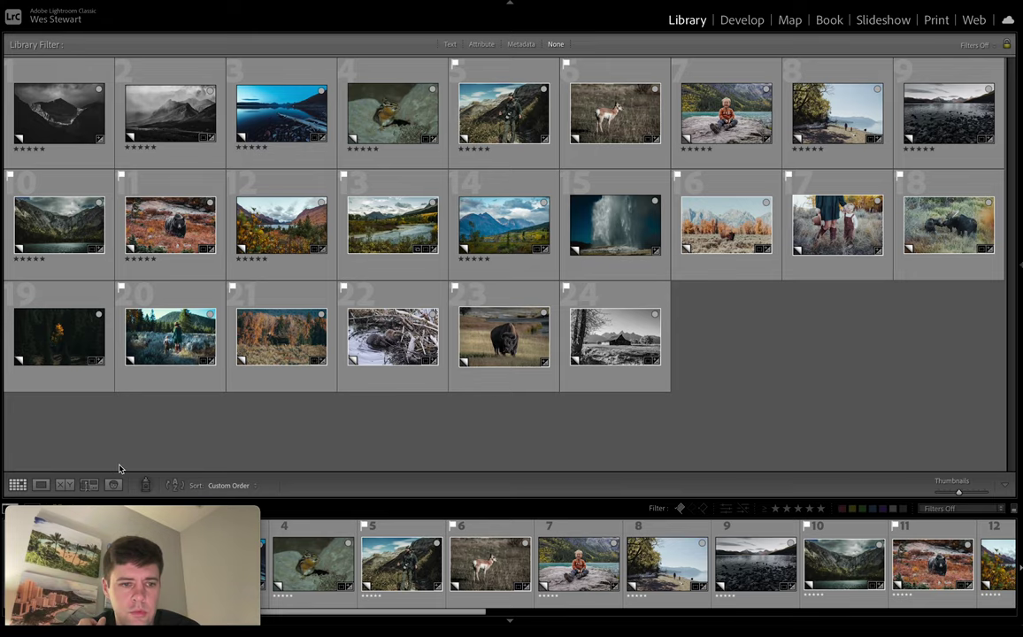
pyautogui.click(92, 485)
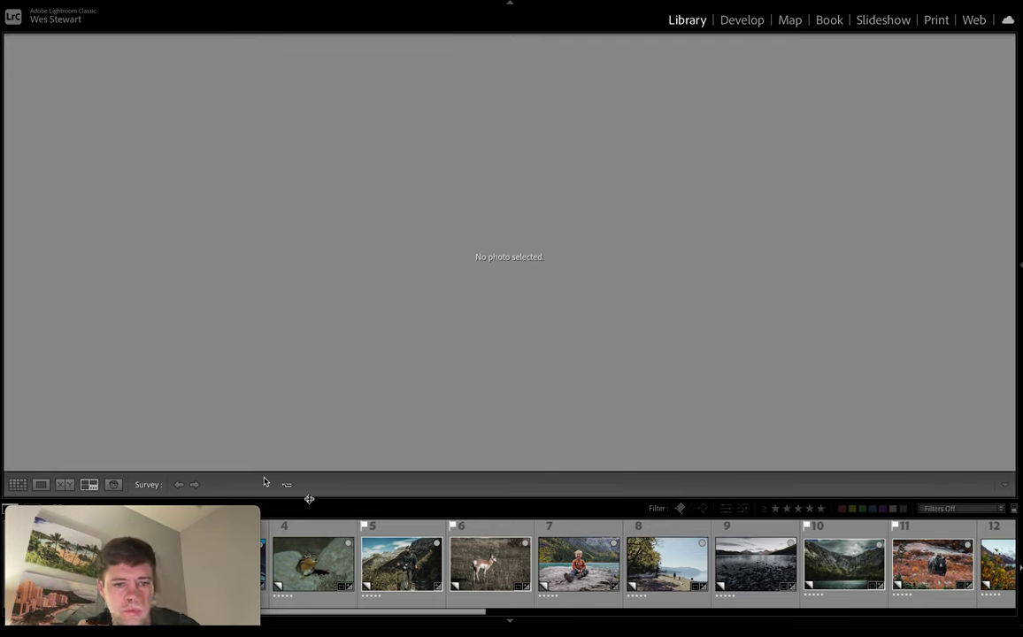
pyautogui.hotkey('ctrl', 'a')
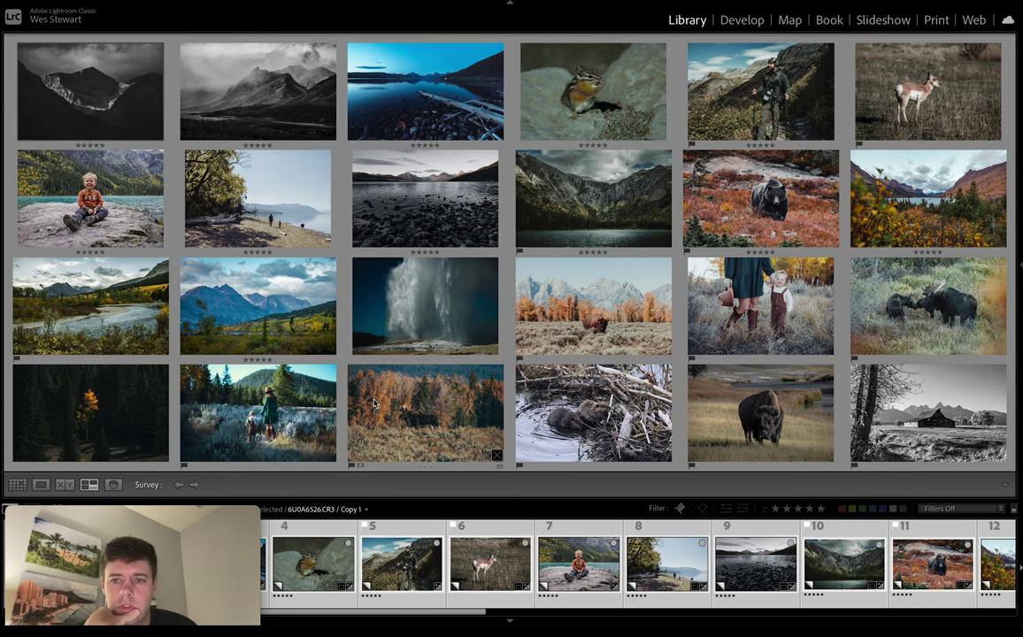
pyautogui.moveTo(216, 524)
pyautogui.moveTo(133, 507); pyautogui.dragTo(132, 478)
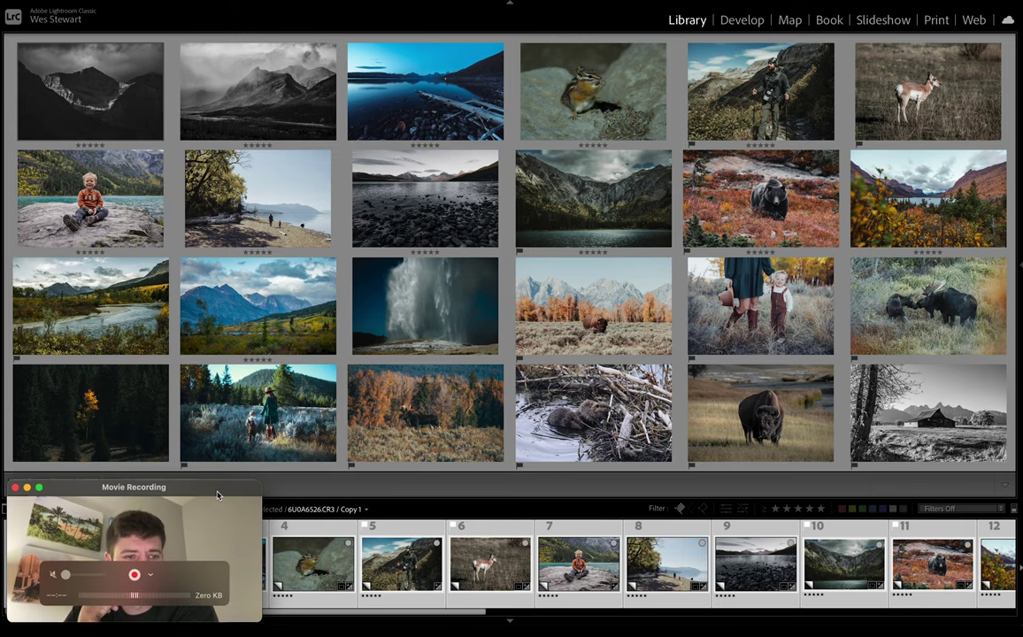